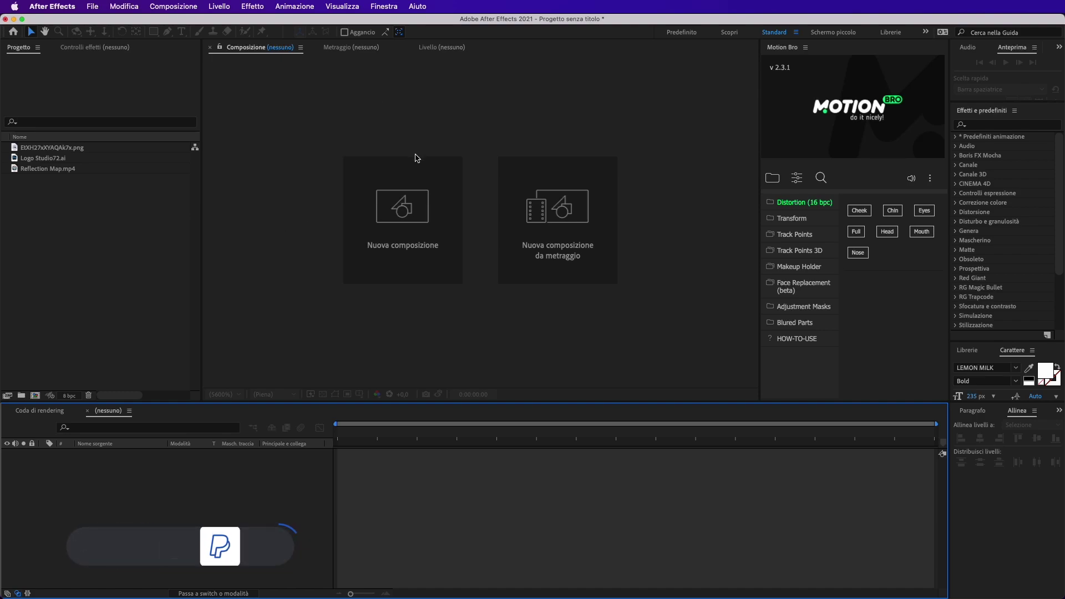
# Create a new HDTV 1080, 29,97 fps composition named Main.
pyautogui.click(401, 211)
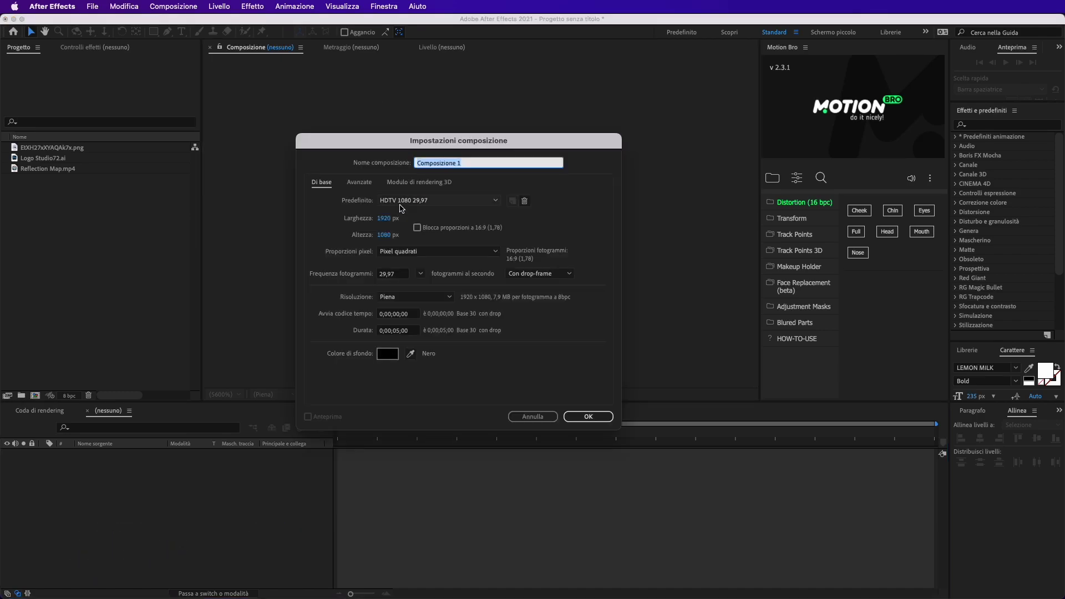
pyautogui.write('Main')
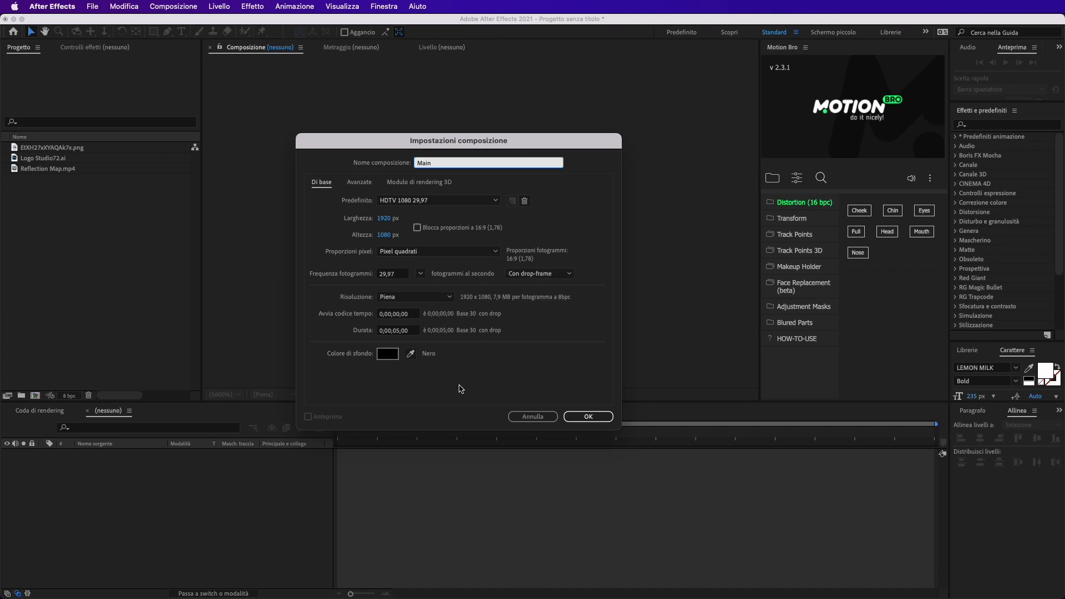
pyautogui.click(583, 417)
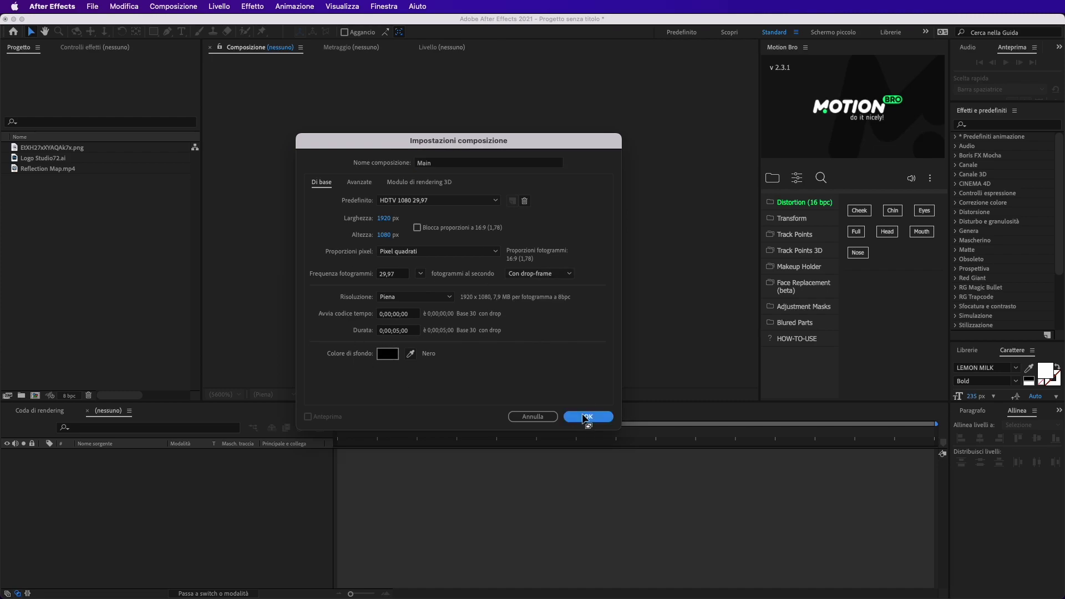
# Add Logo Studio72.ai to Main and move its position from 960, 540 to 950, 566.
pyautogui.click(55, 160)
pyautogui.moveTo(54, 162); pyautogui.dragTo(89, 521)
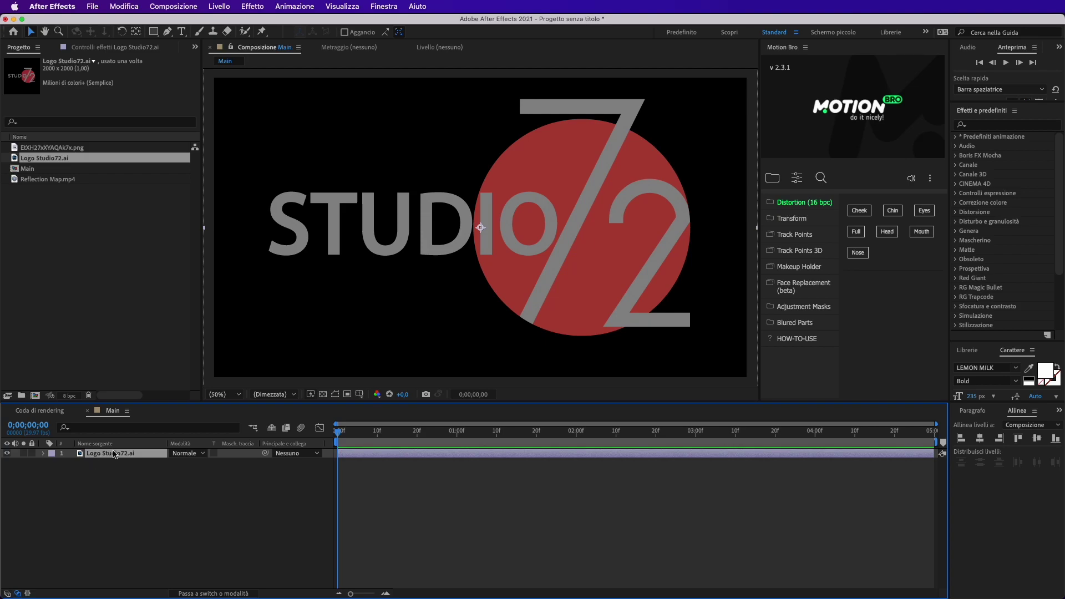
pyautogui.press('p')
pyautogui.moveTo(175, 463); pyautogui.dragTo(207, 461)
pyautogui.click(135, 568)
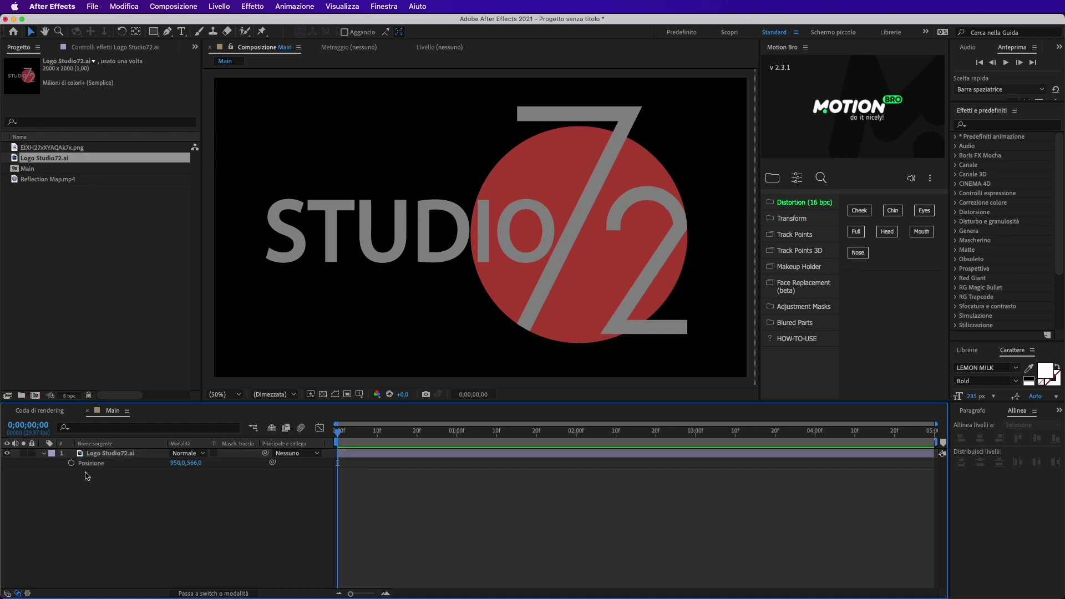
pyautogui.click(44, 454)
pyautogui.click(101, 455)
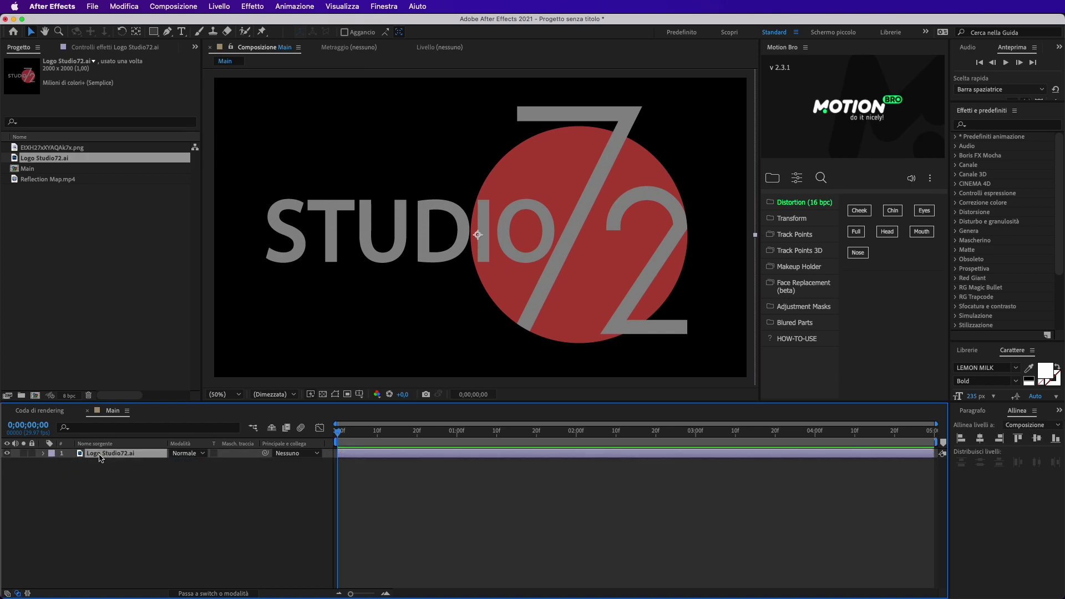
# Precompose the logo layer into a new composition named Logo.
pyautogui.rightClick(101, 457)
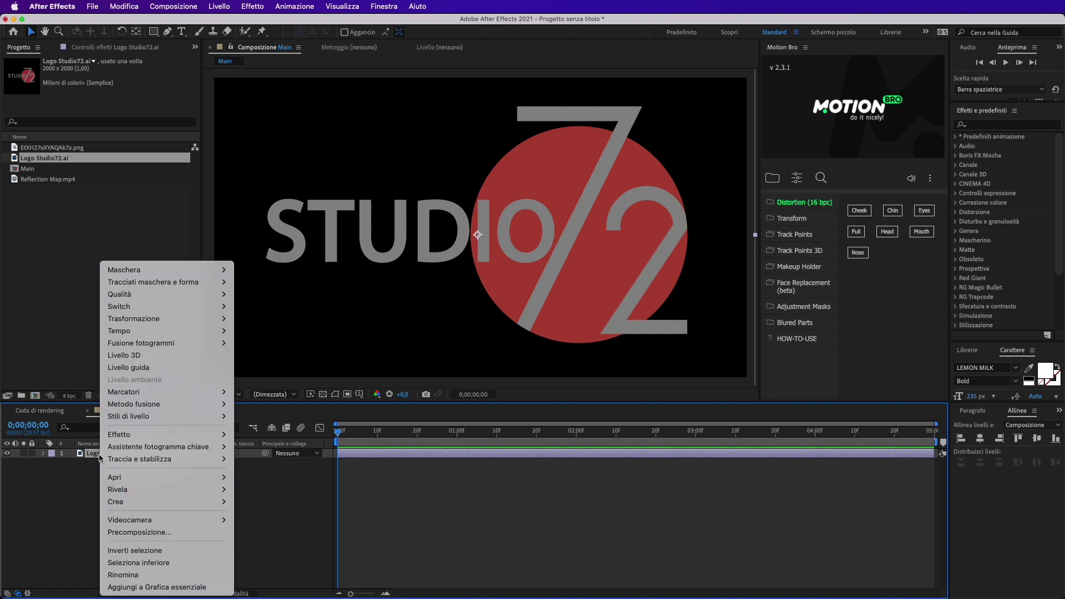
pyautogui.click(127, 535)
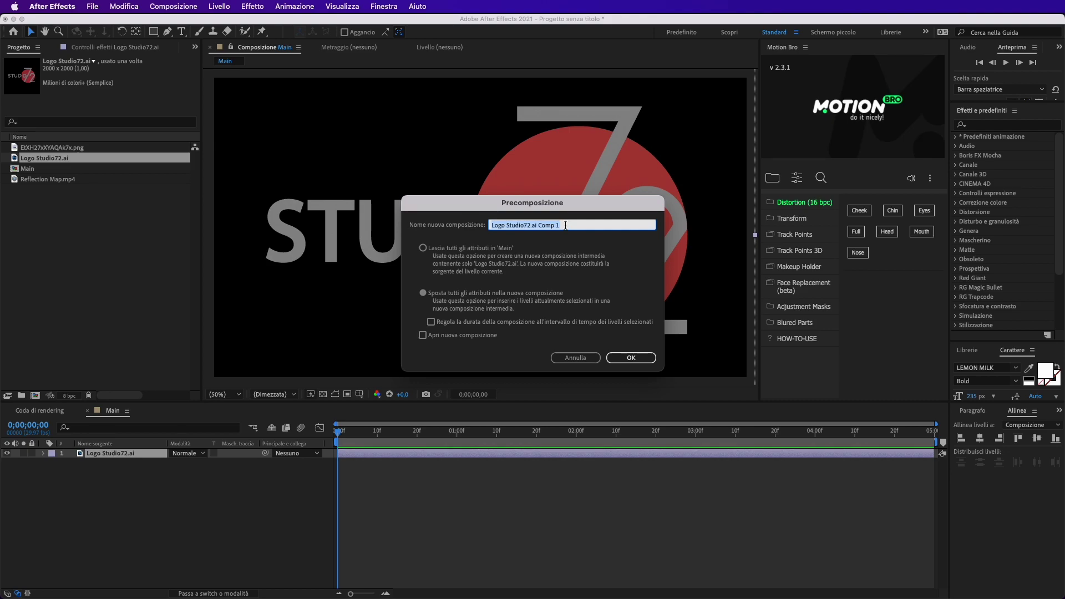
pyautogui.write('Logo')
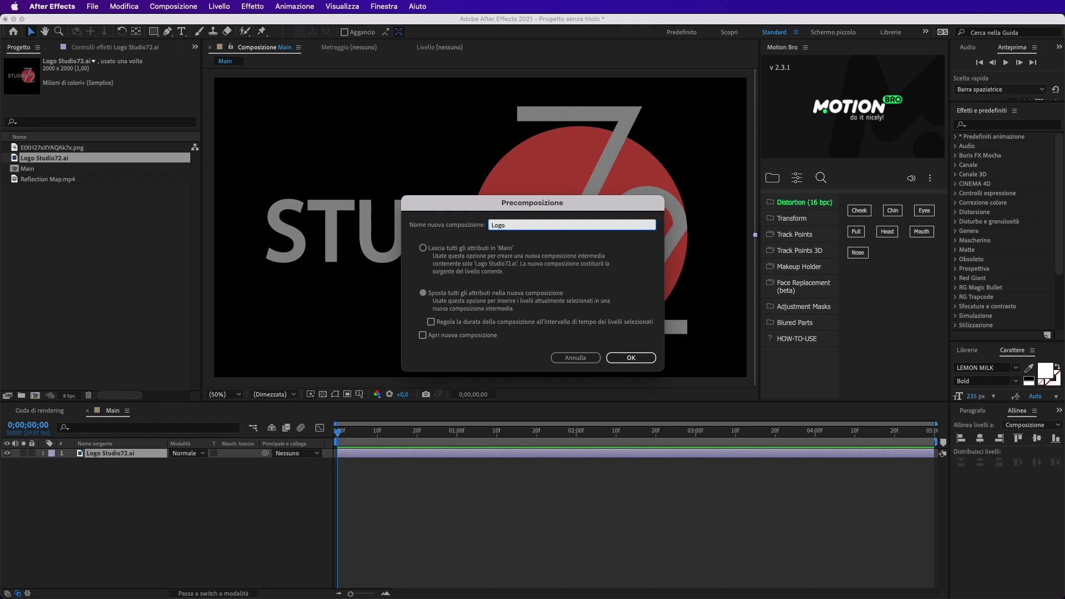
pyautogui.click(631, 358)
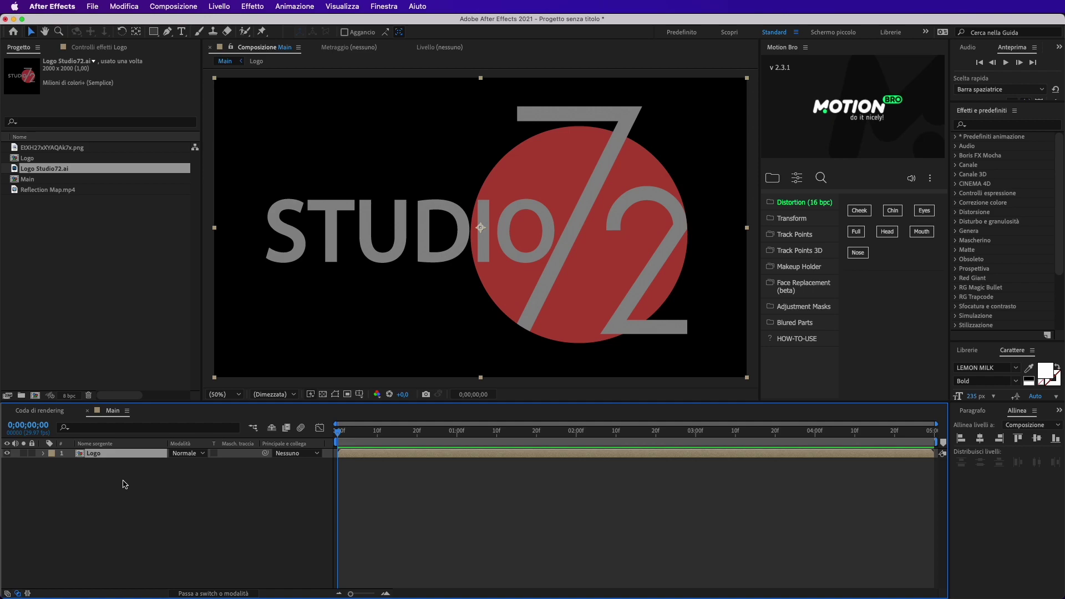
# Search Effetti e predefiniti for 'cc ba' and apply CC Ball Action to the Logo layer.
pyautogui.click(125, 485)
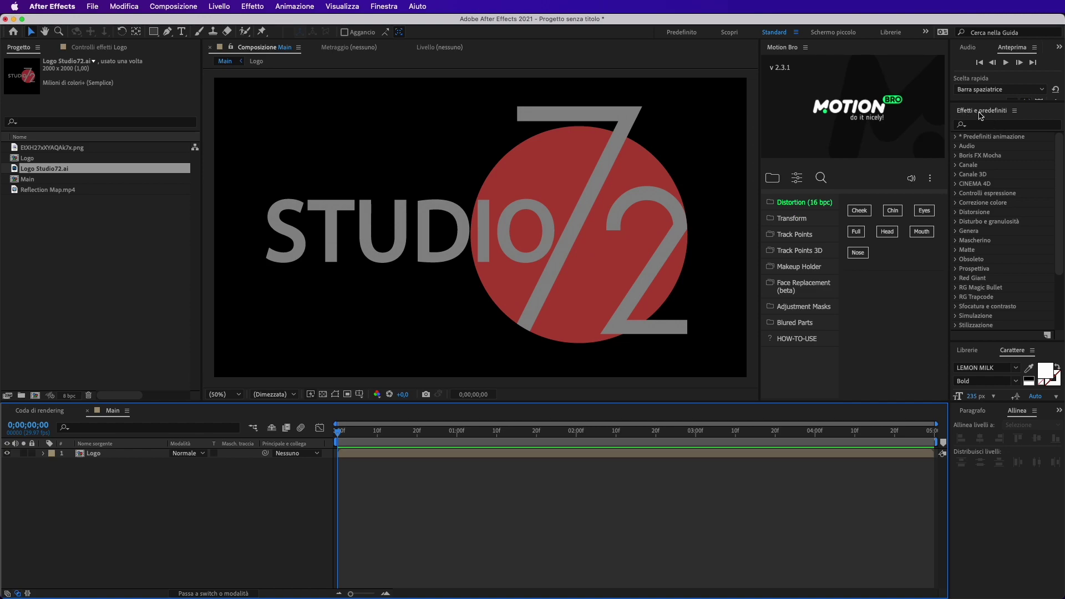
pyautogui.click(375, 7)
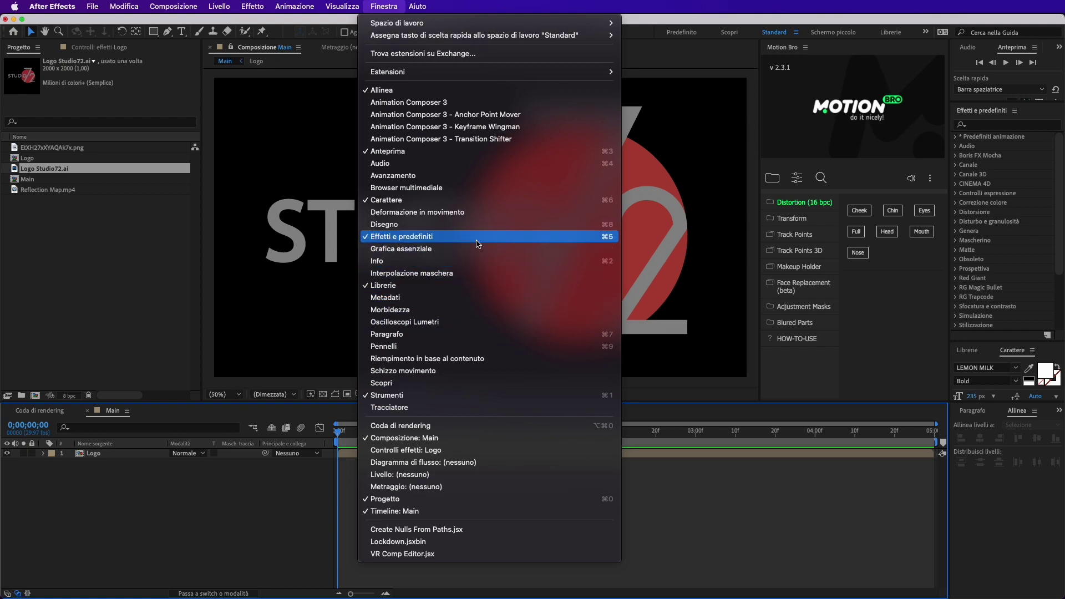
pyautogui.click(1002, 128)
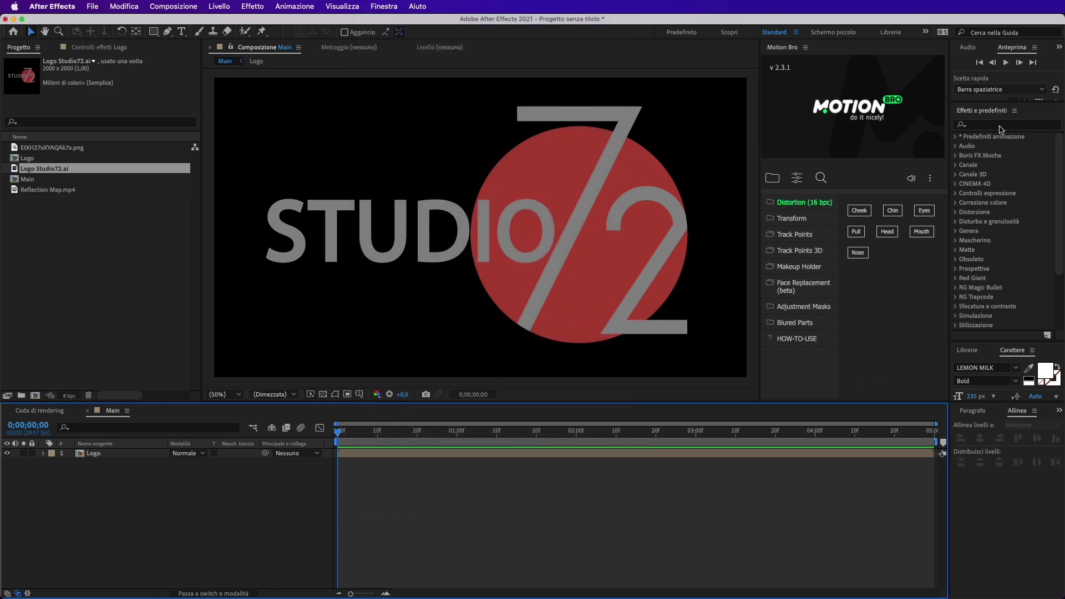
pyautogui.click(998, 126)
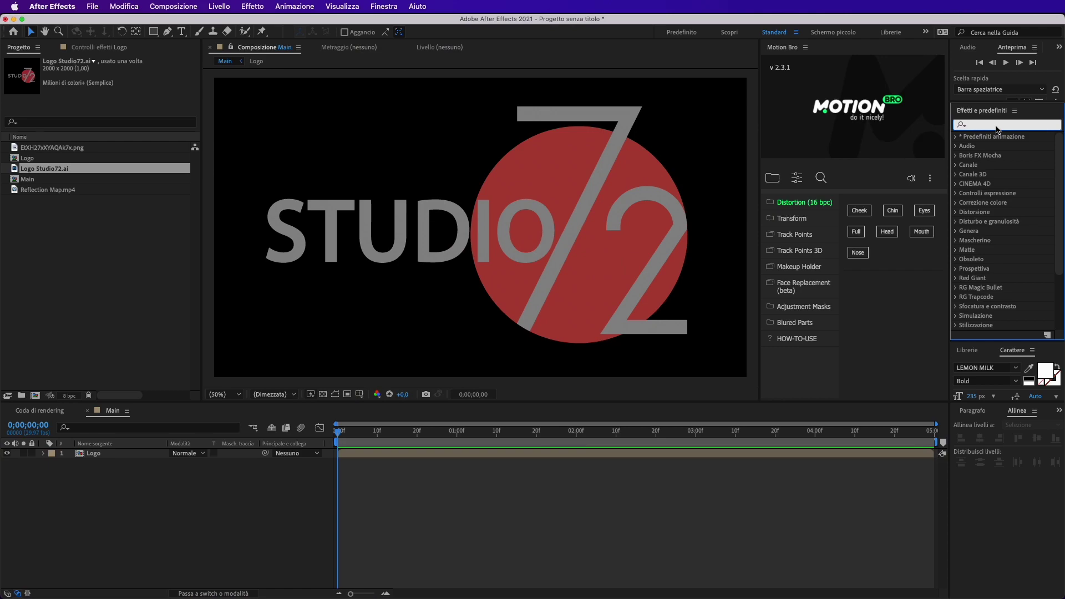
pyautogui.write('cc bal')
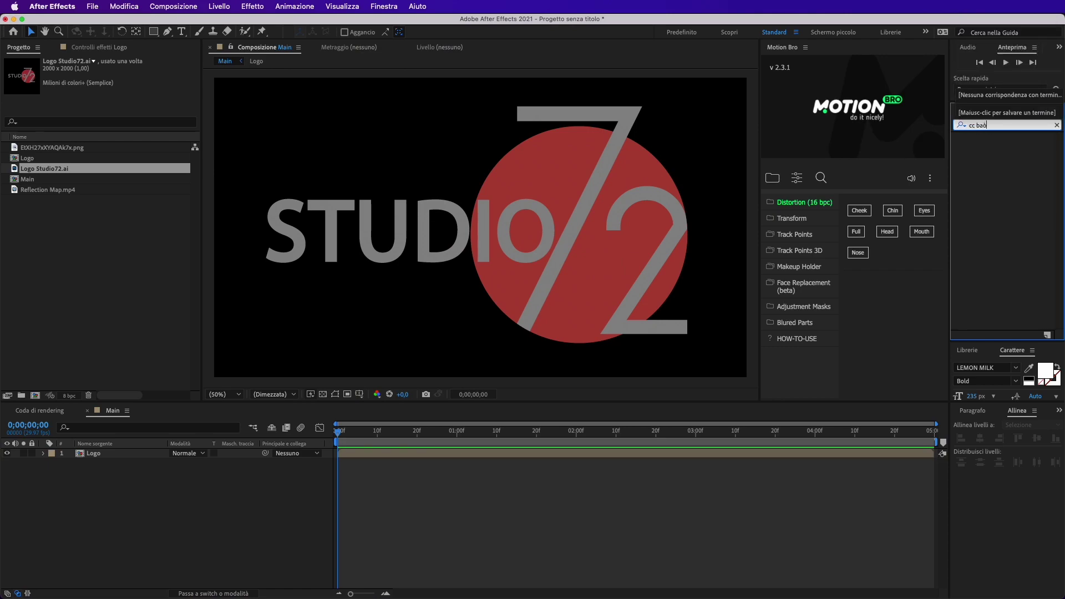
pyautogui.press('BackSpace')
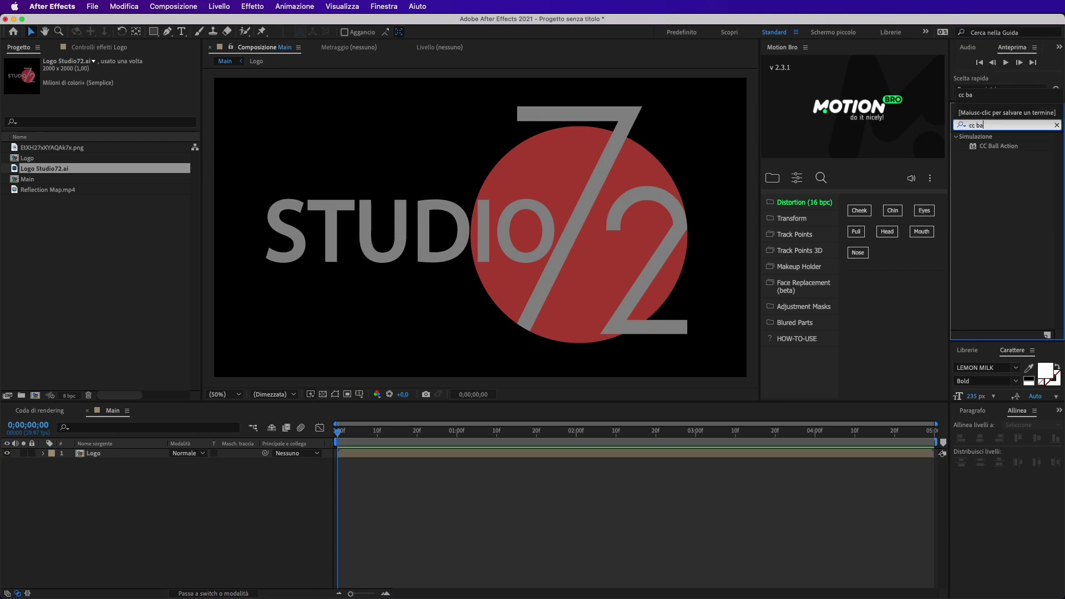
pyautogui.click(980, 148)
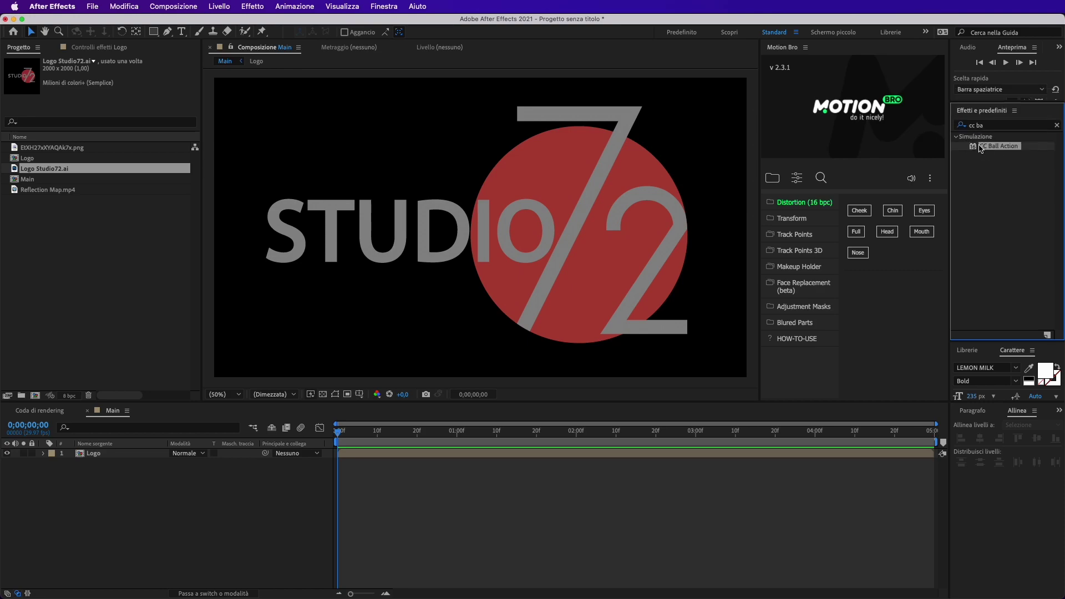
pyautogui.moveTo(991, 148); pyautogui.dragTo(406, 253)
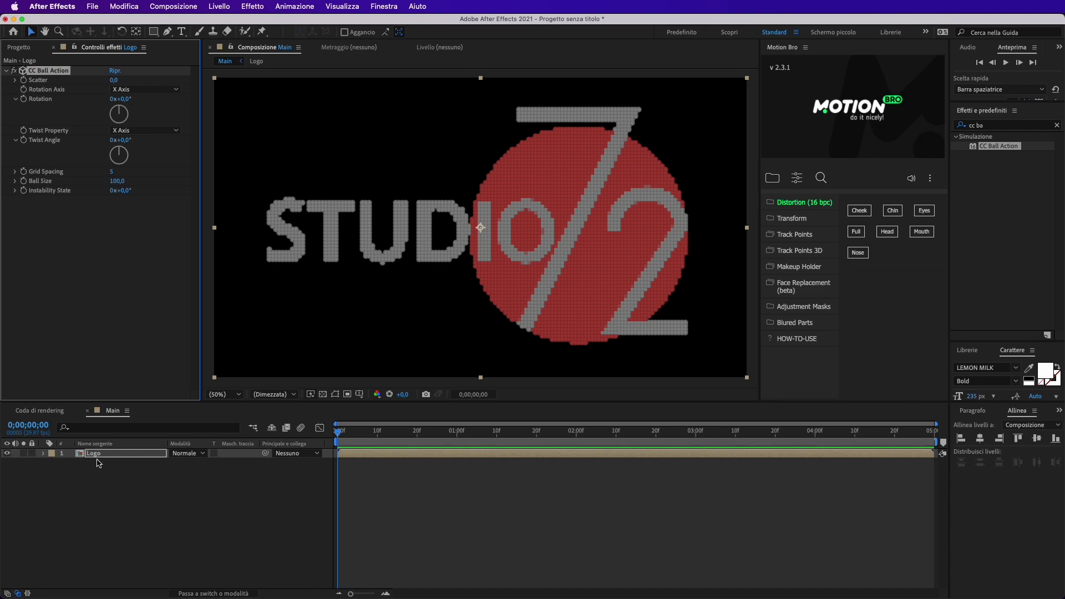
# Preview the ball effect, then keyframe Scatter at 27 on the first frame.
pyautogui.click(269, 494)
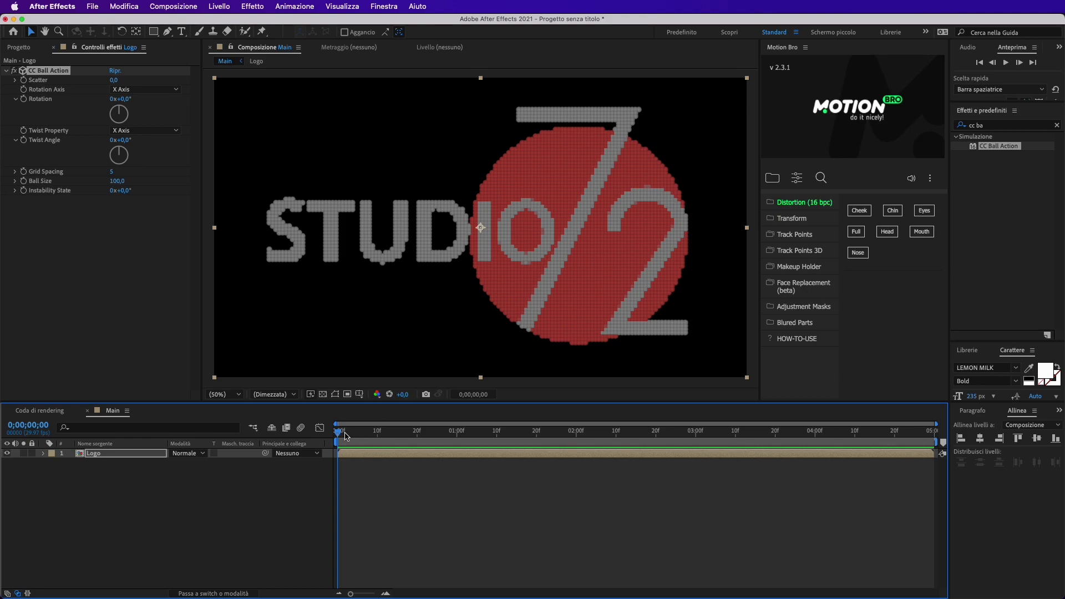
pyautogui.moveTo(345, 436)
pyautogui.mouseDown()
pyautogui.moveTo(523, 456)
pyautogui.moveTo(341, 456)
pyautogui.mouseUp()
pyautogui.click(66, 87)
pyautogui.click(23, 80)
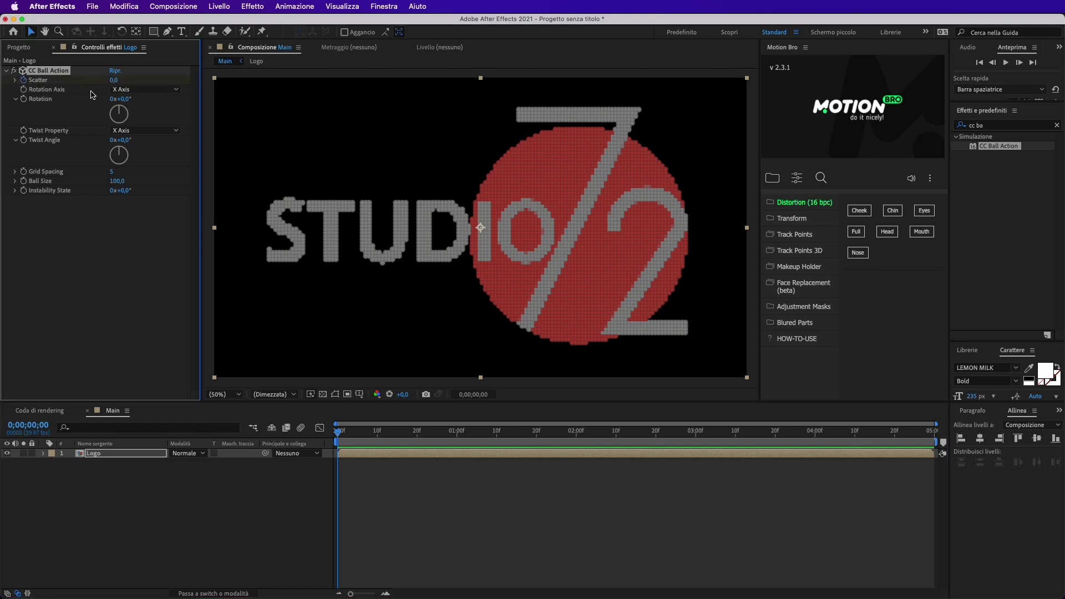
pyautogui.click(111, 81)
pyautogui.write('27')
pyautogui.click(115, 285)
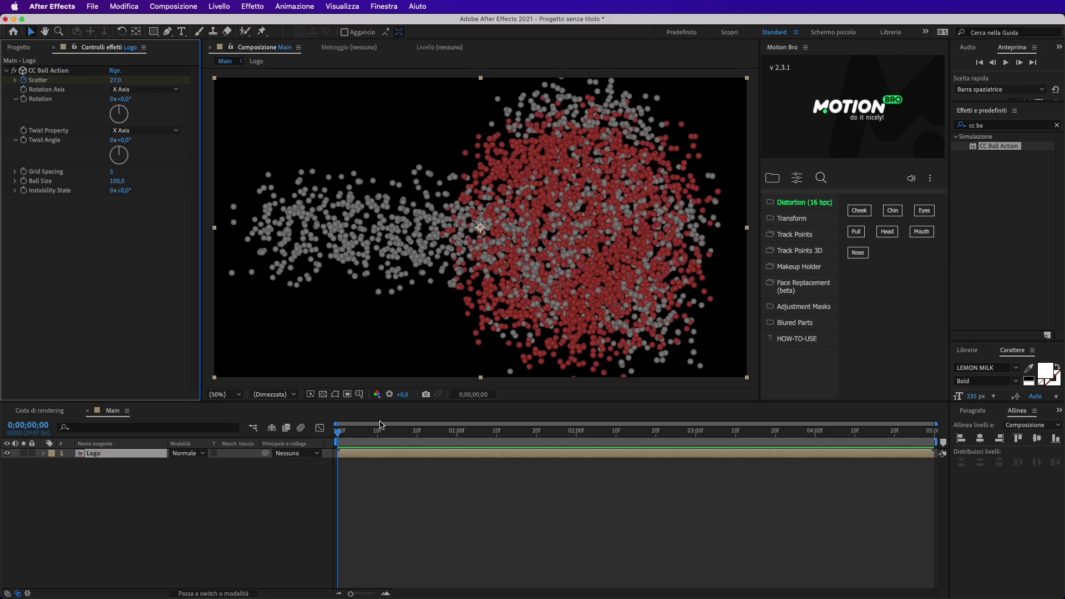
# Add a Scatter keyframe of 0 at 0;00;02;10 and scrub back to preview the assembly.
pyautogui.moveTo(337, 435)
pyautogui.mouseDown()
pyautogui.moveTo(571, 469)
pyautogui.moveTo(616, 464)
pyautogui.mouseUp()
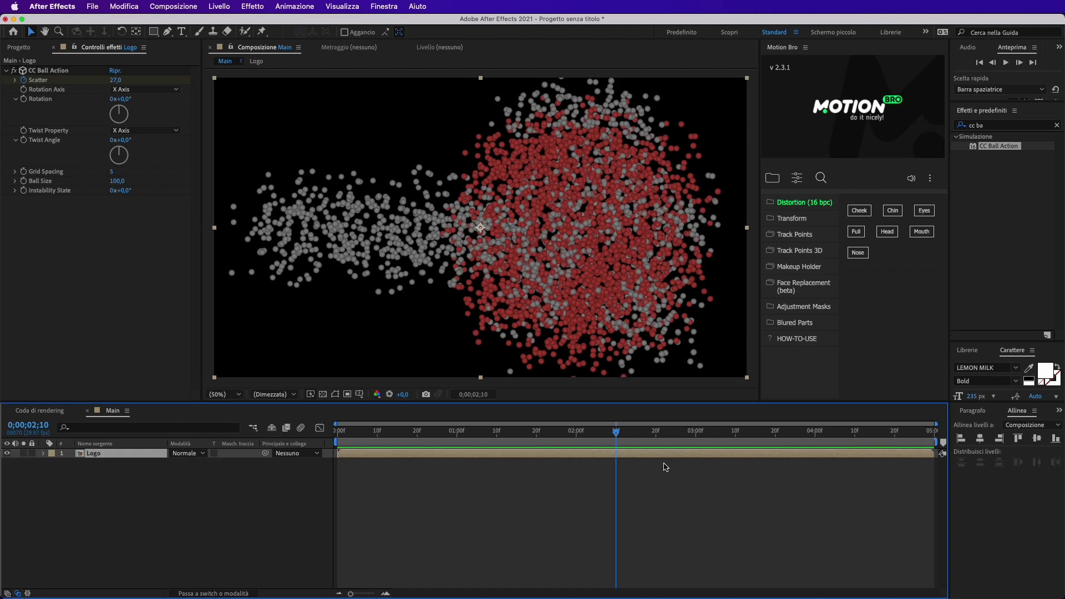
pyautogui.click(116, 81)
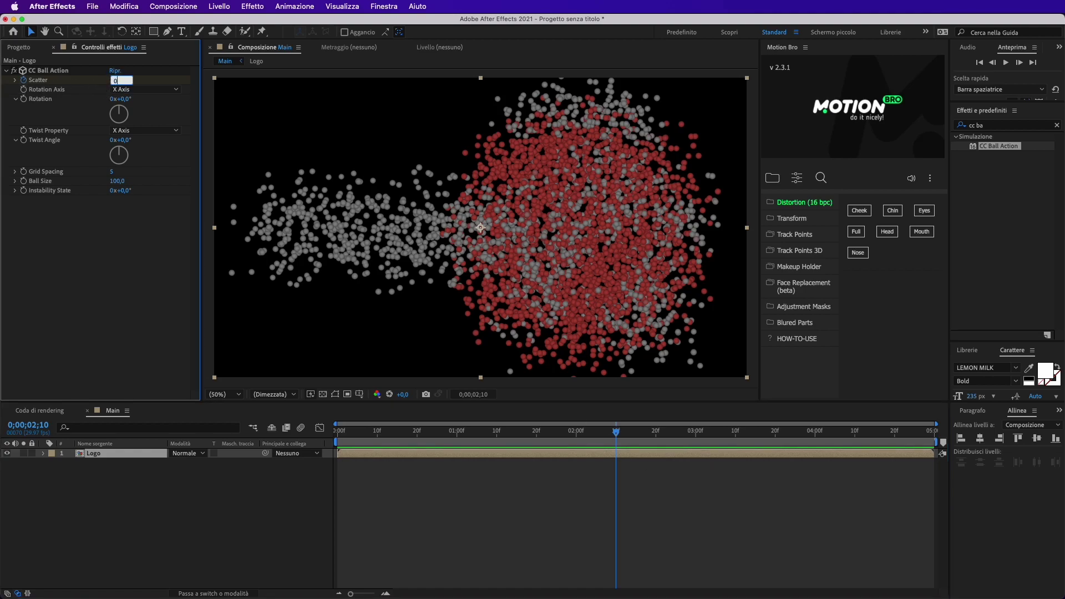
pyautogui.click(84, 282)
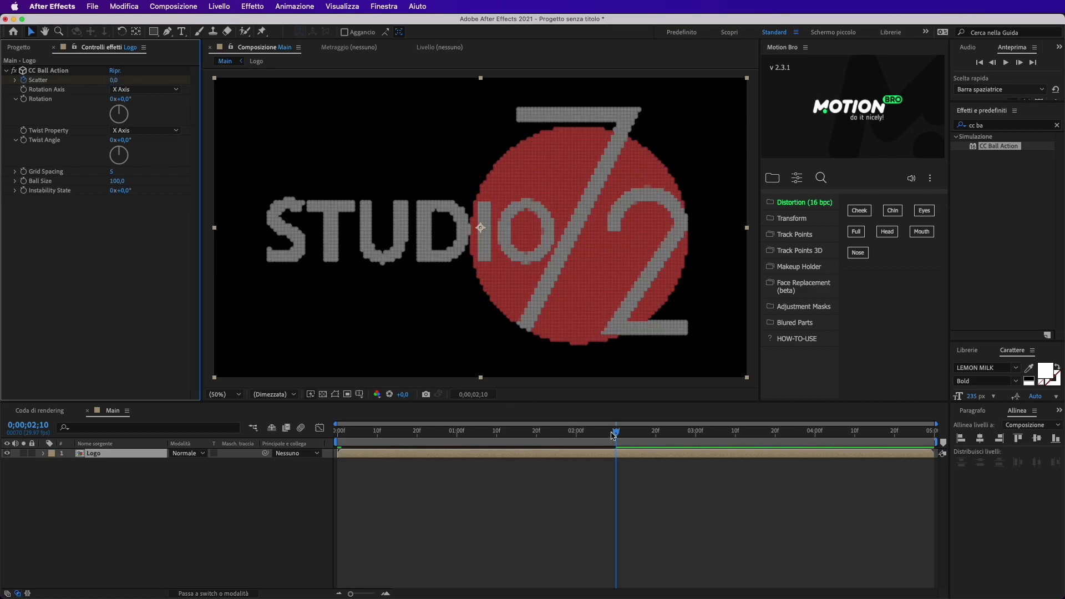
pyautogui.moveTo(615, 434)
pyautogui.mouseDown()
pyautogui.moveTo(438, 454)
pyautogui.moveTo(209, 451)
pyautogui.mouseUp()
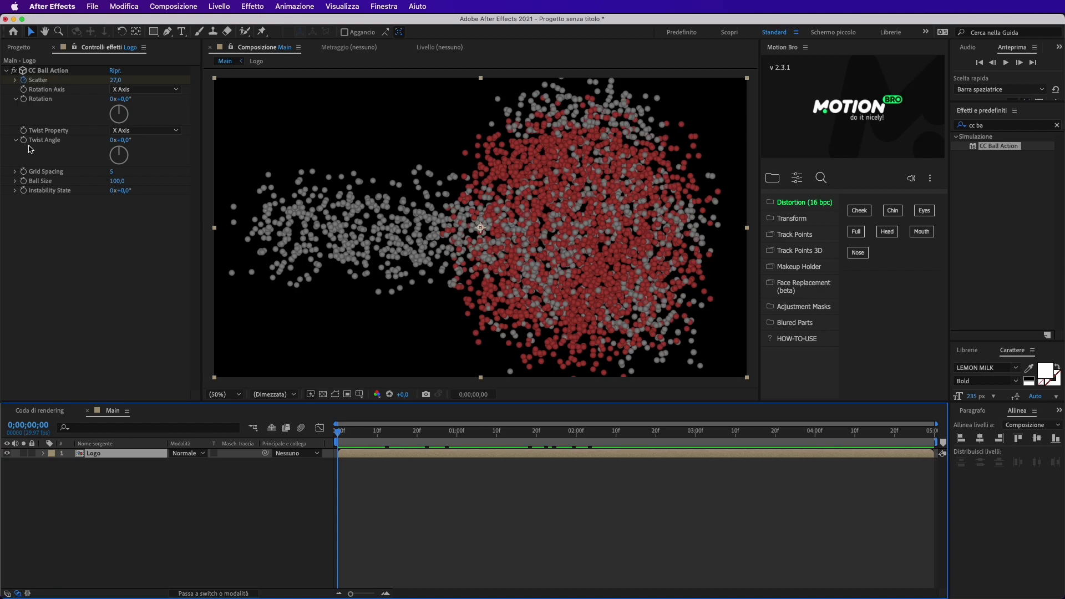
pyautogui.moveTo(338, 432); pyautogui.dragTo(381, 437)
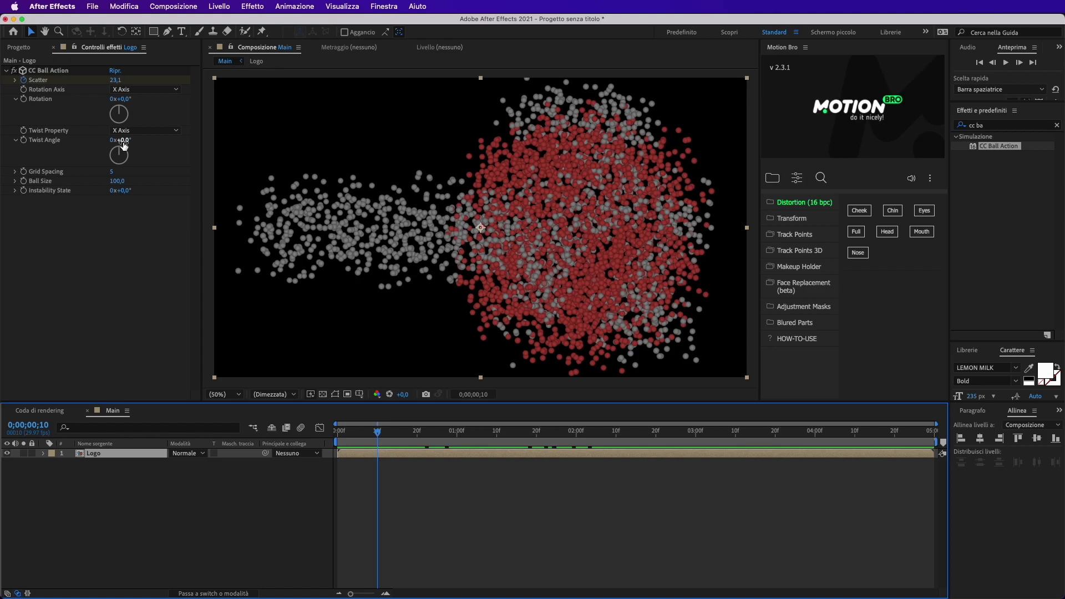
# Keyframe Twist Angle at frame 10 and set it to 0° at 0;00;02;10.
pyautogui.click(123, 141)
pyautogui.write('180')
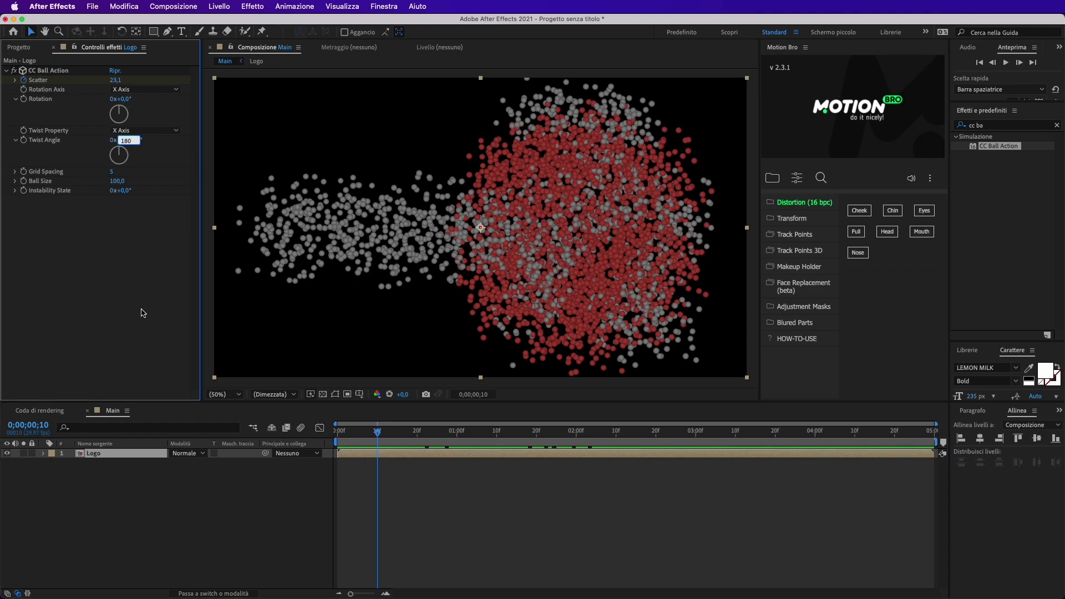
pyautogui.press('Return')
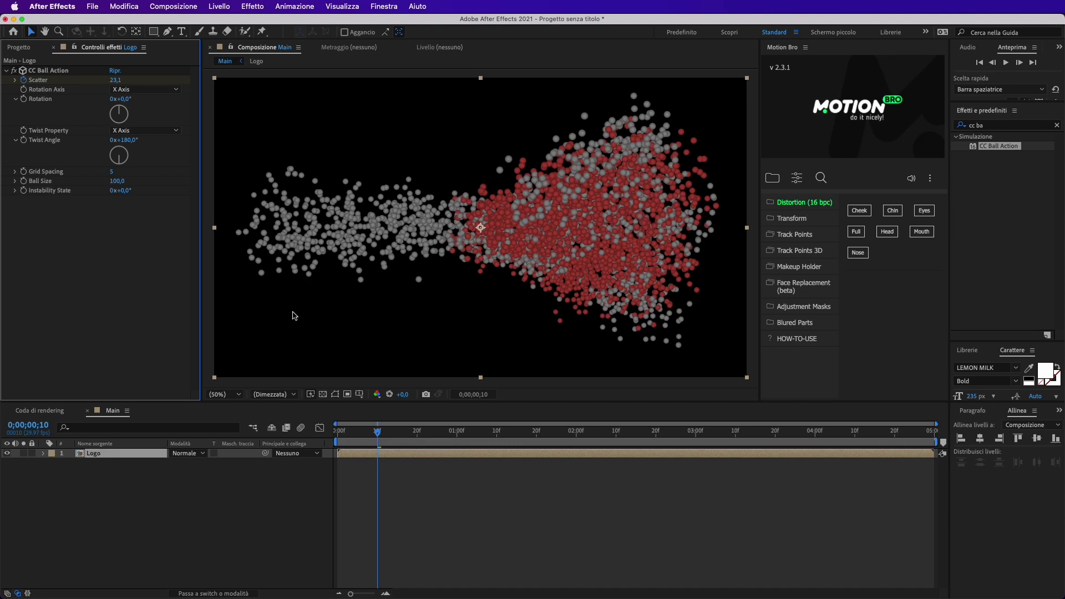
pyautogui.click(24, 141)
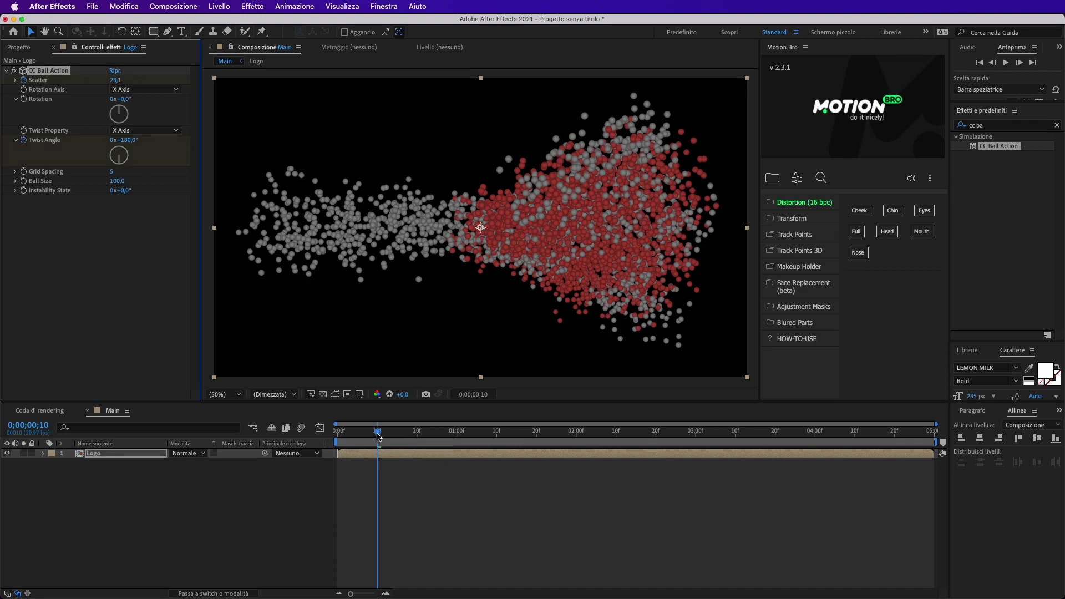
pyautogui.moveTo(377, 436); pyautogui.dragTo(615, 465)
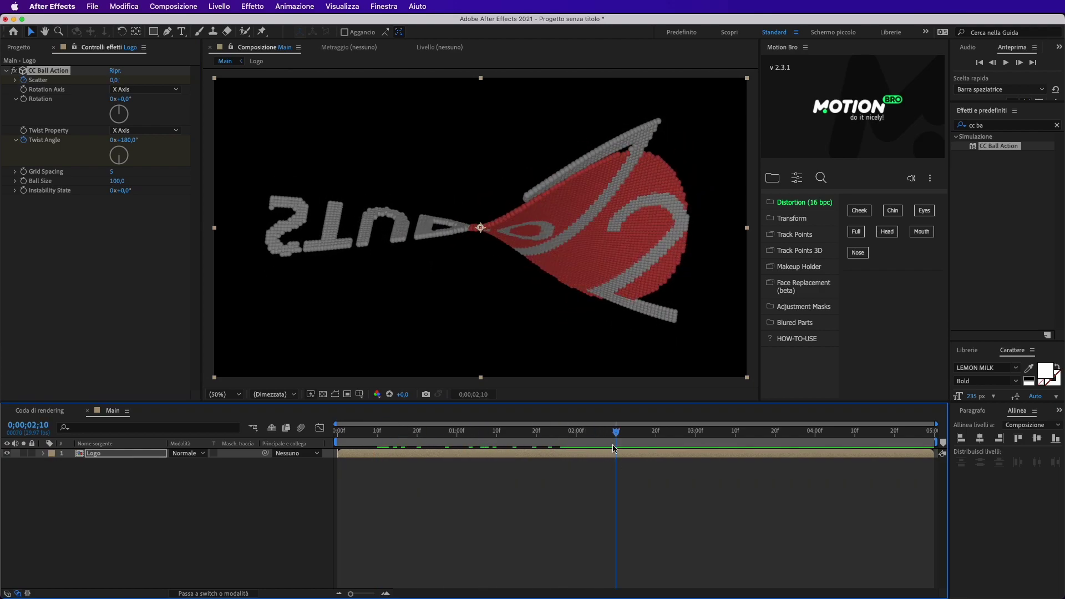
pyautogui.click(130, 141)
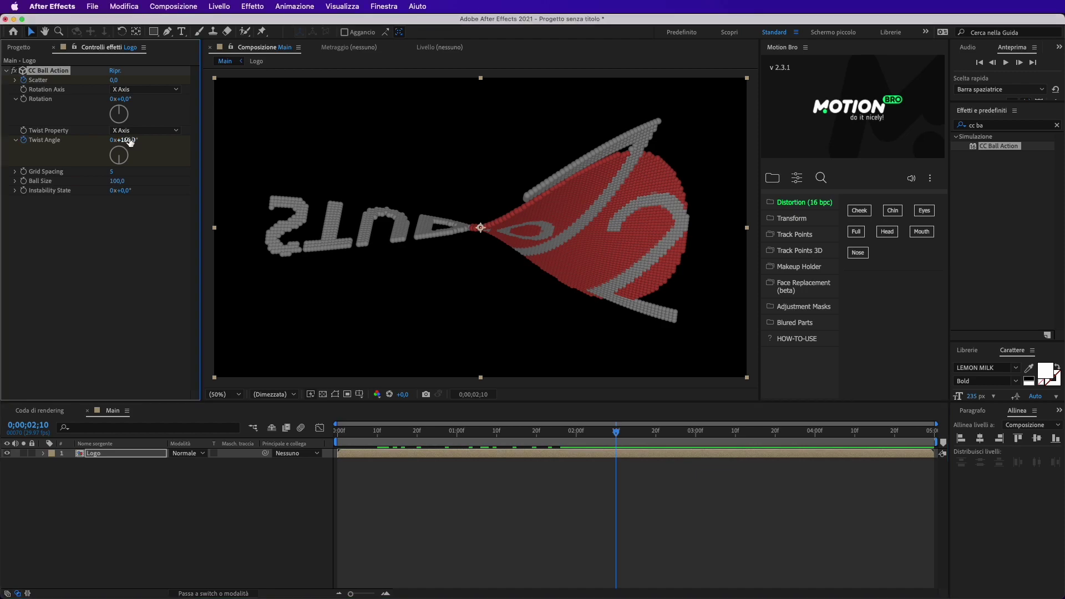
pyautogui.click(130, 141)
pyautogui.write('0')
pyautogui.click(116, 258)
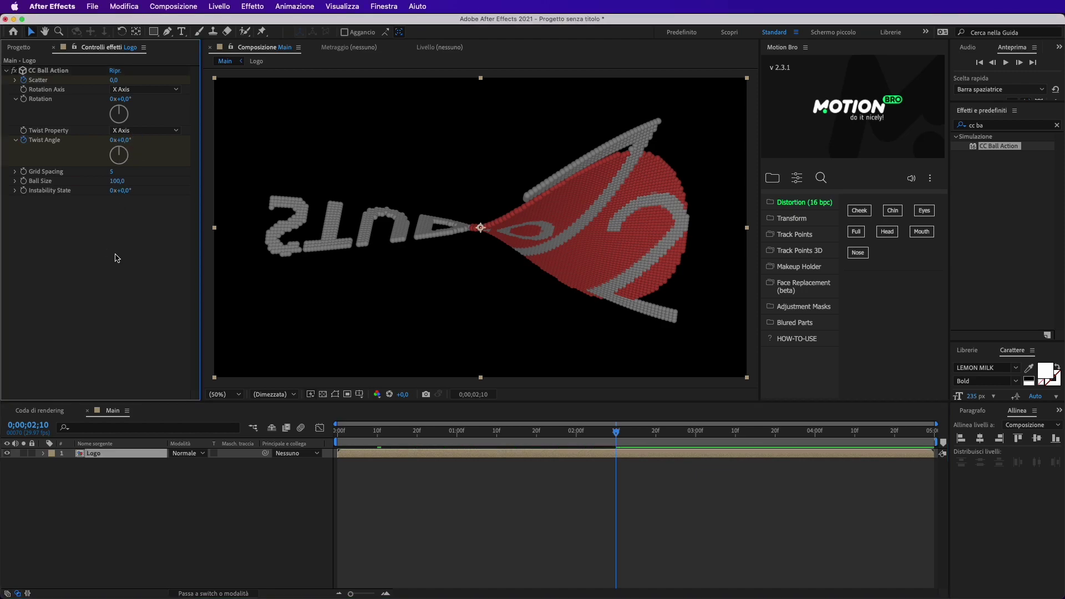
# Scrub back to frame 10 and raise Twist Angle to 210°.
pyautogui.moveTo(617, 435)
pyautogui.mouseDown()
pyautogui.moveTo(461, 471)
pyautogui.moveTo(377, 470)
pyautogui.mouseUp()
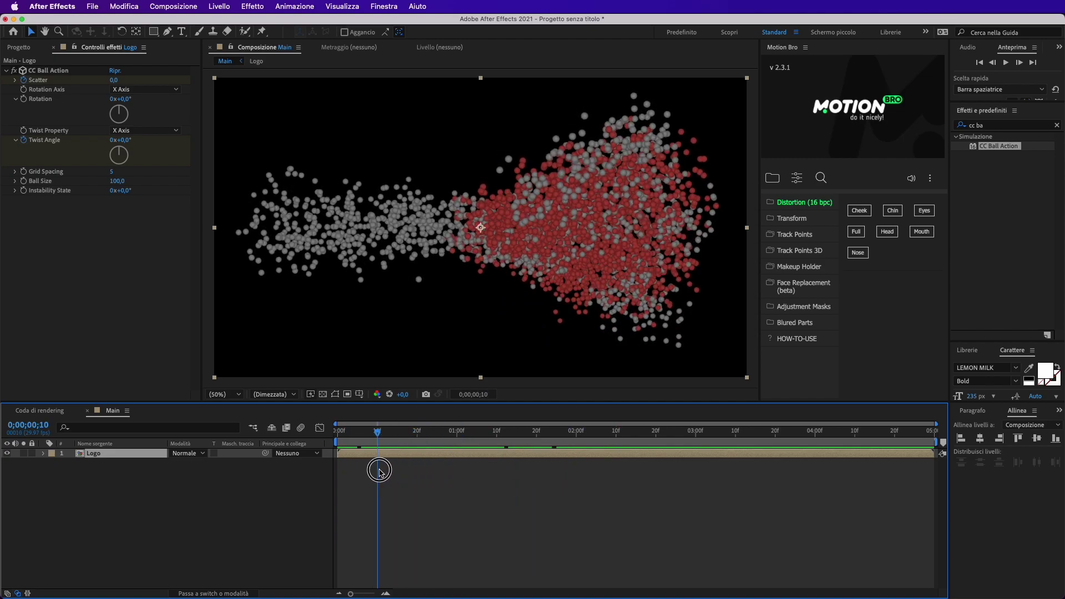
pyautogui.click(128, 140)
pyautogui.moveTo(128, 139); pyautogui.dragTo(146, 140)
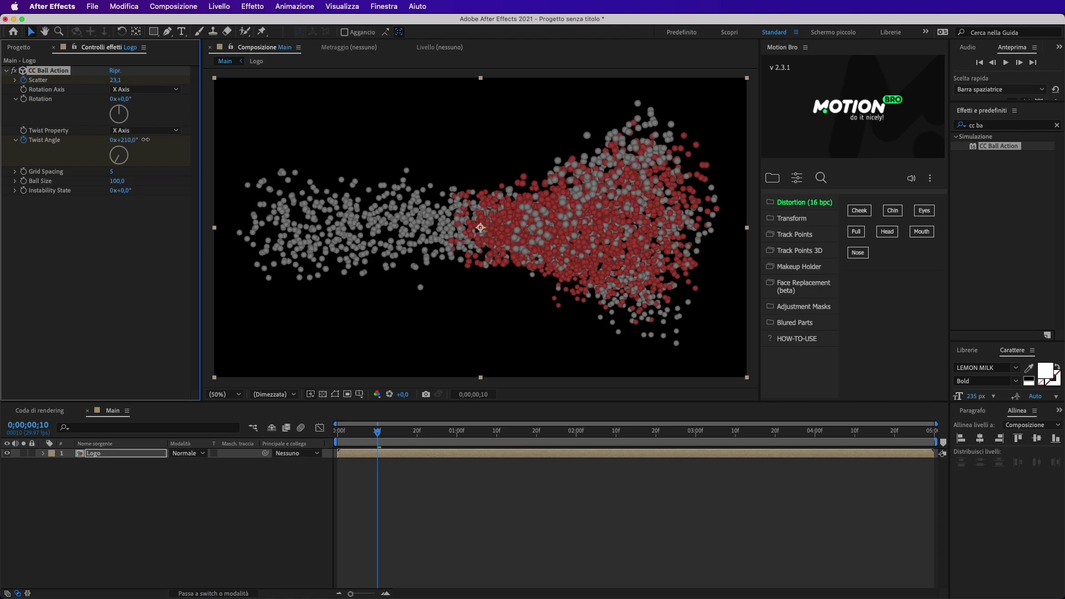
# Preview the particle animation, return to frame 0, and reveal the Logo layer's keyframes with U.
pyautogui.click(338, 431)
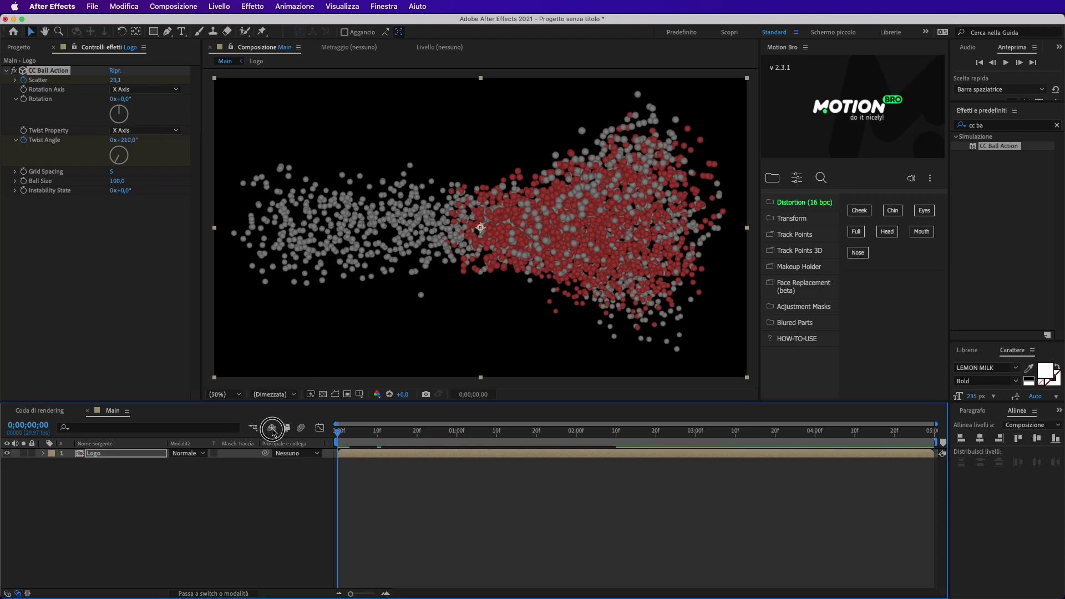
pyautogui.press('space')
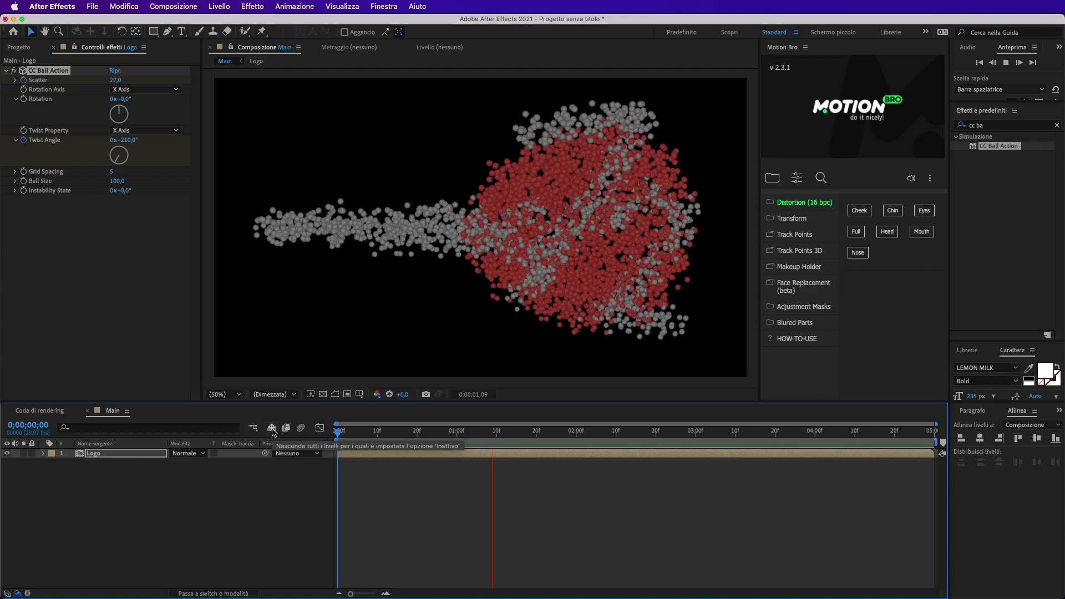
pyautogui.press('space')
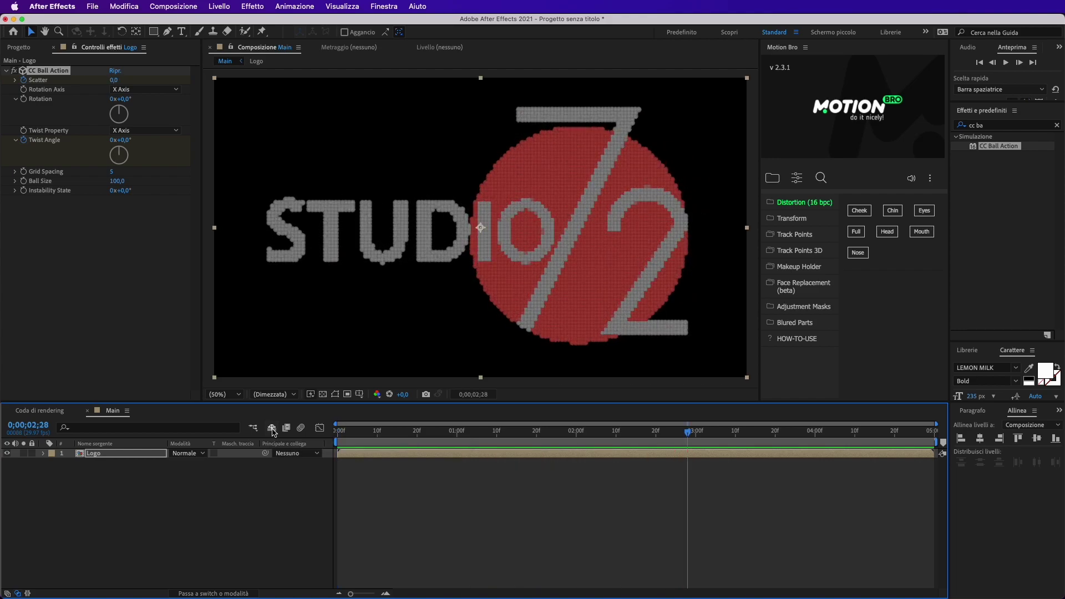
pyautogui.click(384, 278)
pyautogui.press('space')
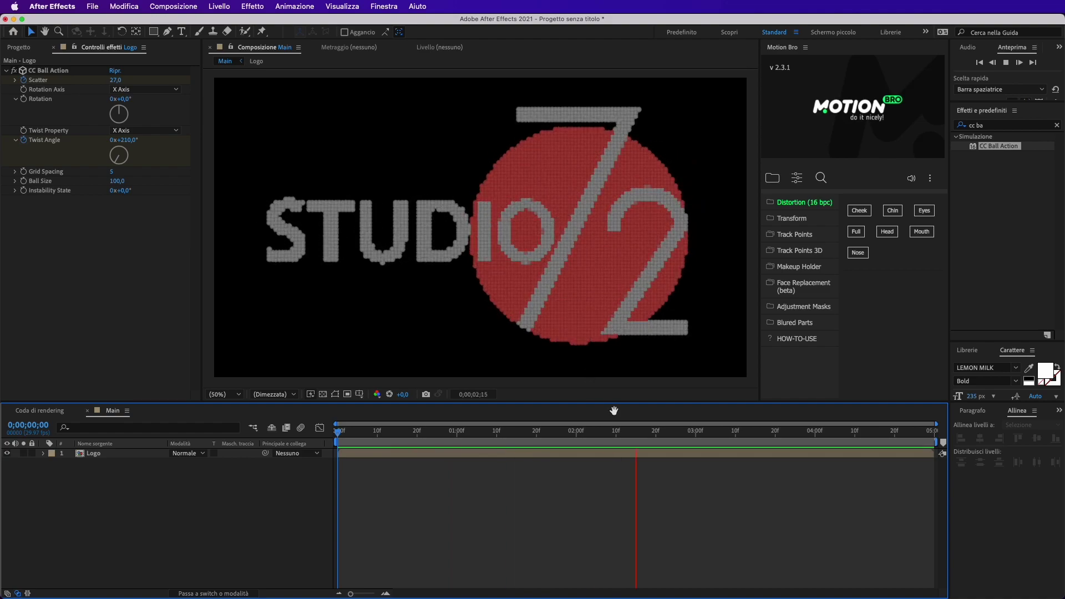
pyautogui.press('space')
pyautogui.moveTo(636, 440); pyautogui.dragTo(338, 438)
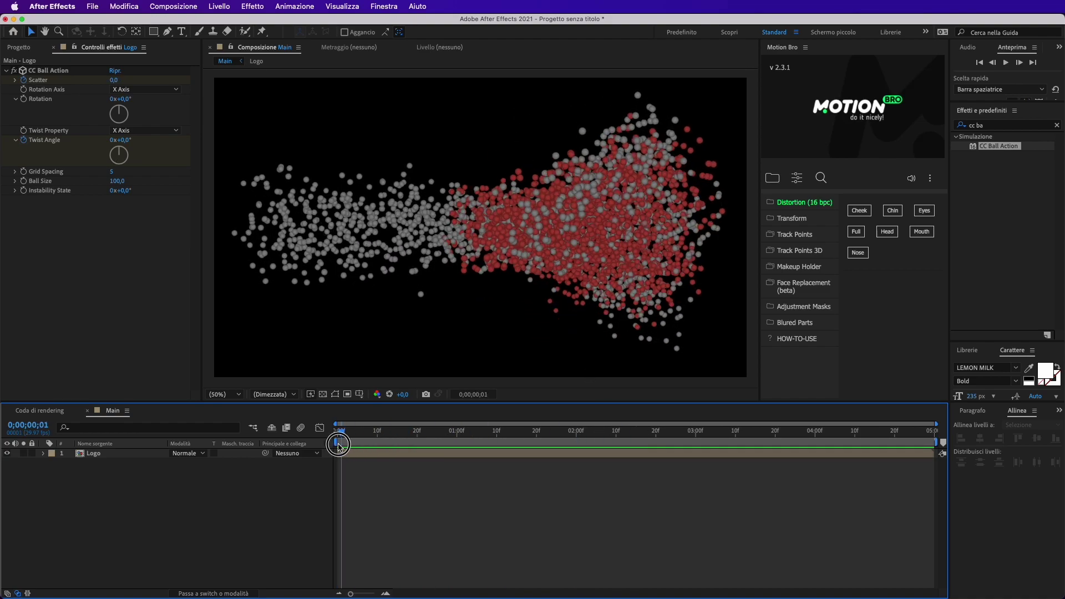
pyautogui.click(138, 454)
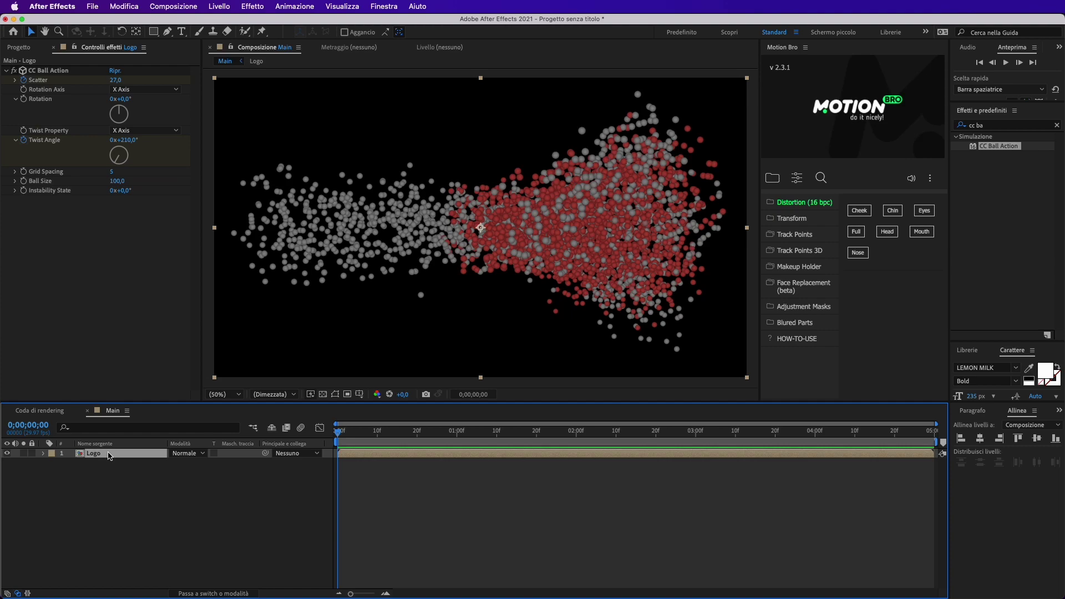
pyautogui.press('u')
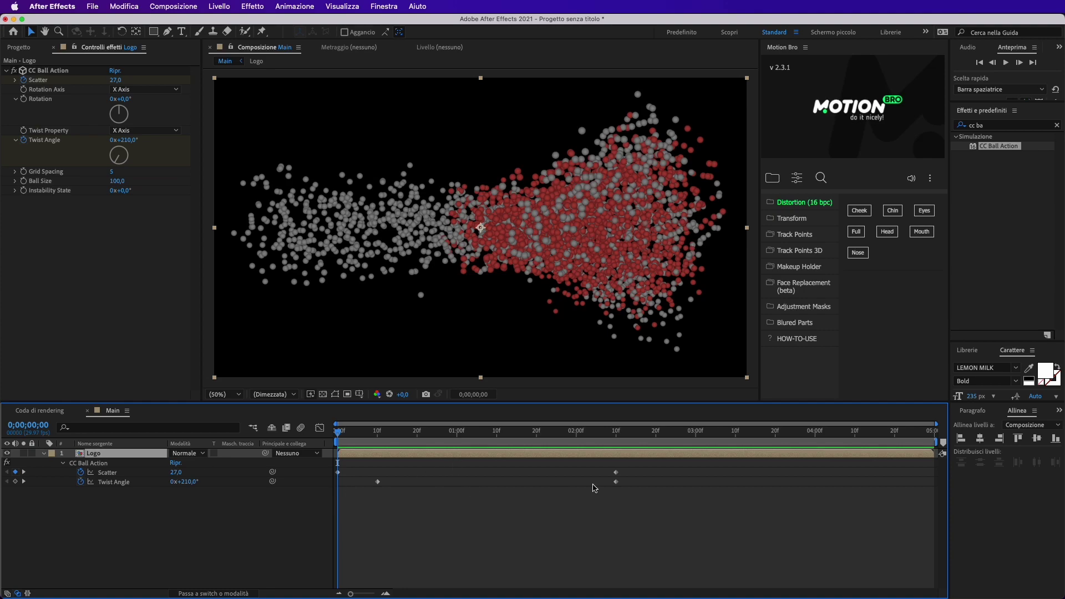
# Apply Easy Ease to all Scatter and Twist Angle keyframes on the Logo layer.
pyautogui.moveTo(639, 467); pyautogui.dragTo(335, 494)
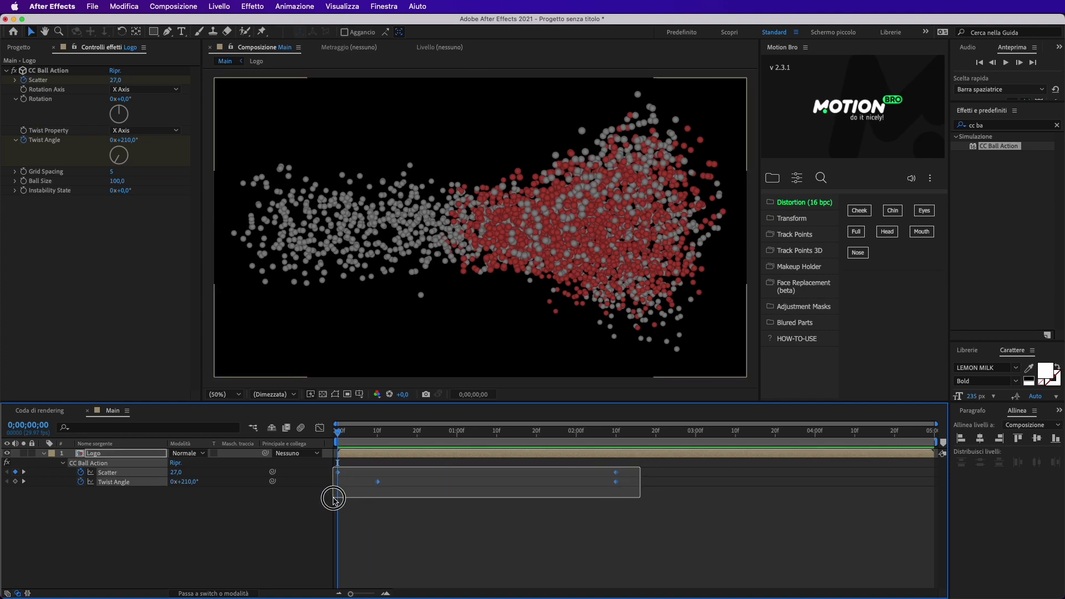
pyautogui.rightClick(378, 482)
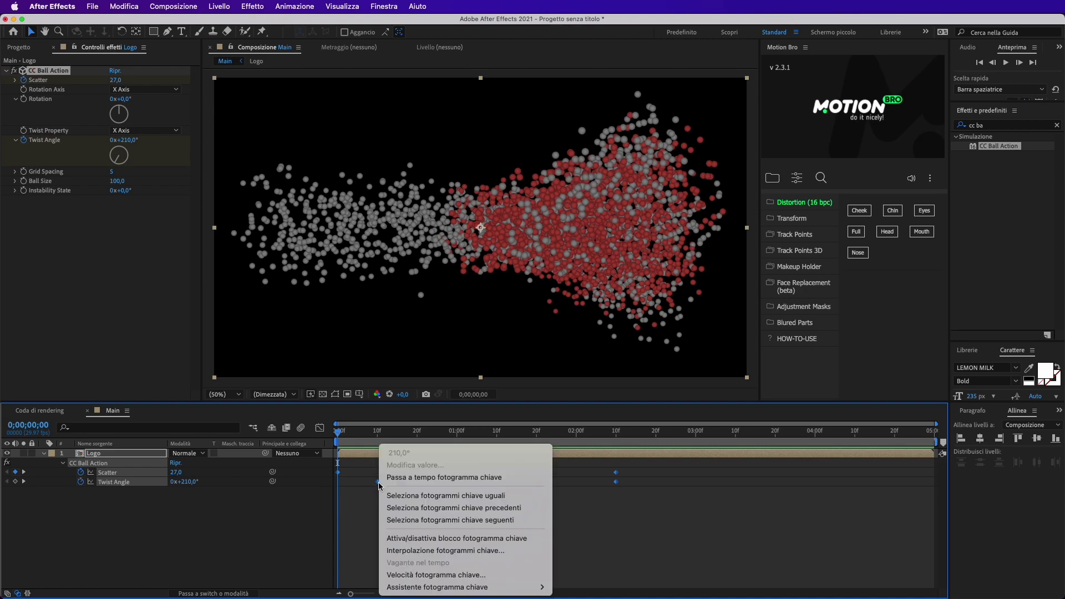
pyautogui.moveTo(435, 591)
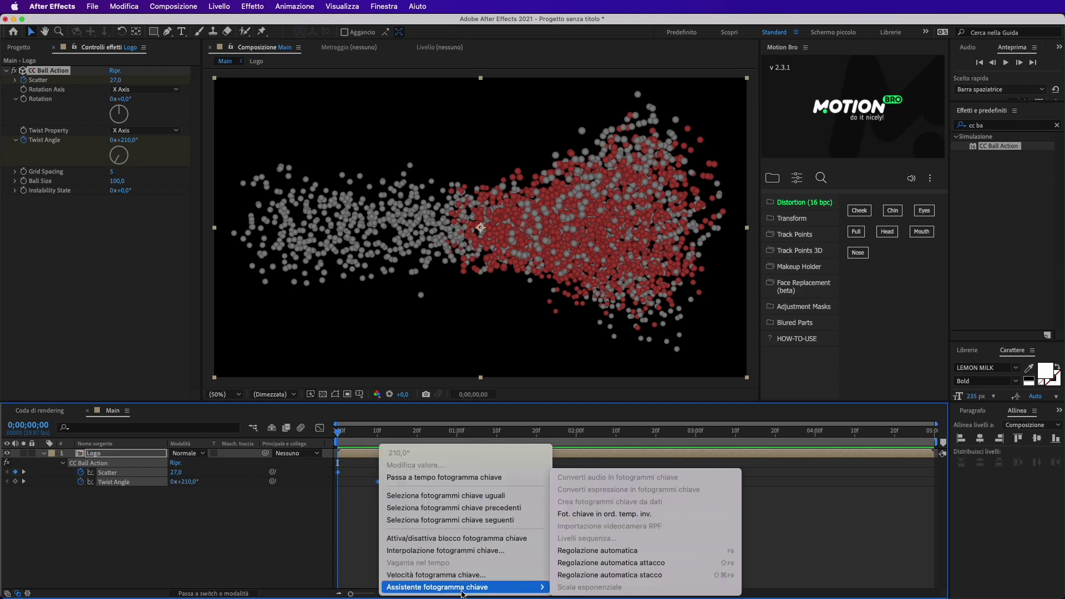
pyautogui.click(582, 564)
pyautogui.click(657, 488)
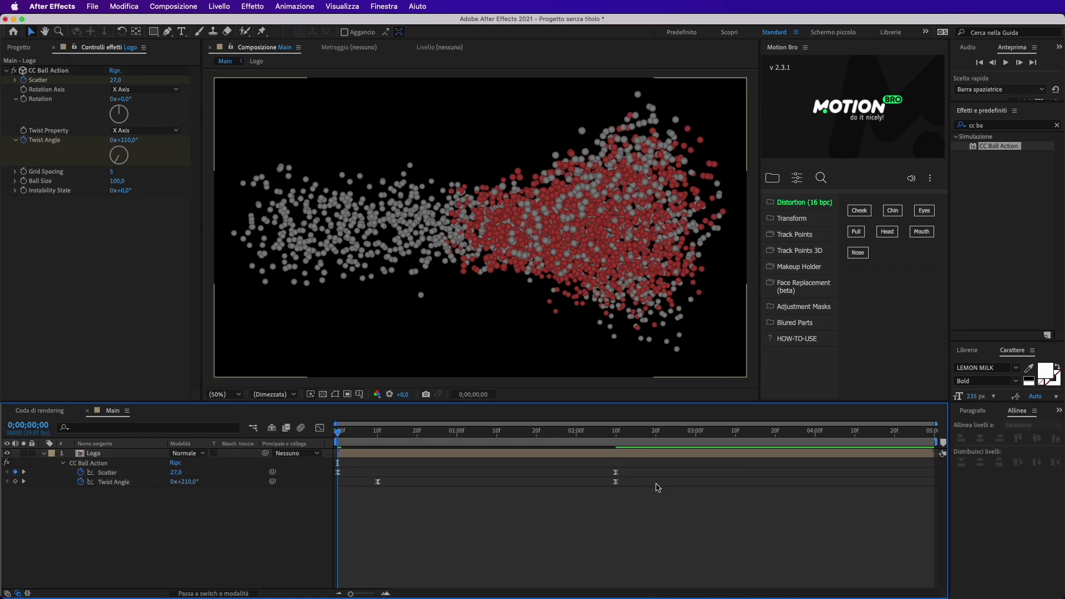
pyautogui.moveTo(642, 468); pyautogui.dragTo(251, 477)
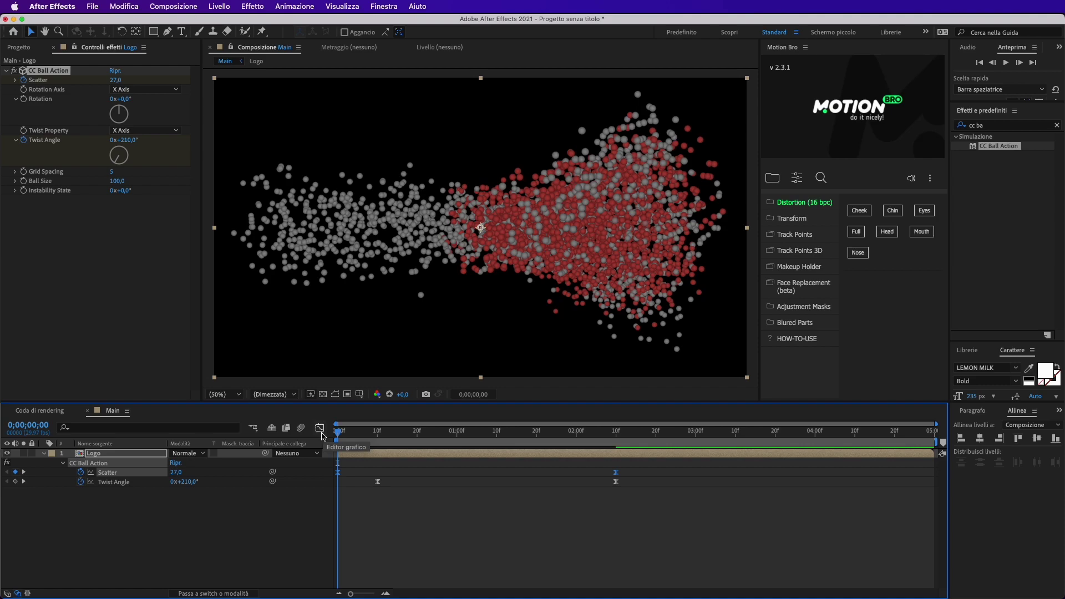
# In the Graph Editor, drag the last Scatter keyframe's handle left to lengthen its ease.
pyautogui.click(320, 430)
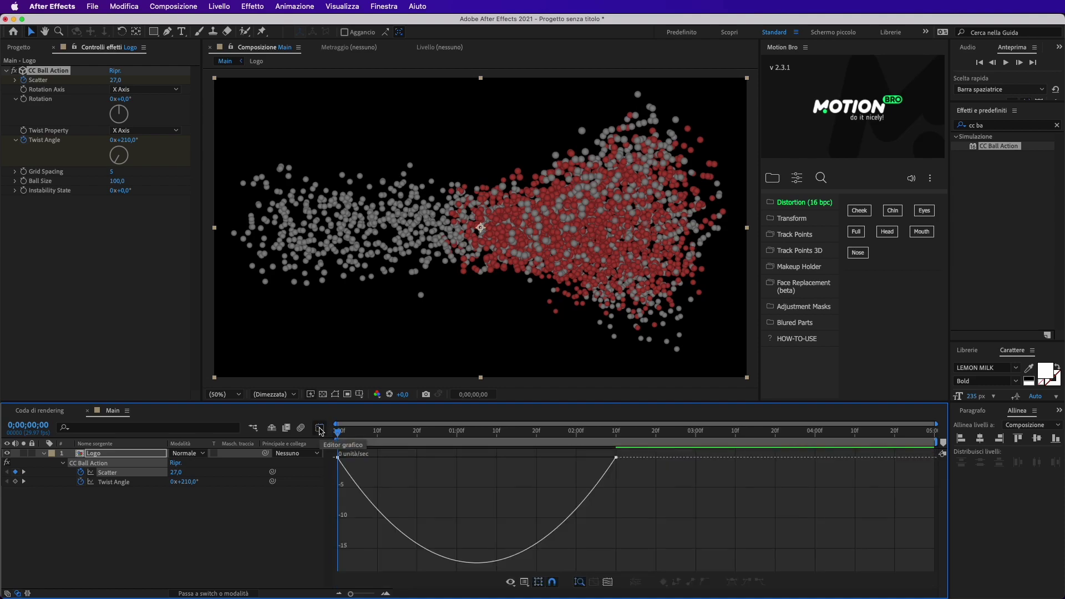
pyautogui.click(616, 458)
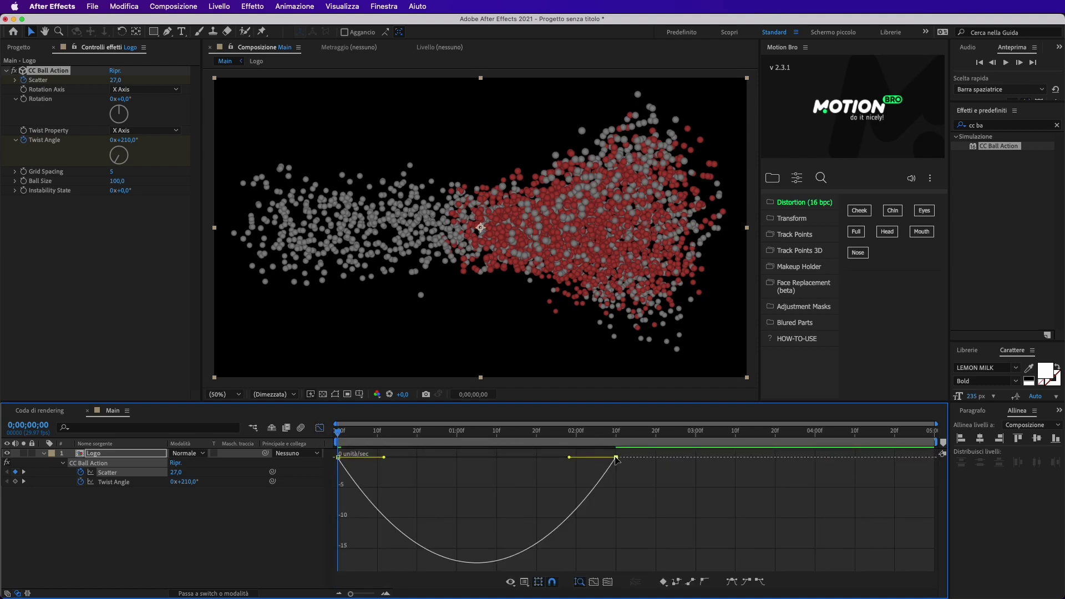
pyautogui.click(418, 493)
pyautogui.click(616, 459)
pyautogui.moveTo(570, 458); pyautogui.dragTo(503, 457)
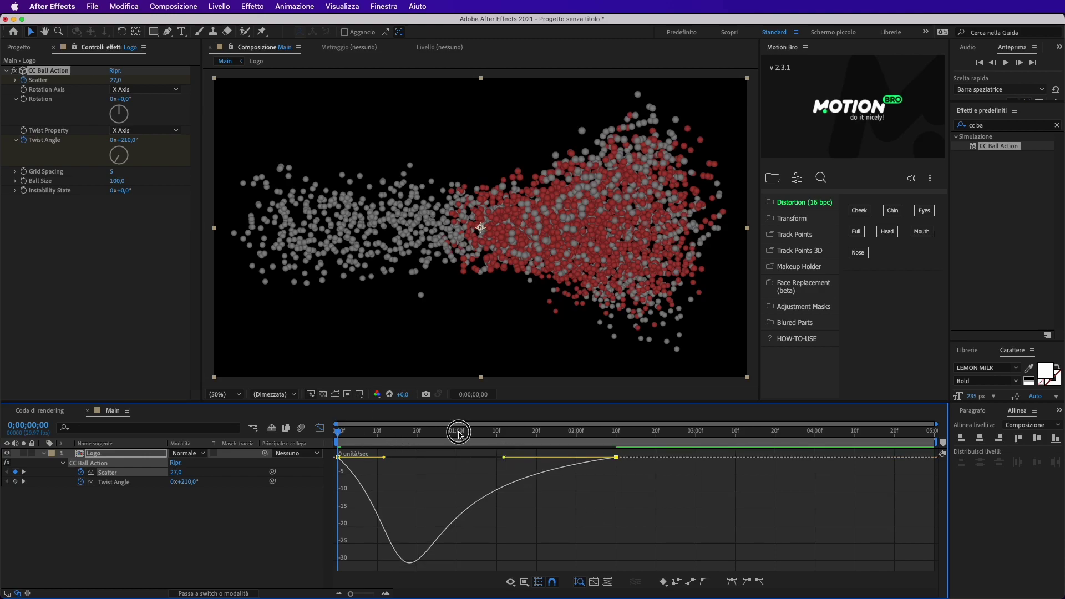
# Preview the reshaped Scatter motion and return to the keyframe bar view.
pyautogui.press('space')
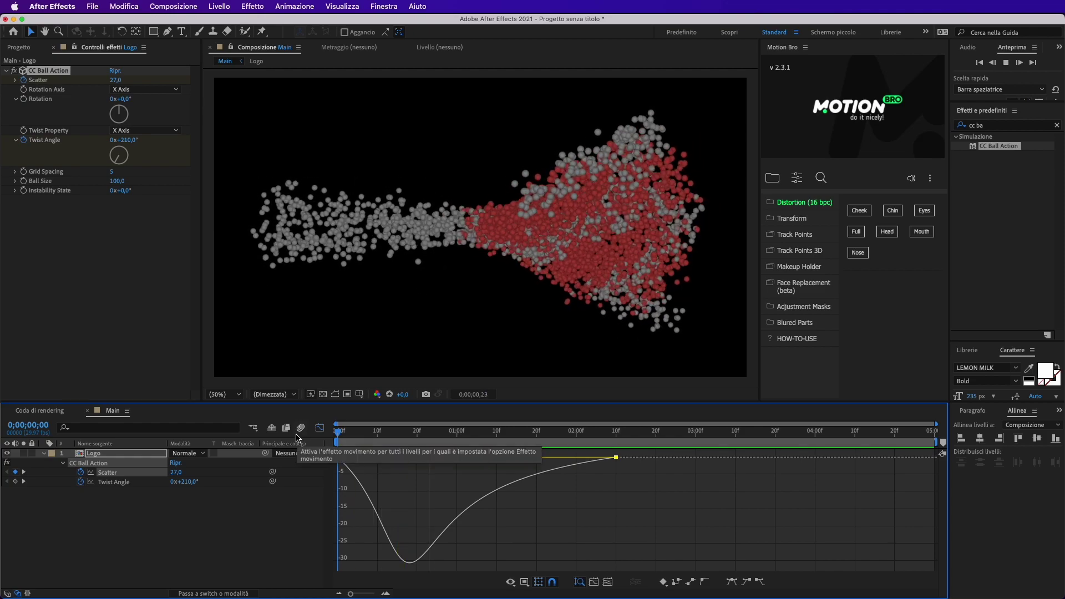
pyautogui.press('space')
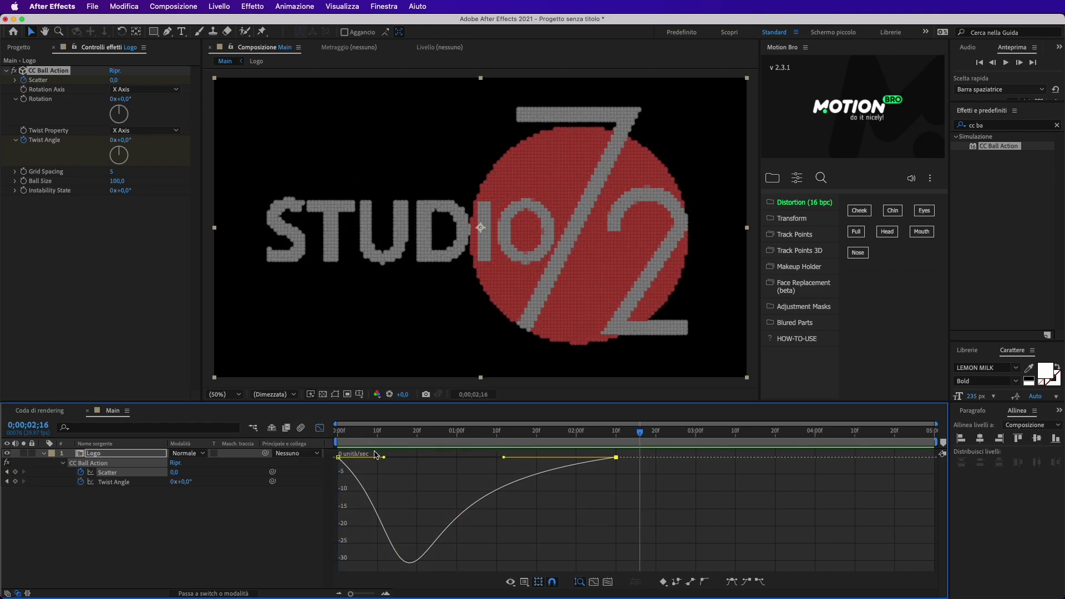
pyautogui.moveTo(405, 431)
pyautogui.mouseDown()
pyautogui.moveTo(406, 443)
pyautogui.moveTo(624, 454)
pyautogui.mouseUp()
pyautogui.click(320, 428)
pyautogui.moveTo(657, 483)
pyautogui.mouseDown()
pyautogui.moveTo(513, 502)
pyautogui.moveTo(345, 502)
pyautogui.mouseUp()
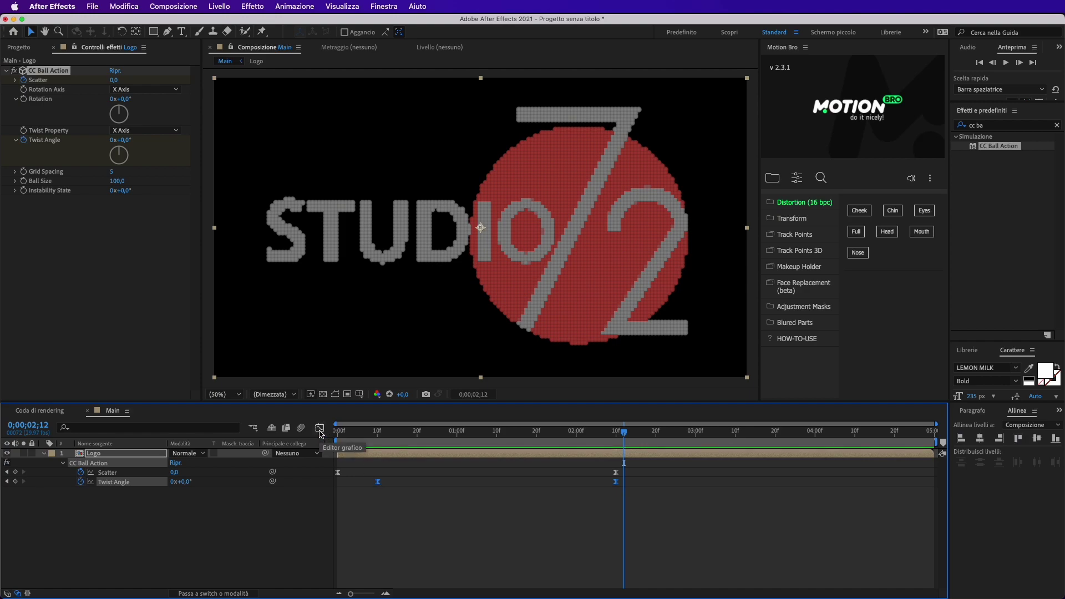
# Lengthen the ease out of the first Twist Angle keyframe in the Graph Editor and preview it.
pyautogui.click(320, 427)
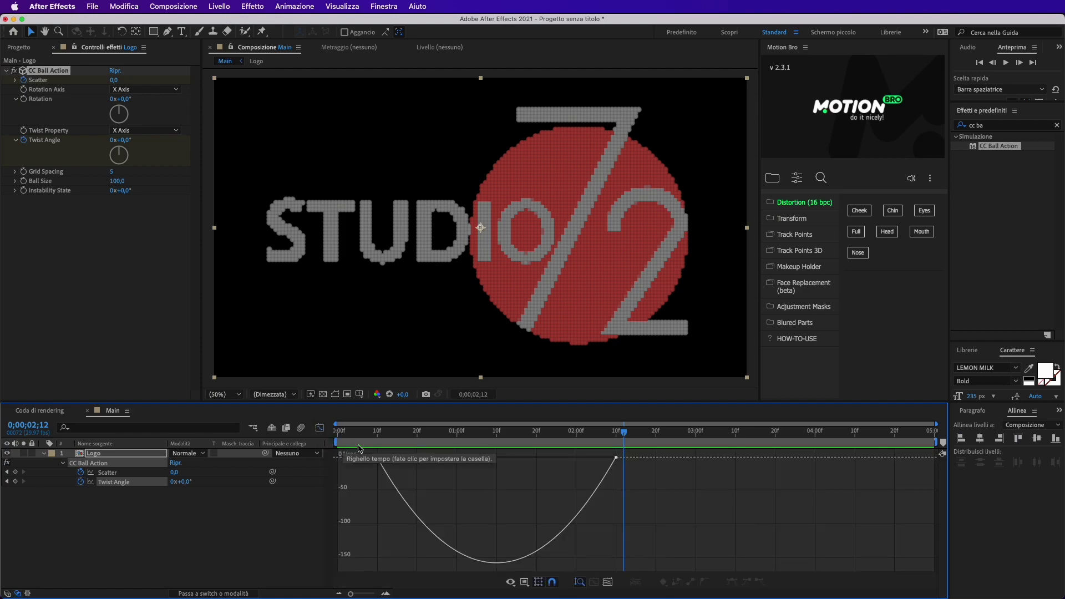
pyautogui.click(381, 459)
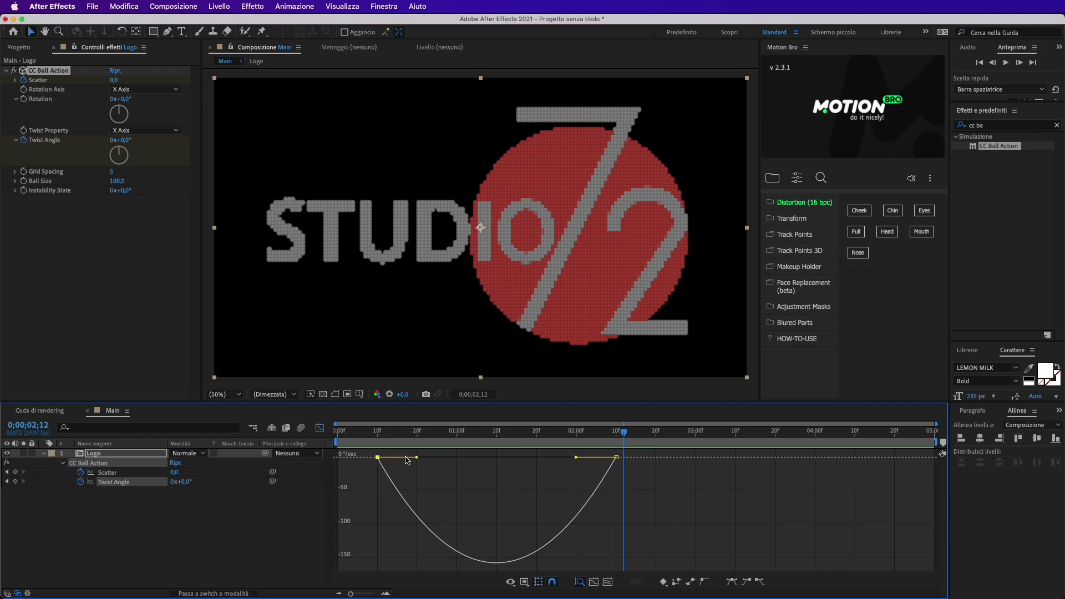
pyautogui.moveTo(417, 457); pyautogui.dragTo(509, 462)
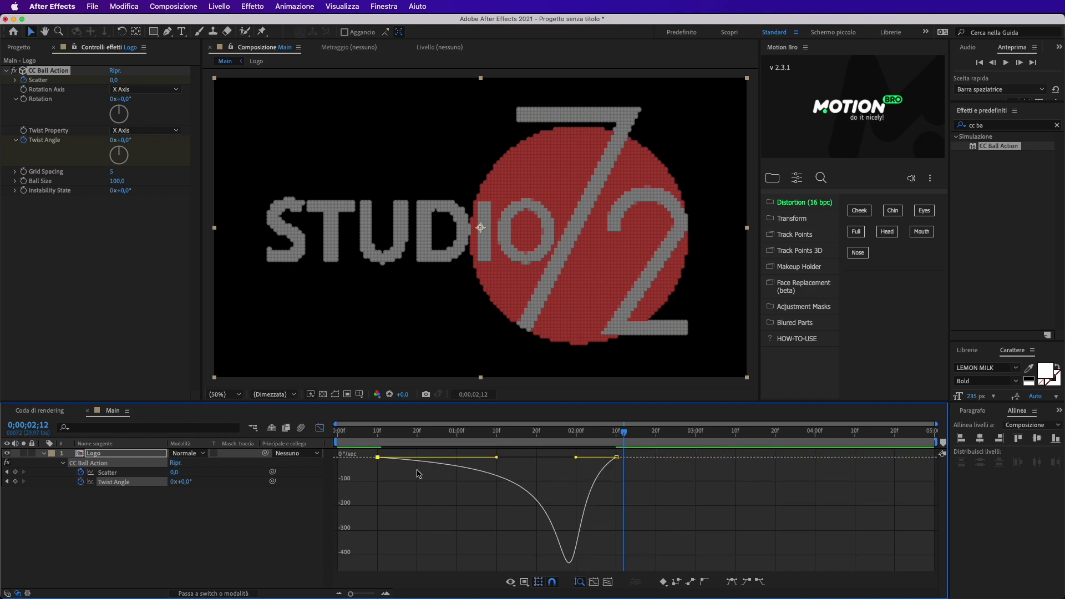
pyautogui.click(339, 431)
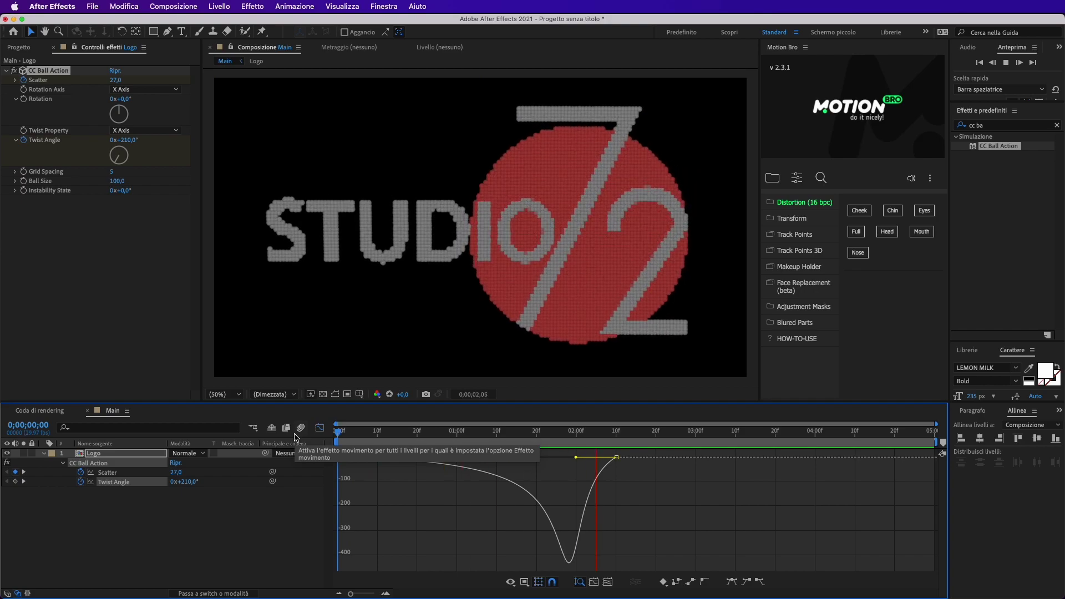
pyautogui.press('space')
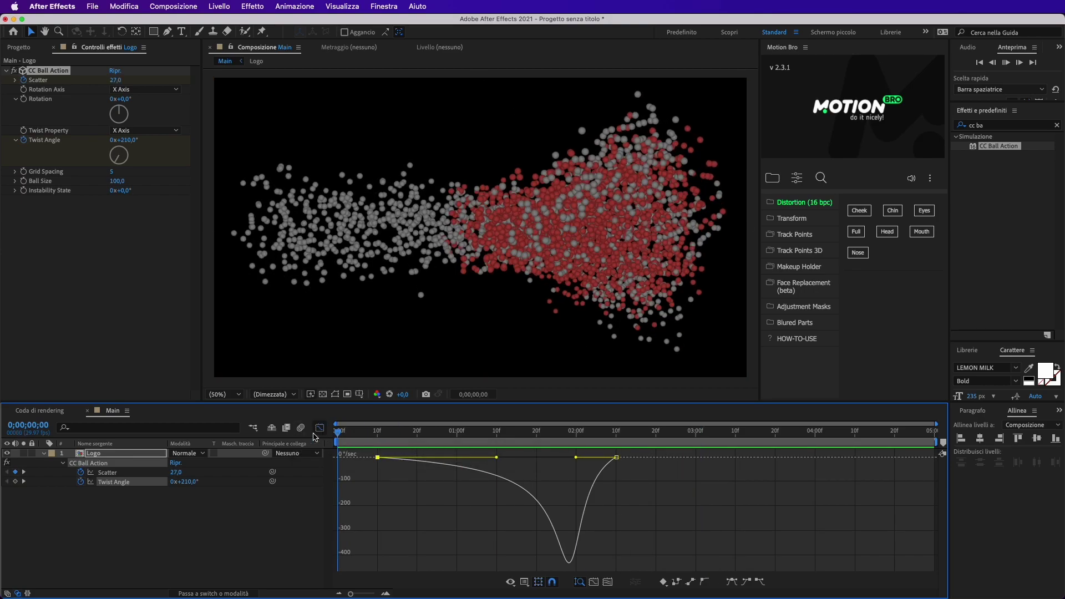
pyautogui.click(319, 427)
pyautogui.press('space')
pyautogui.press('space')
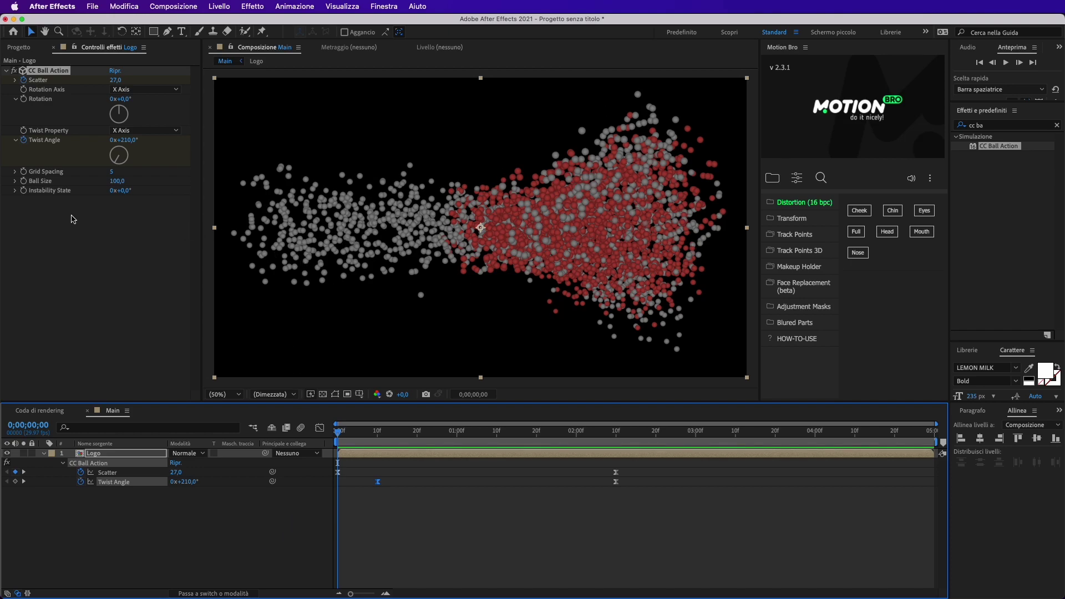
# Try CC Ball Action Ball Size values of 0, 24 and 26 while scrubbing the particle animation.
pyautogui.click(22, 186)
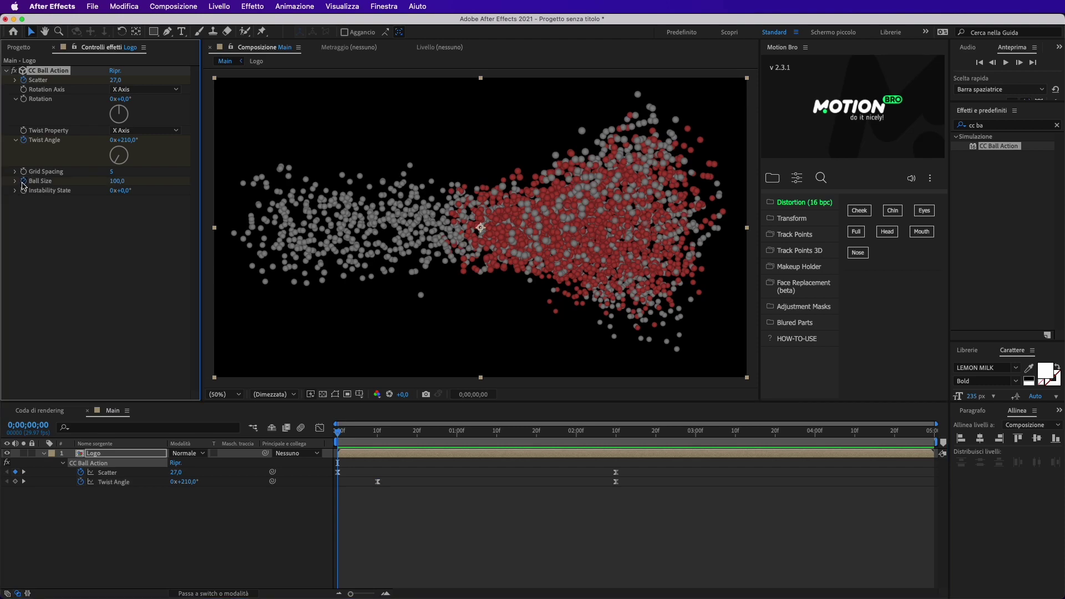
pyautogui.click(118, 182)
pyautogui.moveTo(118, 182); pyautogui.dragTo(1, 181)
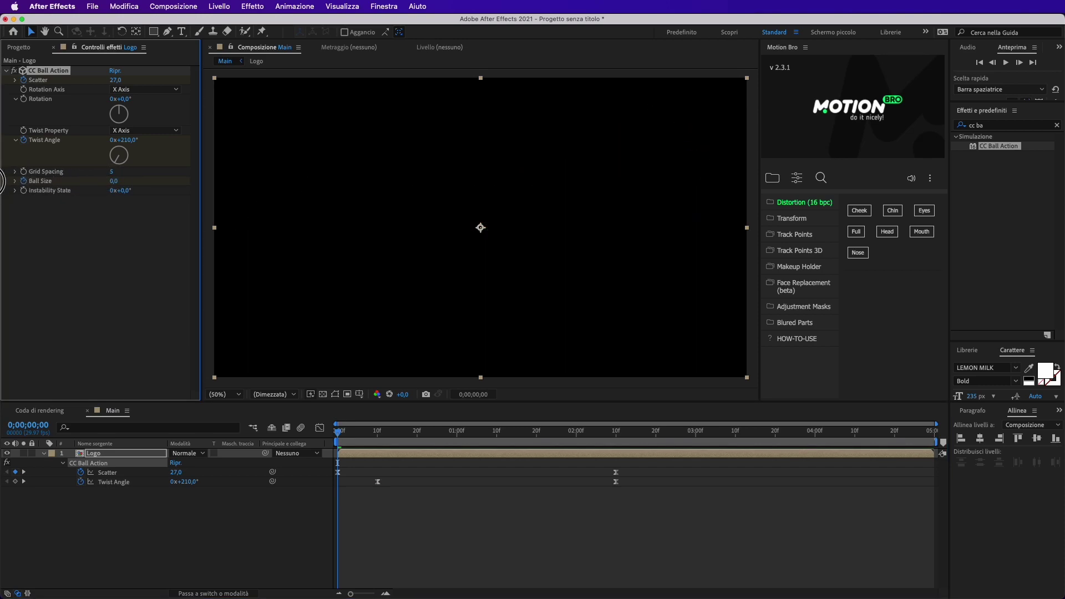
pyautogui.moveTo(338, 439)
pyautogui.mouseDown()
pyautogui.moveTo(501, 447)
pyautogui.moveTo(457, 451)
pyautogui.mouseUp()
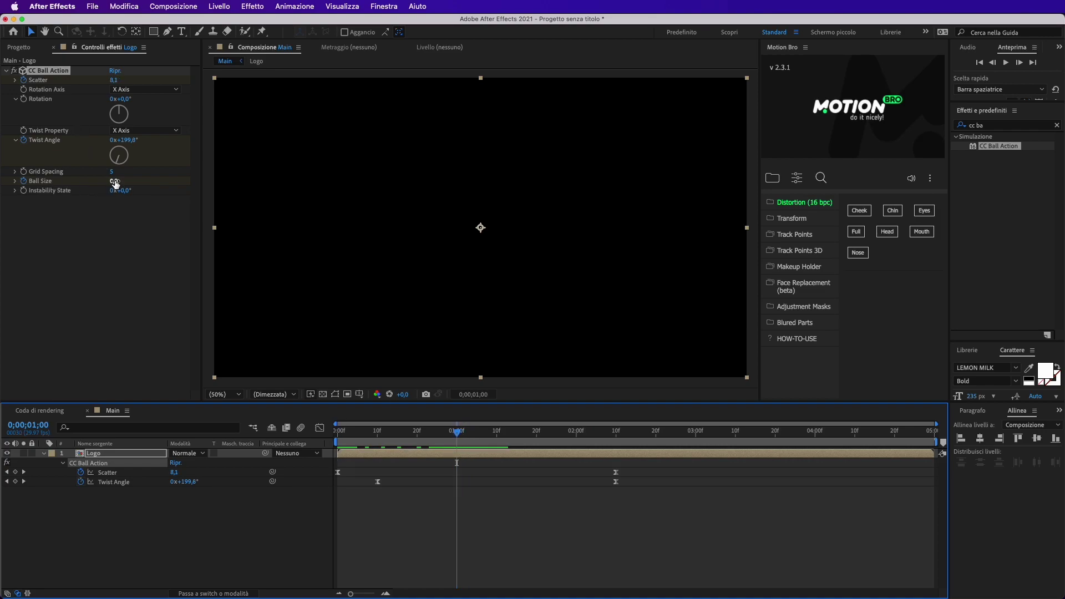
pyautogui.click(115, 181)
pyautogui.write('24')
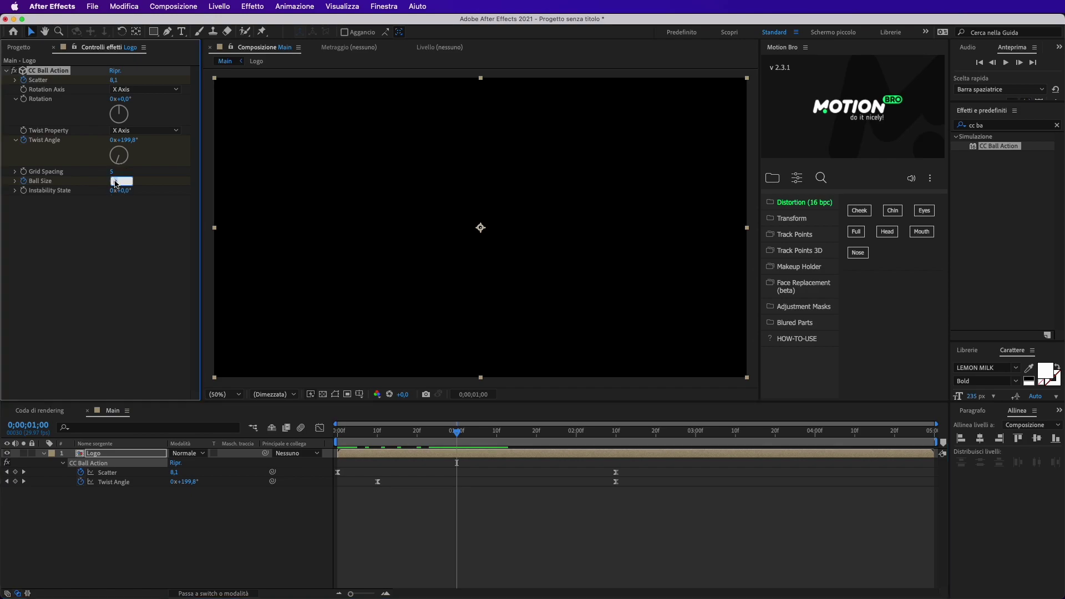
pyautogui.click(89, 256)
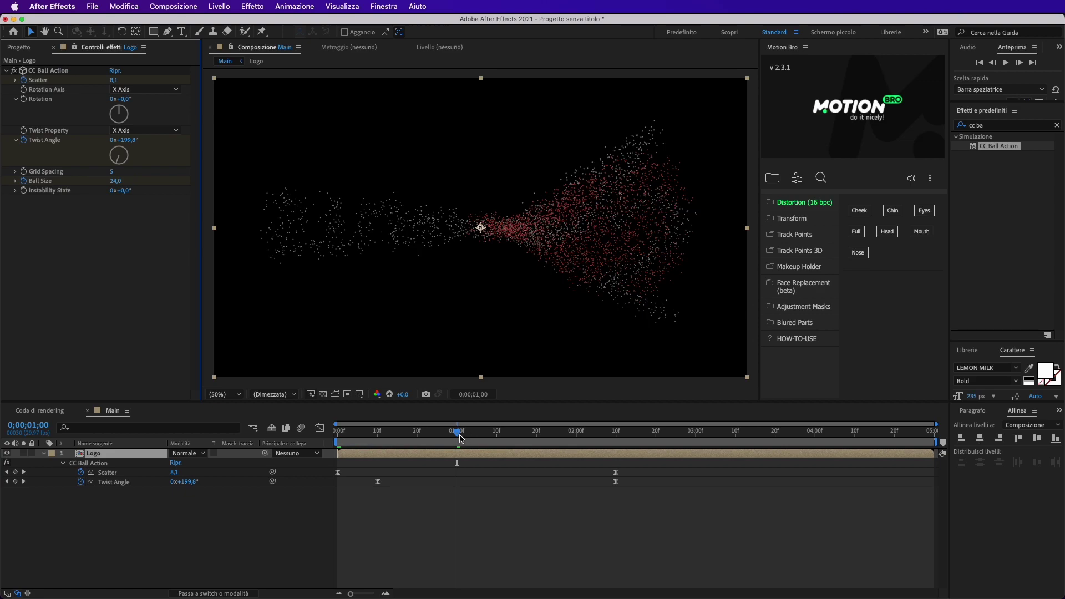
pyautogui.moveTo(457, 431)
pyautogui.mouseDown()
pyautogui.moveTo(359, 449)
pyautogui.moveTo(517, 444)
pyautogui.mouseUp()
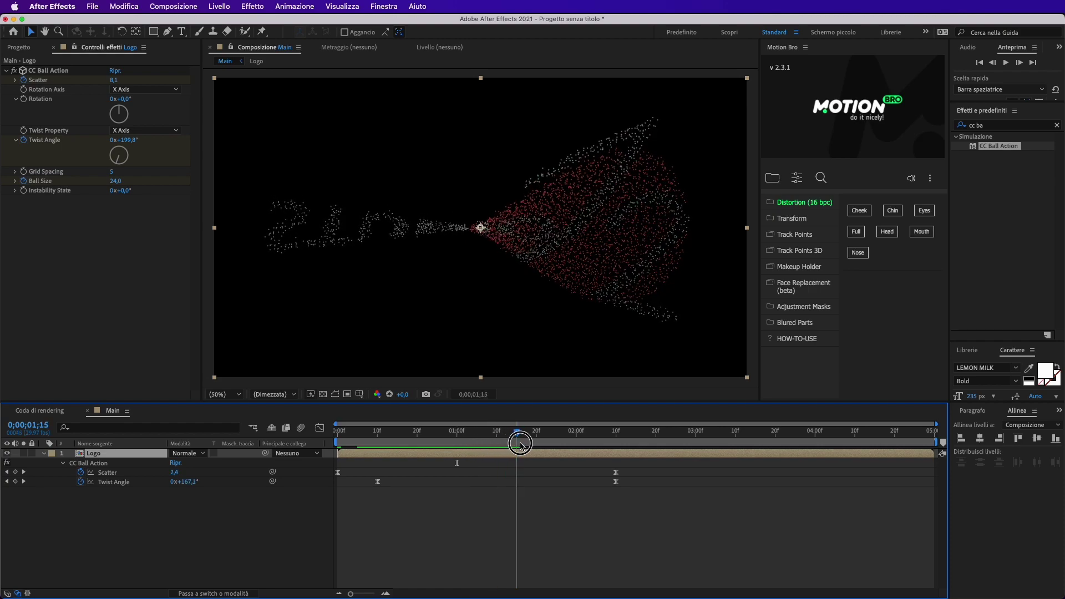
pyautogui.click(117, 182)
pyautogui.write('26')
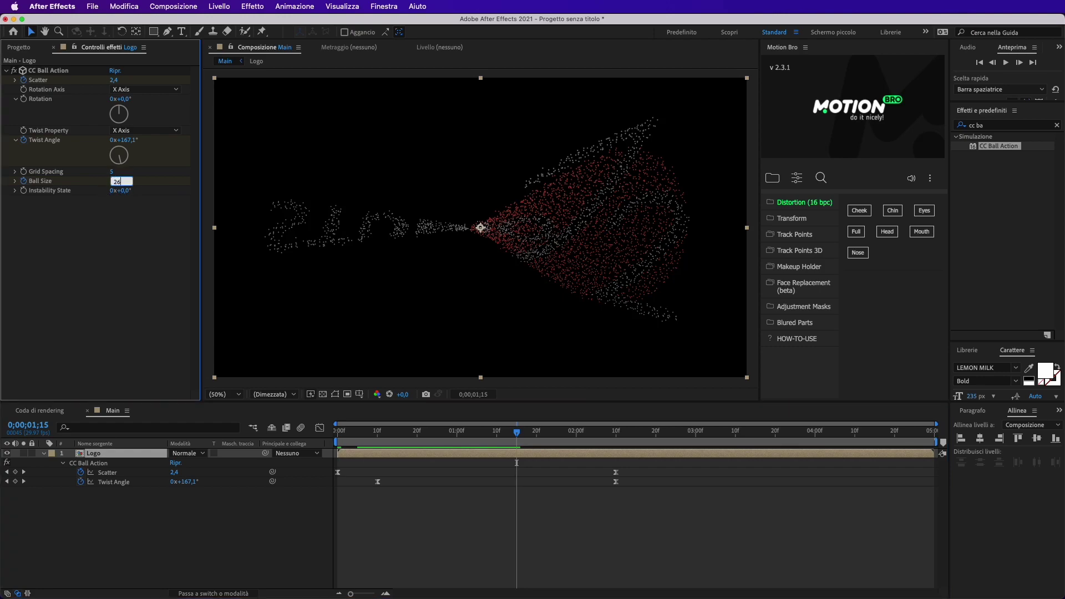
pyautogui.moveTo(517, 432); pyautogui.dragTo(577, 440)
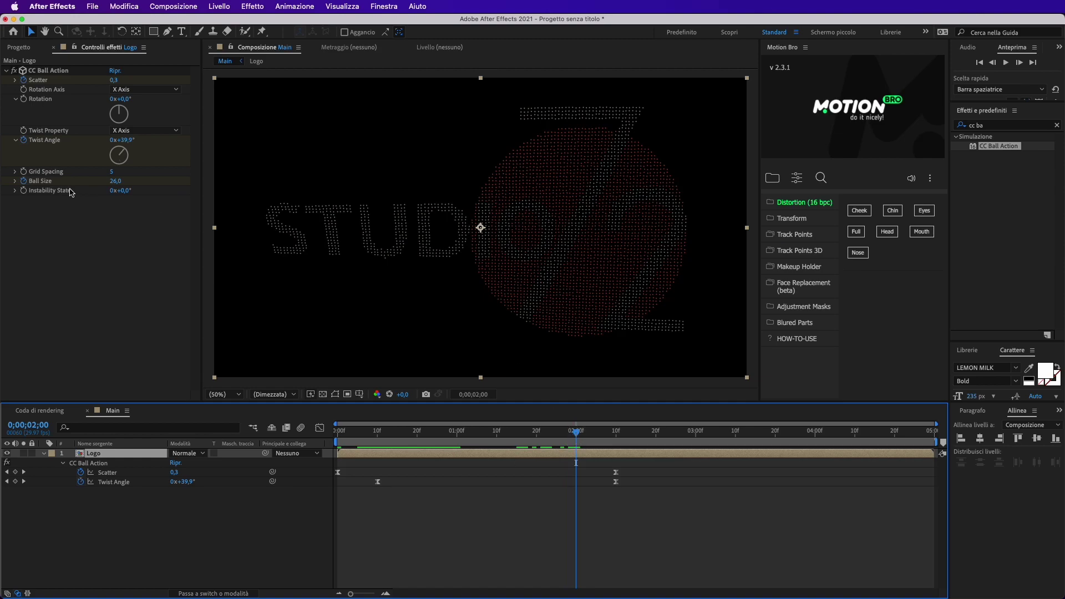
# Set Ball Size to 60 and preview the animation from the first frame.
pyautogui.click(115, 181)
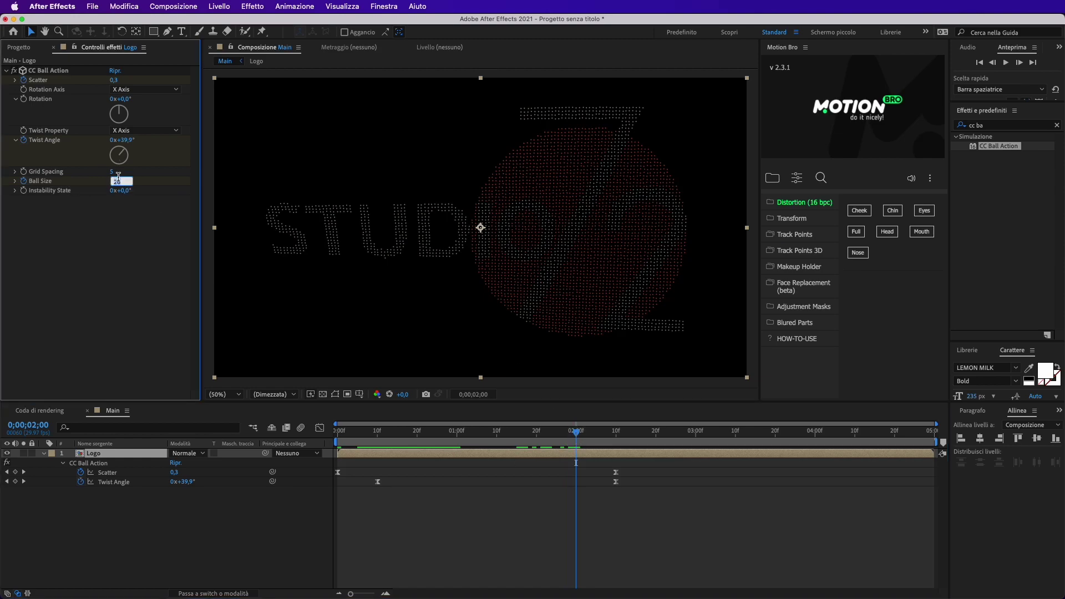
pyautogui.write('60')
pyautogui.press('Return')
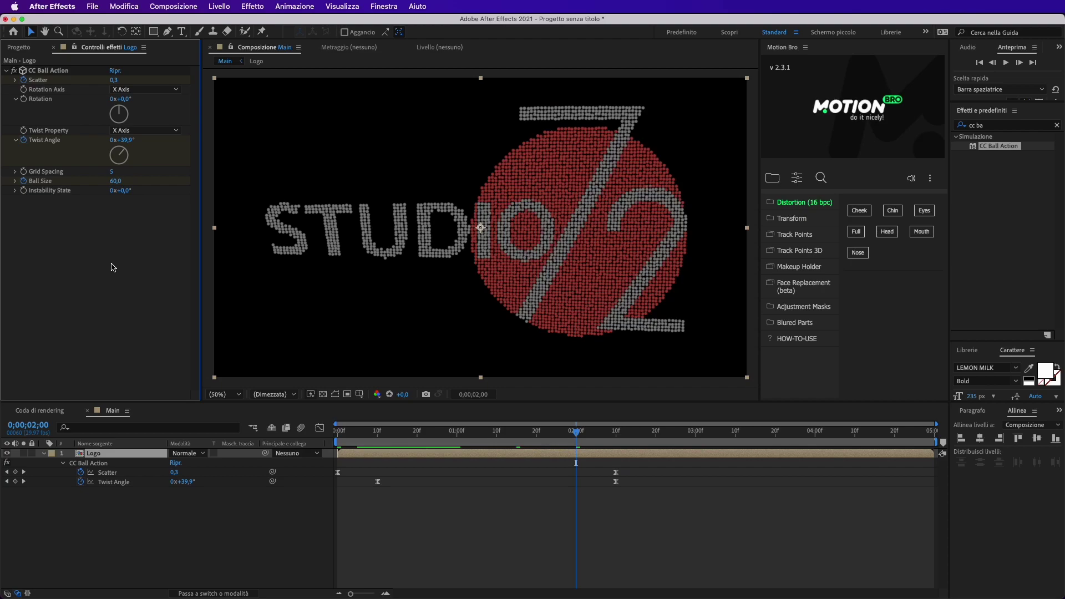
pyautogui.click(252, 432)
pyautogui.press('Home')
pyautogui.press('space')
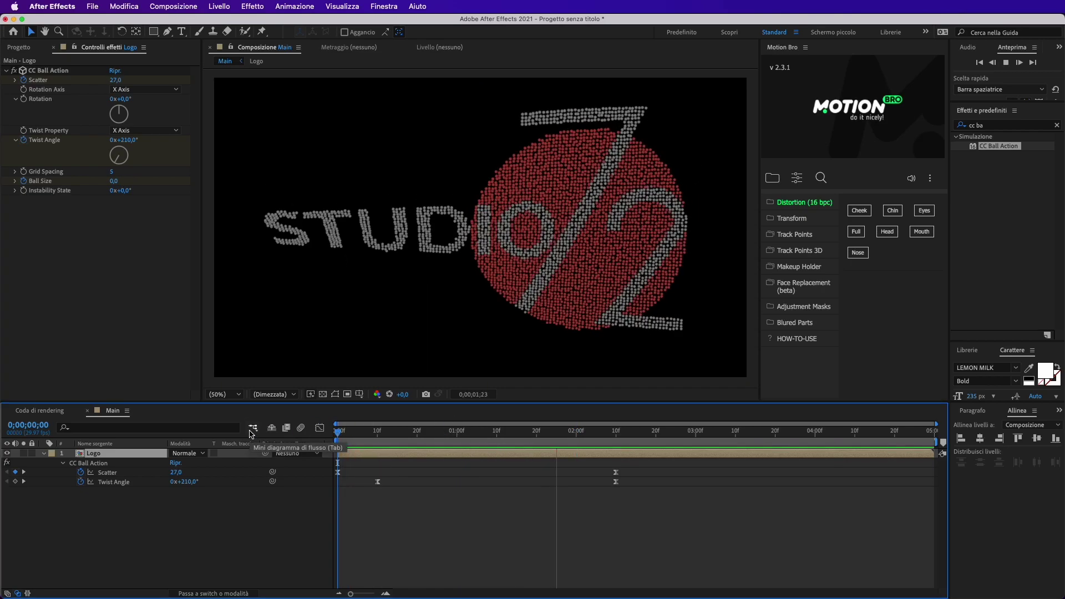
pyautogui.press('space')
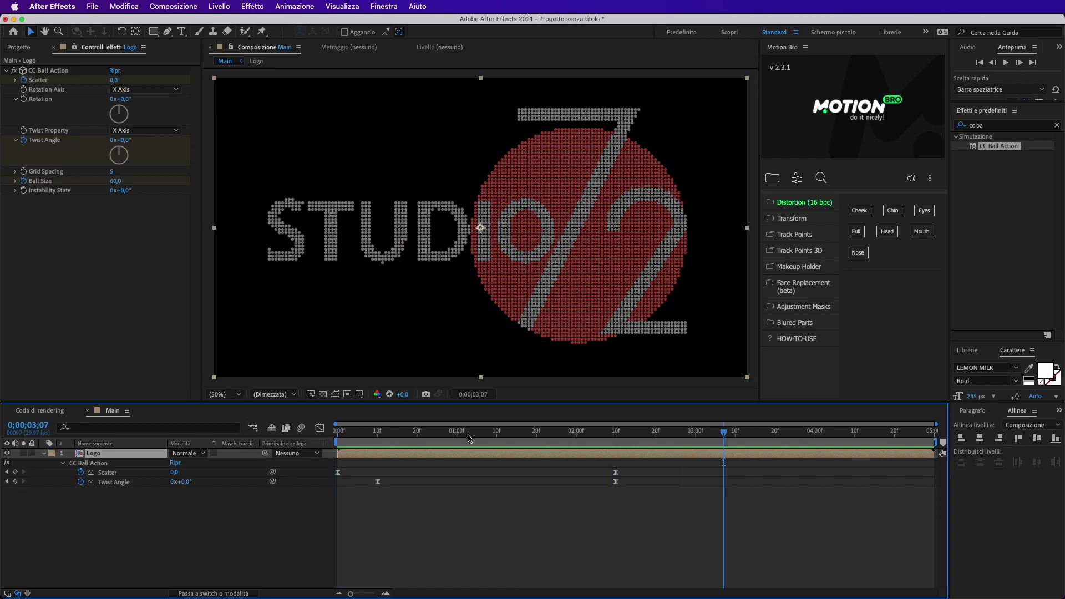
pyautogui.press('Home')
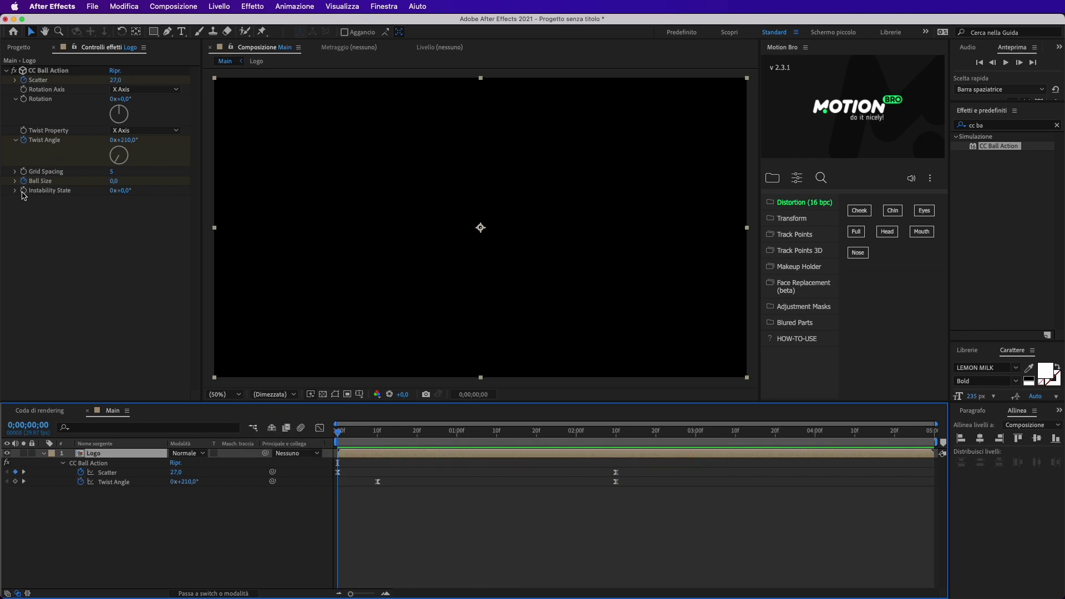
# Set CC Ball Action's Instability State to -25, then move the time to 0;00;02;20.
pyautogui.click(23, 195)
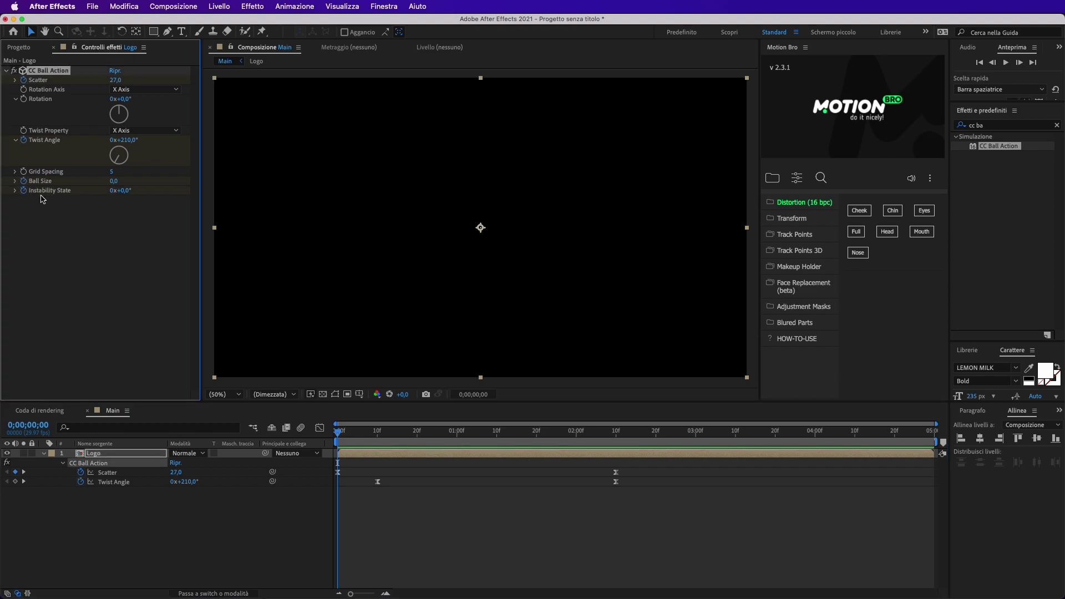
pyautogui.click(123, 190)
pyautogui.click(97, 332)
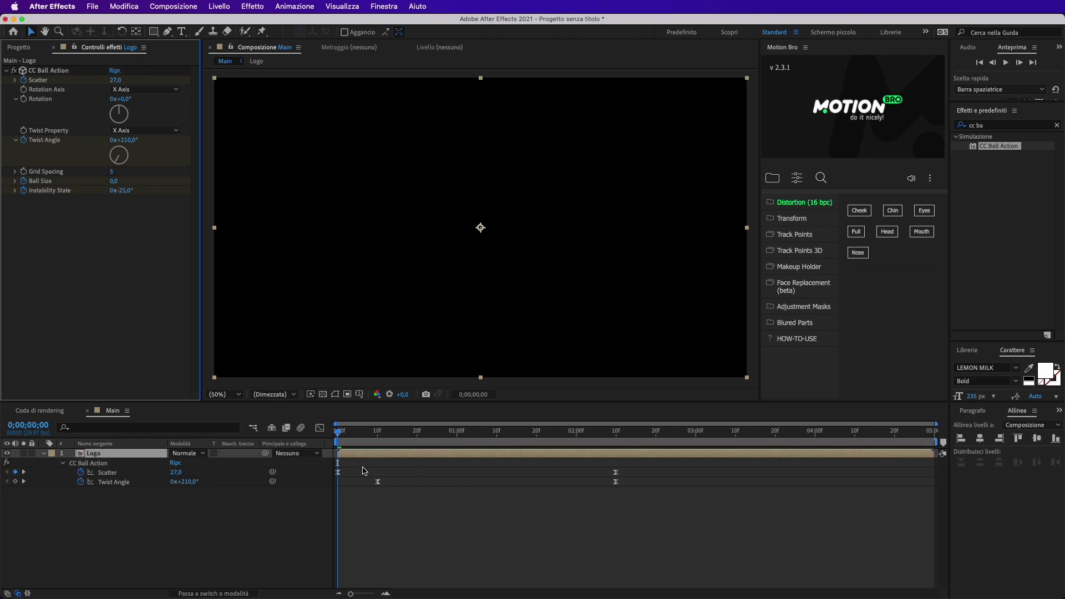
pyautogui.moveTo(339, 433); pyautogui.dragTo(656, 491)
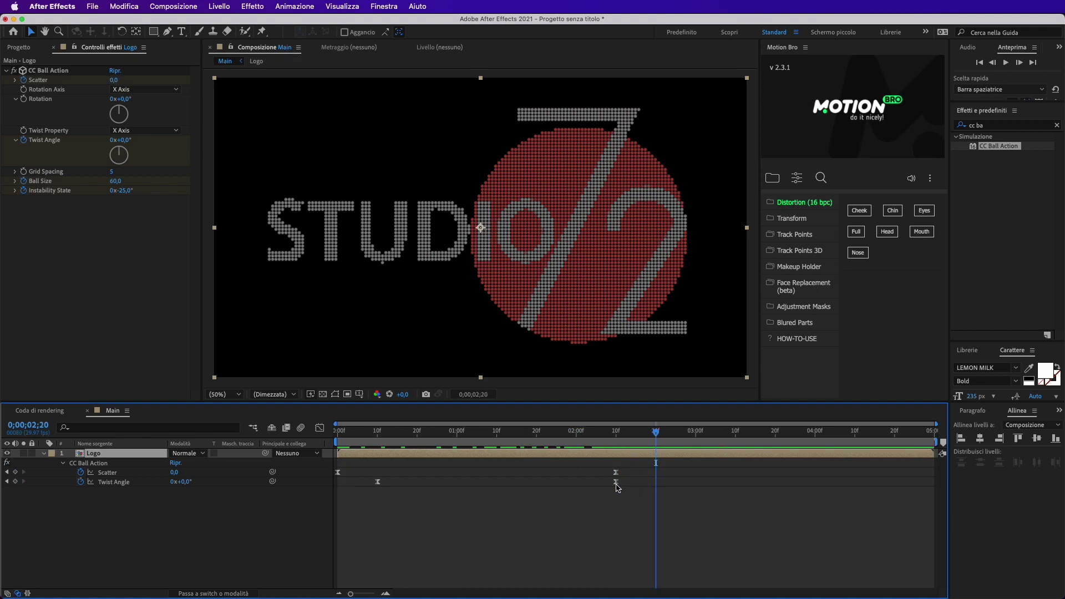
pyautogui.moveTo(655, 432); pyautogui.dragTo(615, 442)
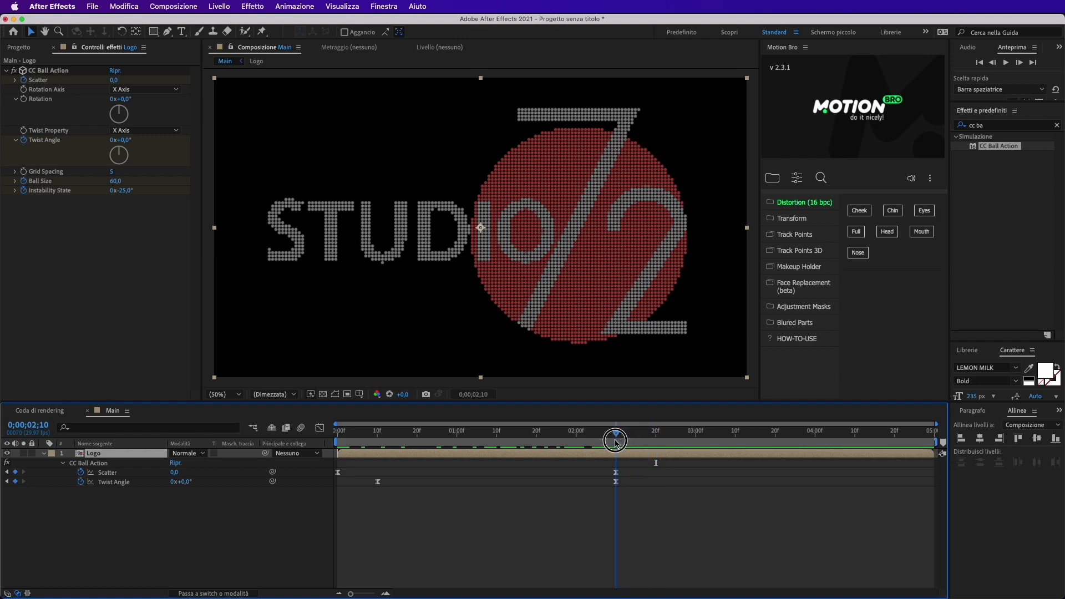
pyautogui.moveTo(615, 442); pyautogui.dragTo(656, 443)
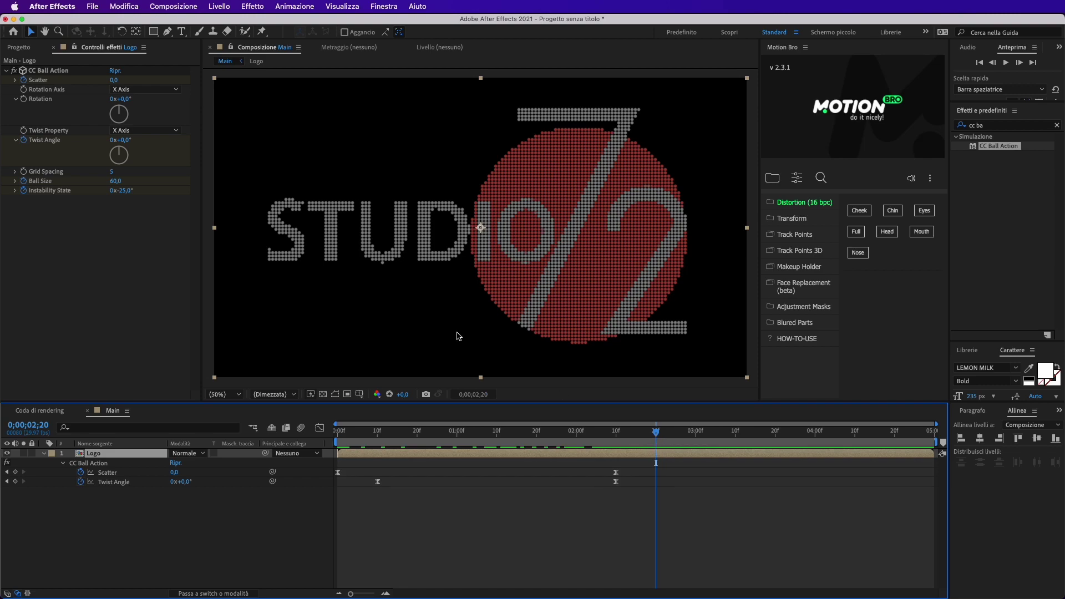
# Set Instability State to 40 at 2;20 and preview from the start.
pyautogui.click(127, 191)
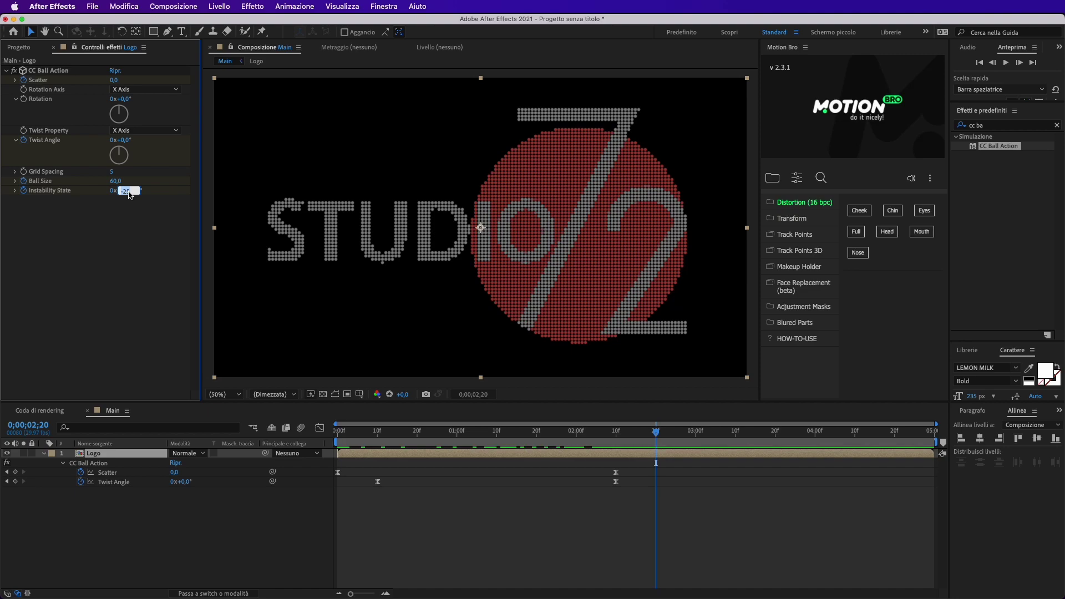
pyautogui.write('40')
pyautogui.click(82, 270)
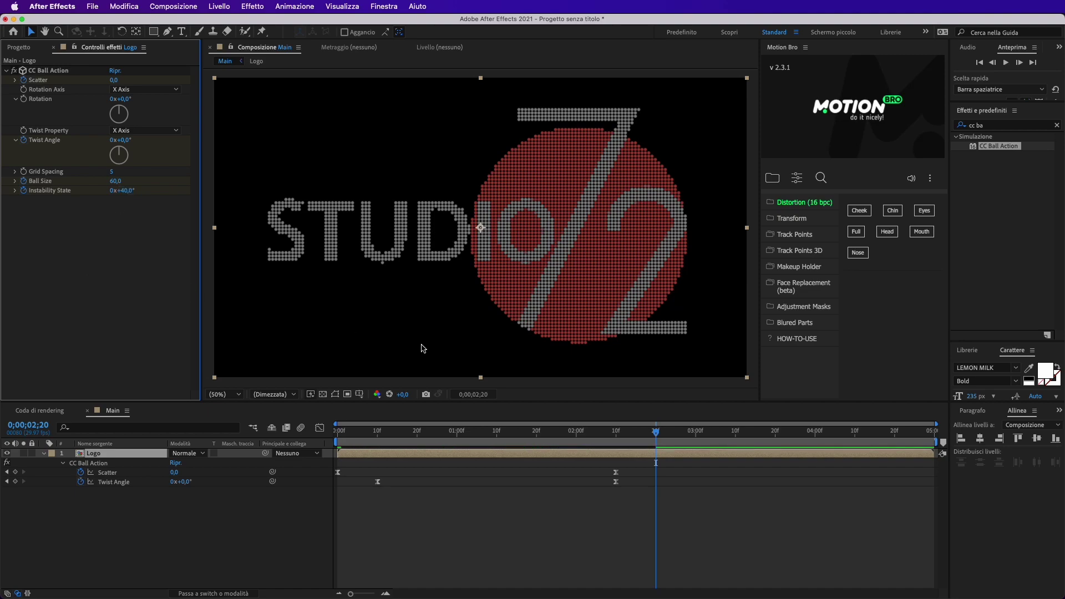
pyautogui.moveTo(659, 436); pyautogui.dragTo(336, 436)
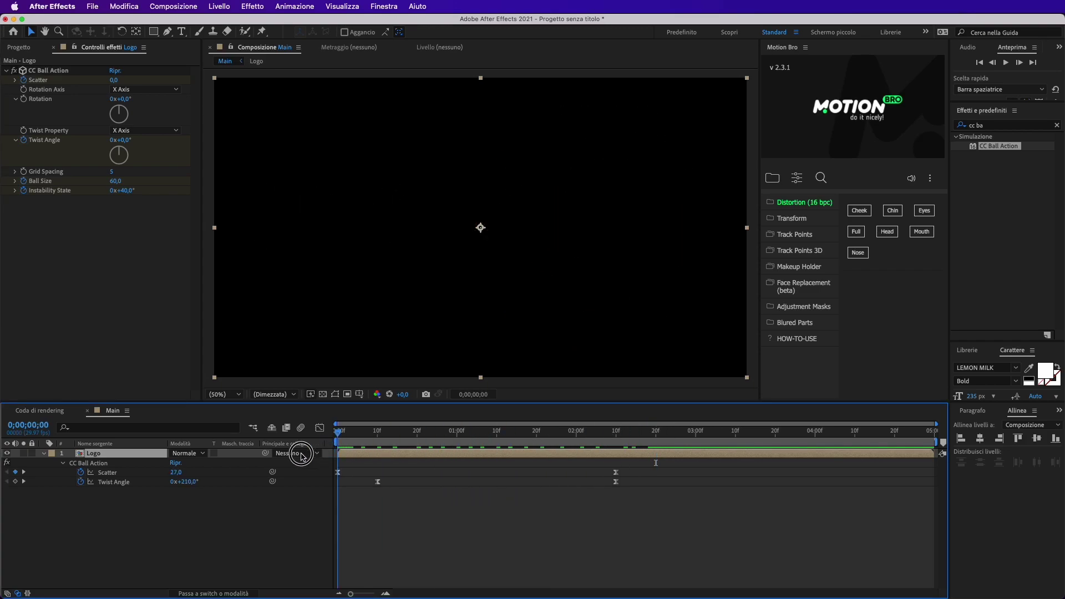
pyautogui.press('space')
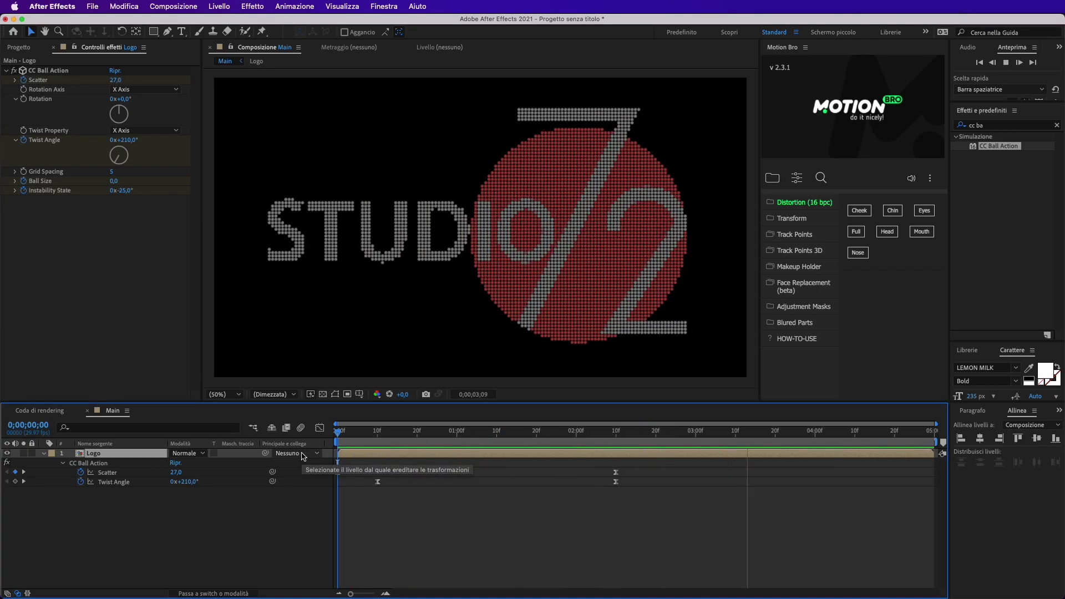
pyautogui.press('space')
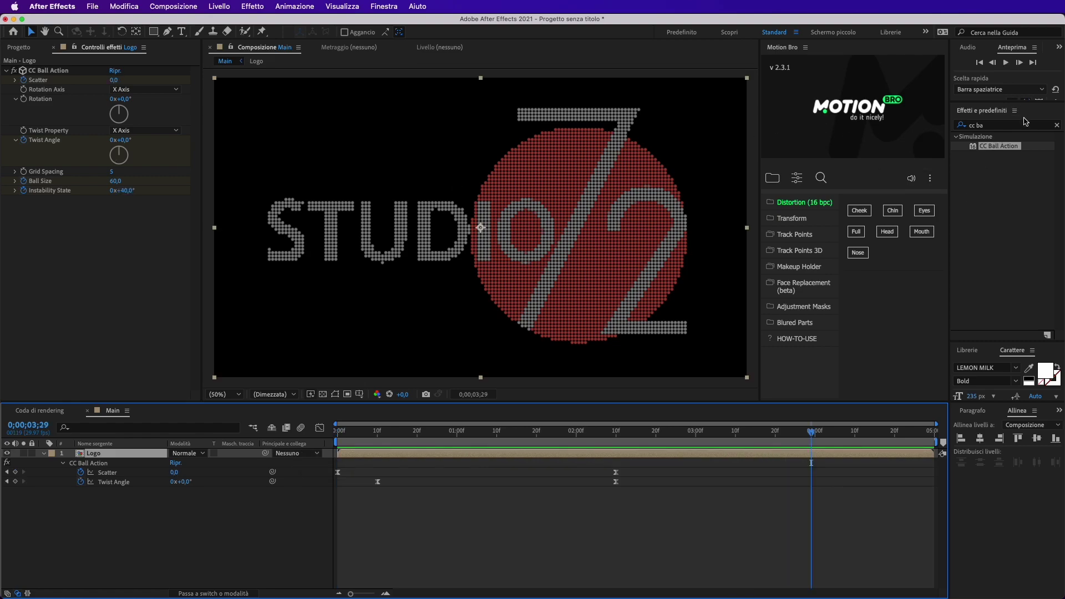
# Search 'espo' in Effects & Presets and apply Esposizione to the Logo layer.
pyautogui.click(1026, 124)
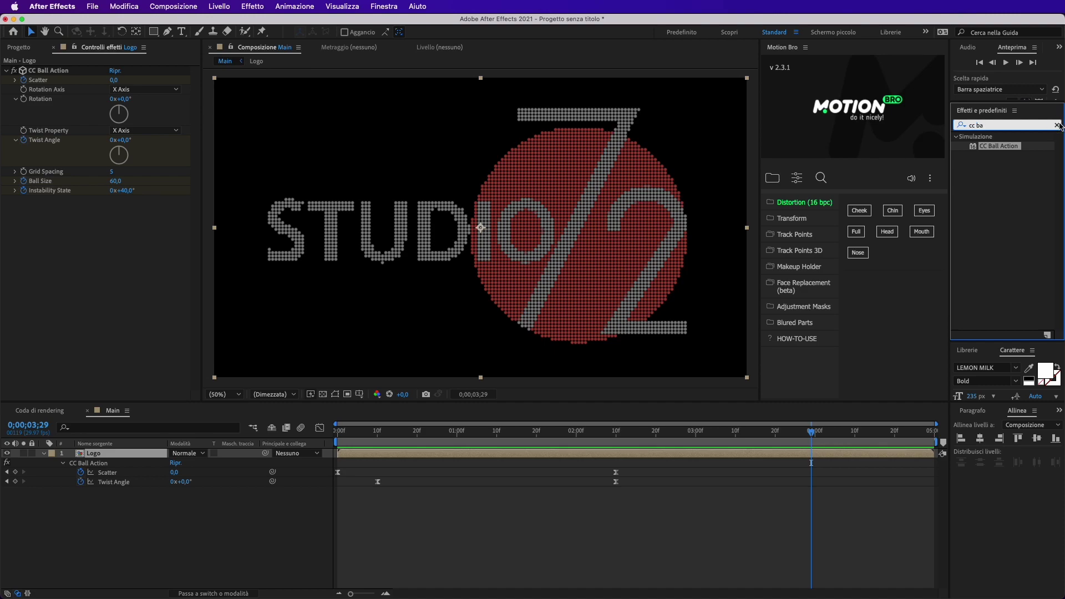
pyautogui.click(1058, 125)
pyautogui.write('es')
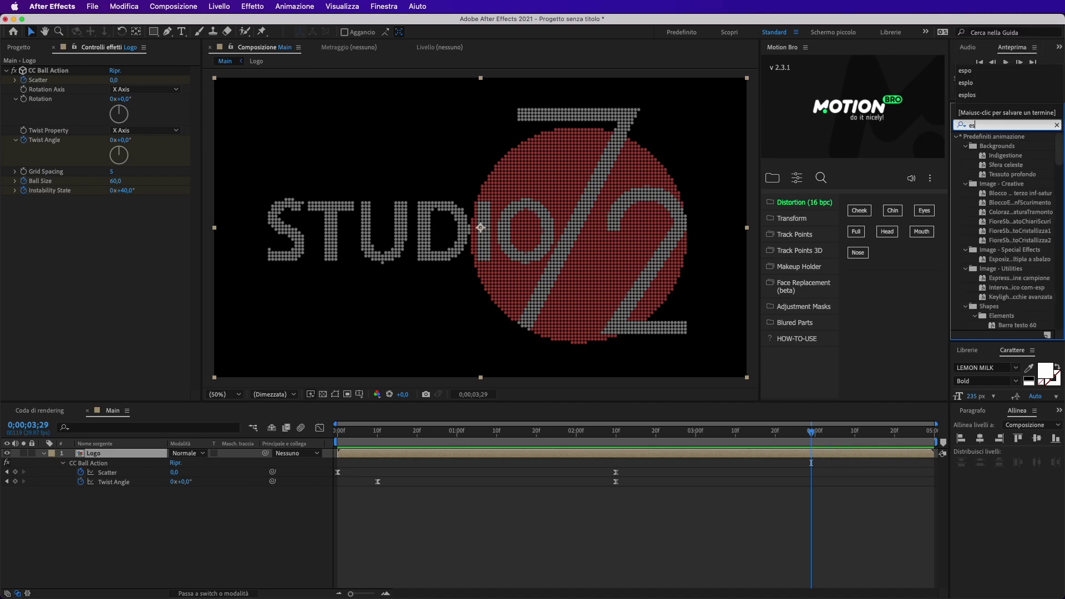
pyautogui.write('po')
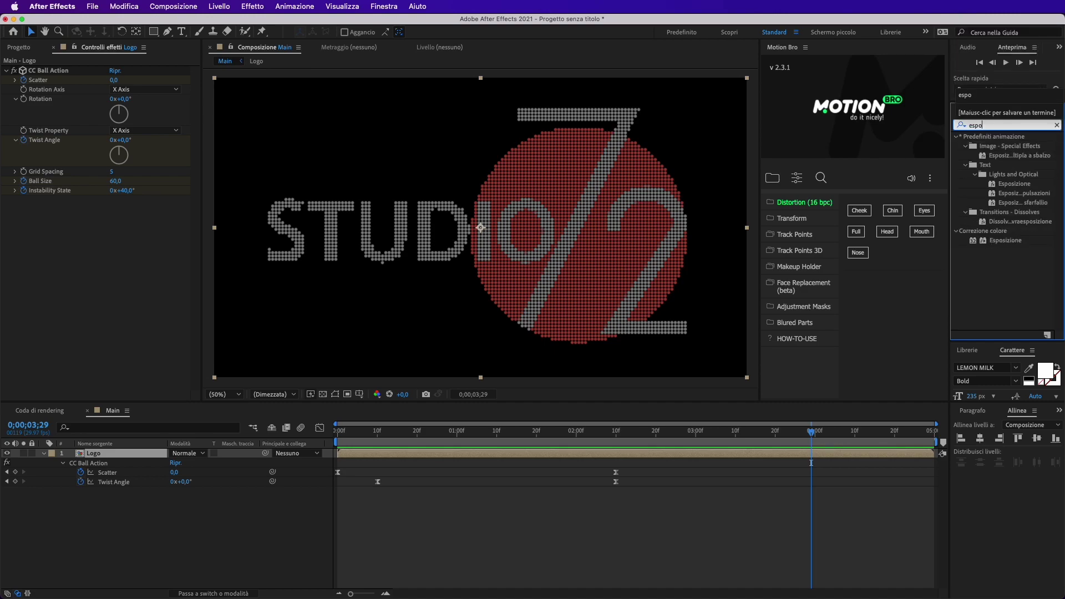
pyautogui.click(996, 242)
pyautogui.click(997, 243)
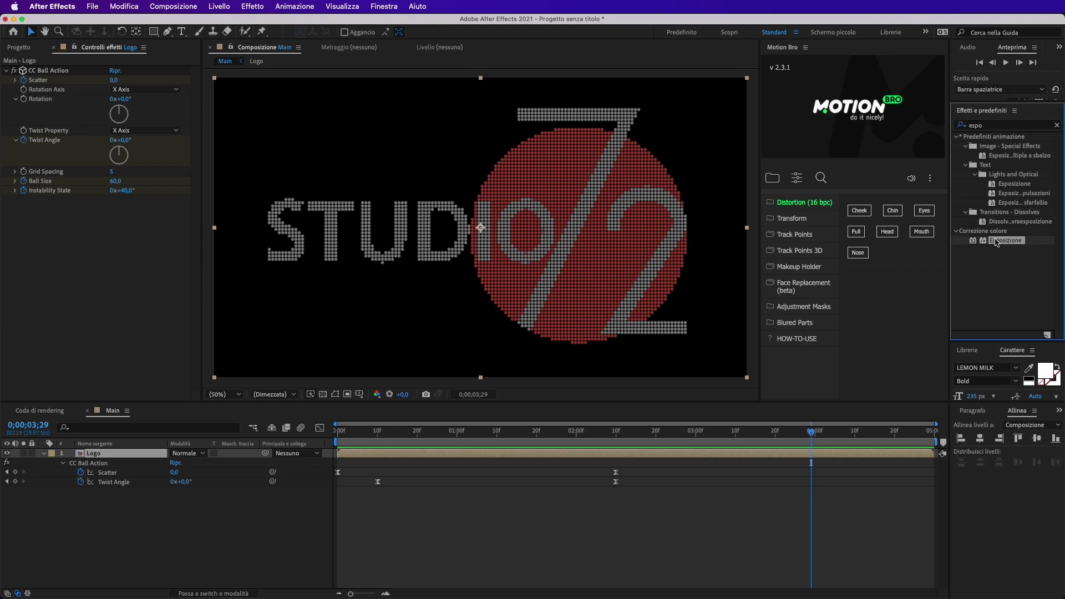
pyautogui.moveTo(997, 243); pyautogui.dragTo(50, 294)
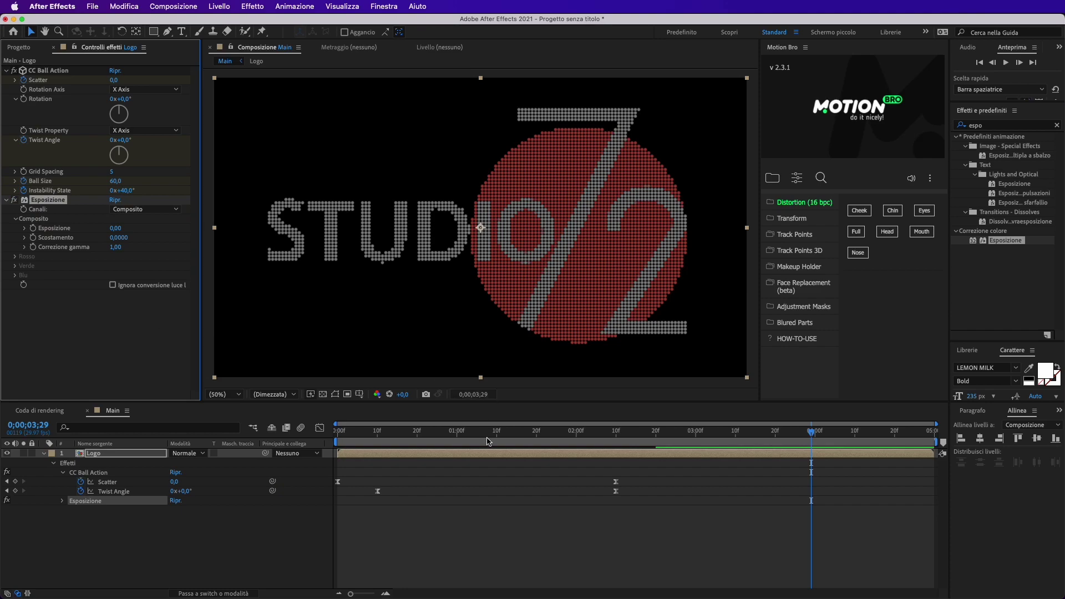
# Keyframe Esposizione around 1;10 and give it a brighter value at 2;10, then preview.
pyautogui.click(503, 457)
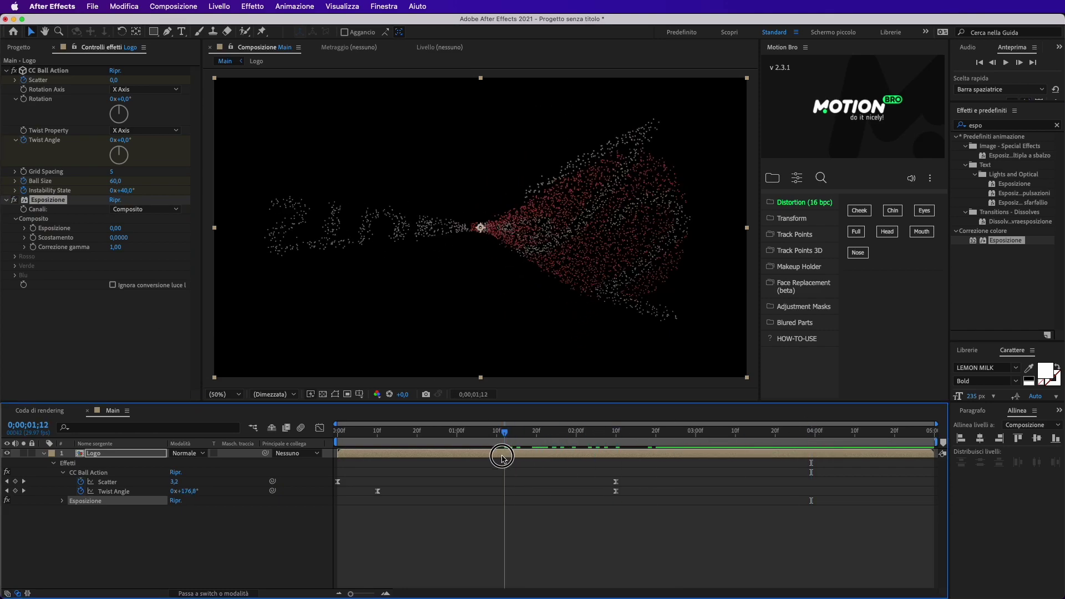
pyautogui.moveTo(502, 457); pyautogui.dragTo(496, 458)
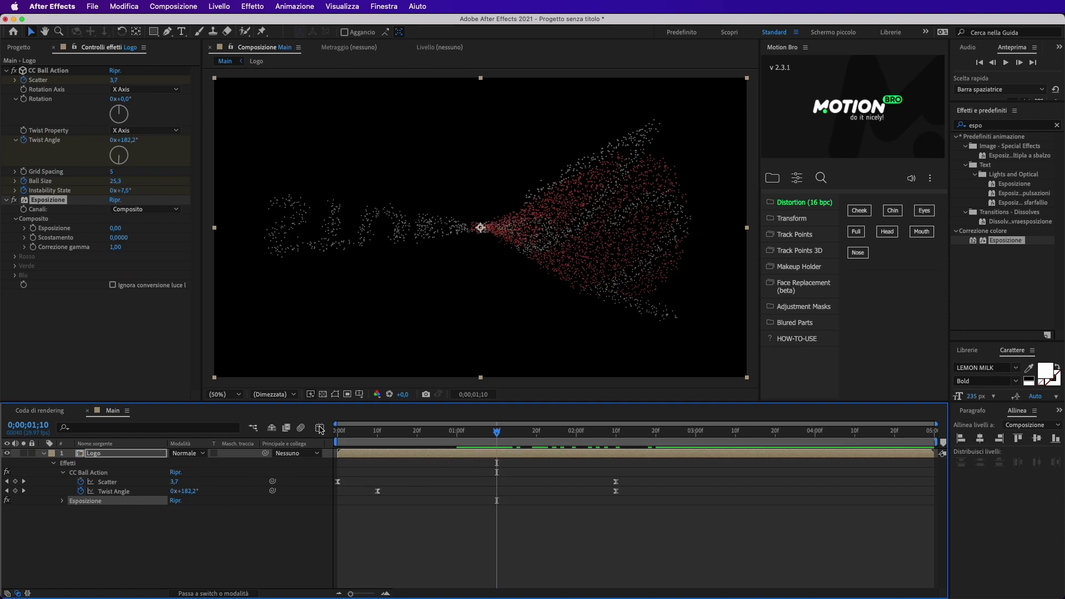
pyautogui.click(33, 229)
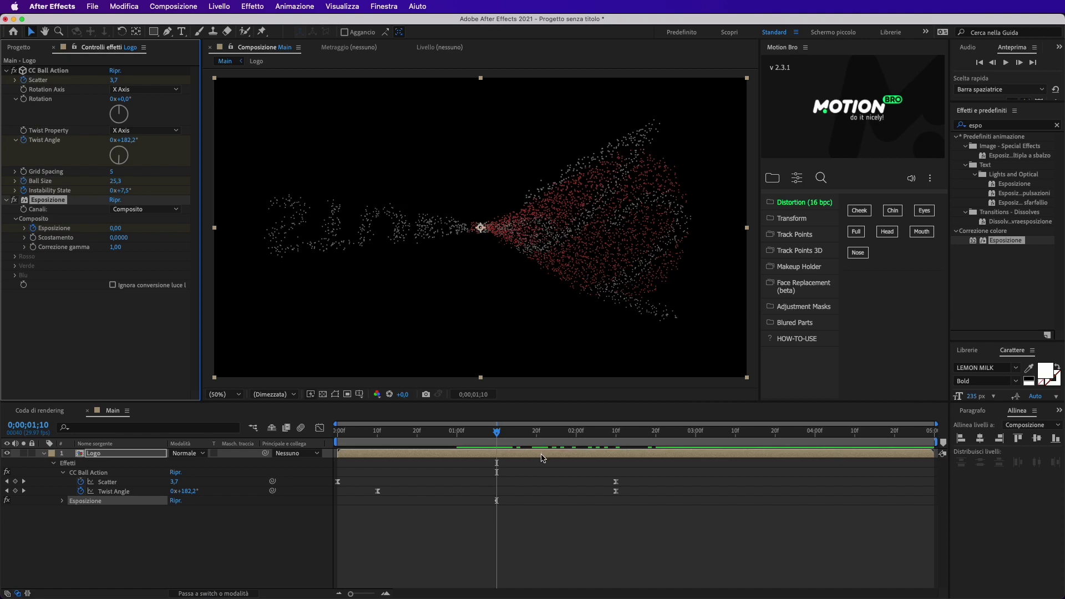
pyautogui.moveTo(497, 437); pyautogui.dragTo(616, 459)
pyautogui.click(121, 228)
pyautogui.write('4,2')
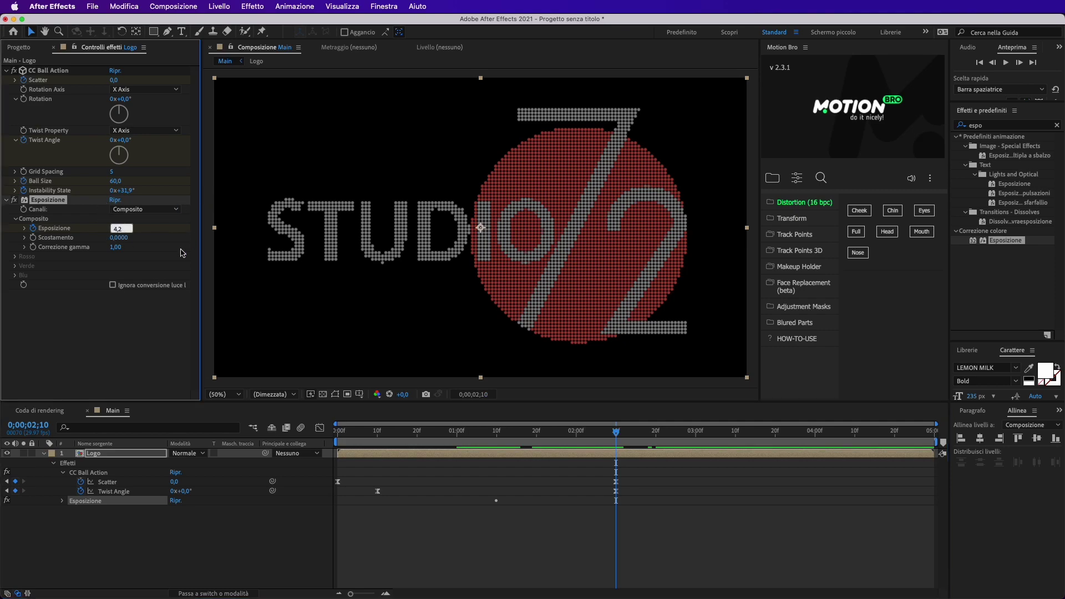
pyautogui.click(146, 352)
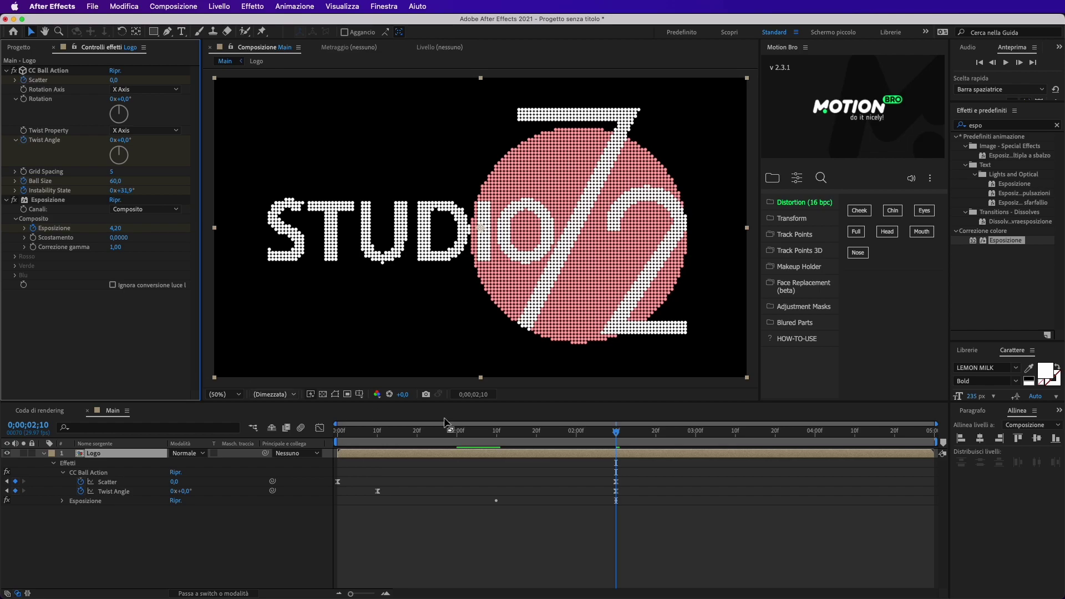
pyautogui.moveTo(565, 427); pyautogui.dragTo(433, 437)
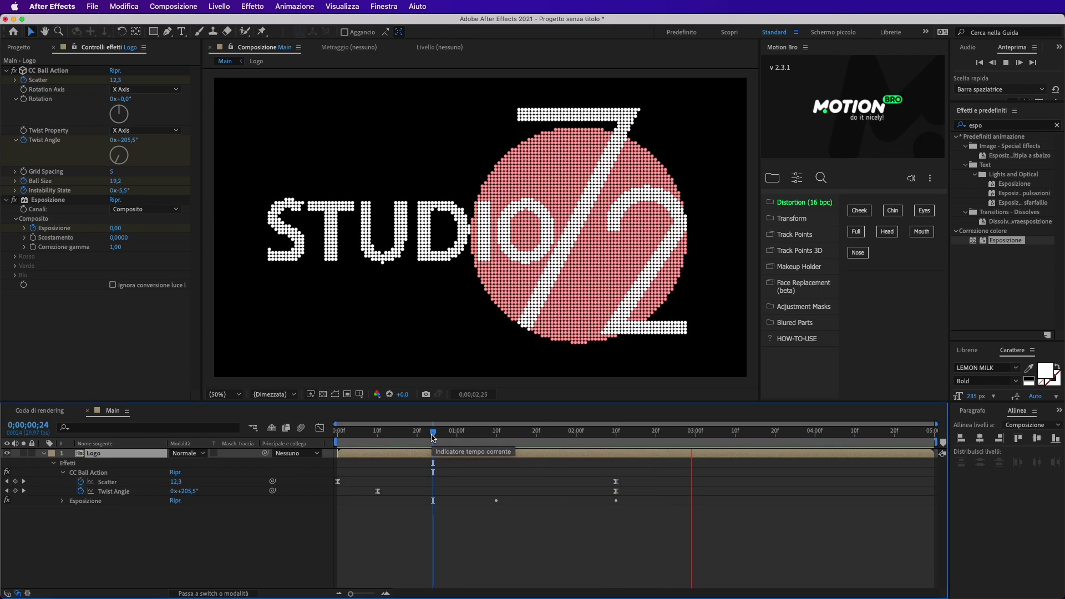
pyautogui.press('space')
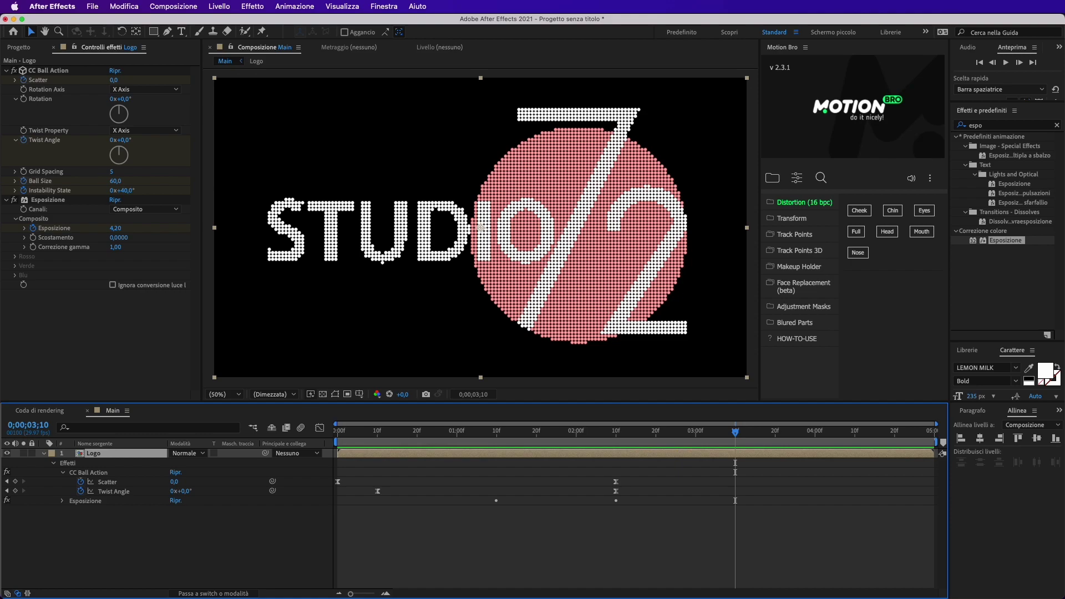
# Set the end exposure to 4,00, preview from the start, and collapse the Logo layer.
pyautogui.moveTo(643, 453); pyautogui.dragTo(615, 453)
pyautogui.click(117, 228)
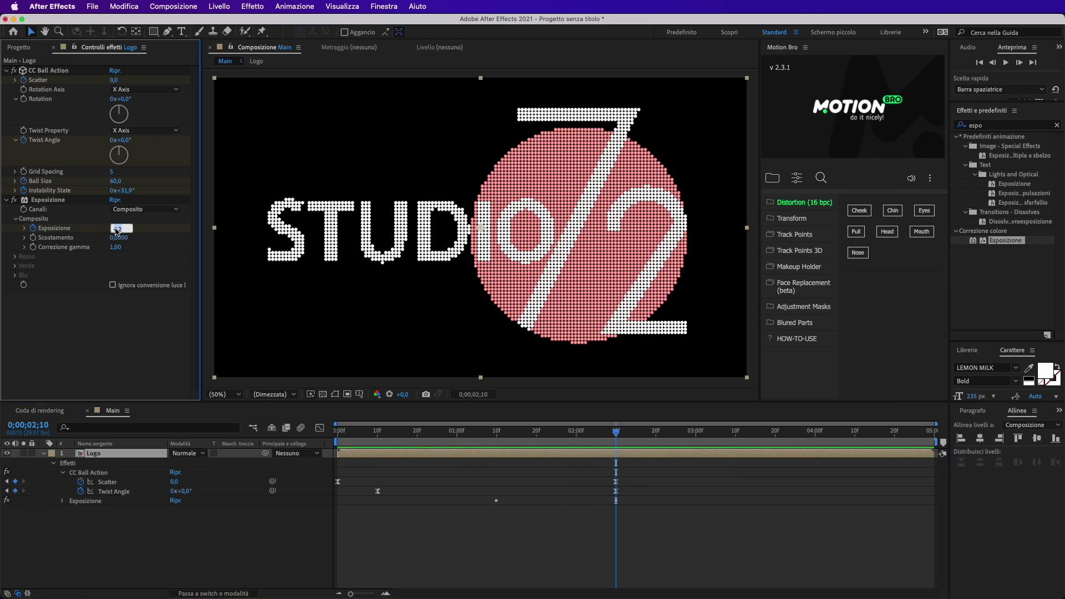
pyautogui.write('4')
pyautogui.click(98, 316)
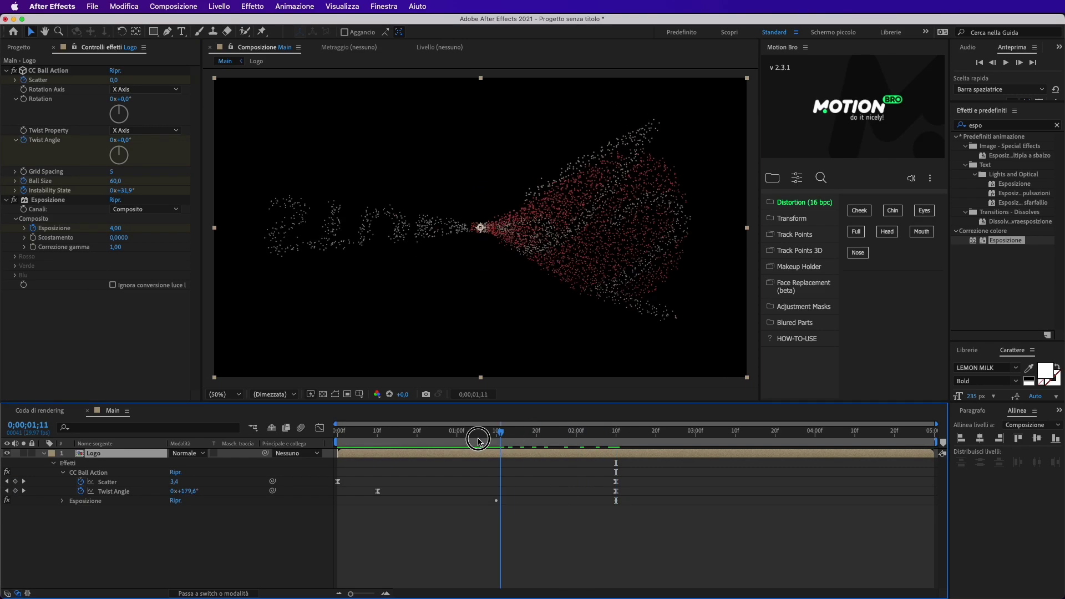
pyautogui.moveTo(619, 433); pyautogui.dragTo(279, 437)
pyautogui.press('space')
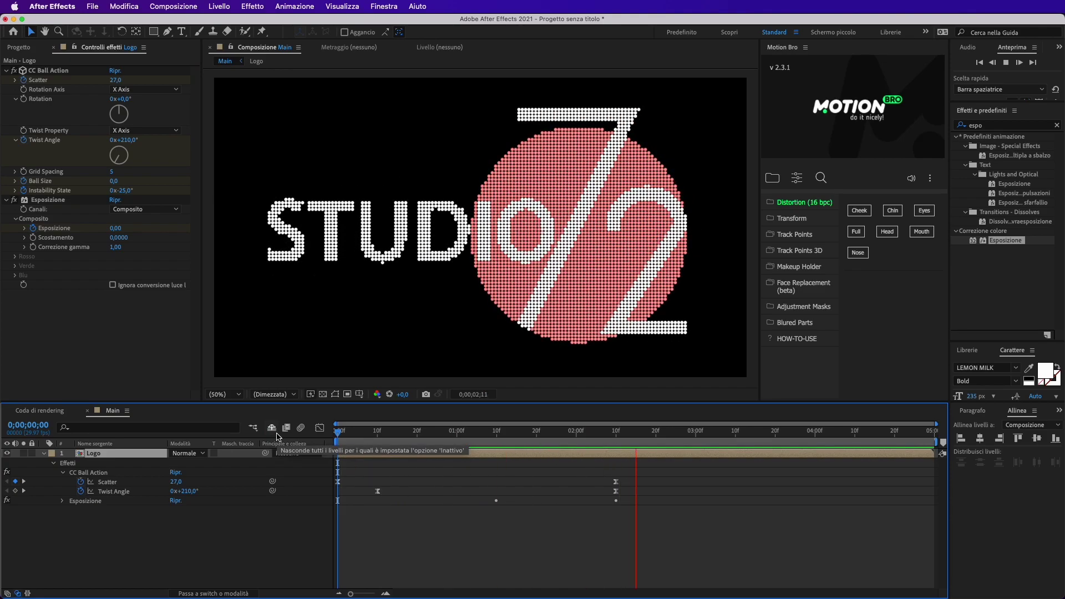
pyautogui.press('space')
pyautogui.click(668, 431)
pyautogui.moveTo(667, 432); pyautogui.dragTo(338, 433)
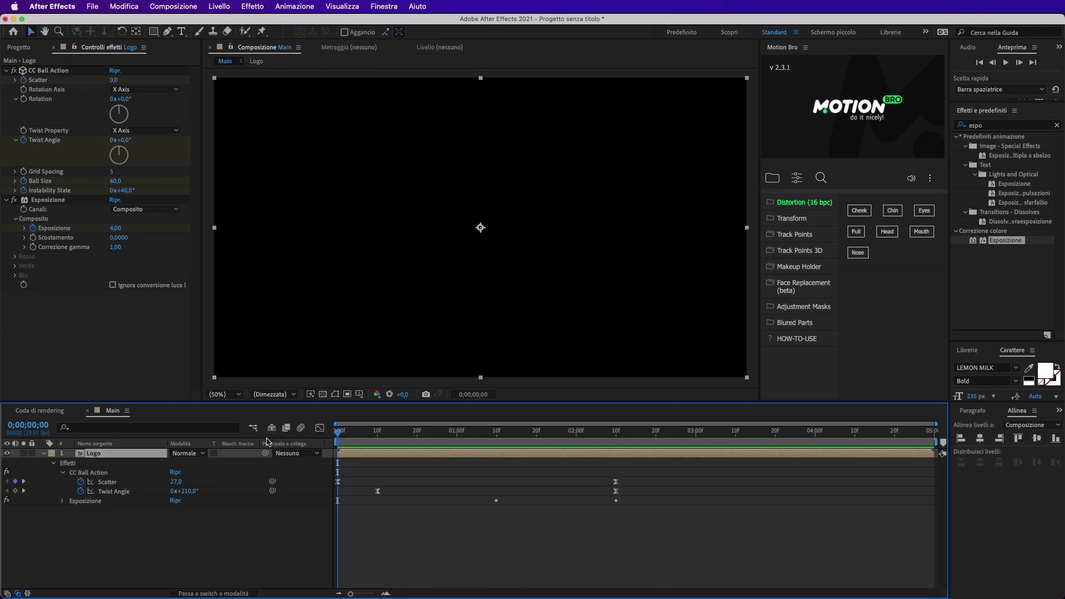
pyautogui.click(43, 453)
# Duplicate the Logo layer with Modifica > Duplica and show the copy's keyframes with U.
pyautogui.click(105, 504)
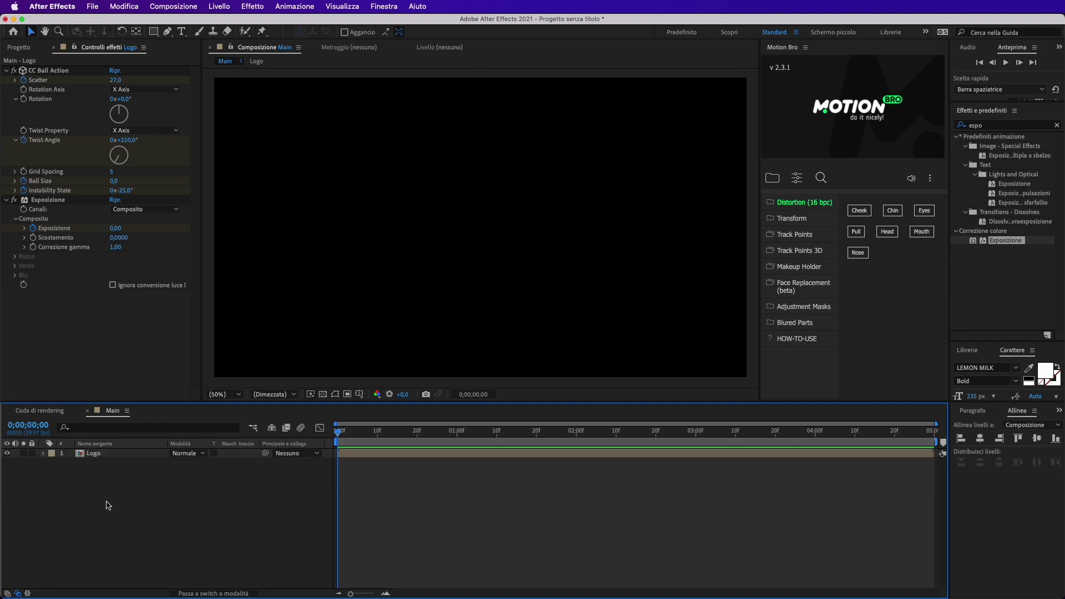
pyautogui.click(107, 459)
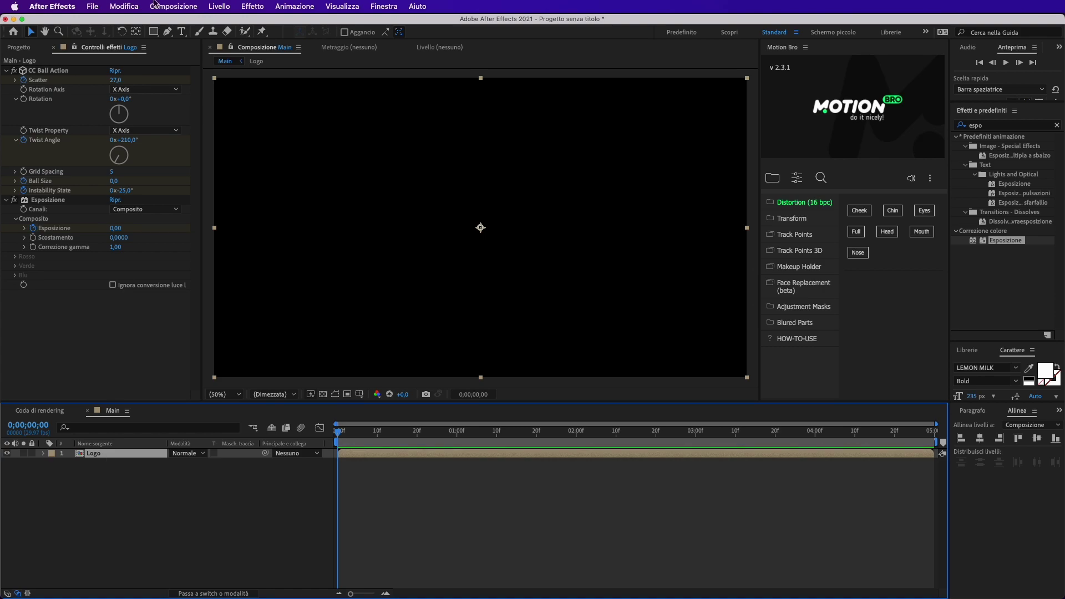
pyautogui.click(121, 8)
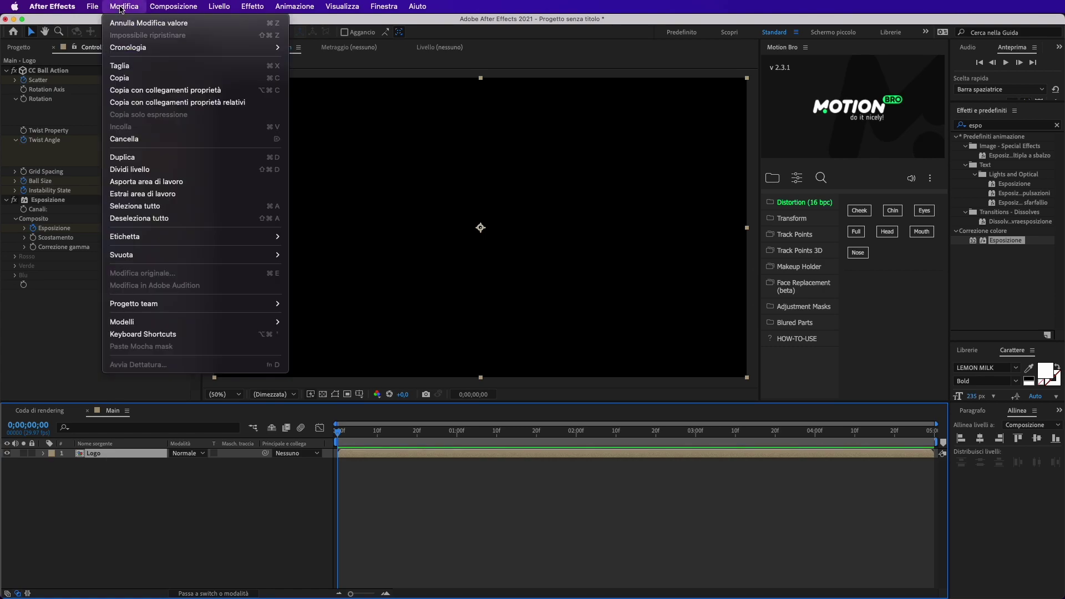
pyautogui.click(117, 157)
pyautogui.click(87, 528)
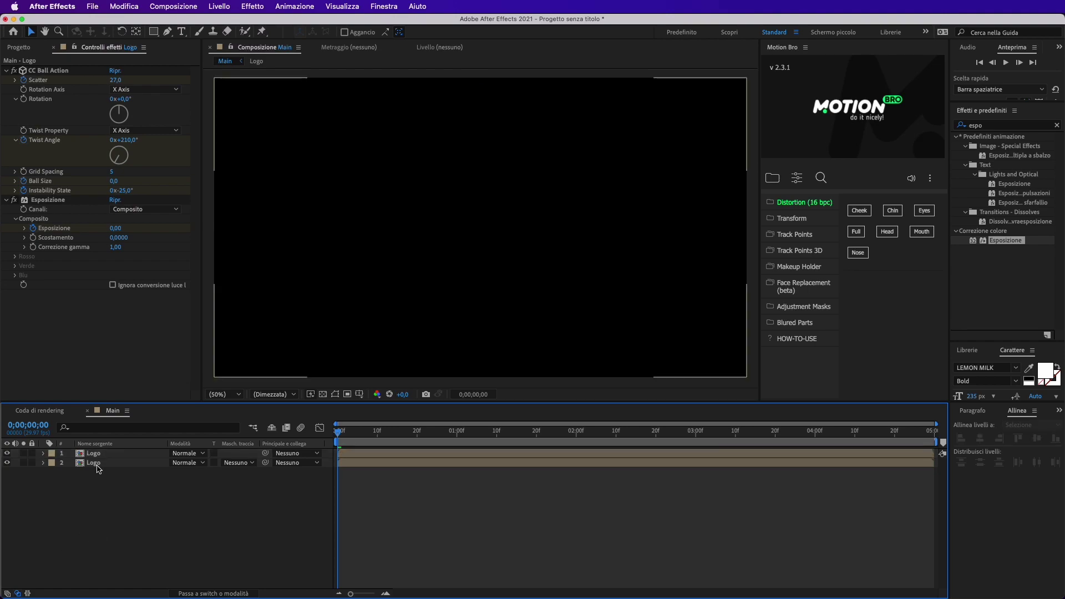
pyautogui.click(97, 465)
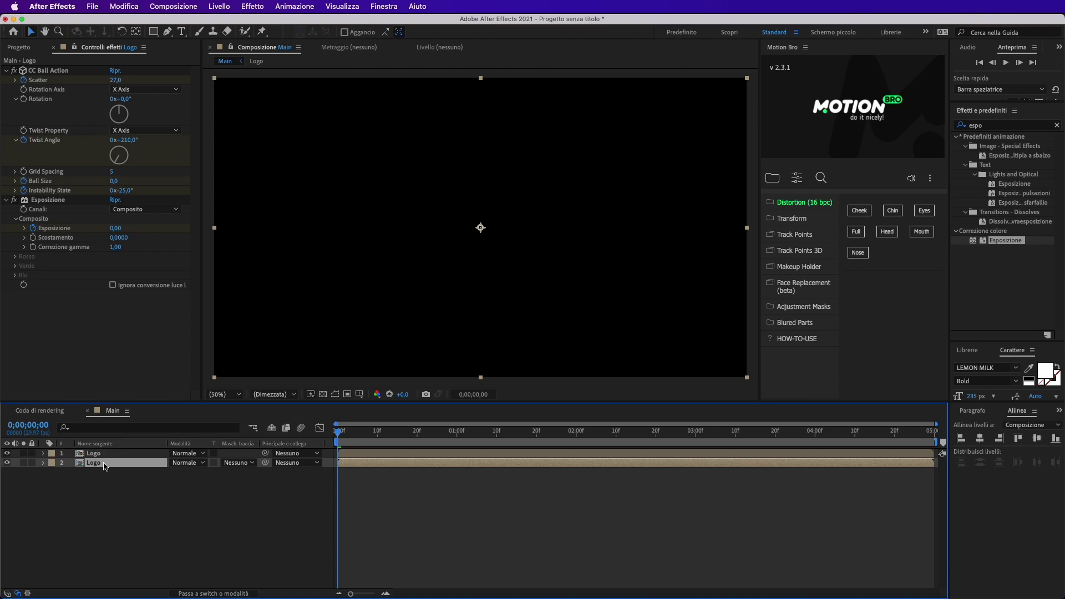
pyautogui.press('u')
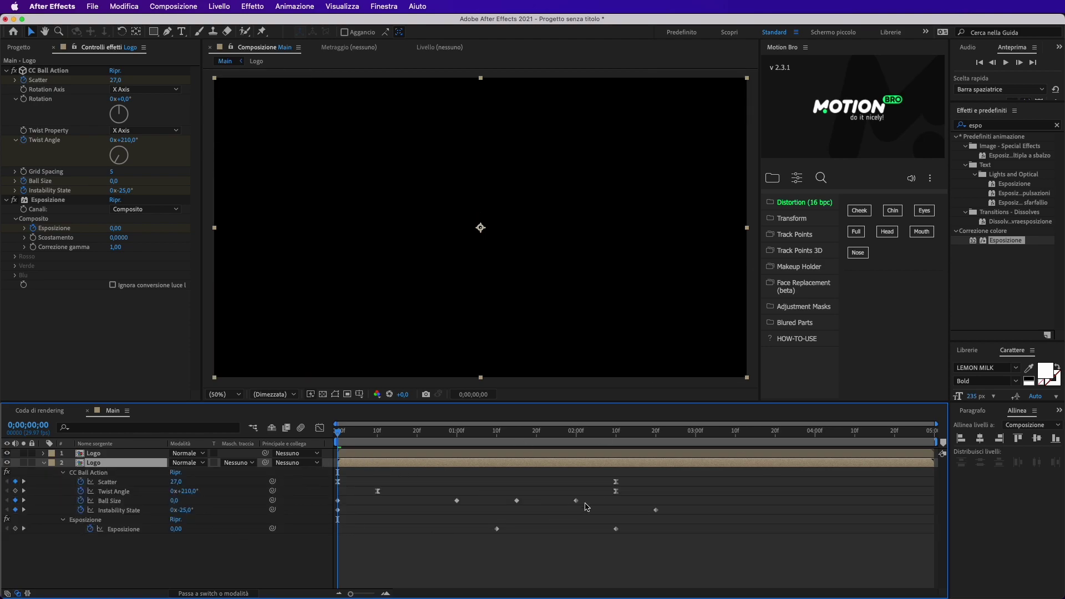
# Drag the duplicate layer's two Scatter keyframes later, to 27,0 at 1;15, and scrub to check.
pyautogui.click(409, 575)
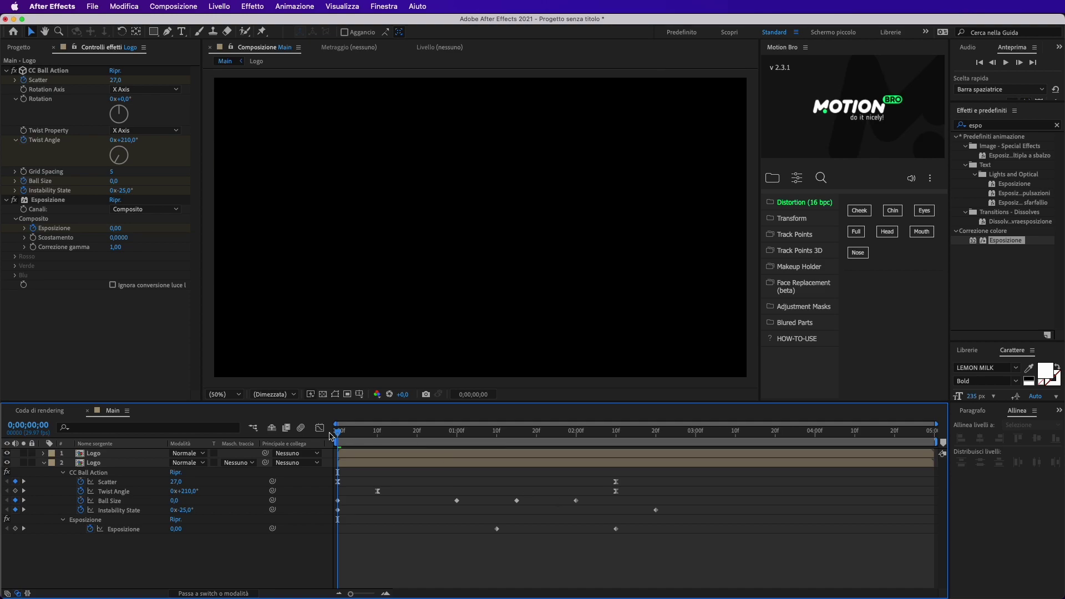
pyautogui.press('space')
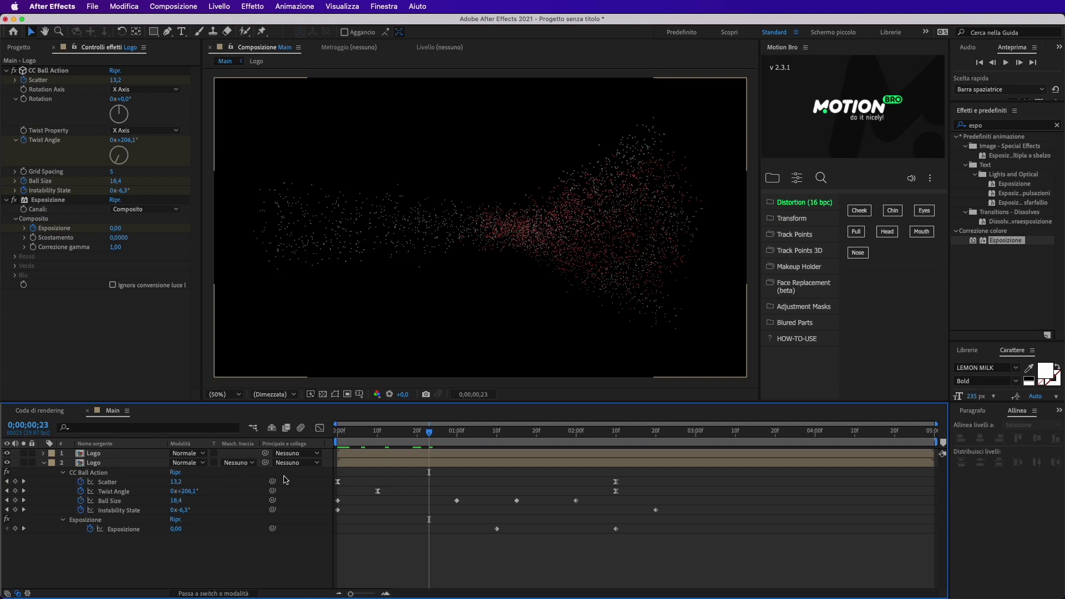
pyautogui.moveTo(680, 472); pyautogui.dragTo(333, 480)
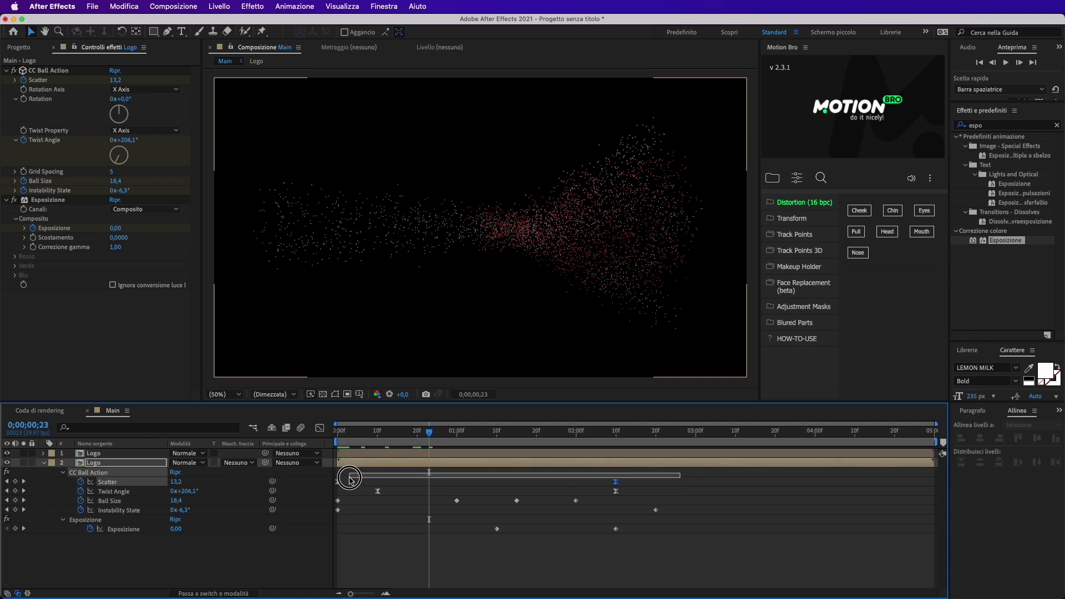
pyautogui.moveTo(337, 482); pyautogui.dragTo(518, 486)
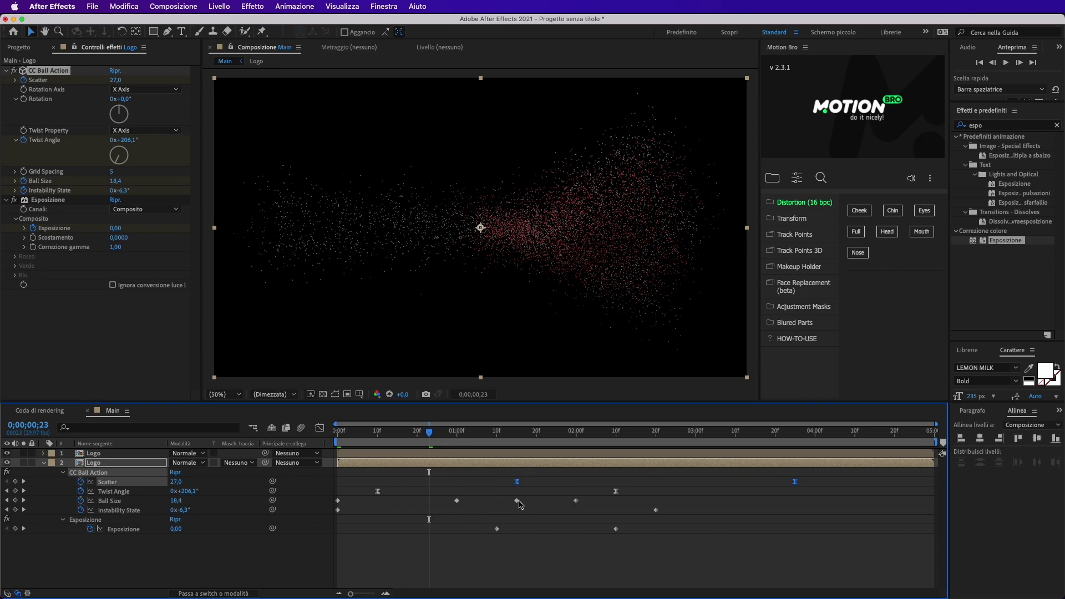
pyautogui.moveTo(519, 503)
pyautogui.moveTo(433, 434); pyautogui.dragTo(641, 450)
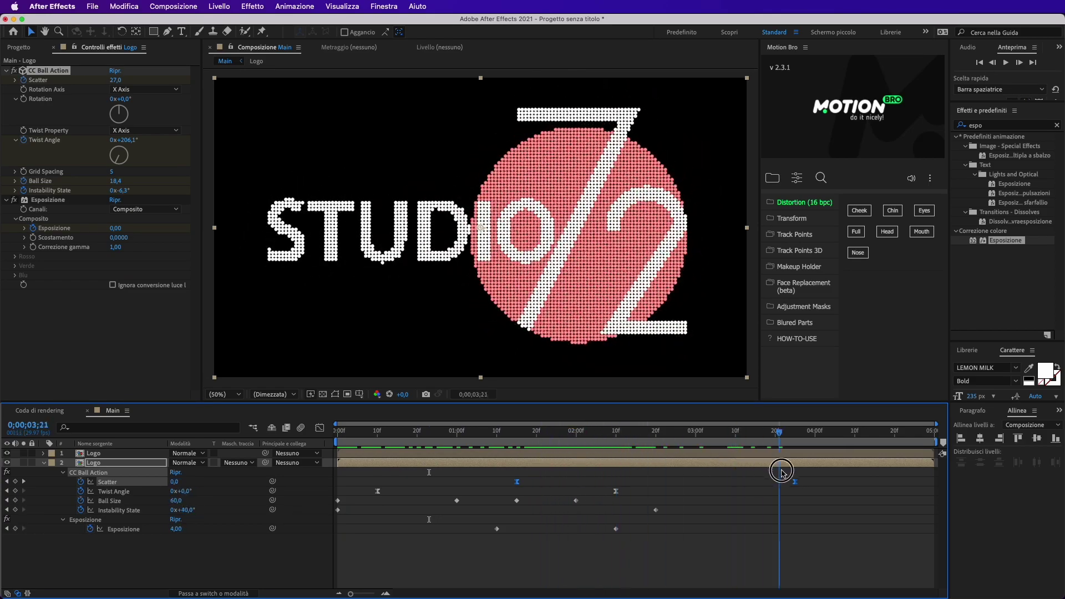
pyautogui.moveTo(641, 451); pyautogui.dragTo(516, 438)
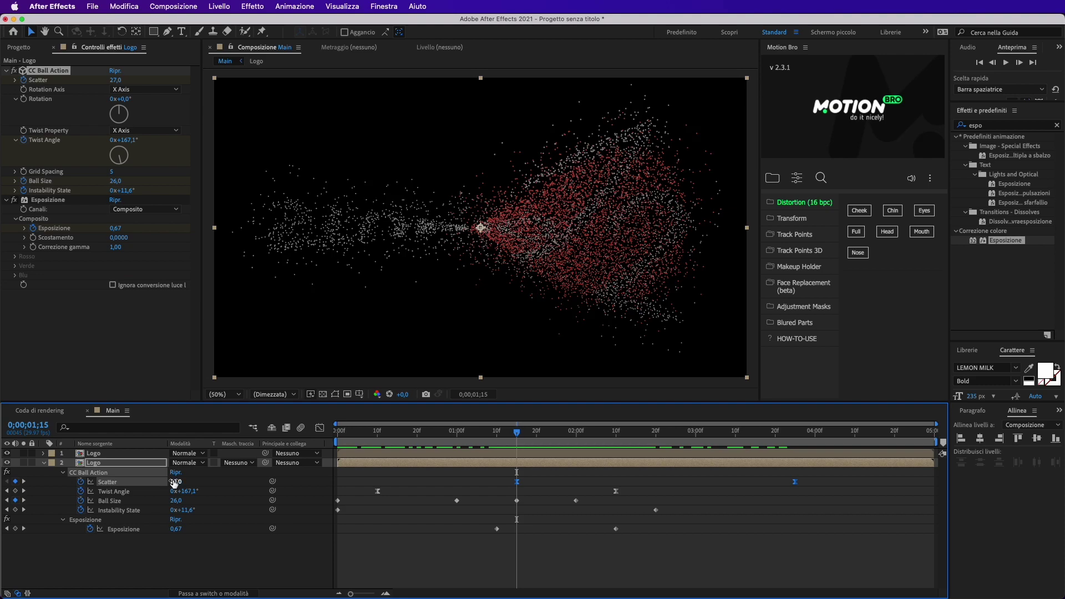
# Keep Scatter at 160,0 and move the later Scatter keyframe to about 4;10.
pyautogui.click(116, 81)
pyautogui.write('160')
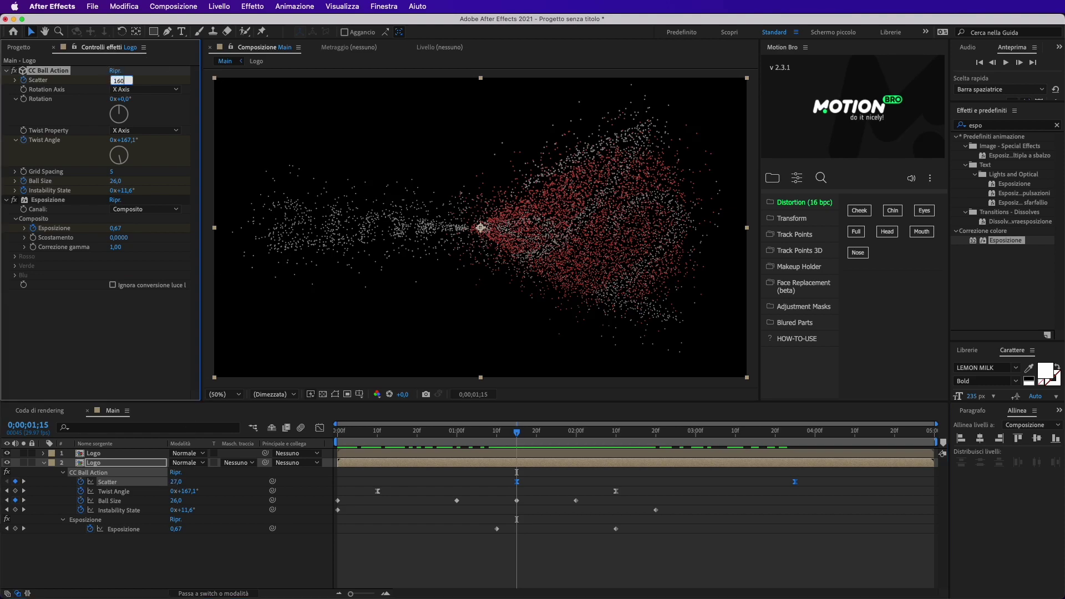
pyautogui.press('Return')
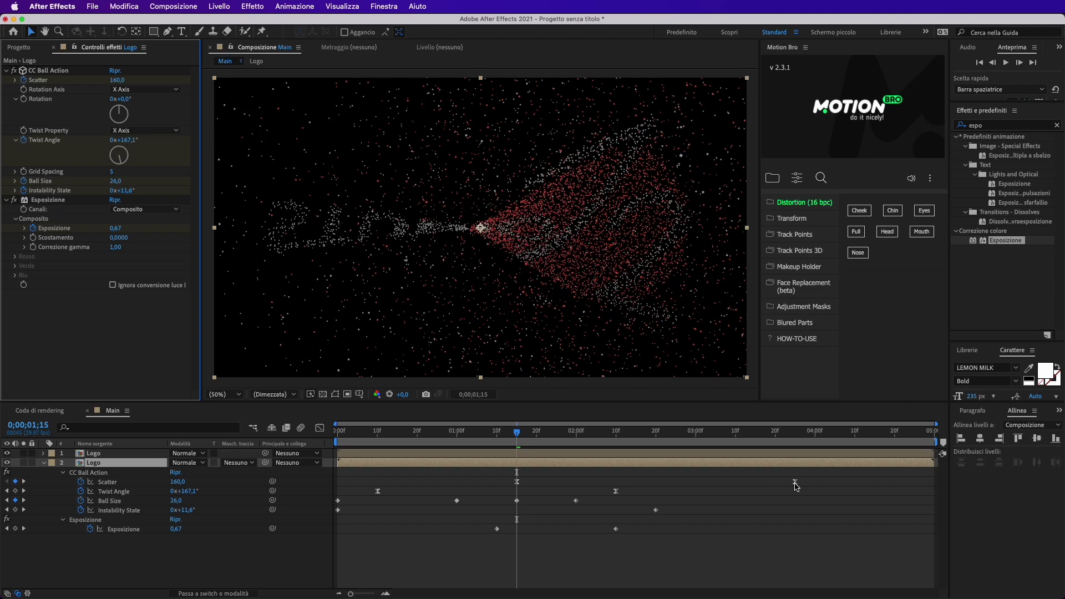
pyautogui.moveTo(795, 482); pyautogui.dragTo(805, 485)
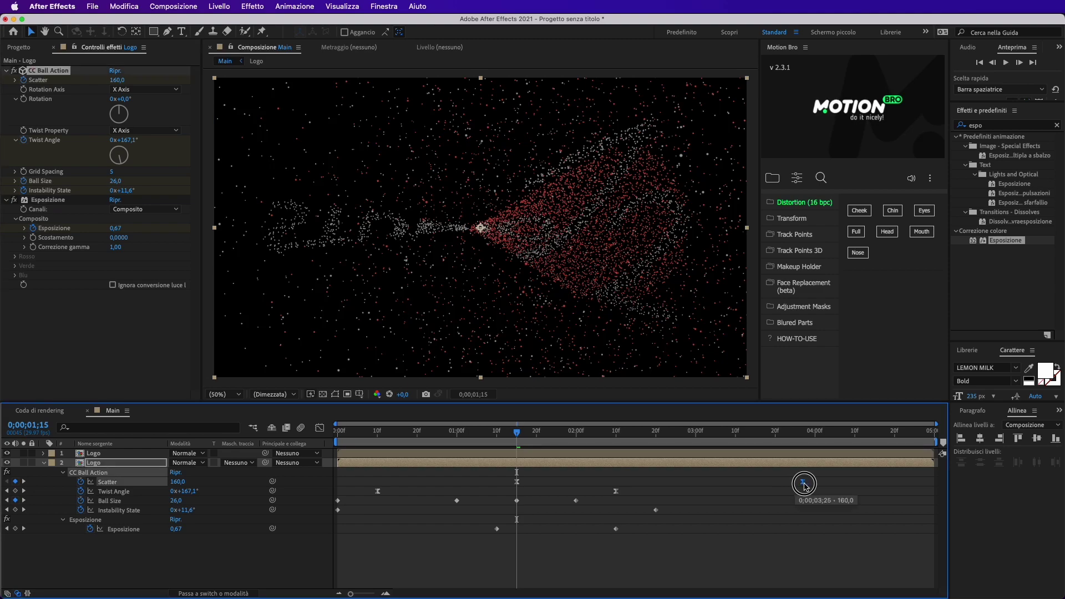
pyautogui.moveTo(806, 486); pyautogui.dragTo(848, 490)
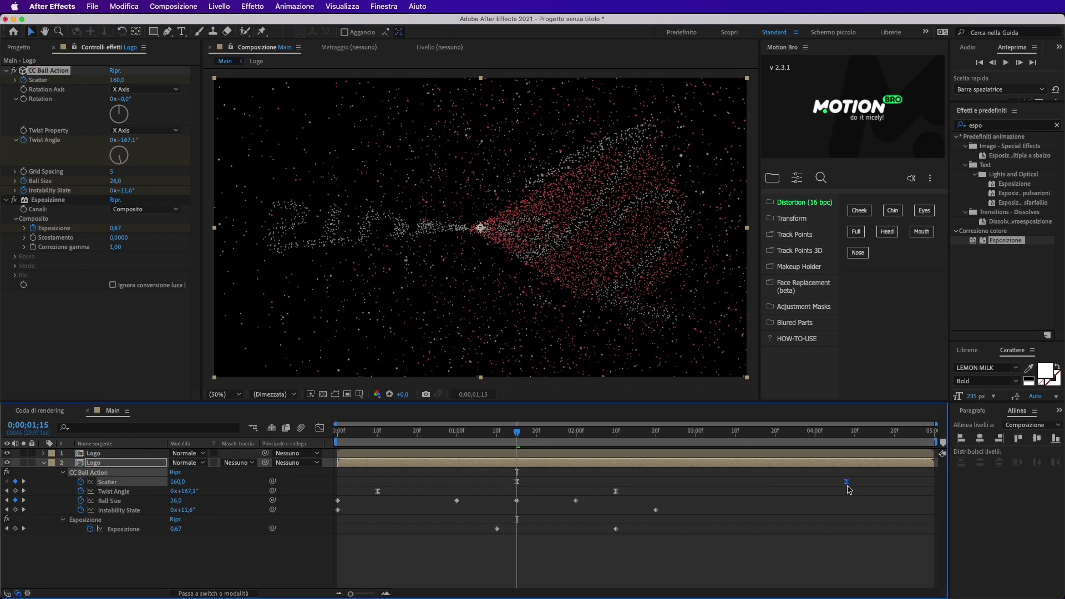
pyautogui.click(832, 433)
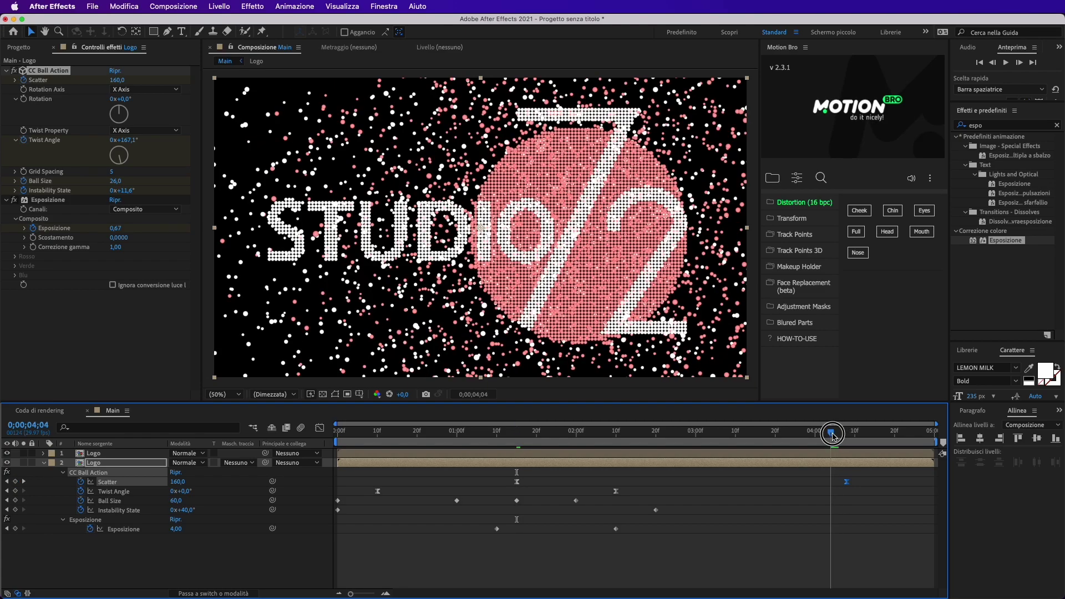
pyautogui.moveTo(831, 434); pyautogui.dragTo(855, 436)
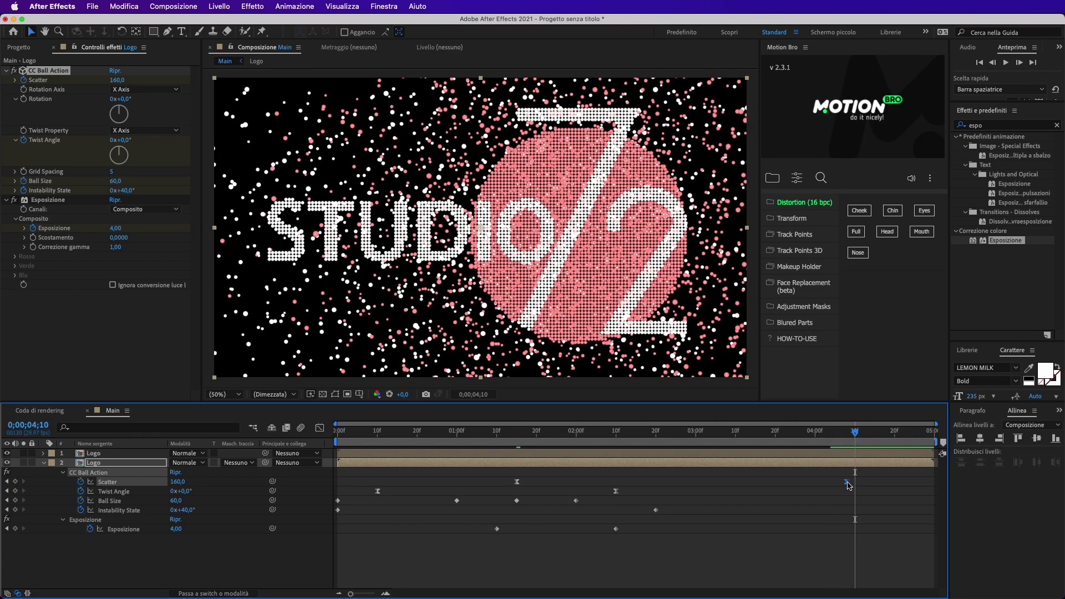
pyautogui.moveTo(847, 481); pyautogui.dragTo(855, 482)
# Set Scatter to 600 at 4;10, preview from the start, and return to 1;10.
pyautogui.click(117, 81)
pyautogui.write('6')
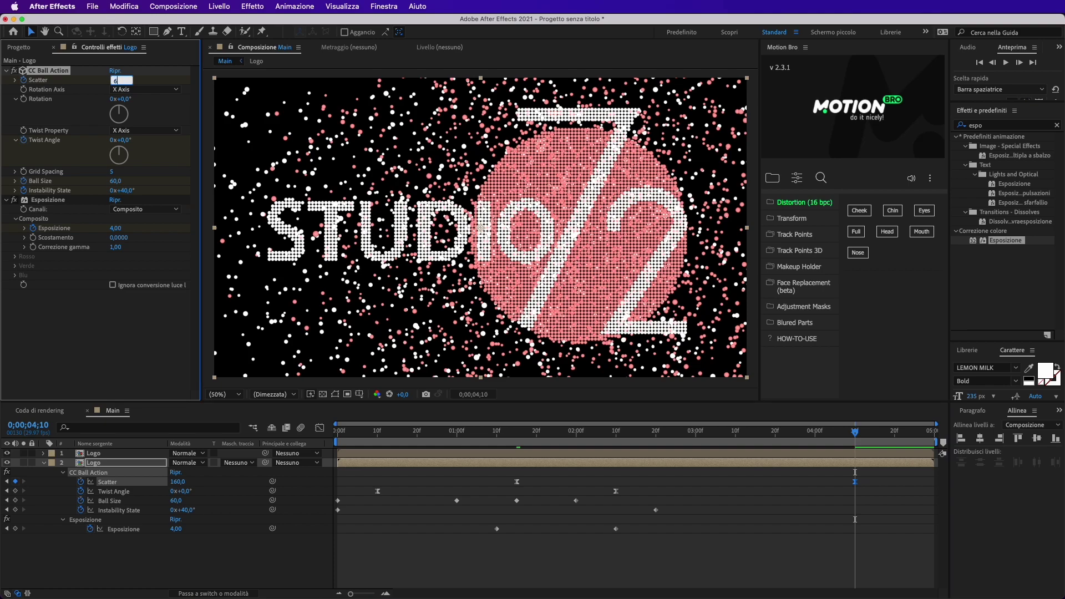
pyautogui.press('Return')
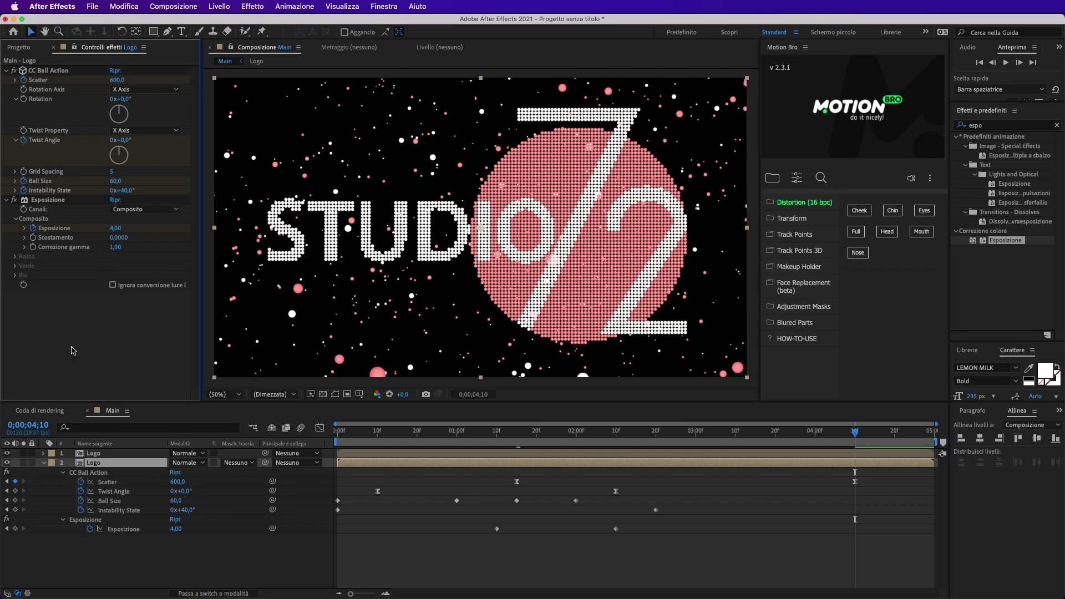
pyautogui.press('Home')
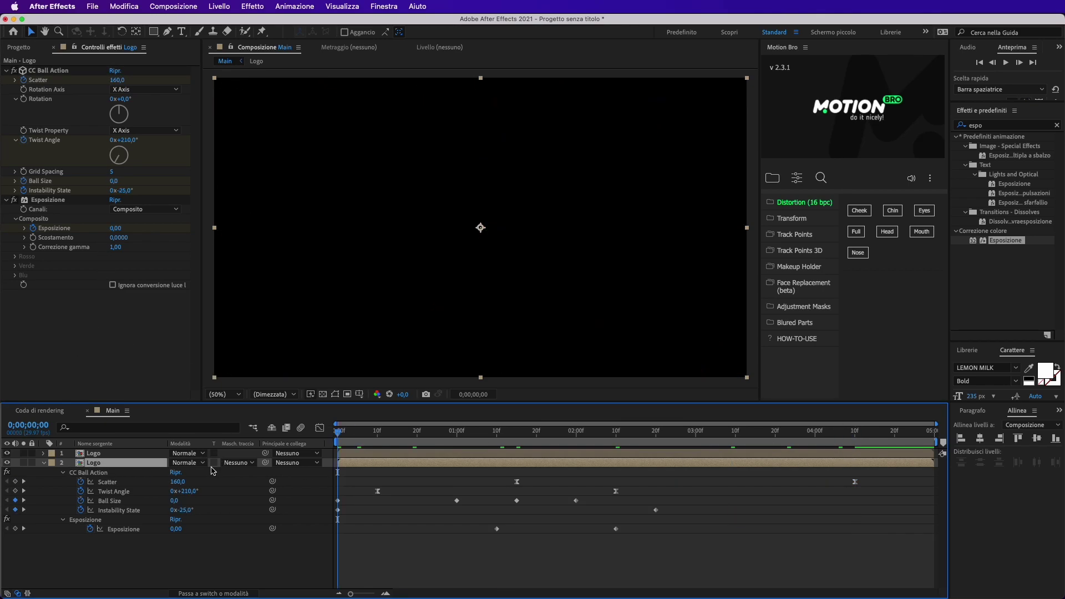
pyautogui.press('space')
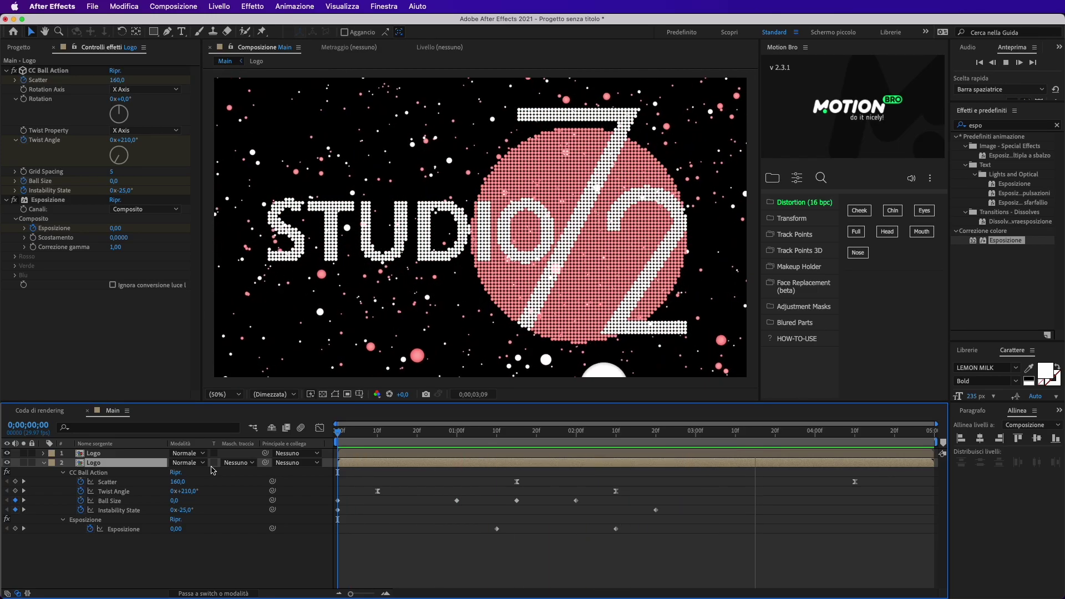
pyautogui.press('space')
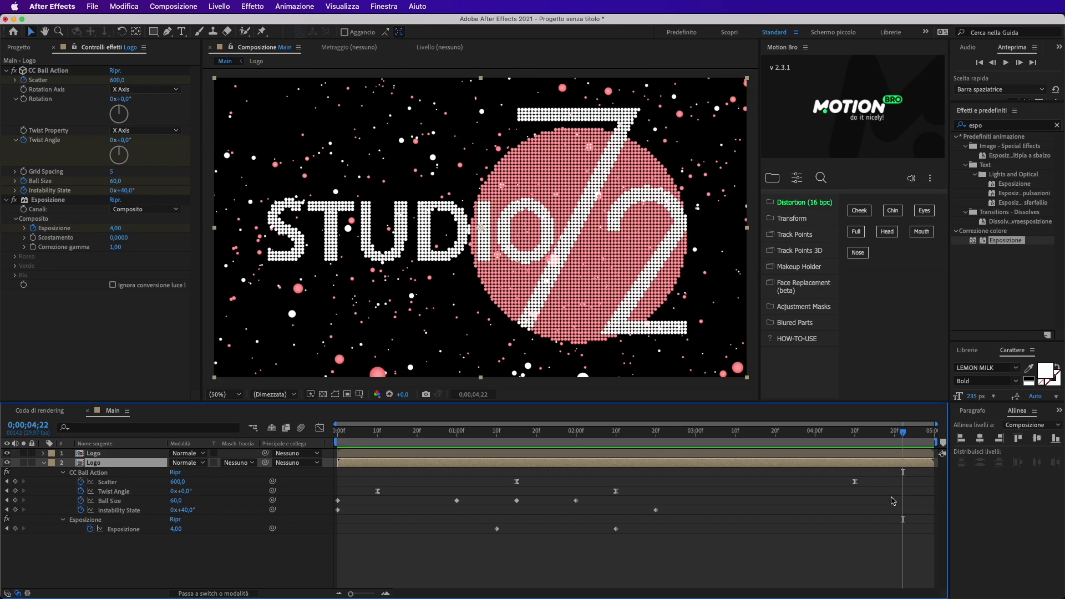
pyautogui.moveTo(903, 431)
pyautogui.mouseDown()
pyautogui.moveTo(497, 463)
pyautogui.moveTo(628, 462)
pyautogui.mouseUp()
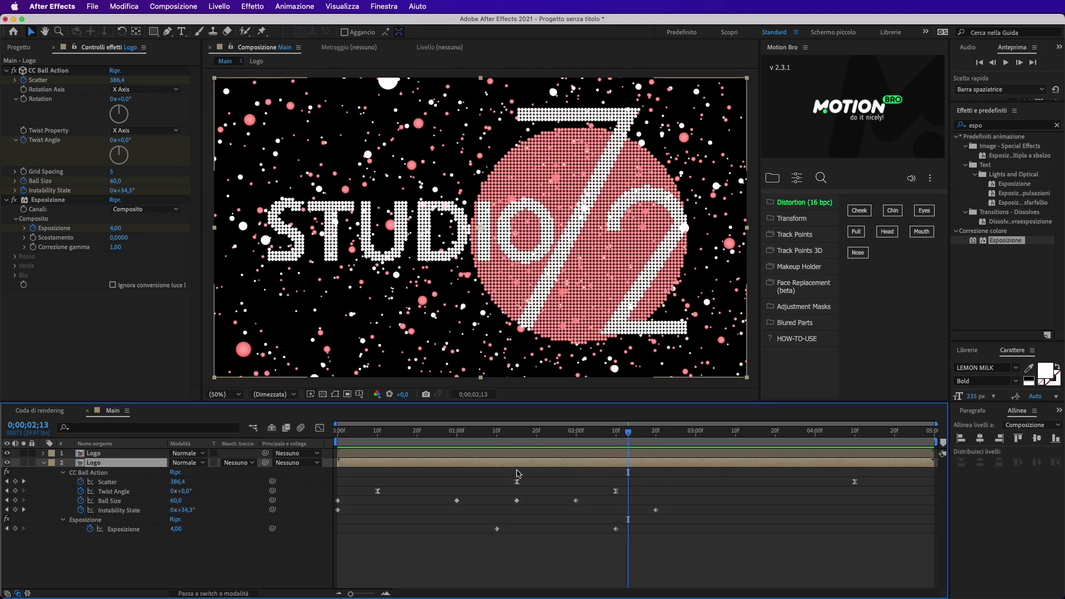
# Delete the first Ball Size keyframes and set Ball Size to 10 at 1;00.
pyautogui.moveTo(633, 432); pyautogui.dragTo(456, 432)
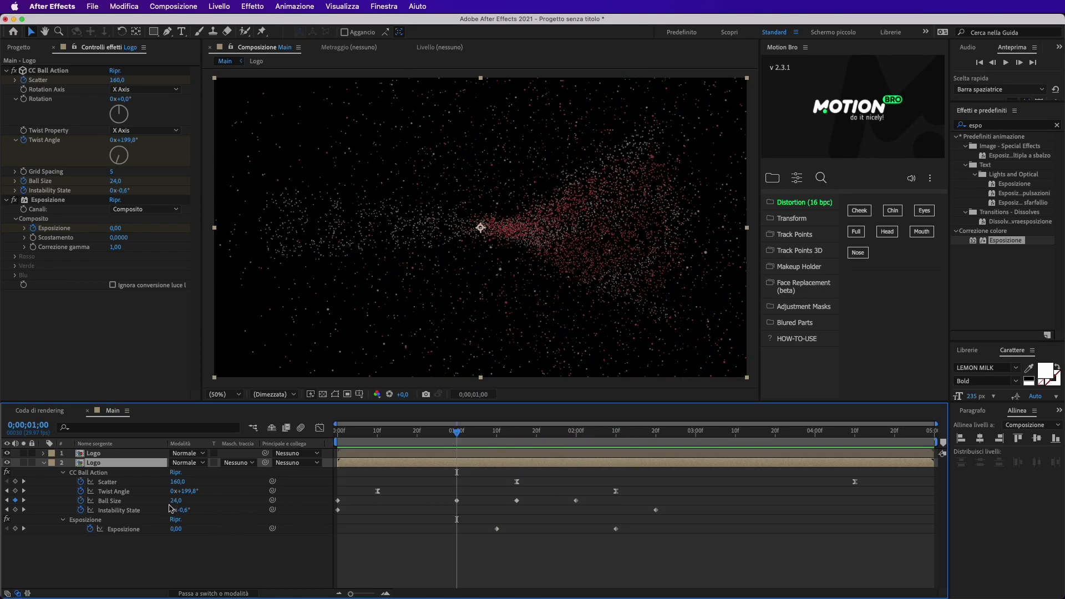
pyautogui.moveTo(367, 495); pyautogui.dragTo(330, 507)
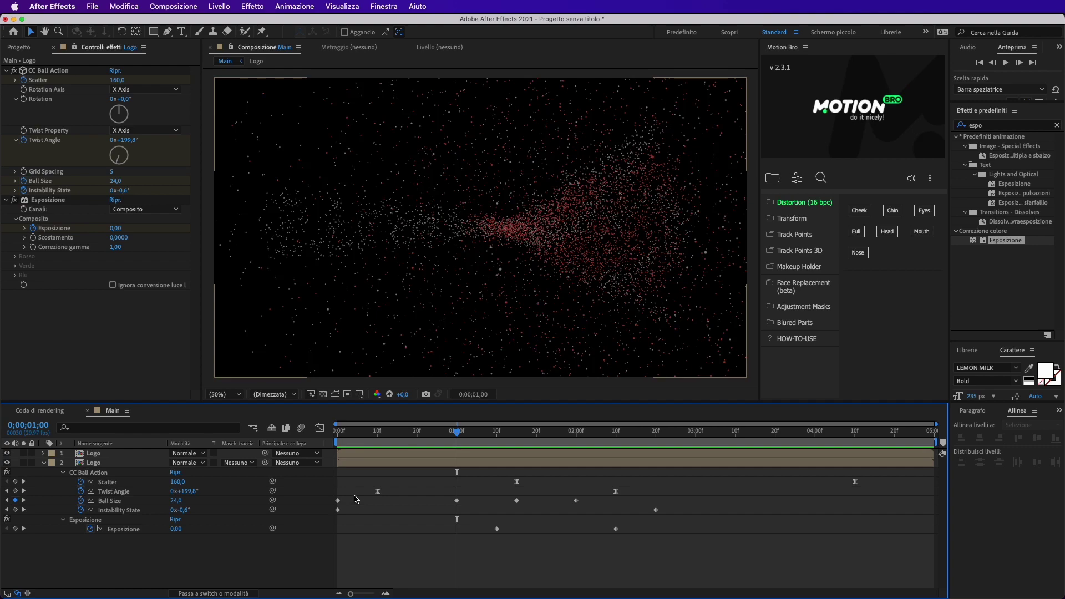
pyautogui.press('Delete')
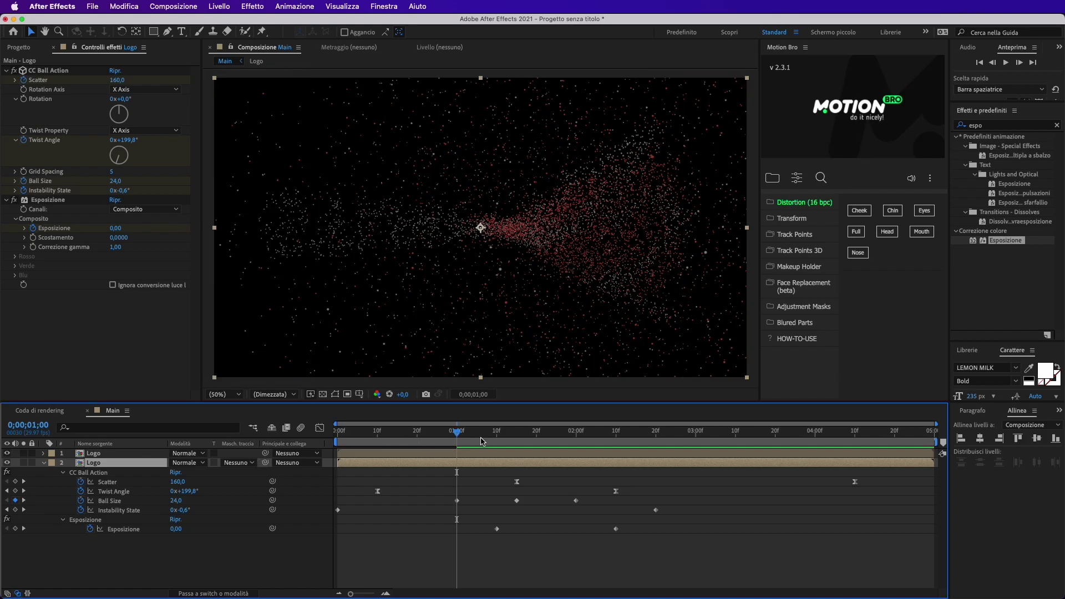
pyautogui.moveTo(454, 431); pyautogui.dragTo(458, 432)
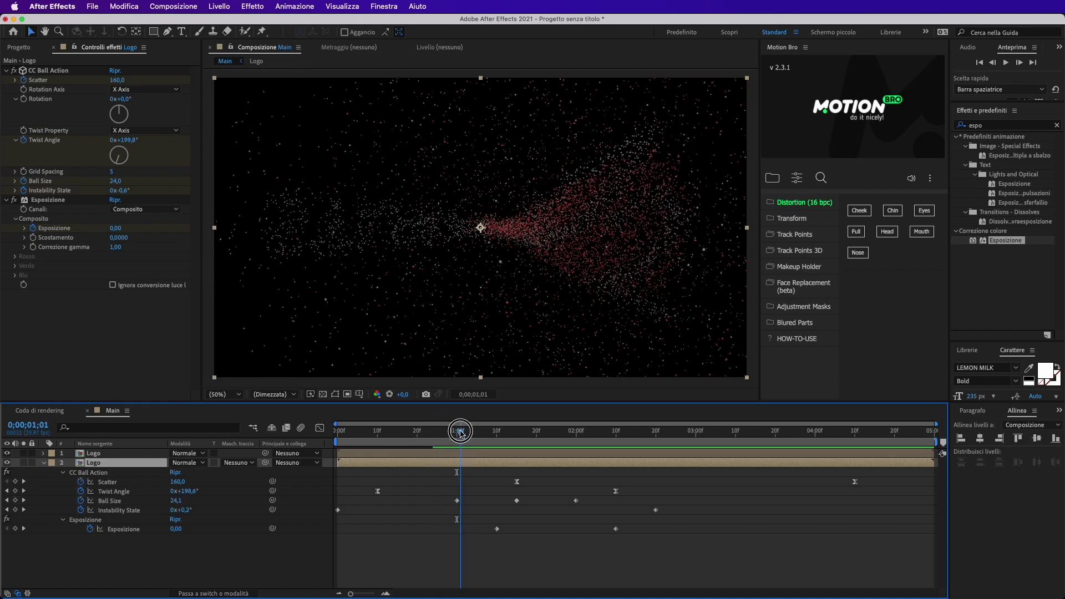
pyautogui.click(174, 501)
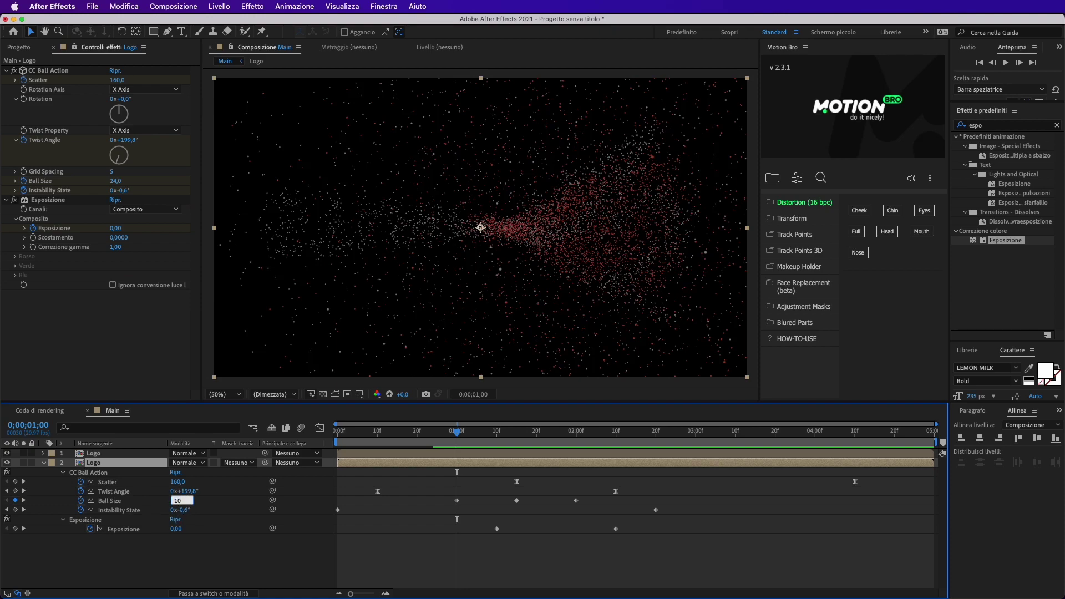
pyautogui.moveTo(528, 494); pyautogui.dragTo(498, 517)
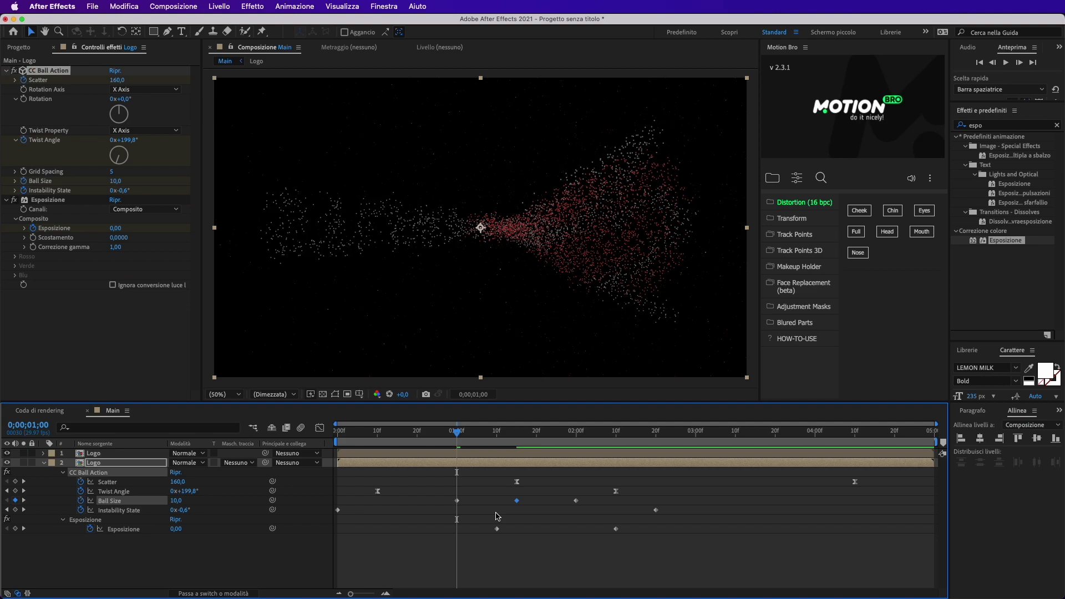
pyautogui.press('Delete')
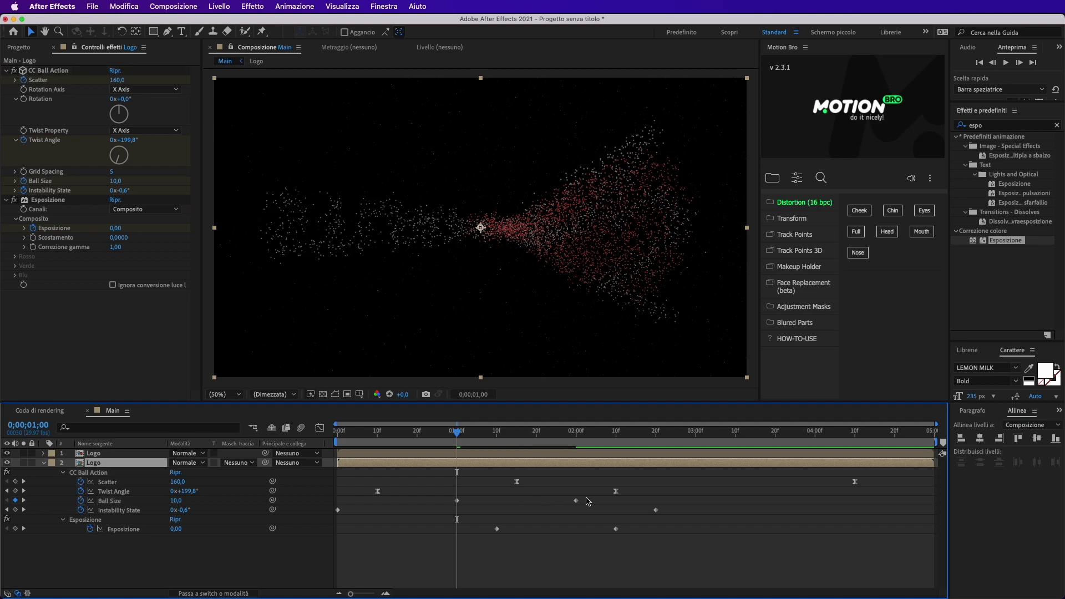
# Move a Ball Size keyframe to 1;20, set it to 20, and preview.
pyautogui.moveTo(456, 434); pyautogui.dragTo(536, 435)
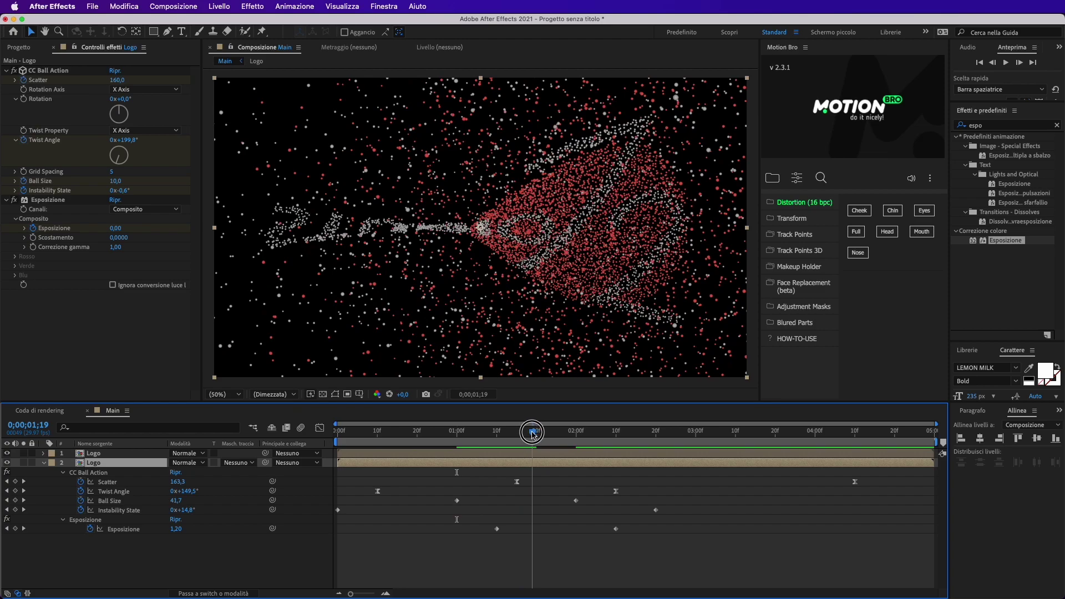
pyautogui.moveTo(577, 504); pyautogui.dragTo(537, 504)
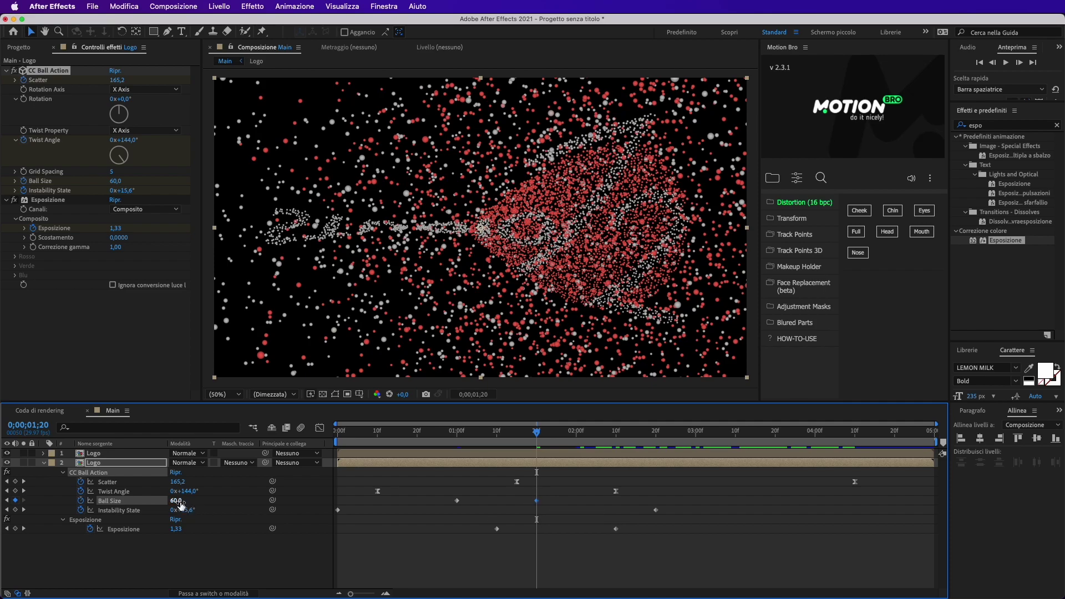
pyautogui.click(179, 502)
pyautogui.click(177, 553)
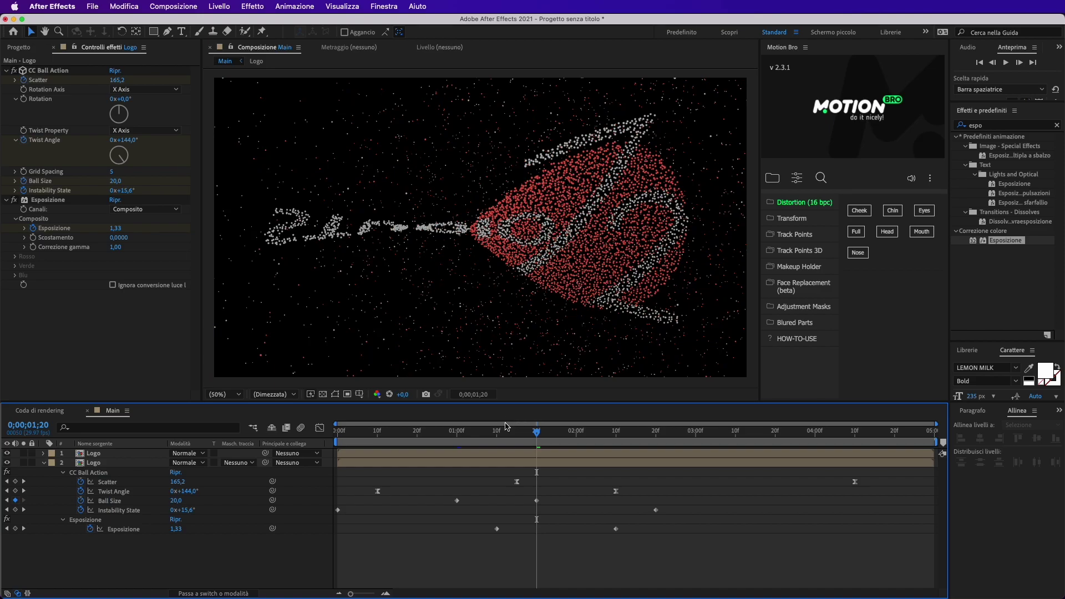
pyautogui.press('space')
pyautogui.press('space')
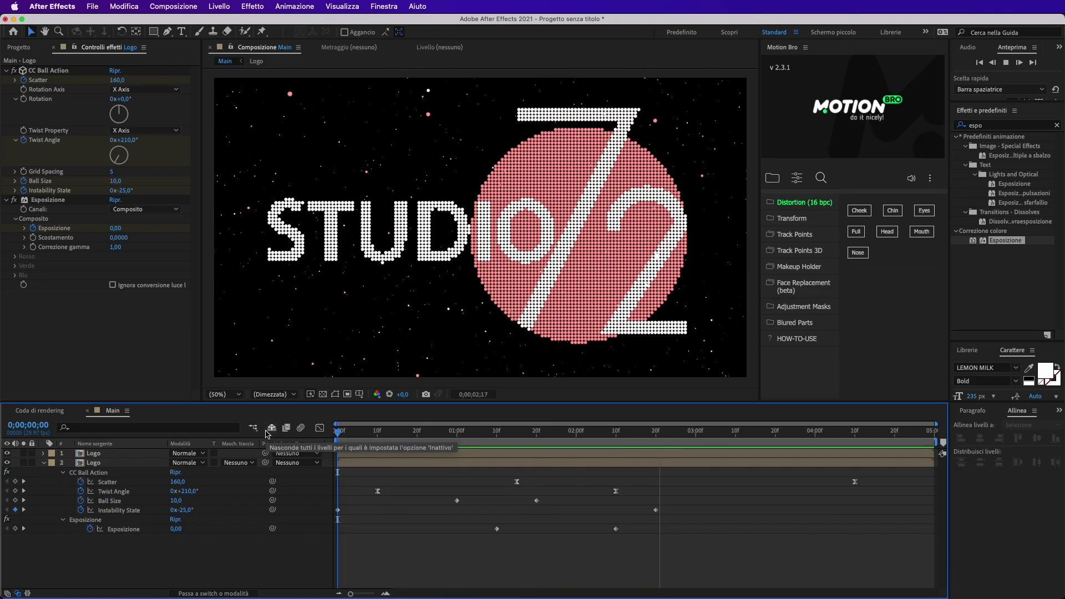
# Move the Instability State 0x+40,0° keyframe from 2;20 to 4;10.
pyautogui.press('space')
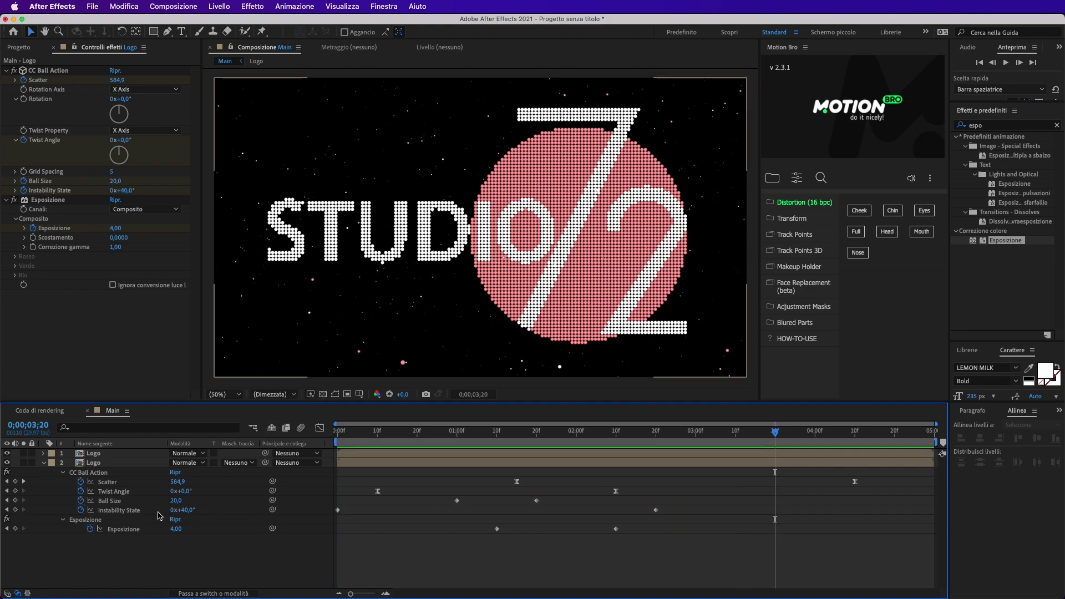
pyautogui.click(656, 510)
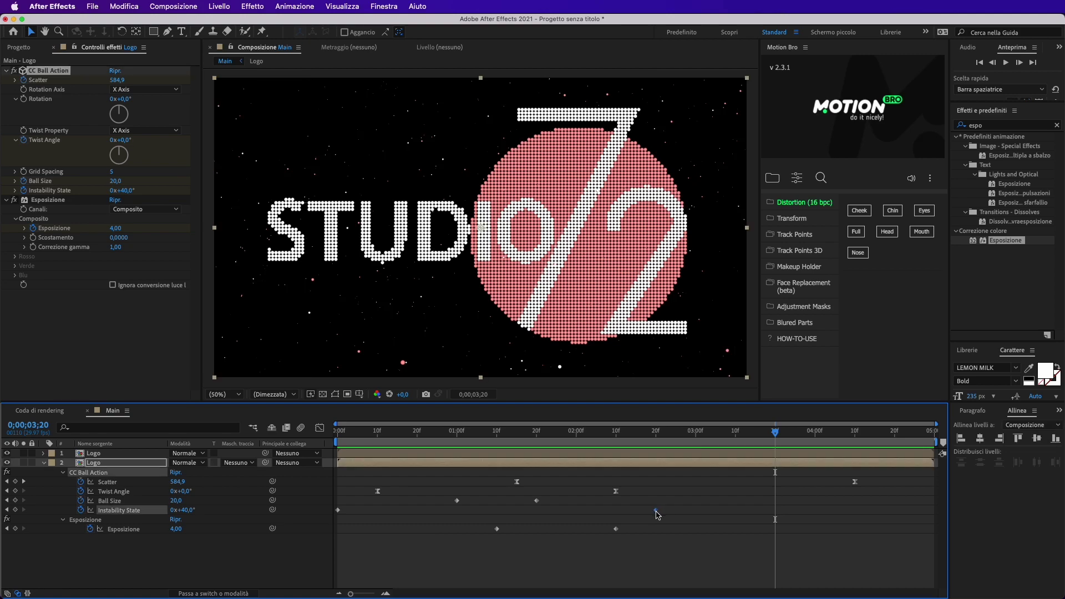
pyautogui.click(655, 510)
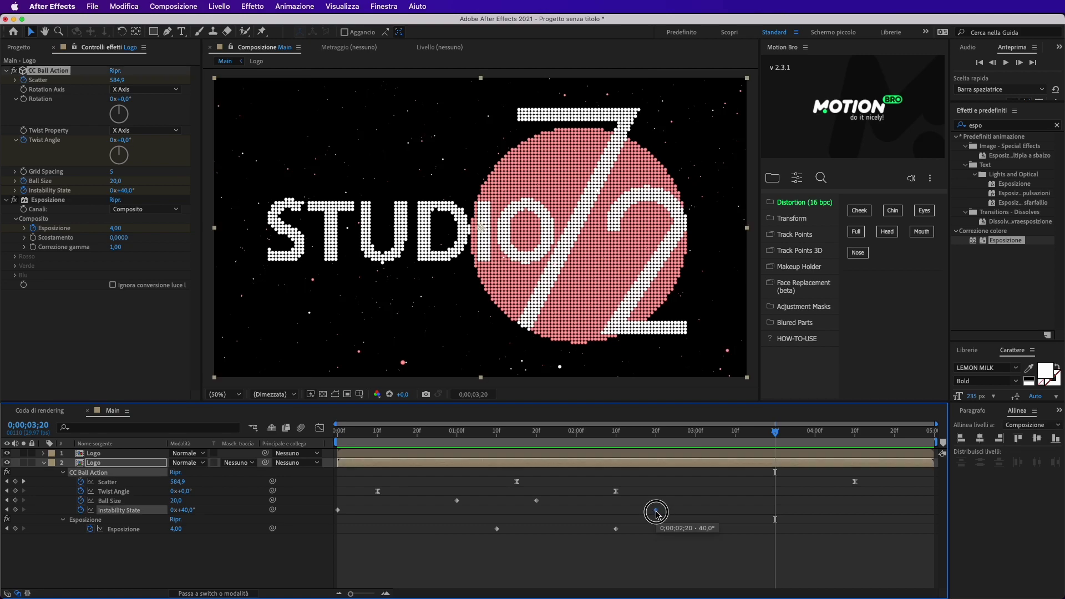
pyautogui.moveTo(655, 511); pyautogui.dragTo(856, 521)
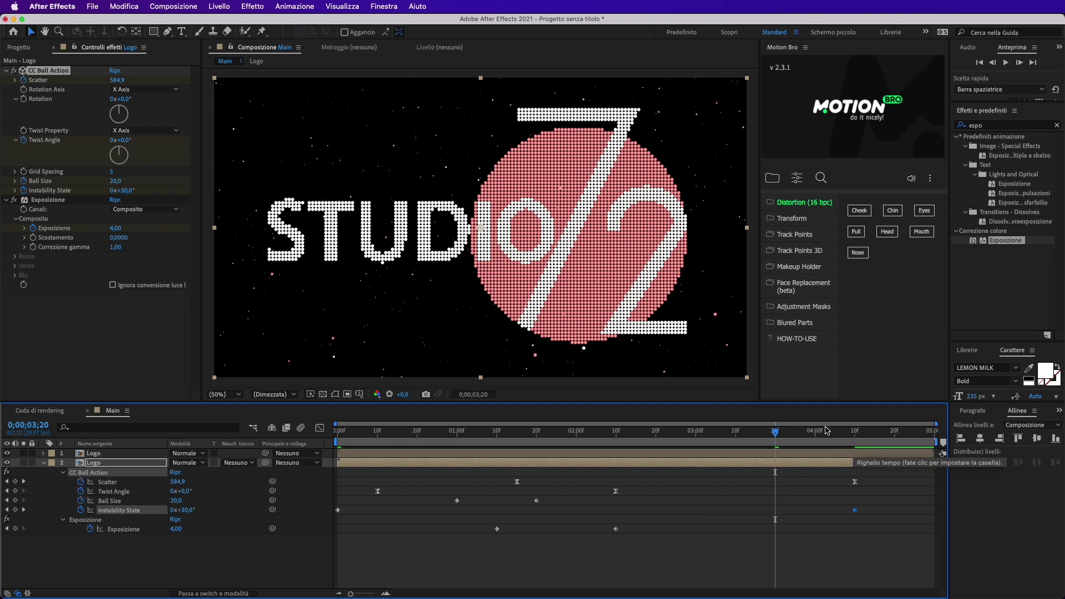
pyautogui.moveTo(821, 431); pyautogui.dragTo(855, 431)
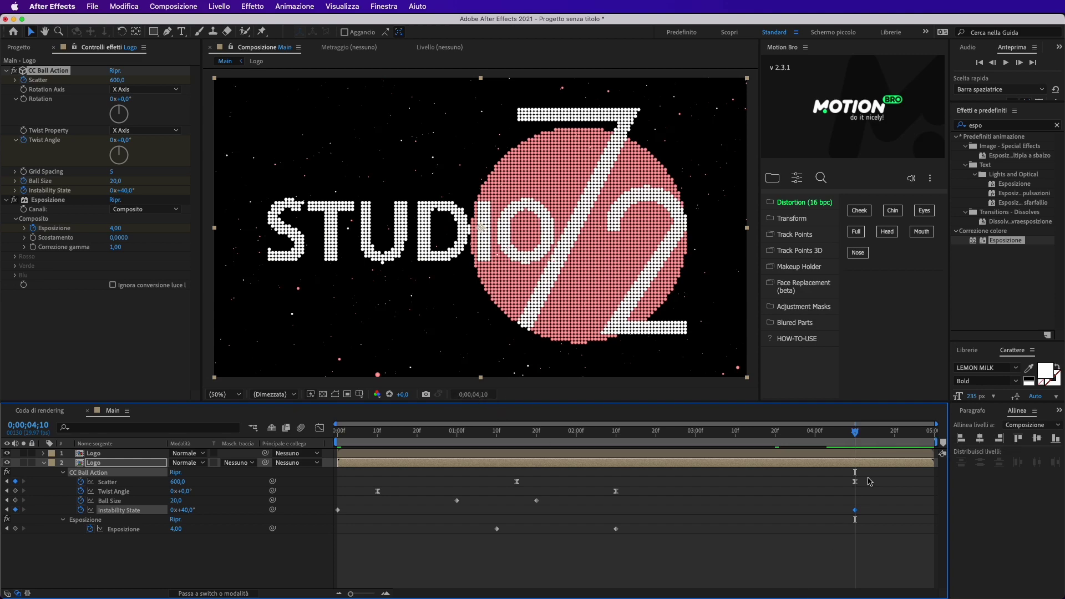
pyautogui.moveTo(856, 434); pyautogui.dragTo(614, 459)
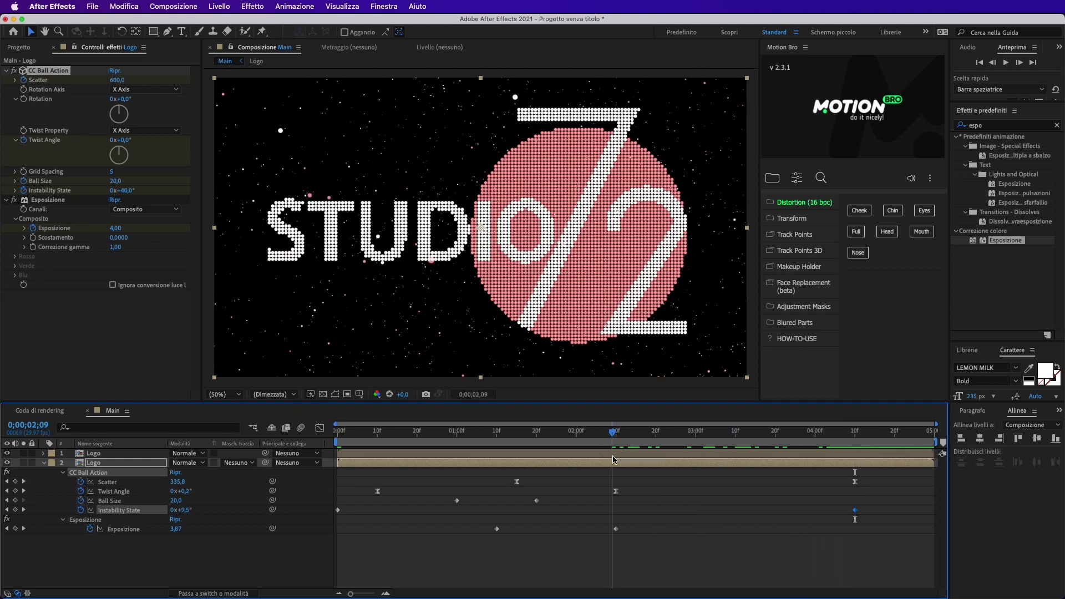
# Delete the Esposizione effect, preview from the start, and collapse the Logo layer.
pyautogui.click(60, 202)
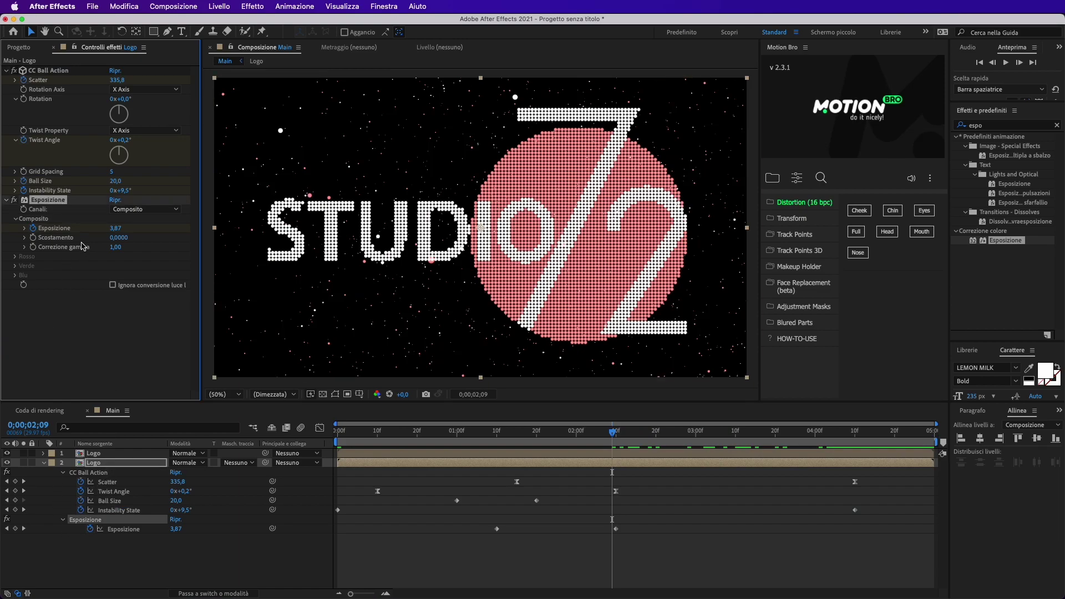
pyautogui.press('Delete')
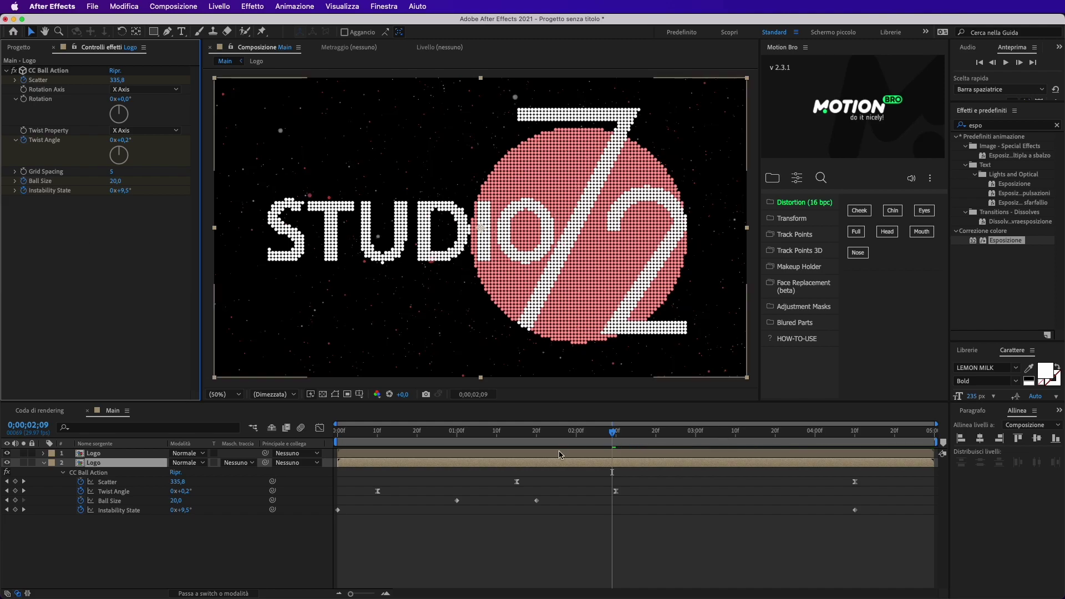
pyautogui.moveTo(613, 432); pyautogui.dragTo(317, 443)
pyautogui.press('space')
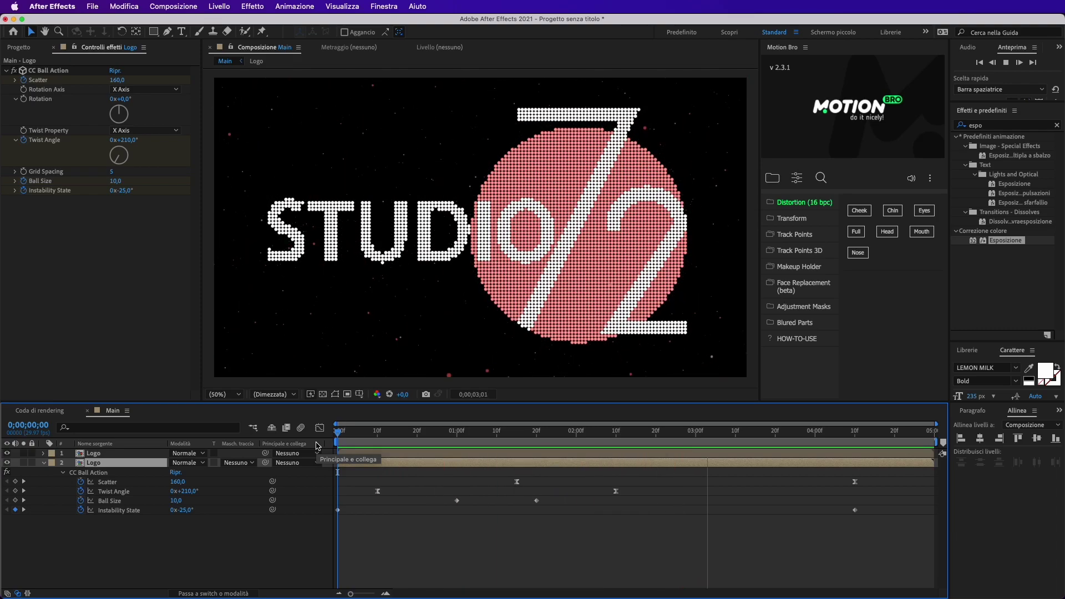
pyautogui.click(701, 455)
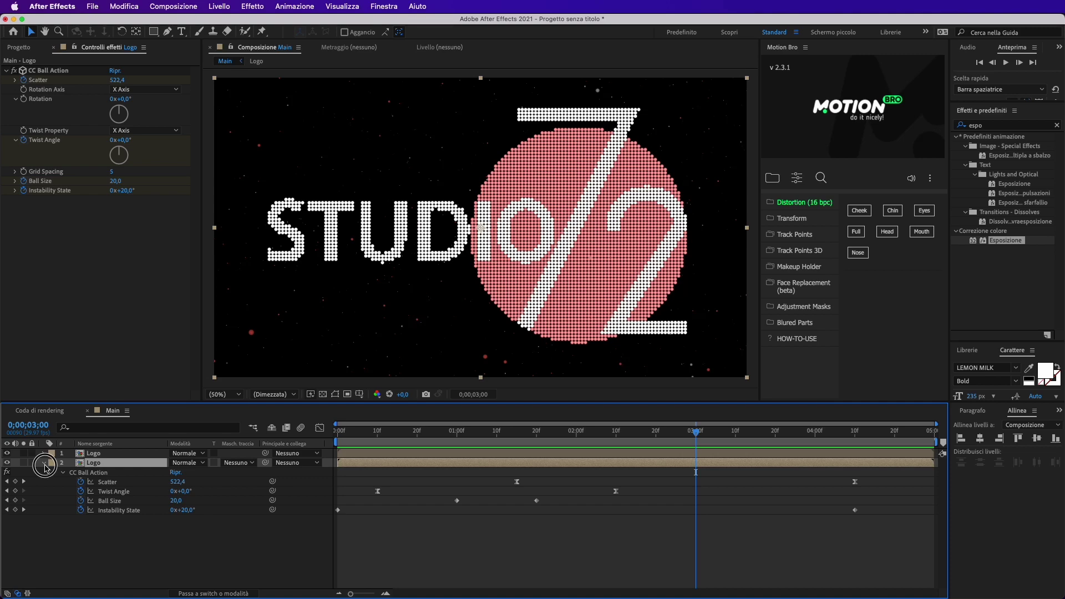
pyautogui.click(44, 463)
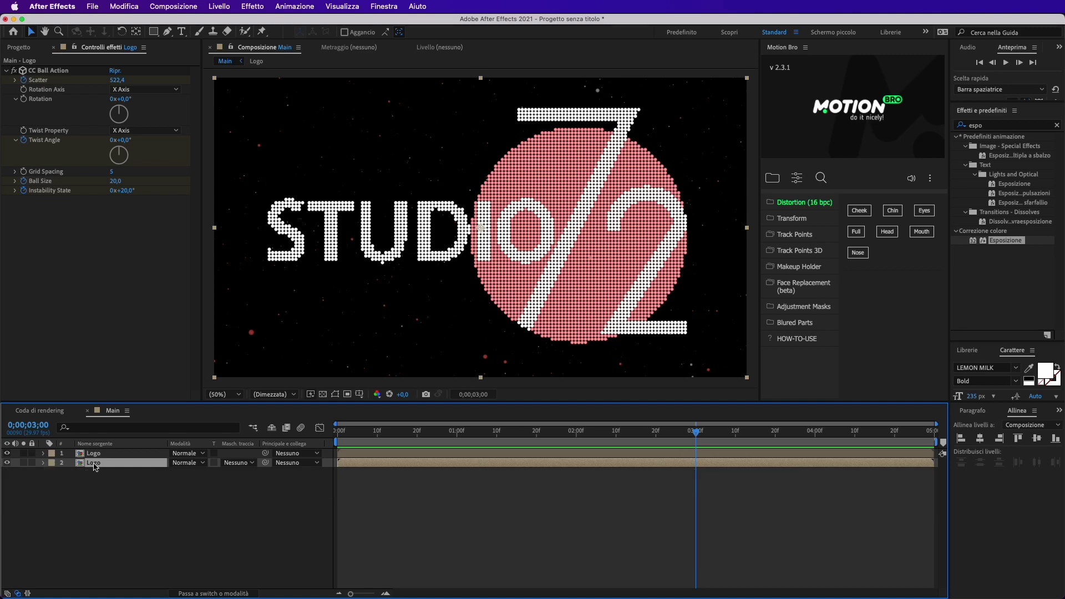
# Keyframe the duplicate Logo layer's Opacity from 100% at 3;00 to 0% at 4;08.
pyautogui.click(44, 463)
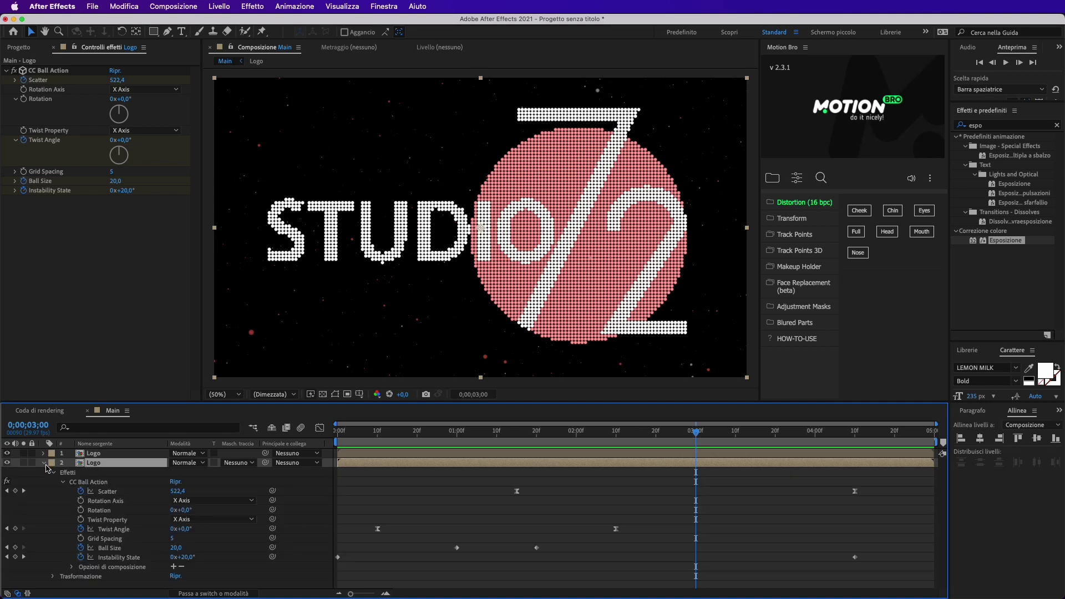
pyautogui.click(54, 577)
pyautogui.scroll(-4, 74, 563)
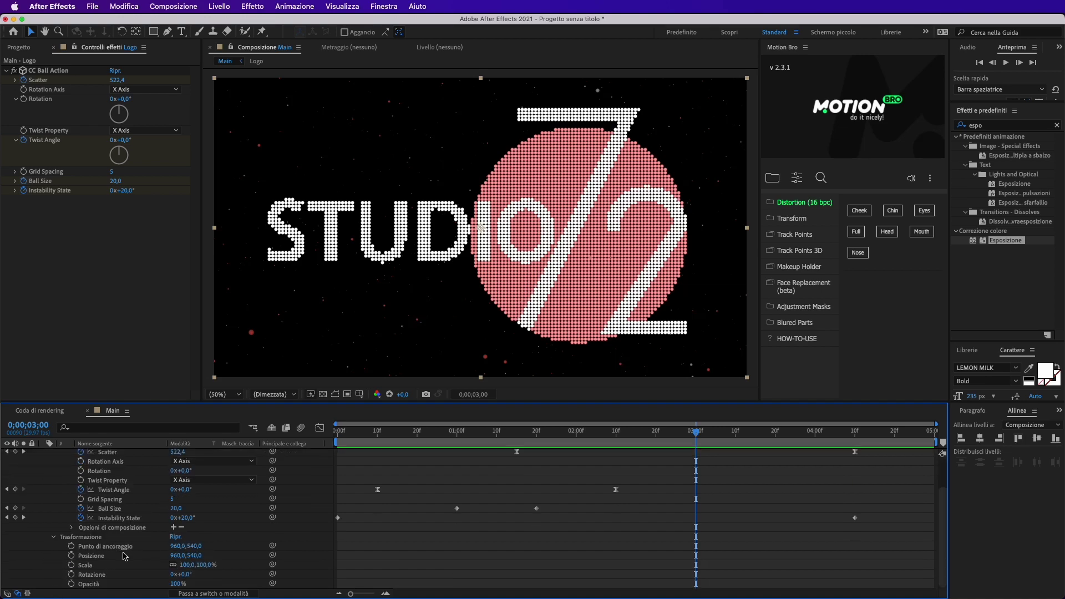
pyautogui.click(71, 584)
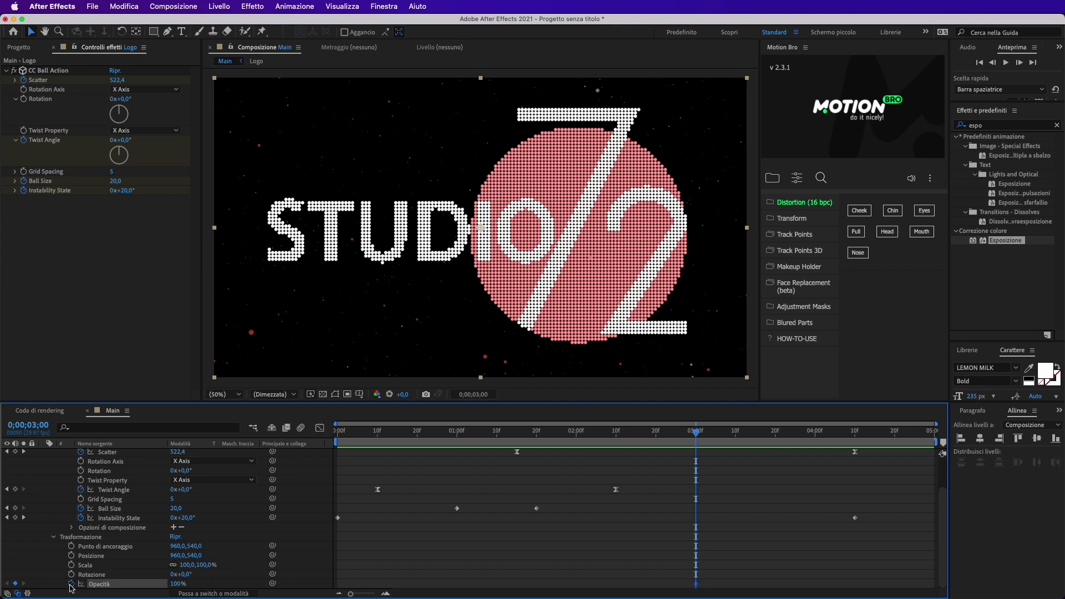
pyautogui.moveTo(698, 433); pyautogui.dragTo(848, 447)
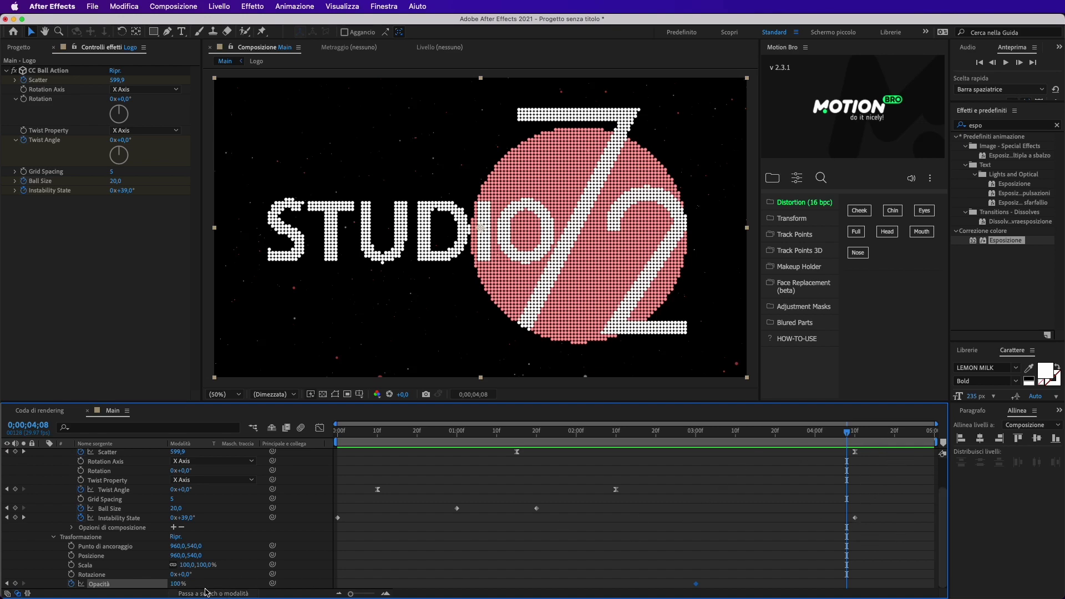
pyautogui.moveTo(177, 583); pyautogui.dragTo(50, 584)
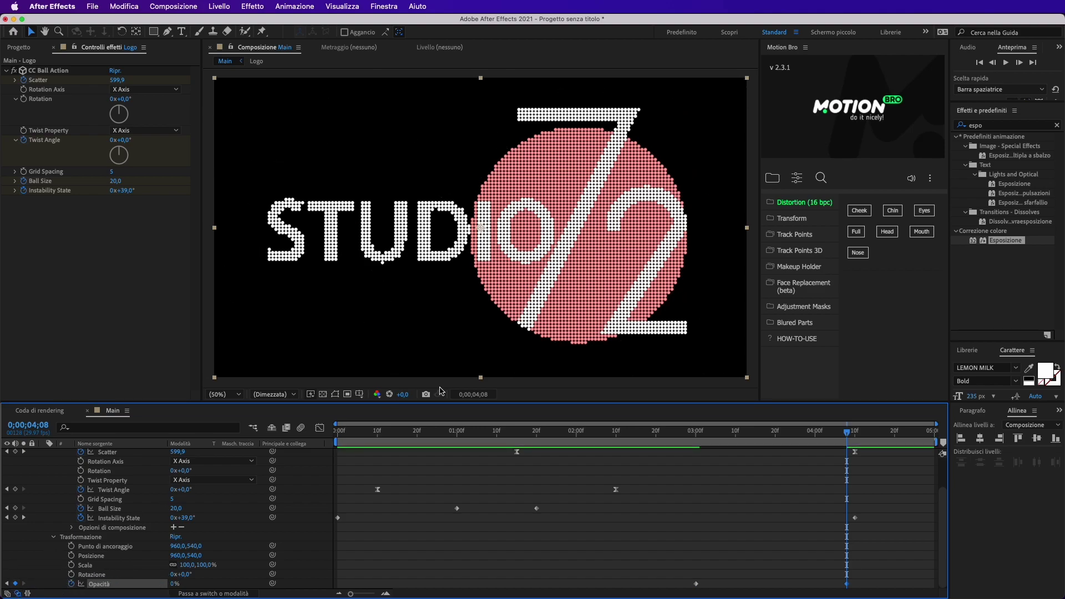
pyautogui.moveTo(602, 435)
pyautogui.mouseDown()
pyautogui.moveTo(340, 435)
pyautogui.moveTo(803, 469)
pyautogui.moveTo(686, 473)
pyautogui.moveTo(869, 473)
pyautogui.moveTo(661, 487)
pyautogui.mouseUp()
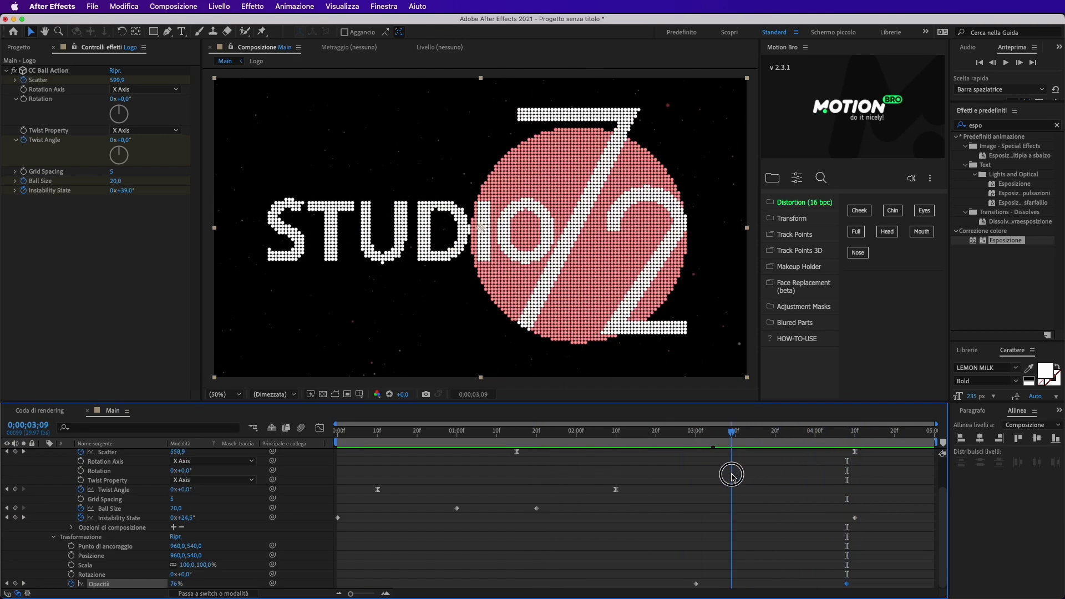
# Select the top Logo layer and set a 100% Opacity keyframe at 0;00;02;00.
pyautogui.press('Home')
pyautogui.scroll(2, 48, 468)
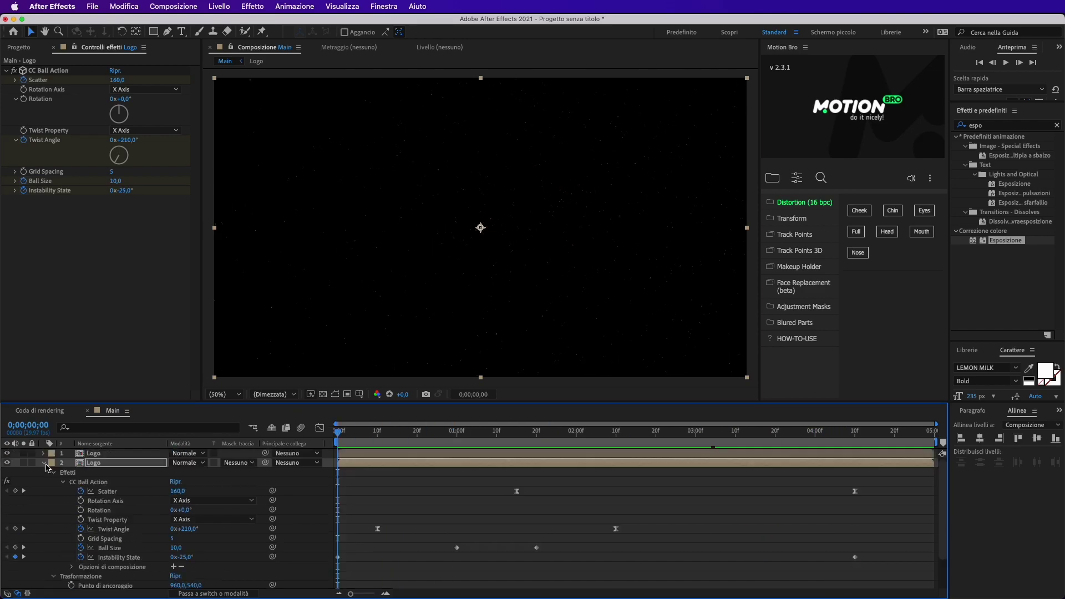
pyautogui.click(44, 463)
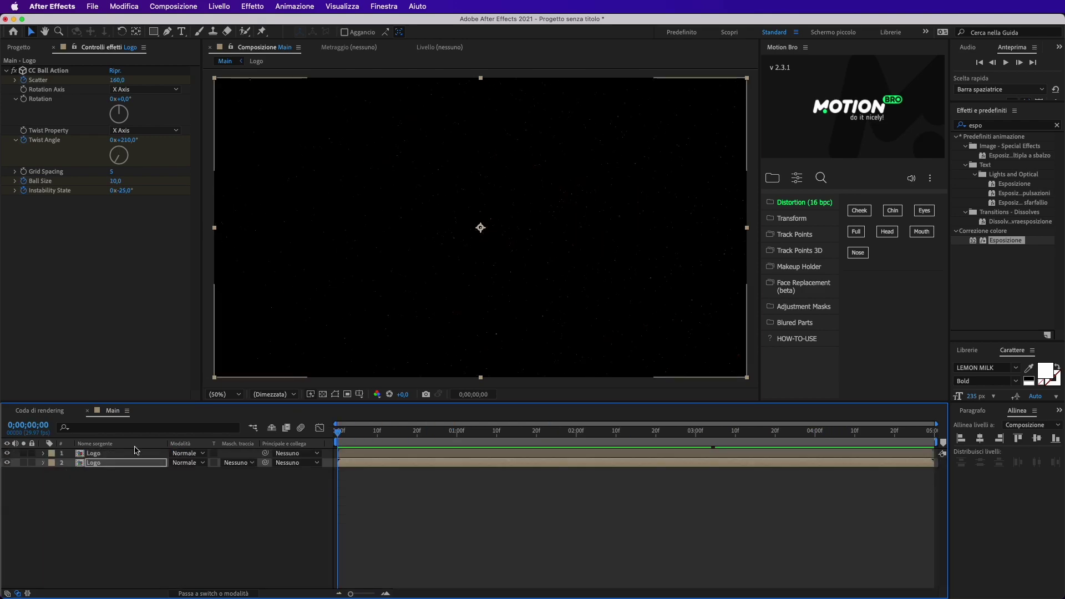
pyautogui.click(101, 453)
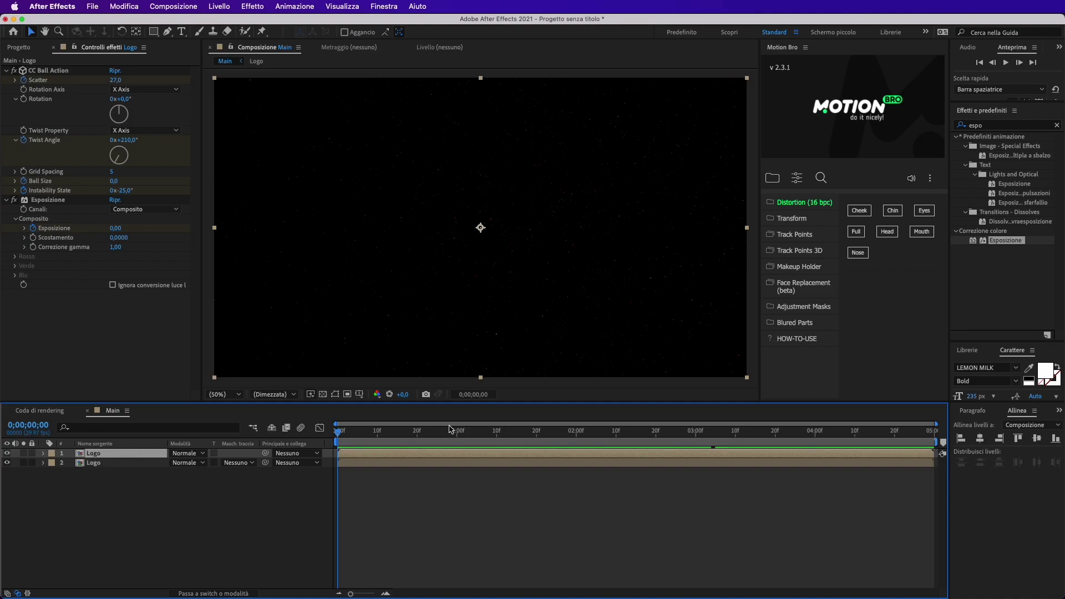
pyautogui.moveTo(343, 436); pyautogui.dragTo(576, 468)
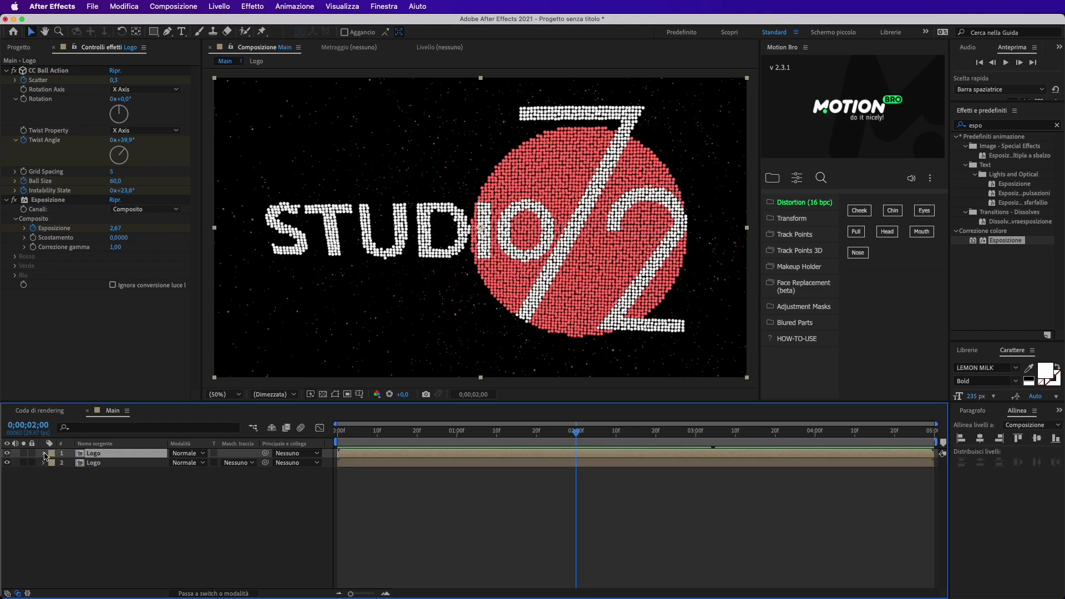
pyautogui.click(44, 454)
pyautogui.click(52, 473)
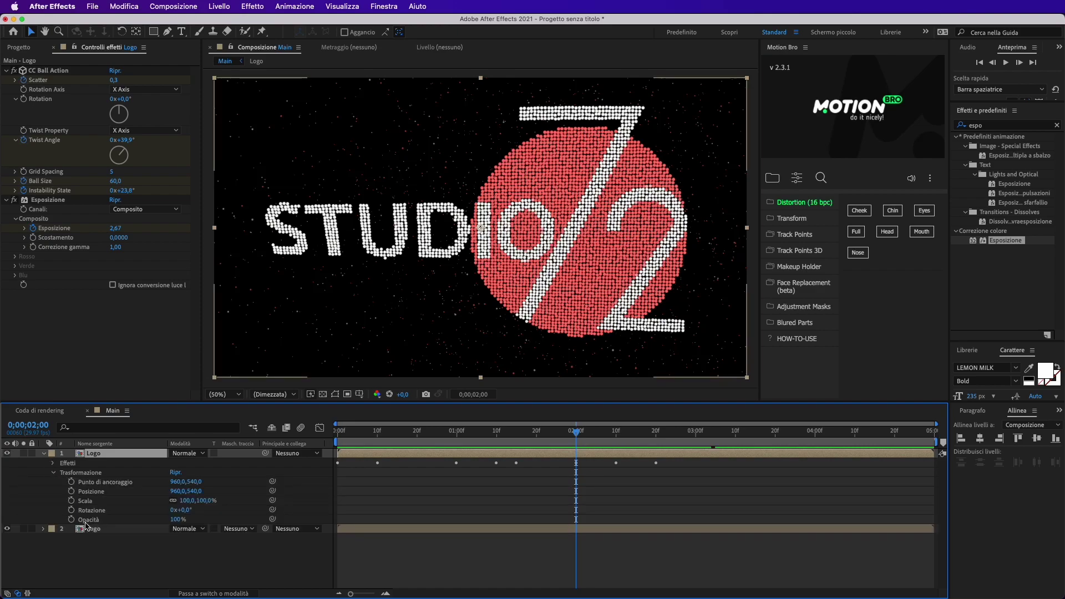
pyautogui.click(71, 520)
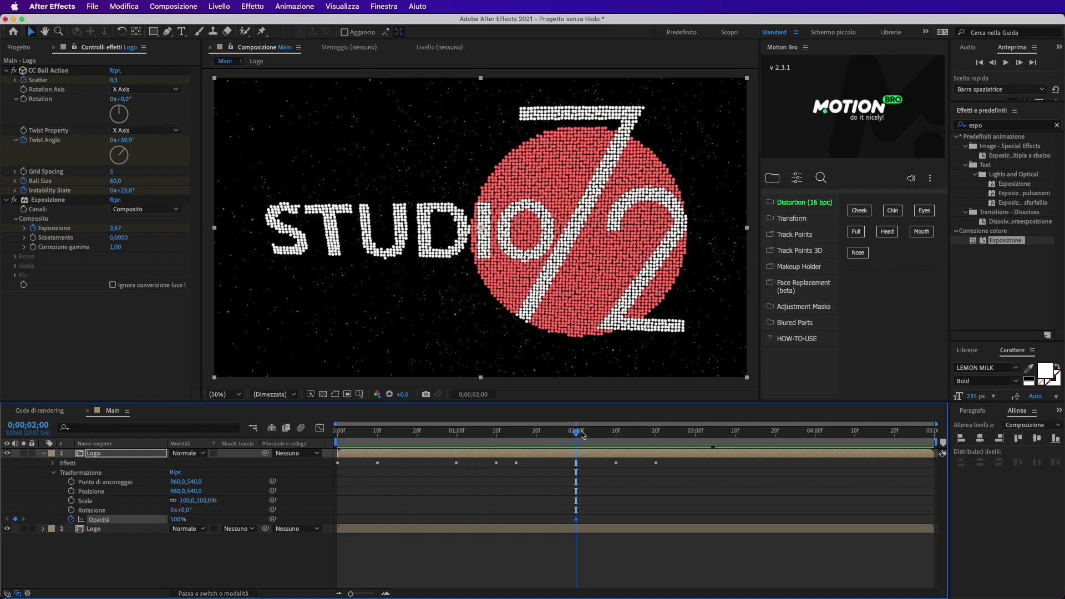
# Set Opacity to 0% at 0;00;02;20, preview the fade, and collapse the layer.
pyautogui.moveTo(576, 437); pyautogui.dragTo(657, 438)
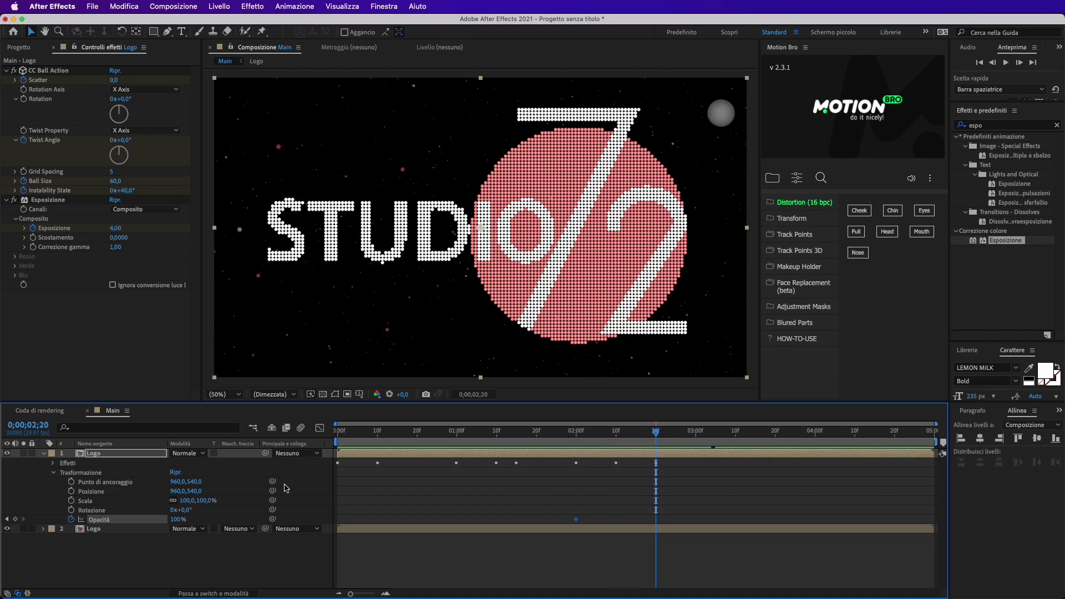
pyautogui.click(175, 520)
pyautogui.write('0')
pyautogui.press('Return')
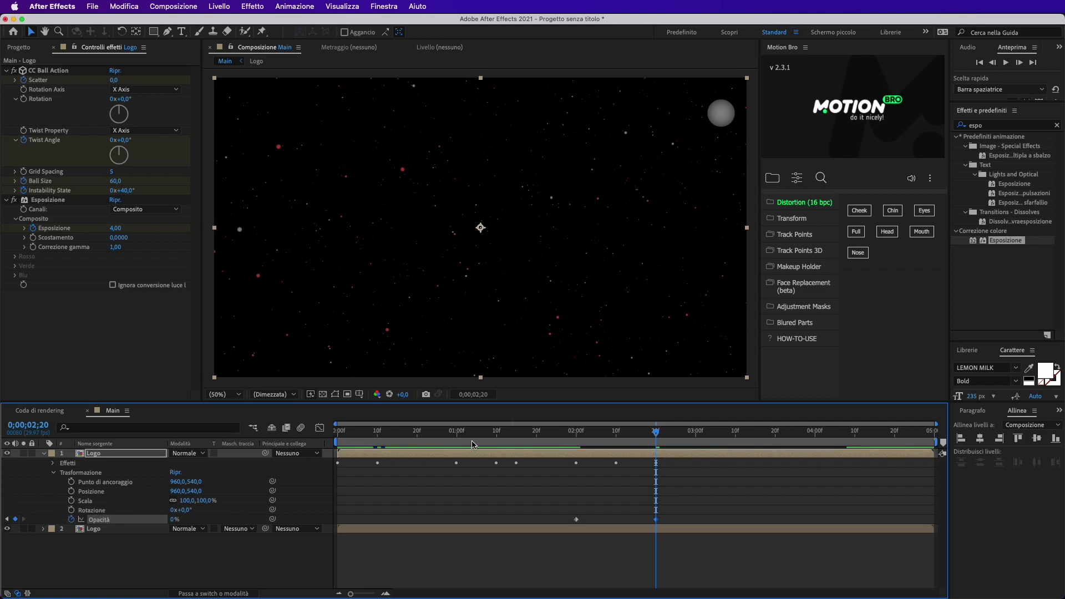
pyautogui.moveTo(464, 443); pyautogui.dragTo(398, 438)
pyautogui.press('space')
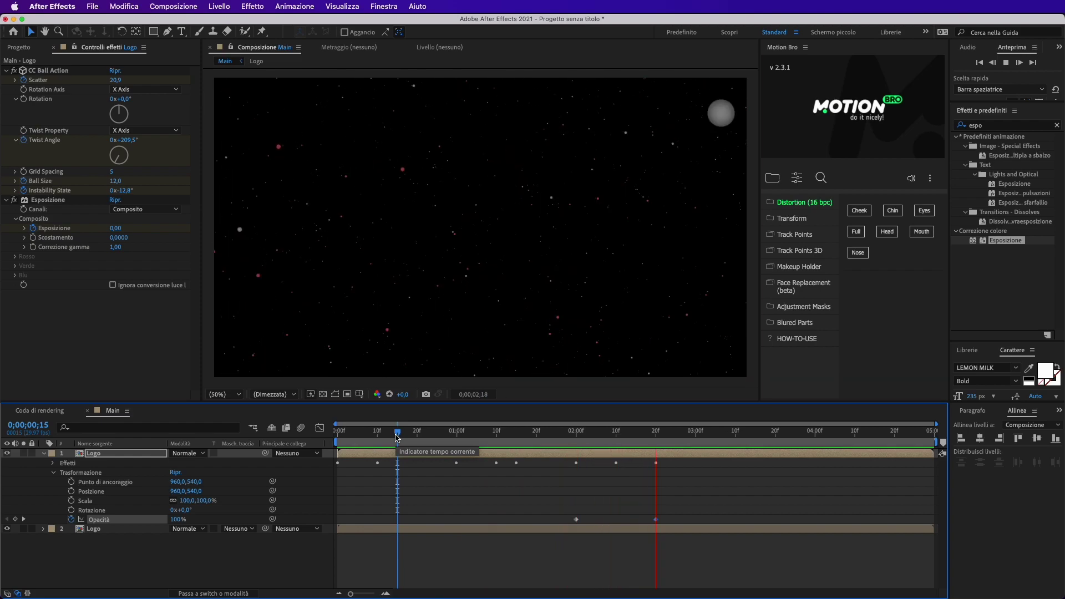
pyautogui.press('space')
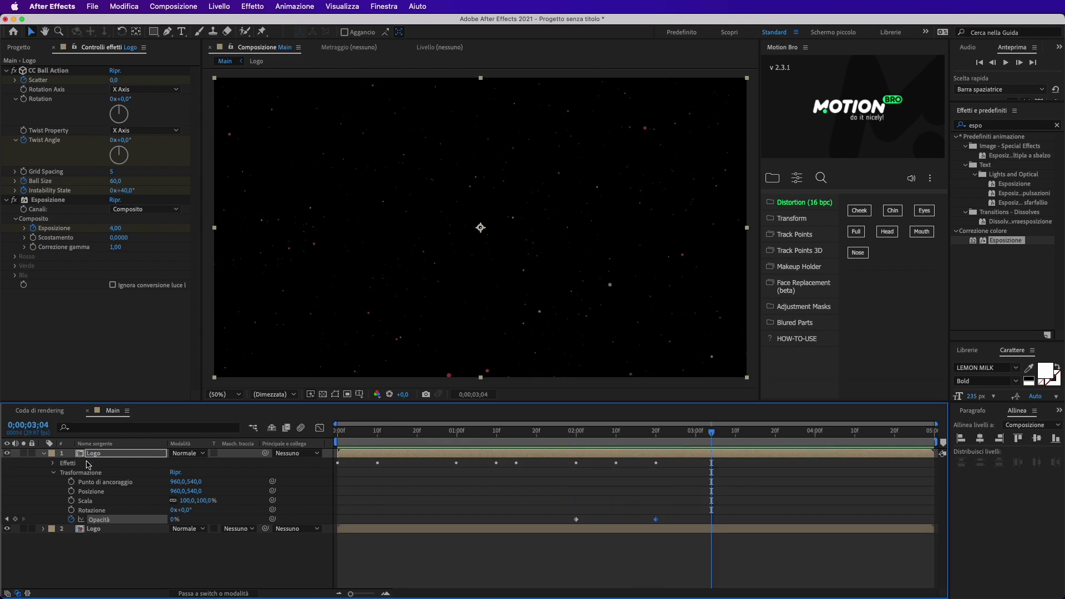
pyautogui.click(44, 455)
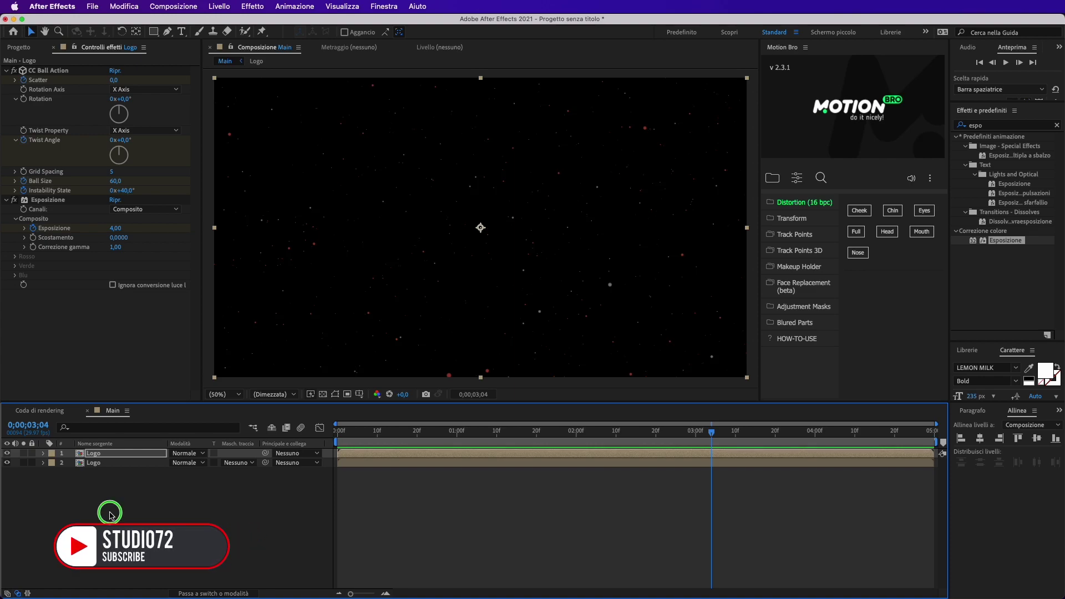
# Add a new adjustment layer at the top of the Main comp.
pyautogui.rightClick(111, 516)
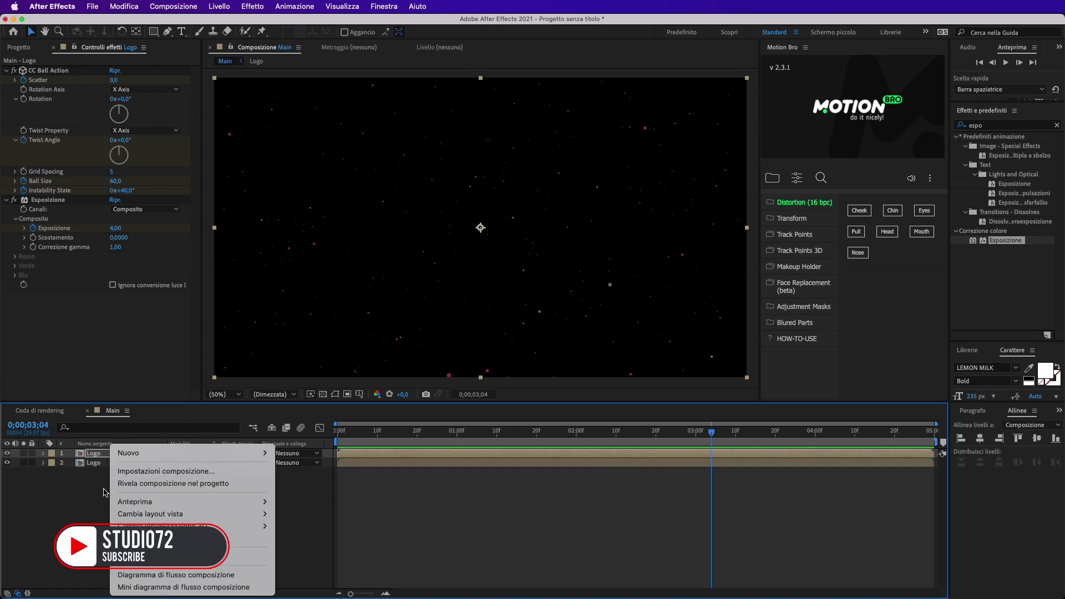
pyautogui.moveTo(133, 459)
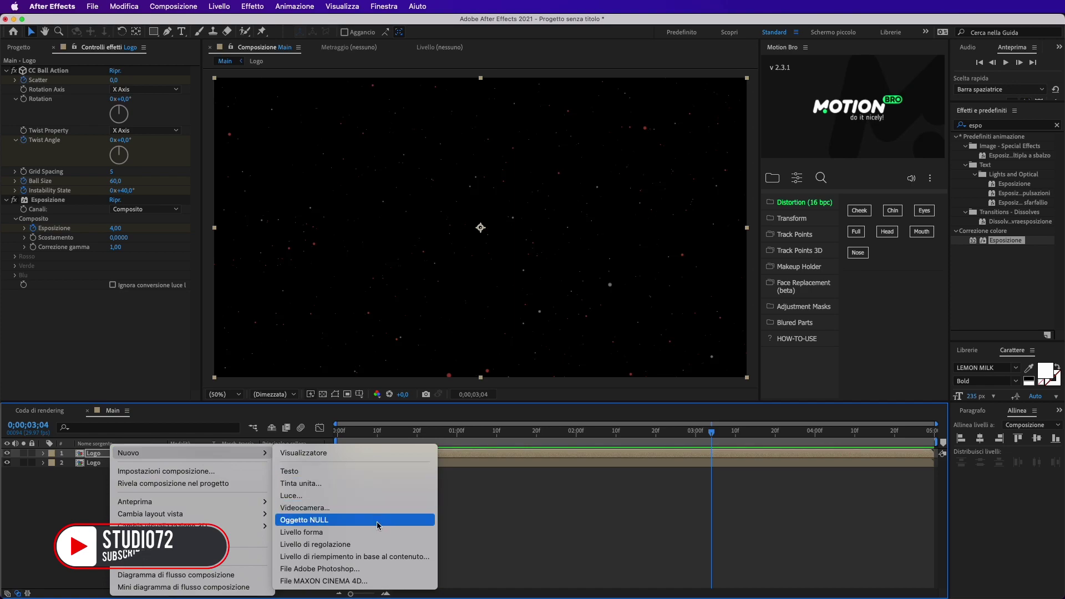
pyautogui.click(357, 544)
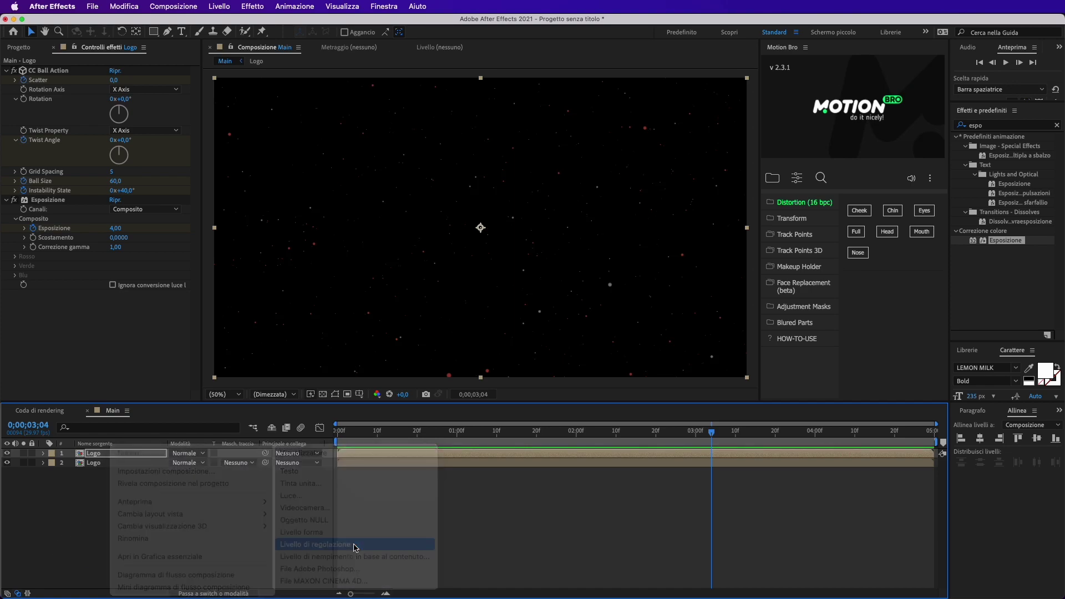
# Apply CC Force Motion Blur from Effects & Presets to the adjustment layer.
pyautogui.click(1057, 125)
pyautogui.click(995, 125)
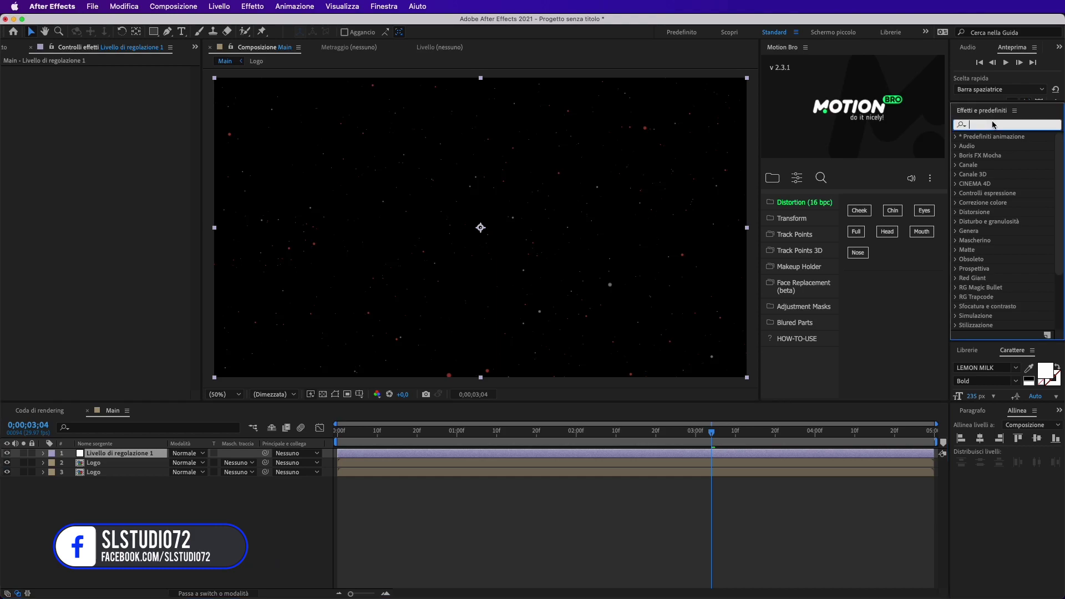
pyautogui.write('cc f')
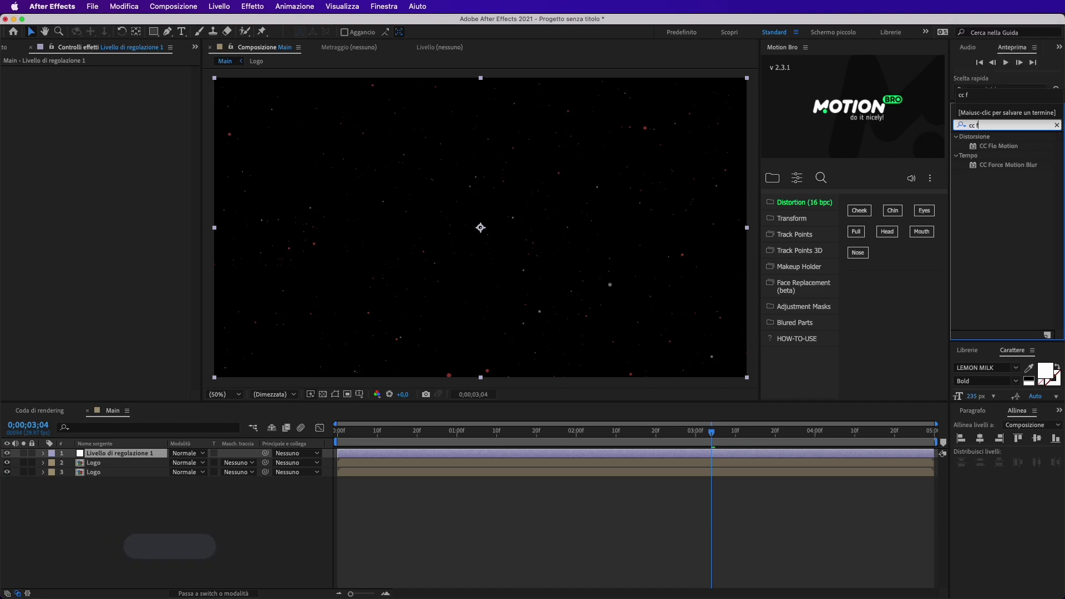
pyautogui.write('orce')
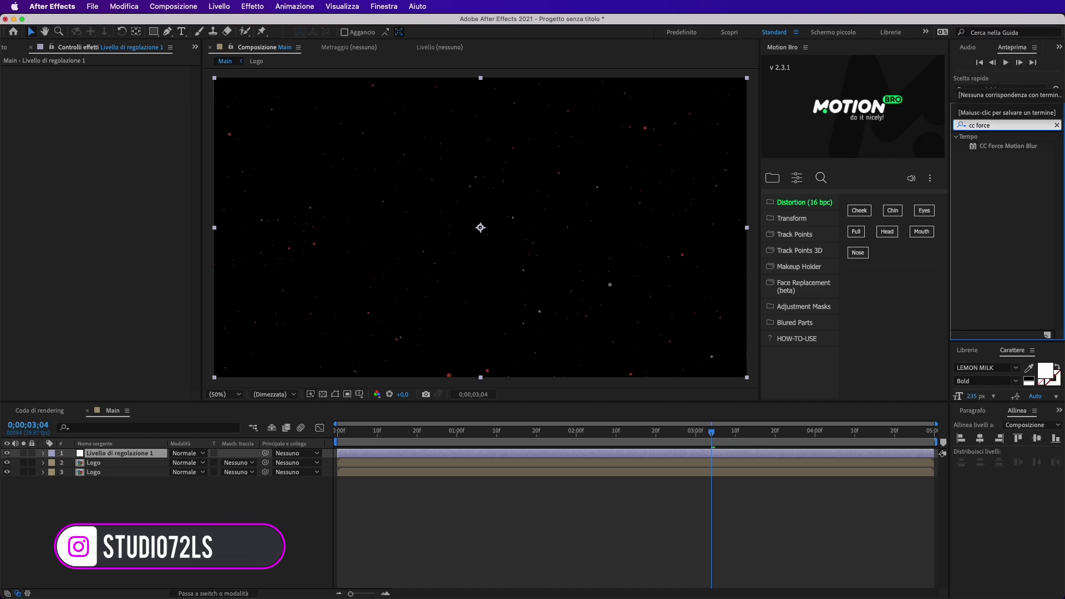
pyautogui.click(991, 148)
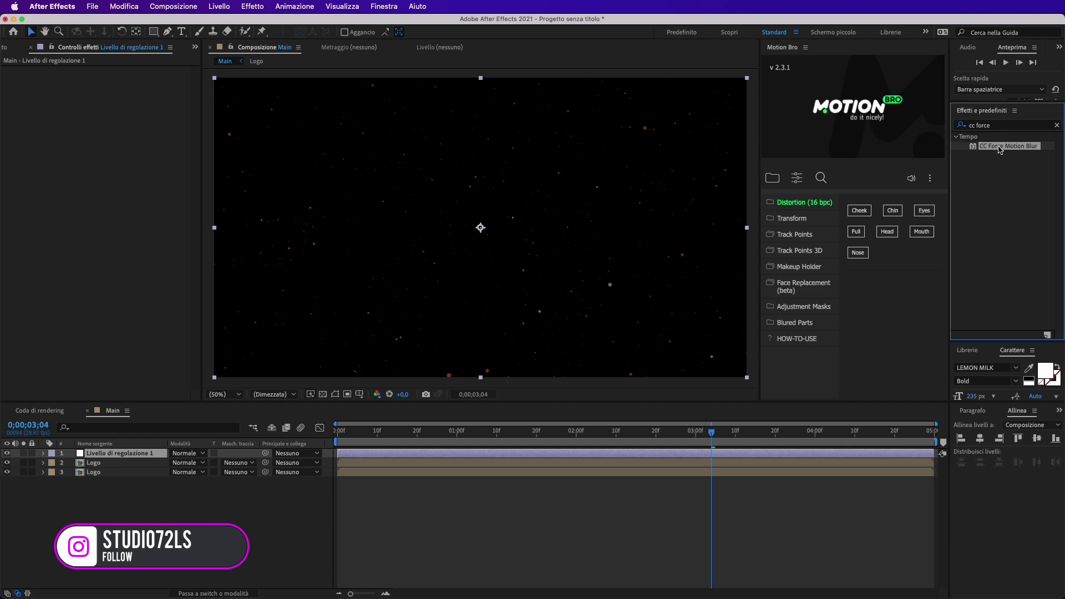
pyautogui.moveTo(1000, 150); pyautogui.dragTo(120, 458)
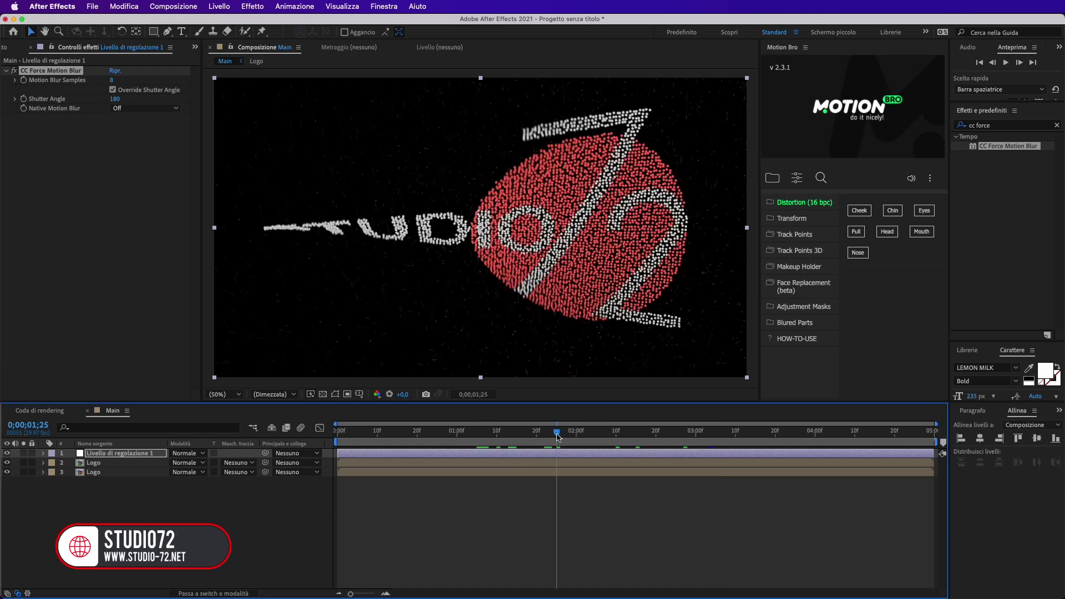
# At a frame with fast-moving particles, toggle the motion blur off and back on to compare.
pyautogui.moveTo(557, 436); pyautogui.dragTo(548, 435)
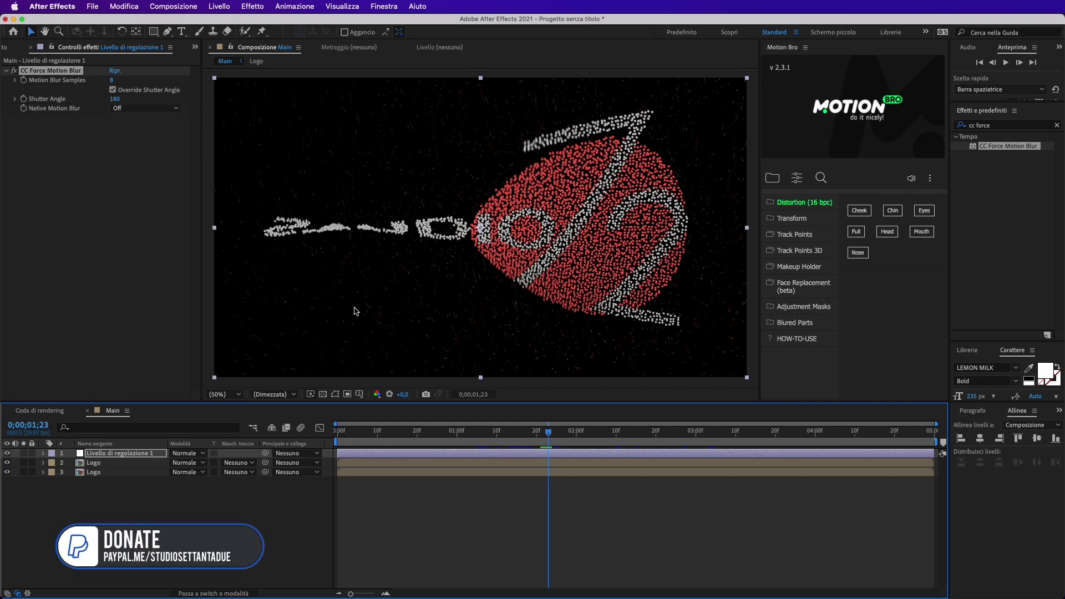
pyautogui.click(14, 73)
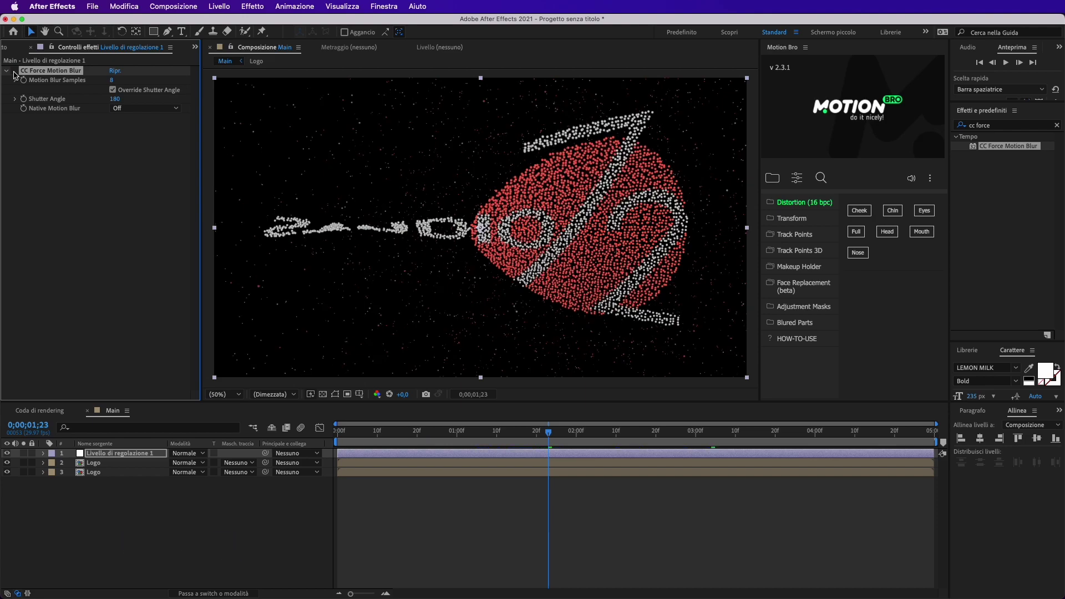
pyautogui.click(14, 71)
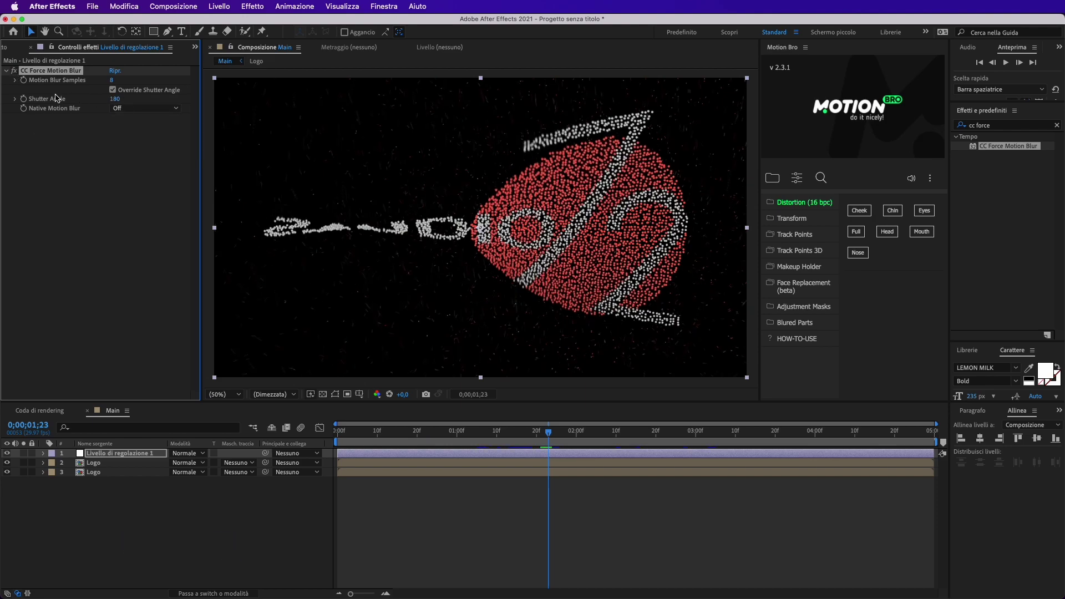
pyautogui.click(1008, 126)
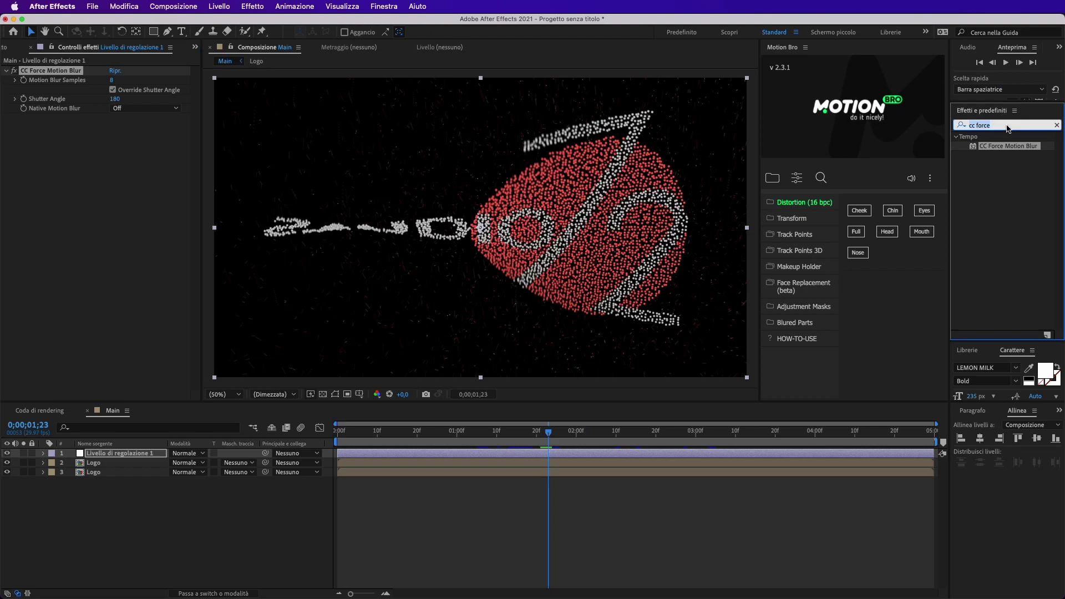
# Apply the Bagliore glow effect to the adjustment layer.
pyautogui.write('bagliore')
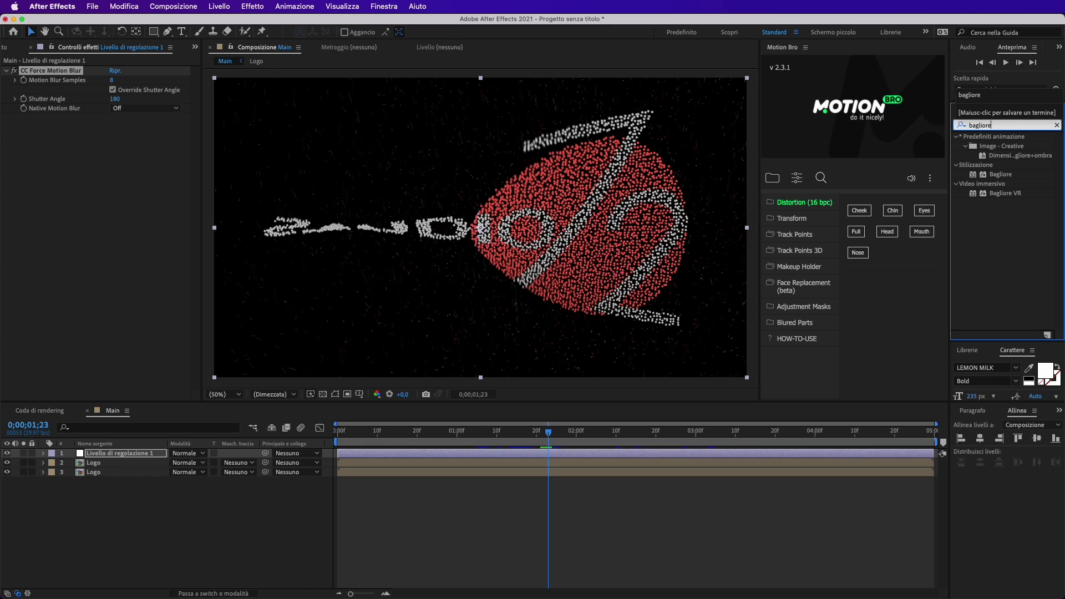
pyautogui.press('Return')
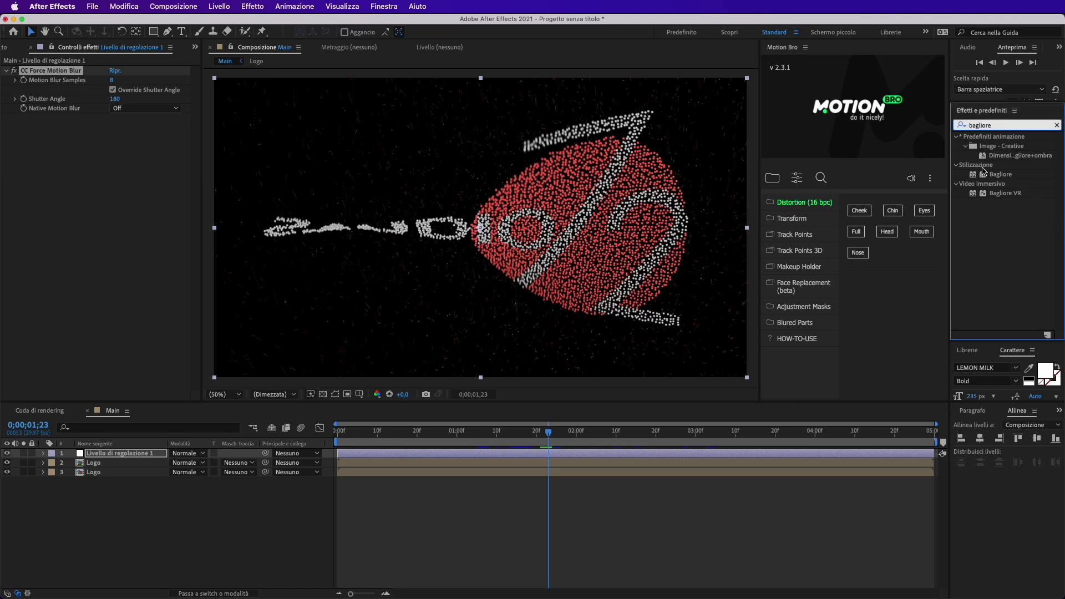
pyautogui.click(997, 175)
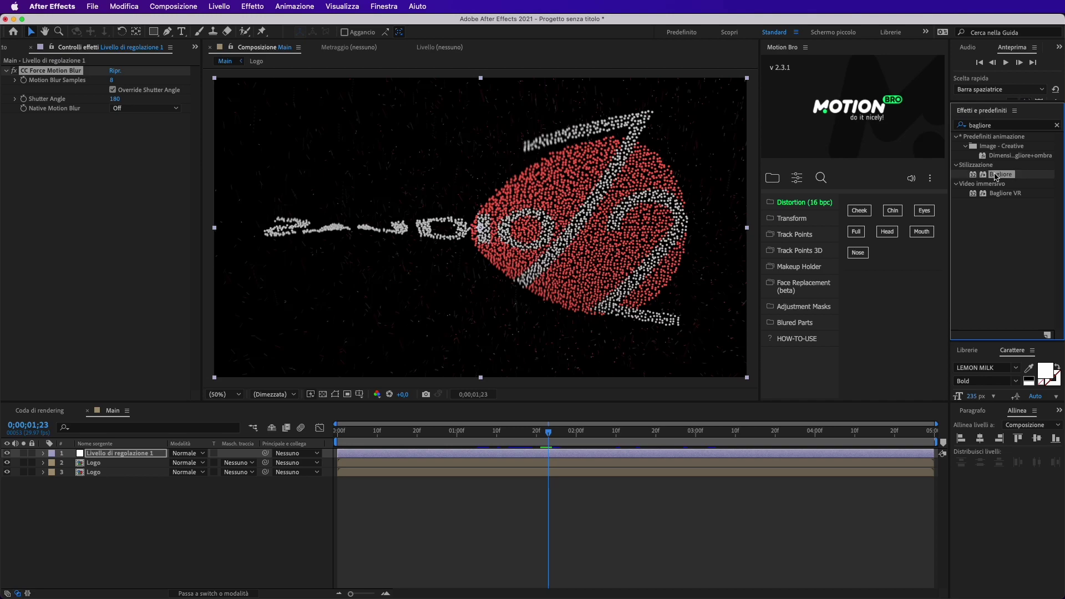
pyautogui.moveTo(1002, 179); pyautogui.dragTo(404, 211)
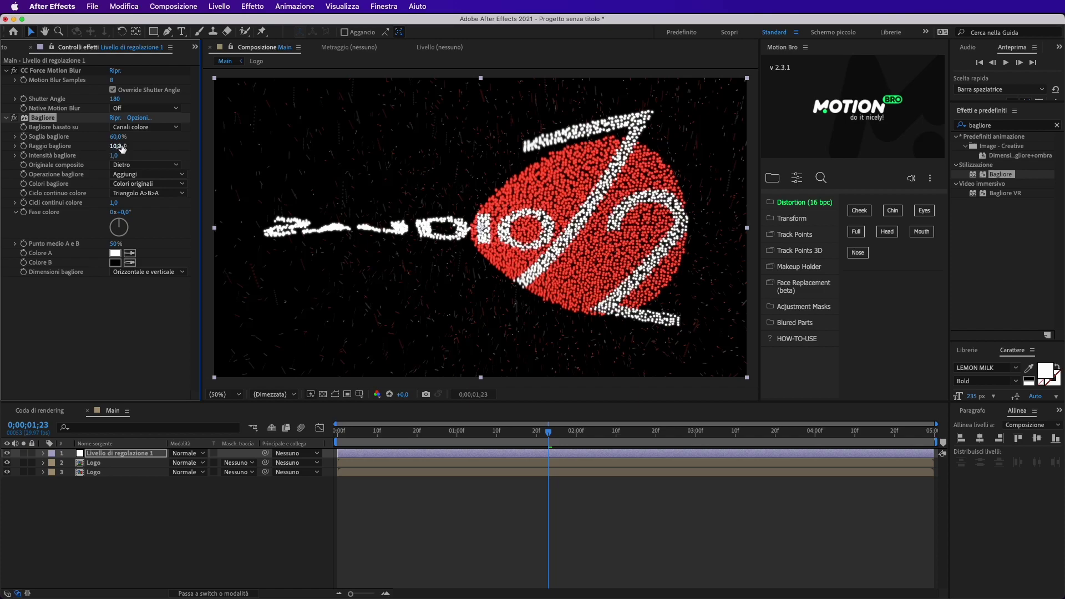
# Raise the Bagliore glow radius to 250,0 and preview the logo forming and dispersing.
pyautogui.moveTo(120, 147)
pyautogui.mouseDown()
pyautogui.moveTo(261, 151)
pyautogui.moveTo(203, 151)
pyautogui.mouseUp()
pyautogui.write('250')
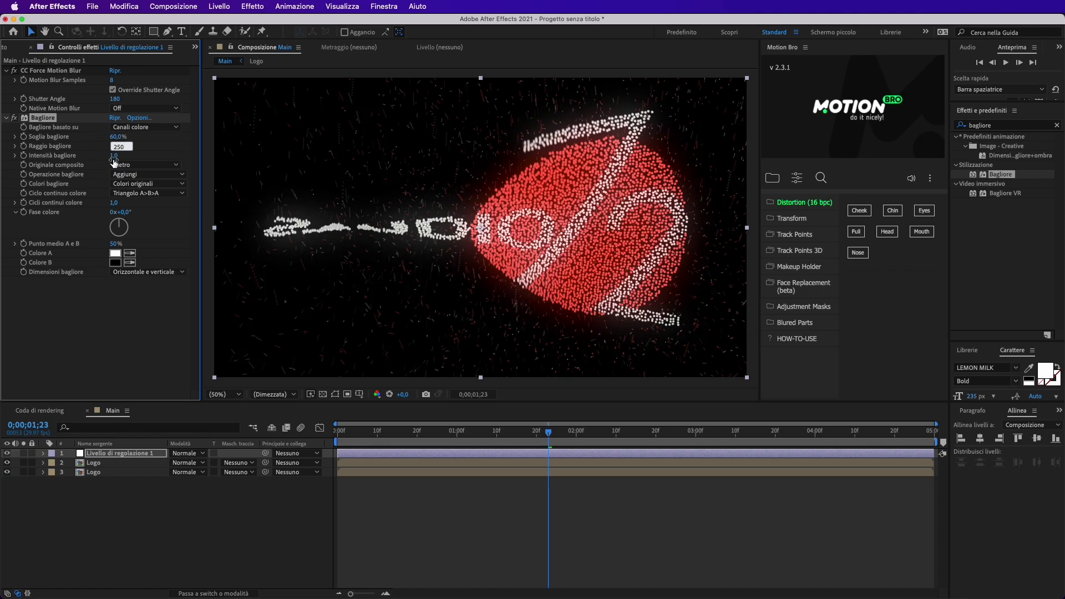
pyautogui.click(83, 314)
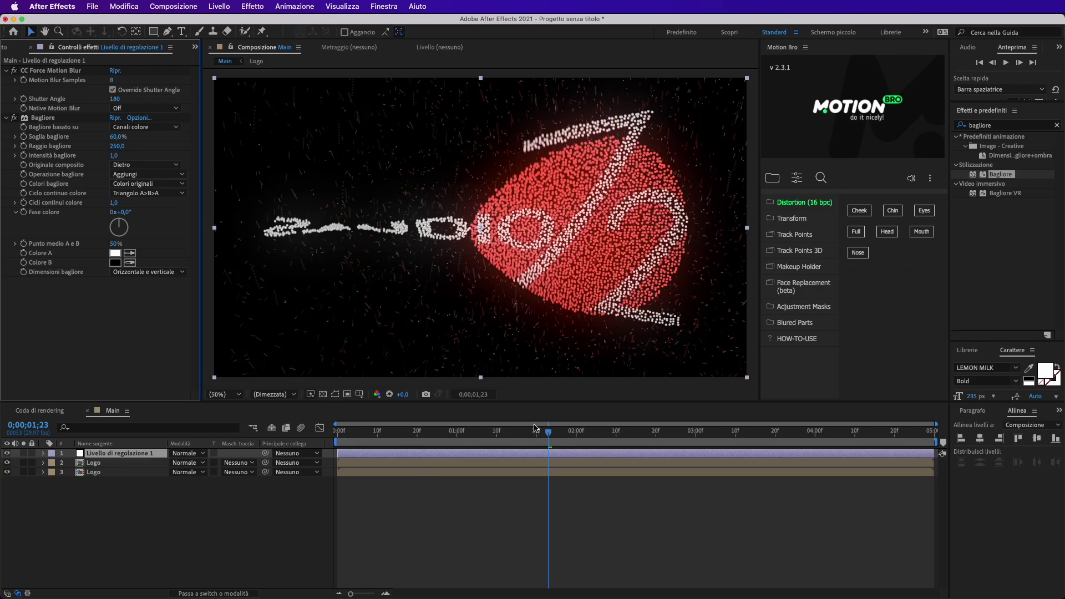
pyautogui.moveTo(548, 437)
pyautogui.mouseDown()
pyautogui.moveTo(627, 463)
pyautogui.moveTo(323, 447)
pyautogui.mouseUp()
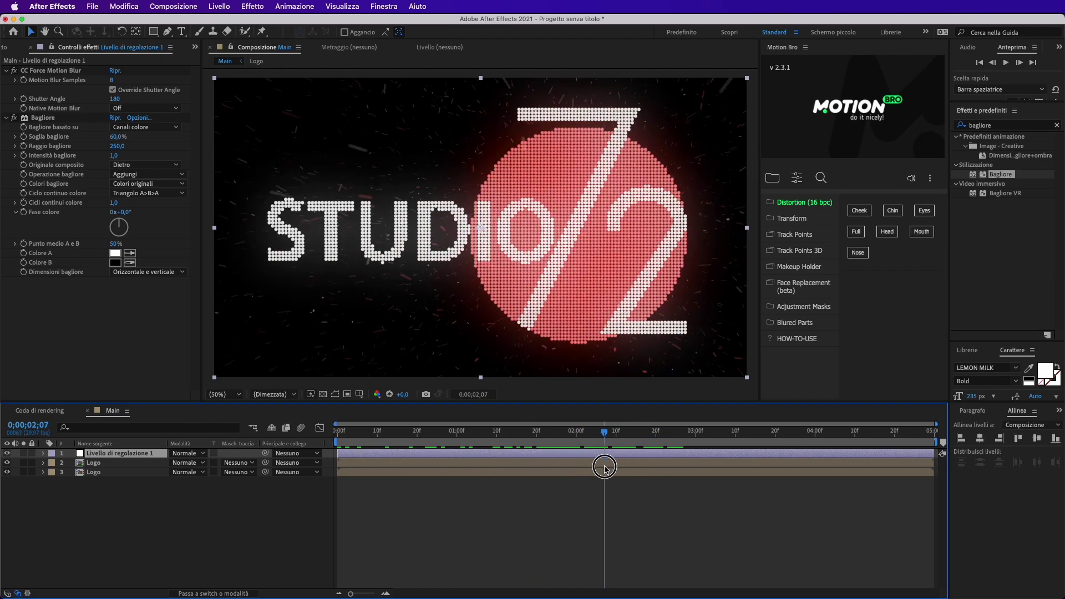
pyautogui.moveTo(339, 434)
pyautogui.mouseDown()
pyautogui.moveTo(484, 432)
pyautogui.moveTo(266, 434)
pyautogui.mouseUp()
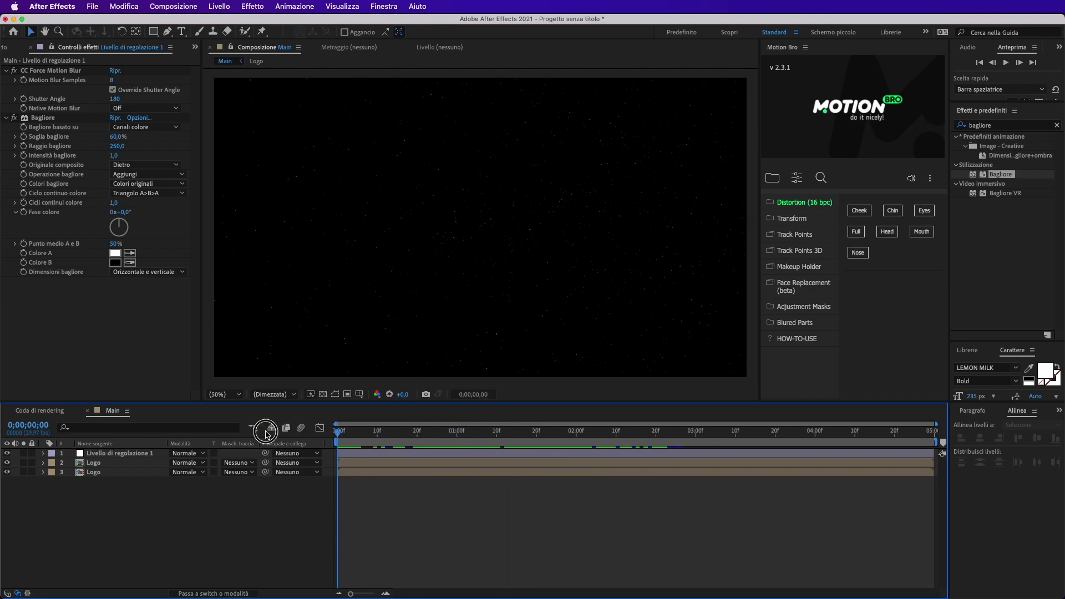
# Add camera Videocamera 1 (24 mm preset) and keyframe its Position 960,540,-1280 at 0;00;00;00.
pyautogui.rightClick(144, 524)
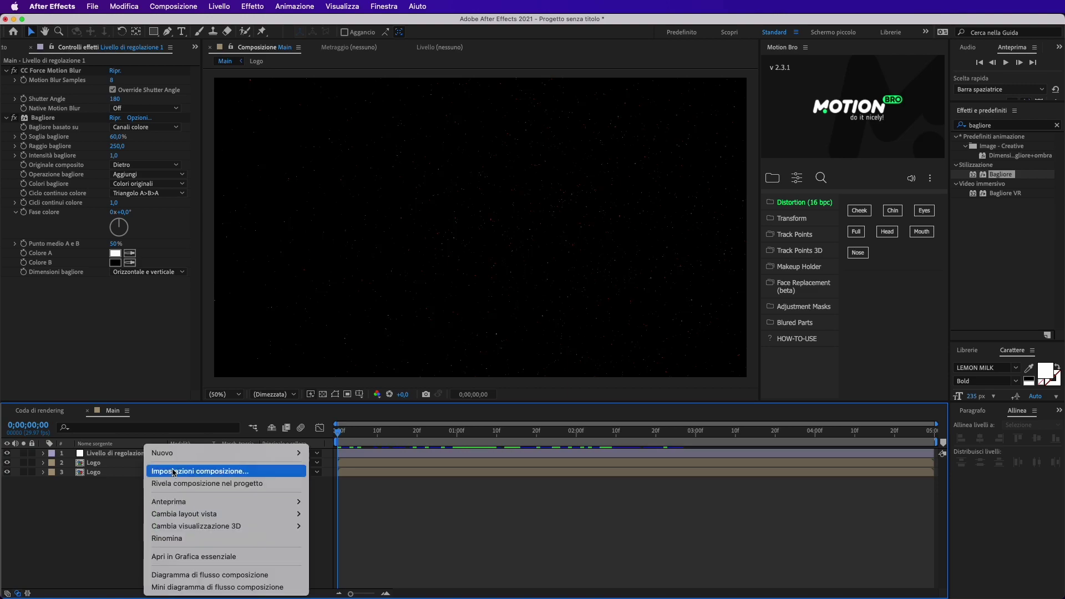
pyautogui.moveTo(175, 456)
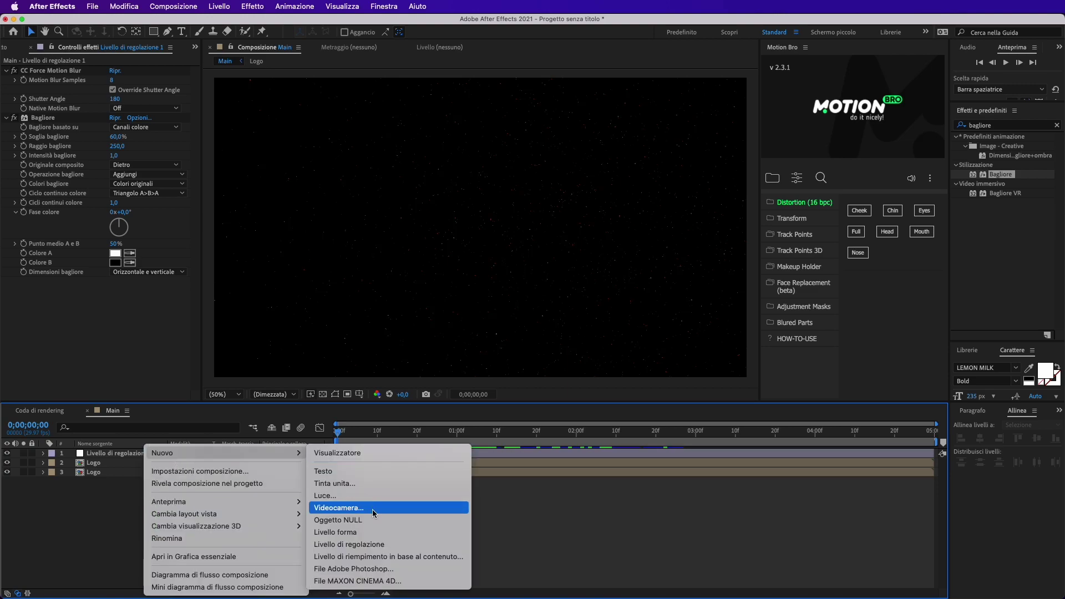
pyautogui.click(355, 508)
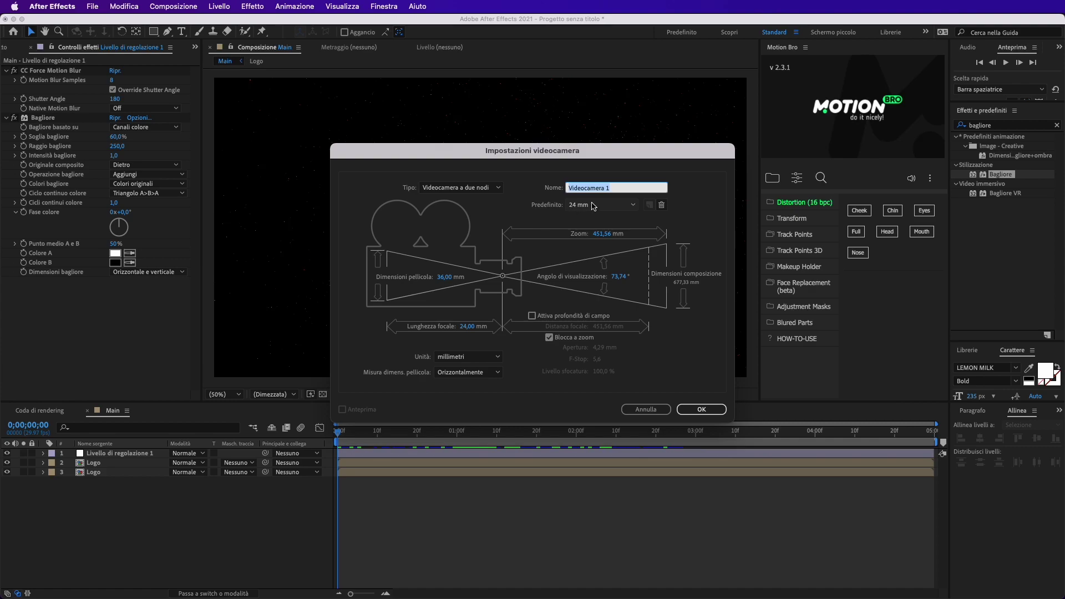
pyautogui.click(702, 410)
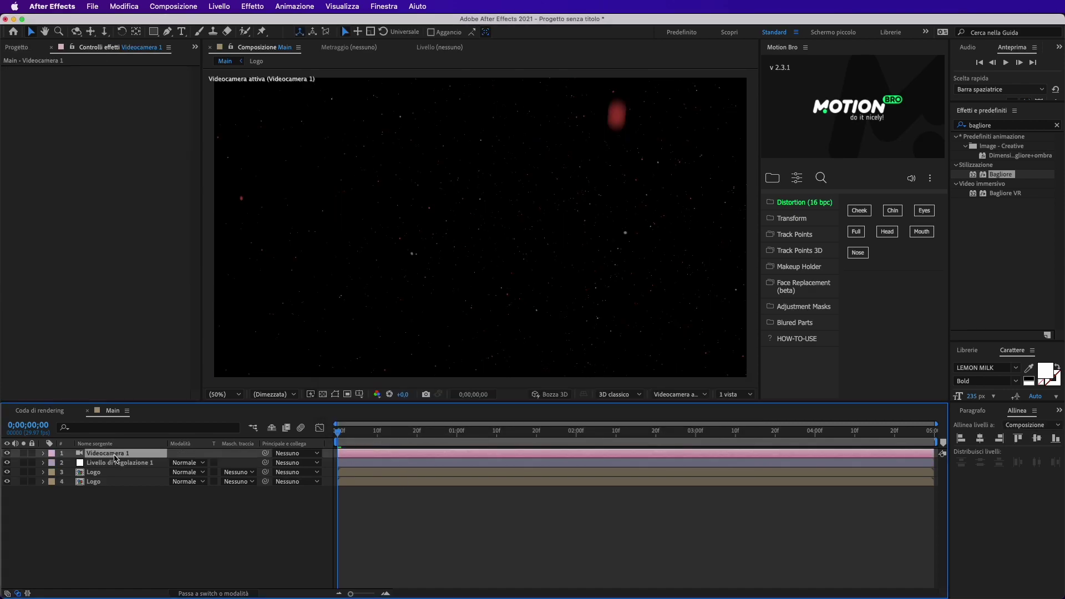
pyautogui.press('p')
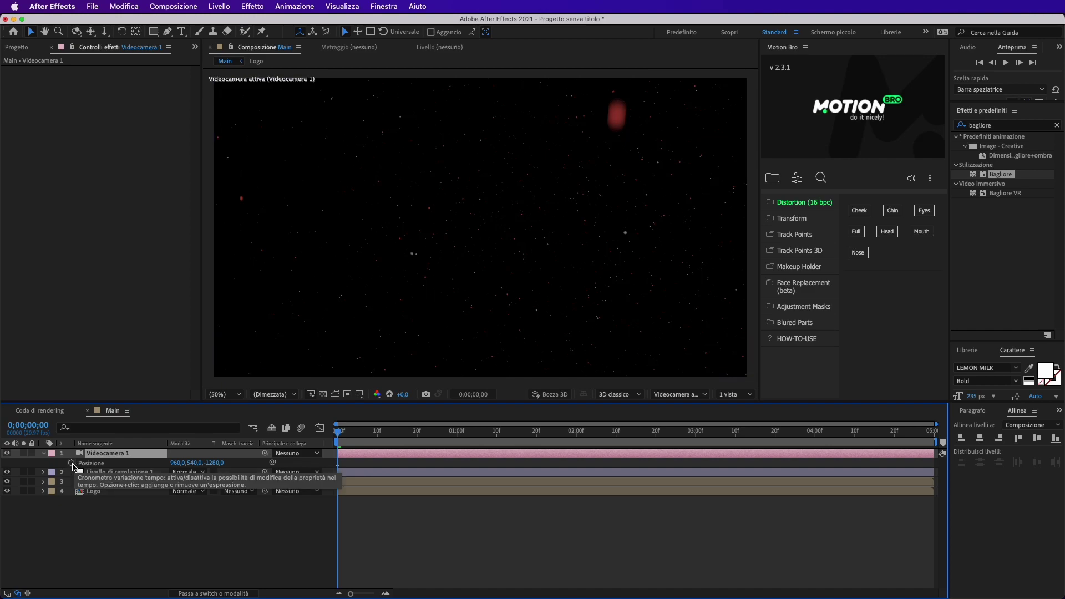
pyautogui.click(72, 463)
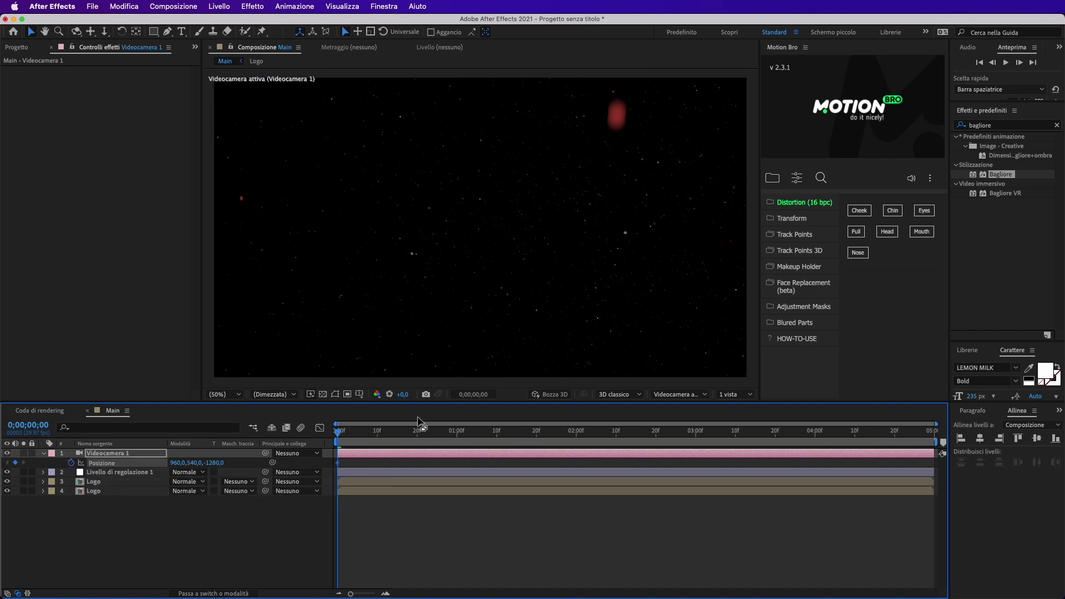
# Keyframe the camera's Z Position at -30,0 on frame 0 and -1076,0 at 0;00;01;15.
pyautogui.moveTo(338, 434); pyautogui.dragTo(330, 439)
pyautogui.moveTo(216, 462); pyautogui.dragTo(648, 492)
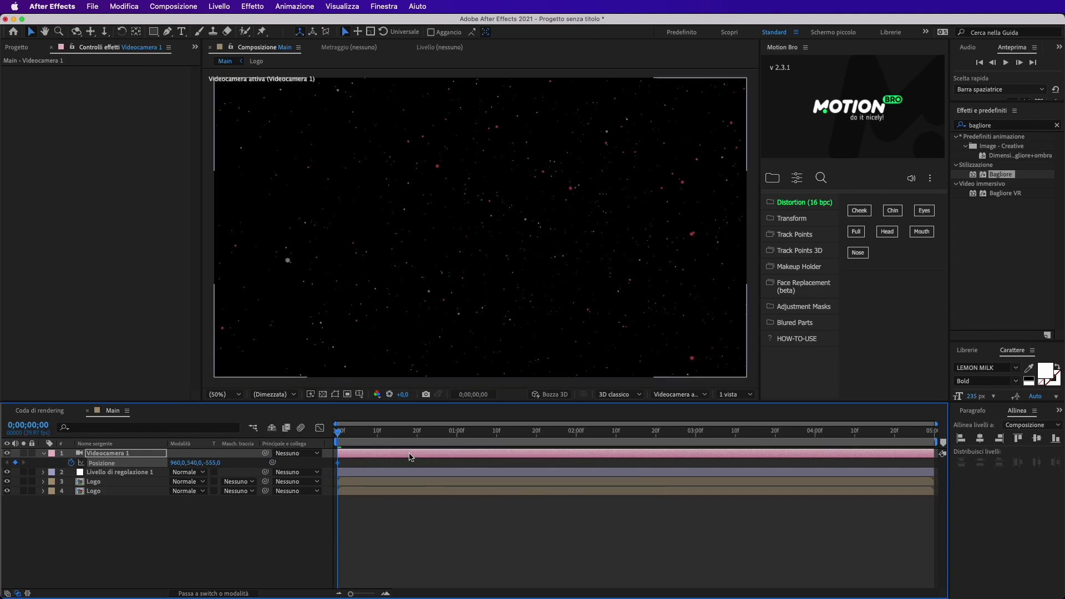
pyautogui.moveTo(222, 468)
pyautogui.mouseDown()
pyautogui.moveTo(505, 470)
pyautogui.moveTo(479, 469)
pyautogui.mouseUp()
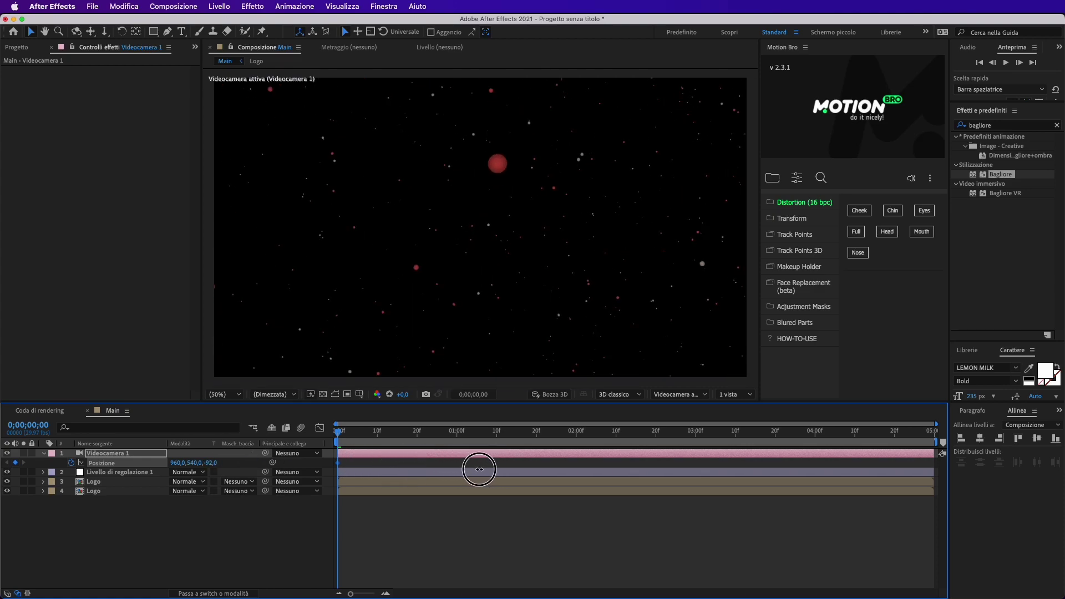
pyautogui.moveTo(211, 468)
pyautogui.mouseDown()
pyautogui.moveTo(323, 465)
pyautogui.moveTo(612, 489)
pyautogui.moveTo(281, 492)
pyautogui.mouseUp()
pyautogui.moveTo(211, 463); pyautogui.dragTo(145, 469)
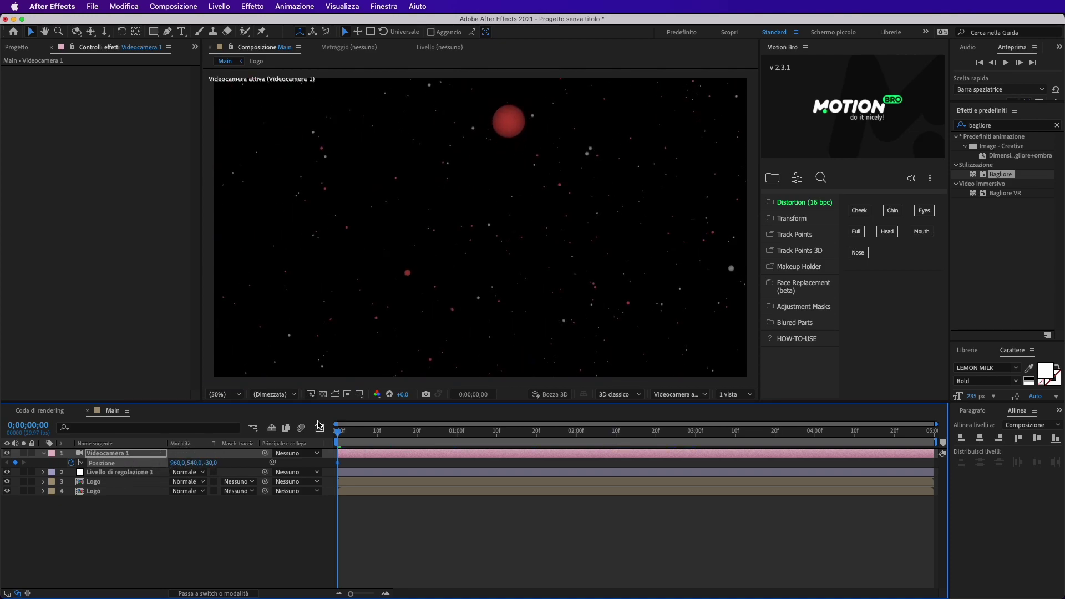
pyautogui.moveTo(348, 447)
pyautogui.mouseDown()
pyautogui.moveTo(419, 442)
pyautogui.moveTo(517, 461)
pyautogui.mouseUp()
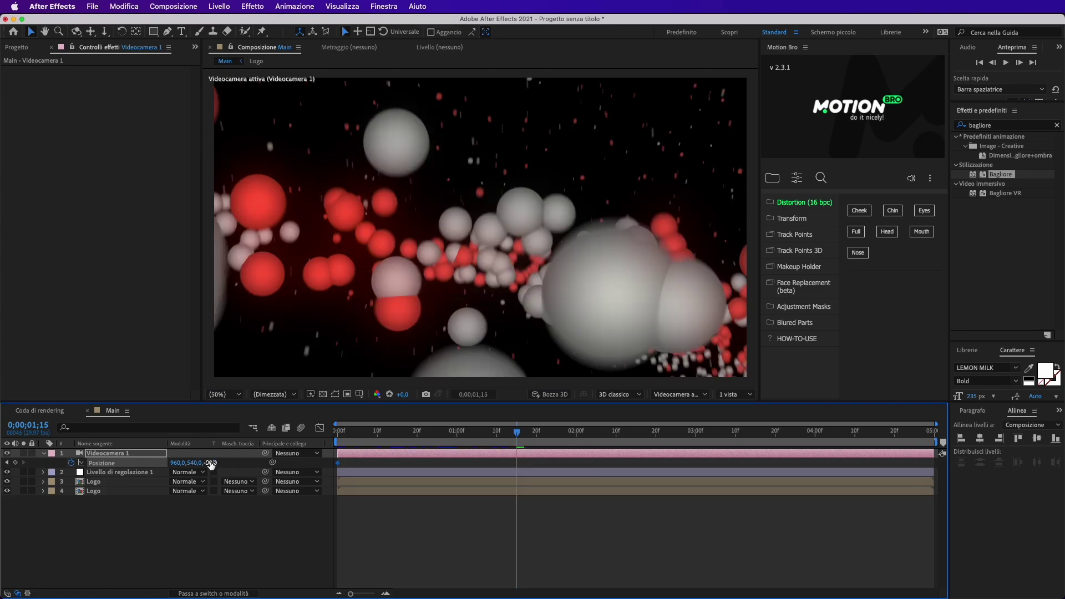
pyautogui.moveTo(211, 464); pyautogui.dragTo(3, 464)
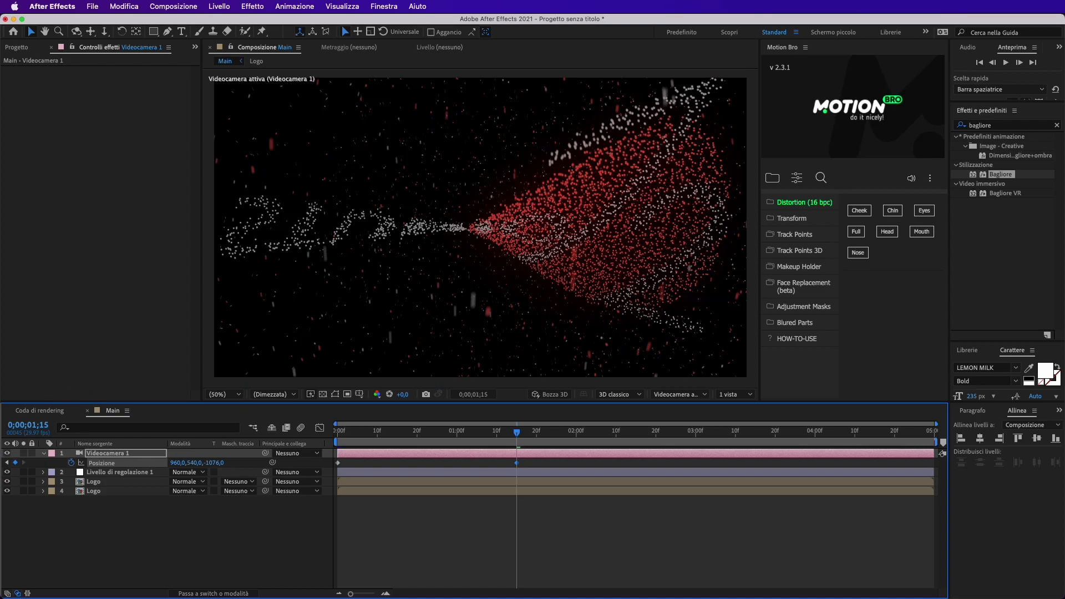
# Add a third camera Position keyframe at 0;00;02;20 with Z -2064,0 and preview the move.
pyautogui.moveTo(516, 433); pyautogui.dragTo(655, 447)
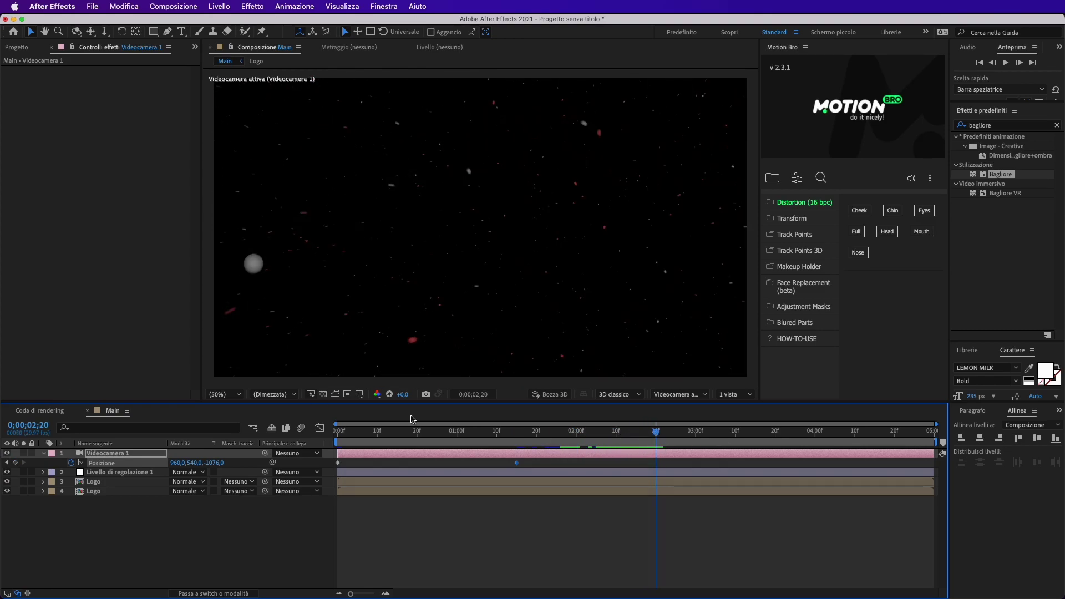
pyautogui.moveTo(221, 467)
pyautogui.mouseDown()
pyautogui.moveTo(89, 476)
pyautogui.moveTo(632, 430)
pyautogui.moveTo(615, 434)
pyautogui.mouseUp()
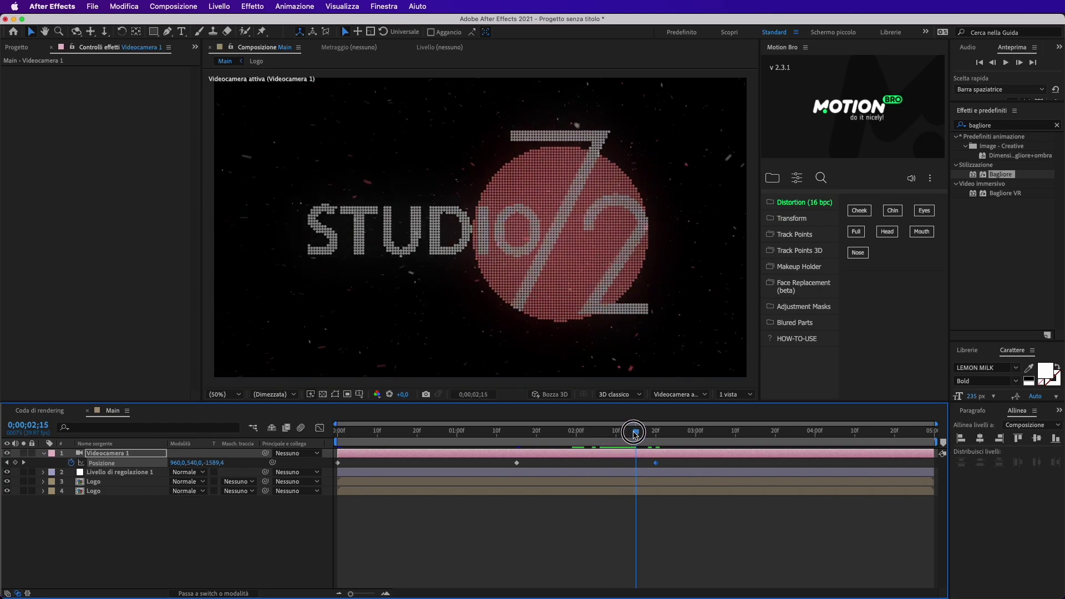
pyautogui.moveTo(615, 434)
pyautogui.mouseDown()
pyautogui.moveTo(642, 434)
pyautogui.moveTo(629, 434)
pyautogui.mouseUp()
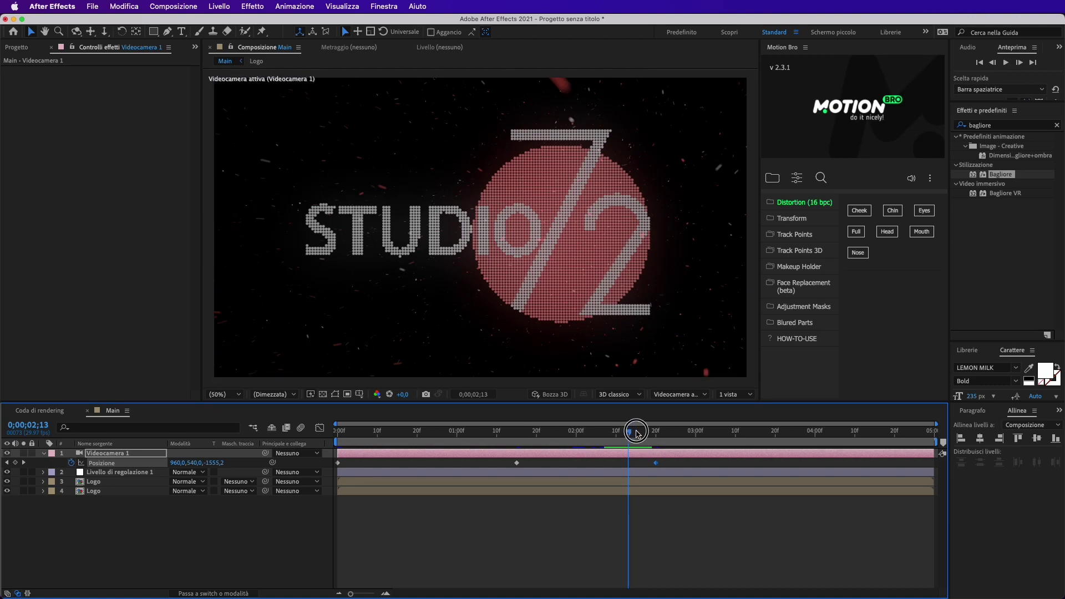
pyautogui.moveTo(629, 429); pyautogui.dragTo(659, 434)
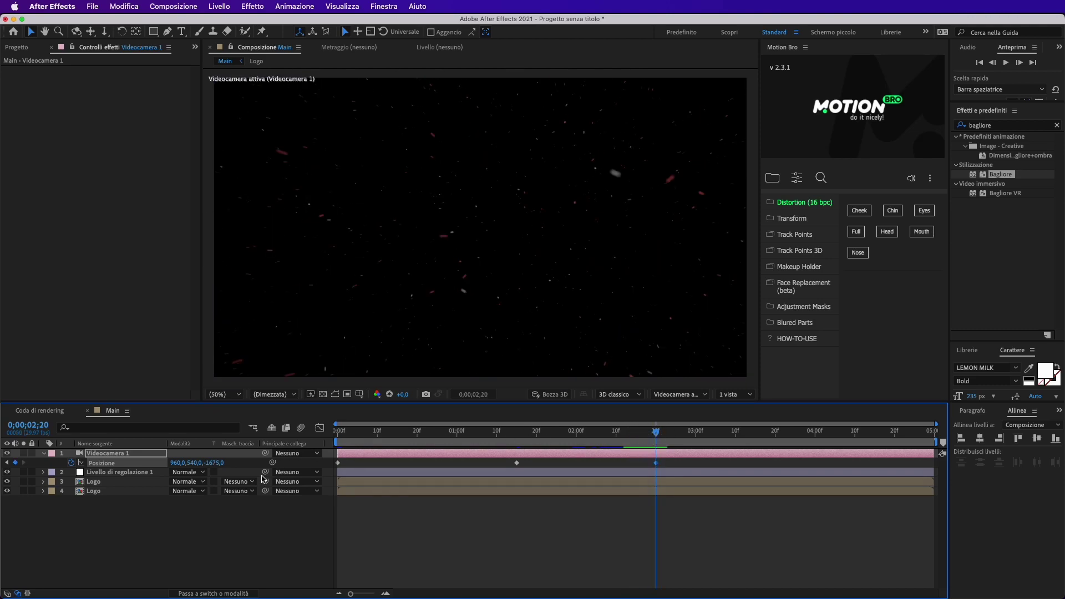
pyautogui.moveTo(225, 468); pyautogui.dragTo(25, 473)
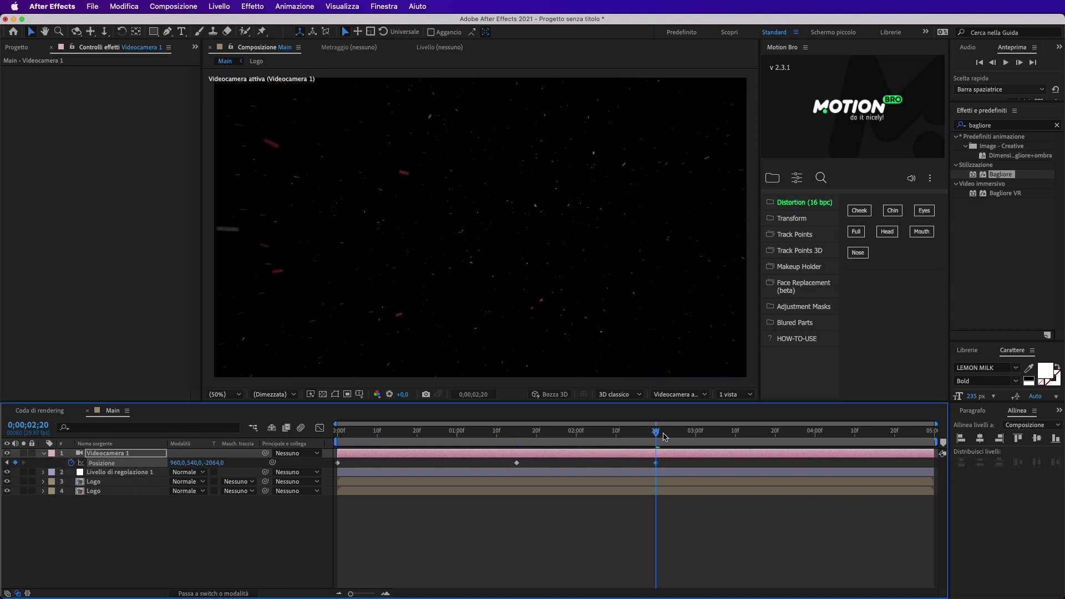
pyautogui.moveTo(665, 437); pyautogui.dragTo(338, 434)
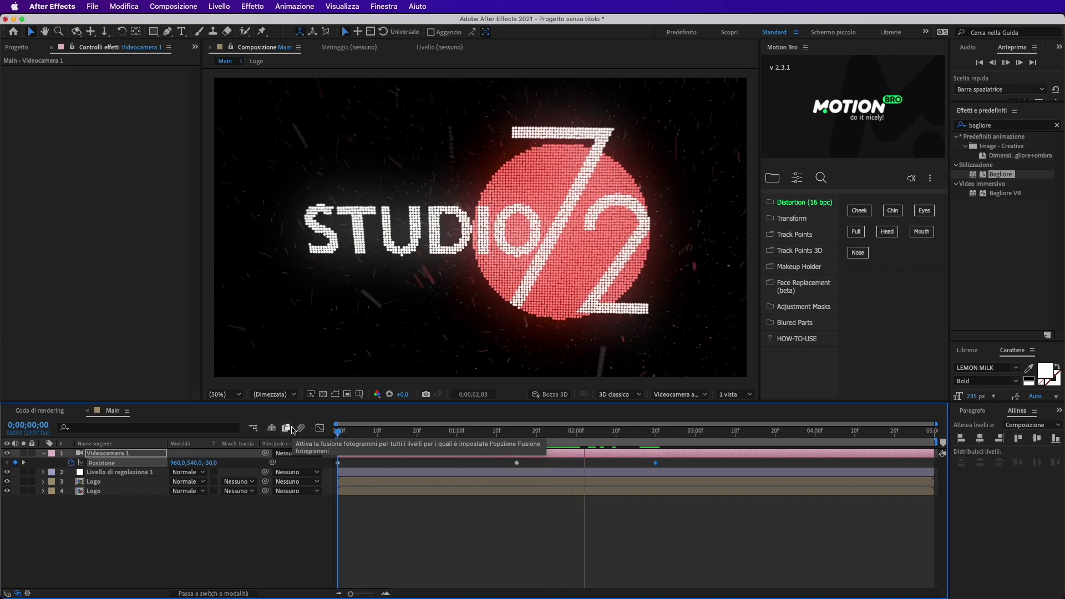
pyautogui.press('space')
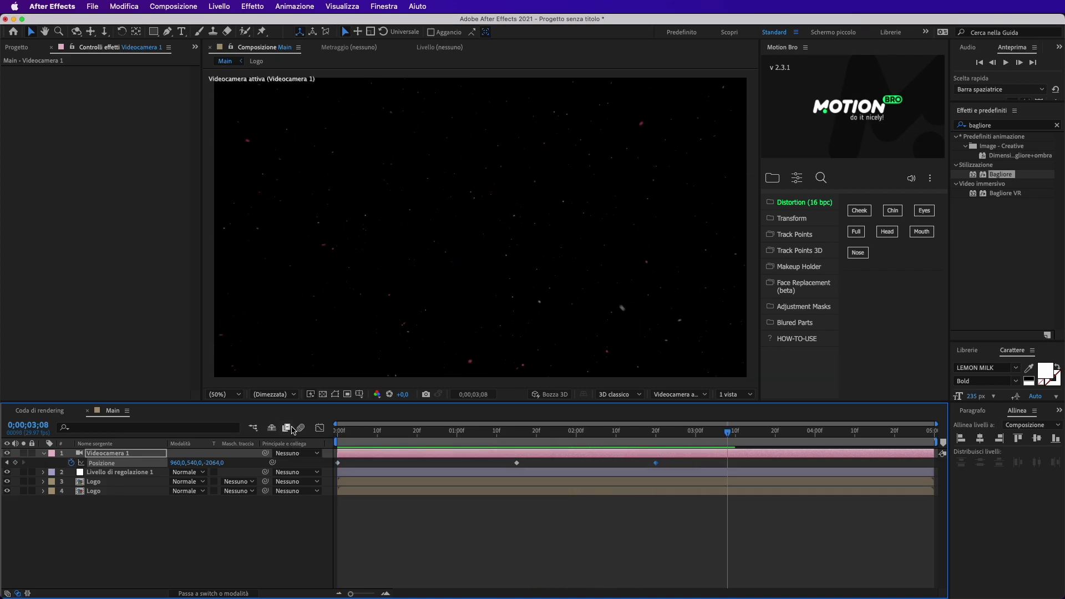
# Shift the middle camera keyframe earlier and select all three Position keyframes.
pyautogui.click(481, 431)
pyautogui.moveTo(517, 463); pyautogui.dragTo(493, 465)
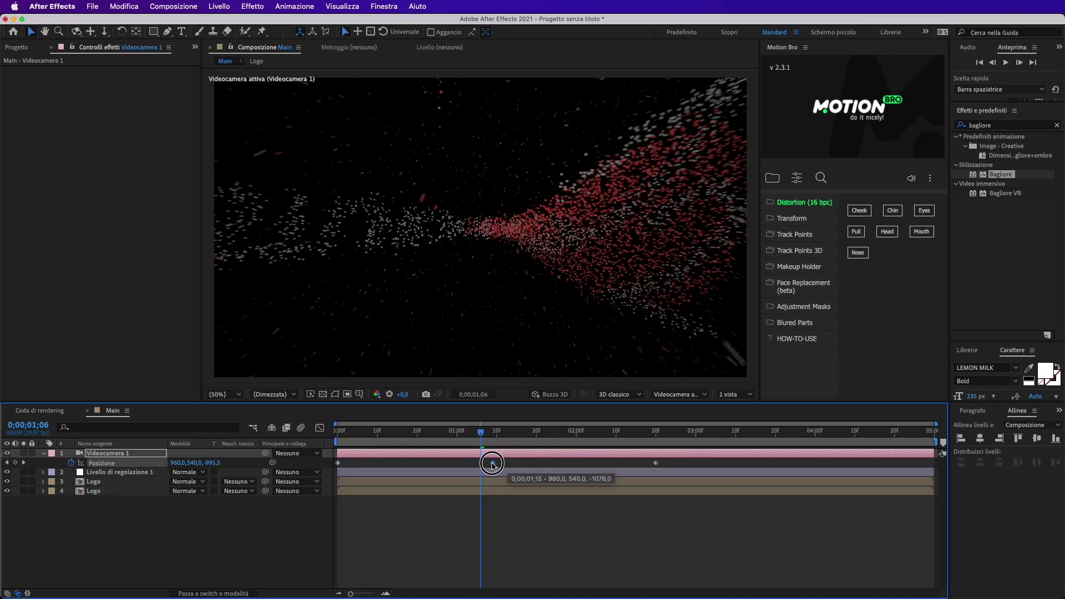
pyautogui.moveTo(481, 430)
pyautogui.mouseDown()
pyautogui.moveTo(386, 451)
pyautogui.moveTo(611, 449)
pyautogui.moveTo(586, 455)
pyautogui.moveTo(600, 455)
pyautogui.mouseUp()
pyautogui.click(559, 557)
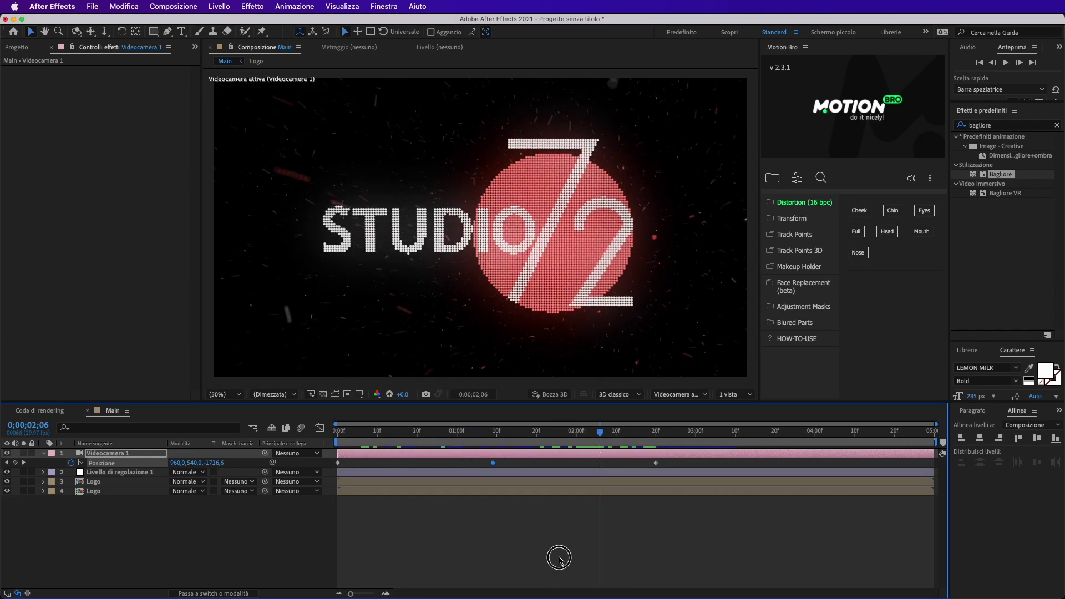
pyautogui.moveTo(684, 465); pyautogui.dragTo(337, 468)
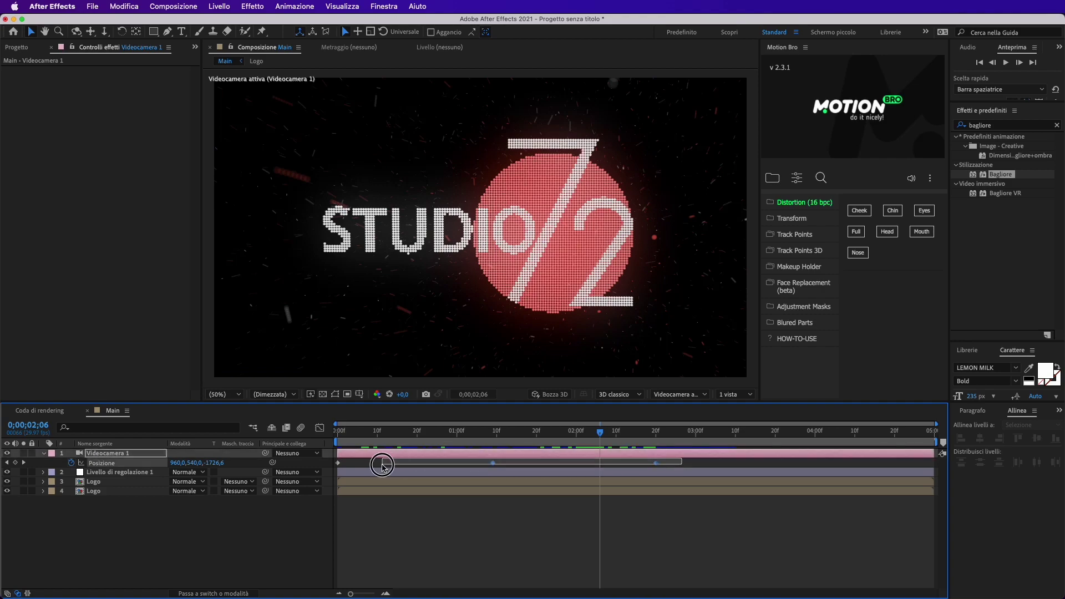
# Apply Easy Ease to the three camera Position keyframes and show the speed graph.
pyautogui.rightClick(338, 465)
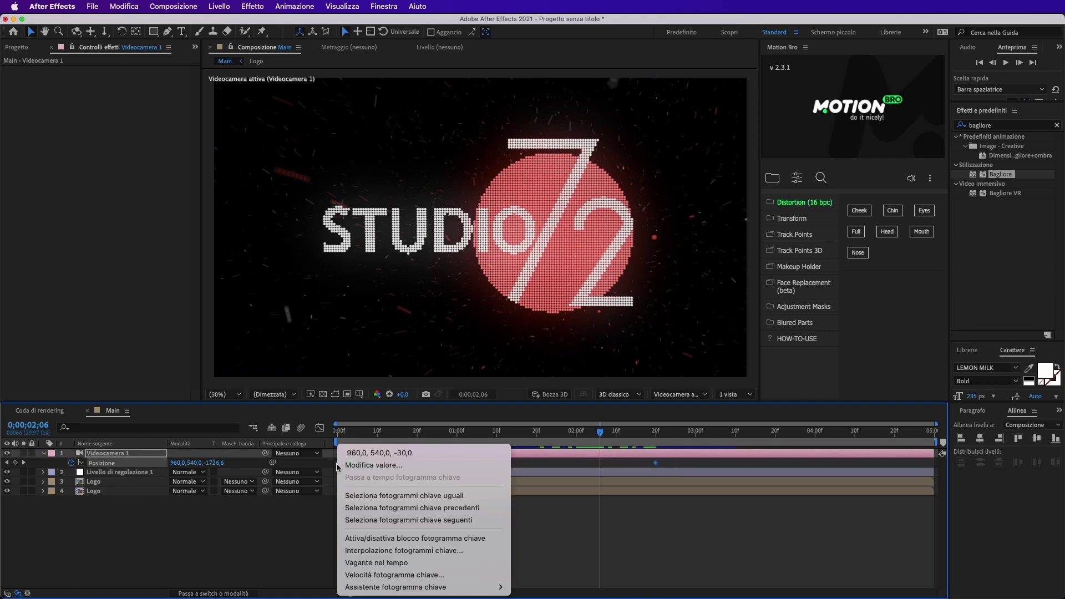
pyautogui.moveTo(384, 587)
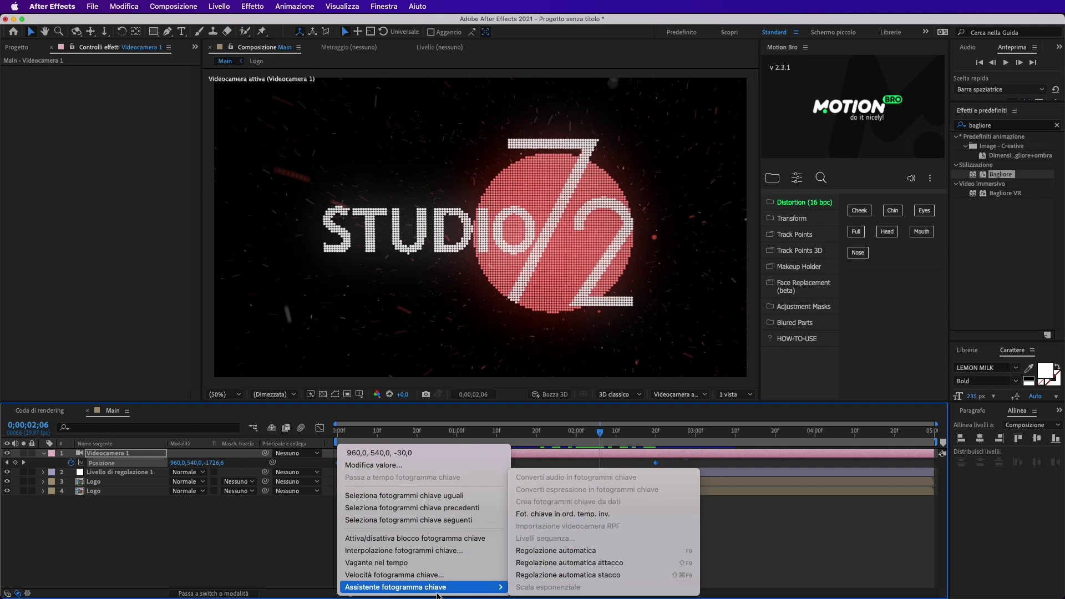
pyautogui.click(560, 551)
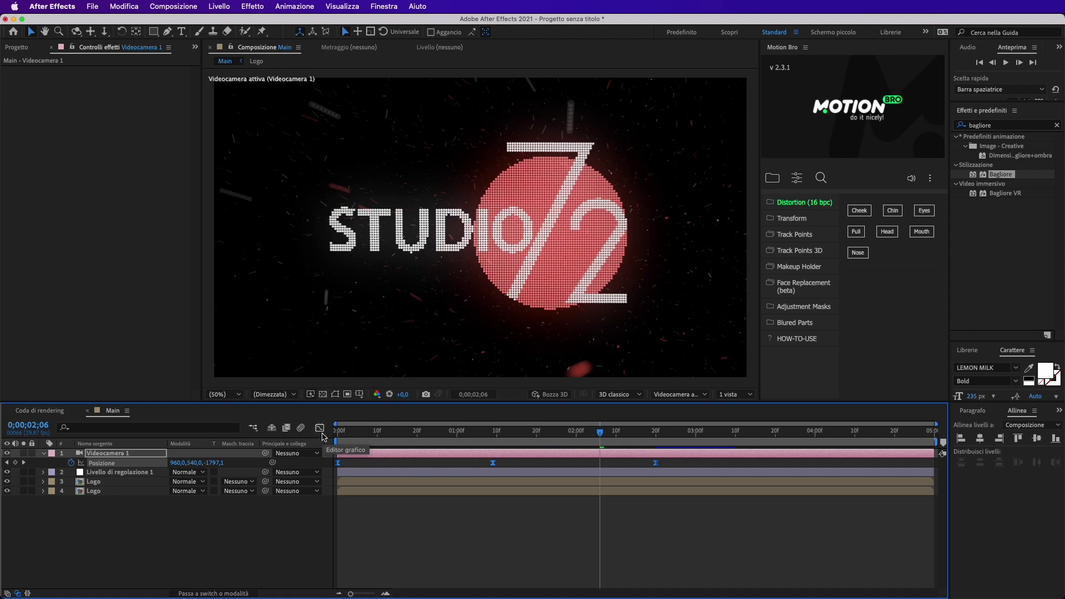
pyautogui.click(320, 429)
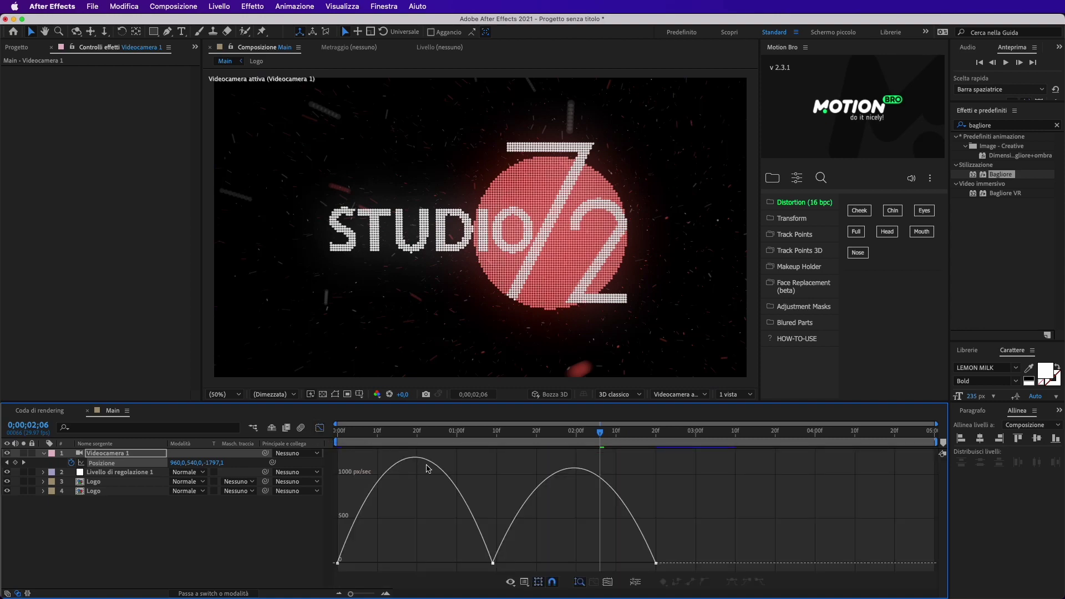
# Raise the first keyframe's starting speed and lengthen the last keyframe's ease-in, then preview.
pyautogui.moveTo(600, 432); pyautogui.dragTo(338, 432)
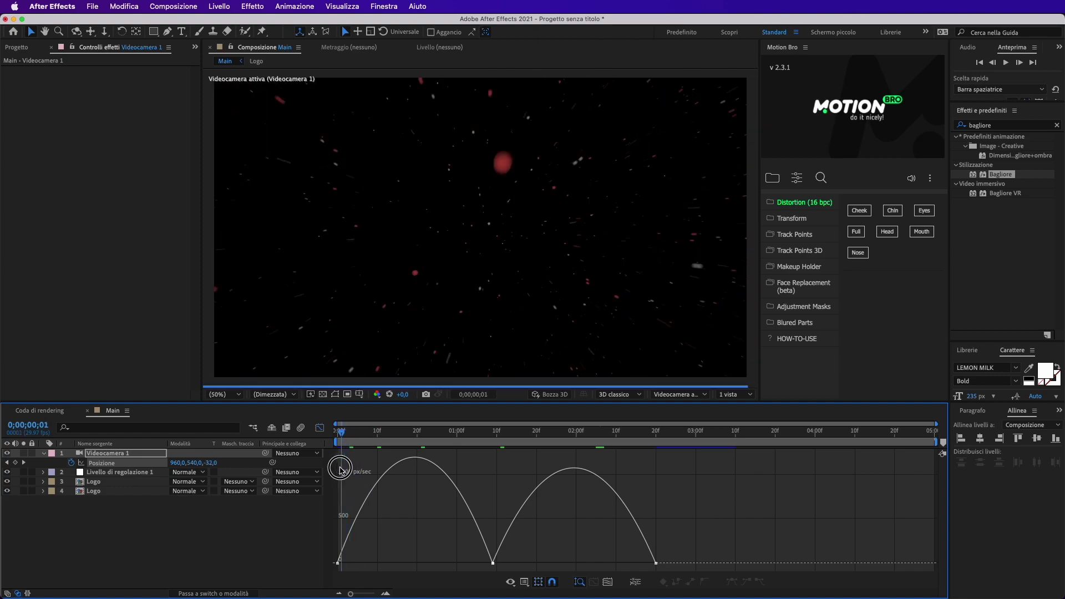
pyautogui.moveTo(493, 563); pyautogui.dragTo(497, 546)
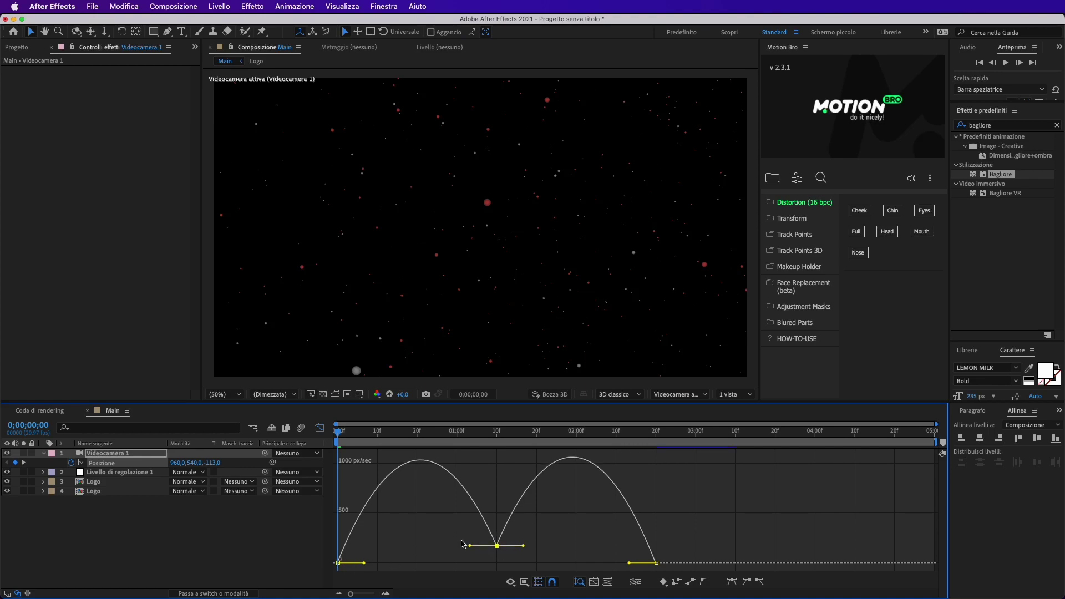
pyautogui.moveTo(338, 563); pyautogui.dragTo(340, 546)
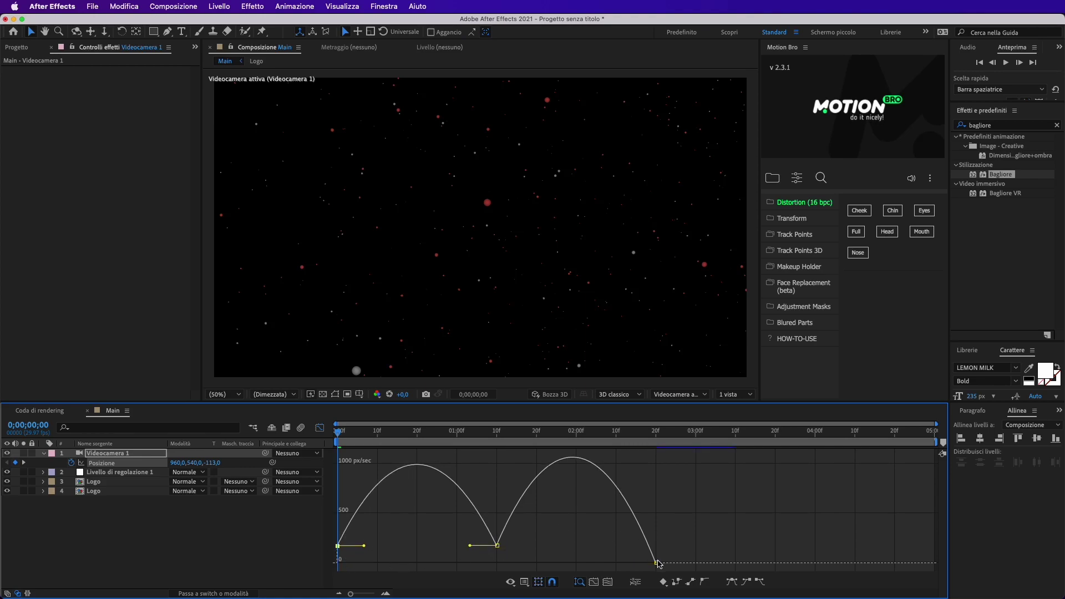
pyautogui.moveTo(630, 563); pyautogui.dragTo(528, 557)
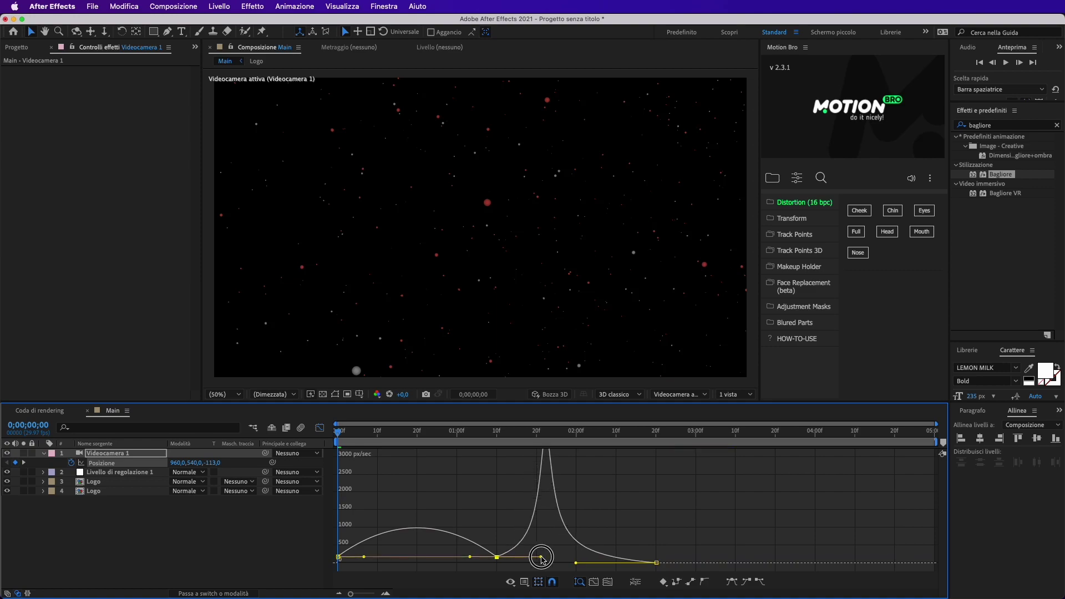
pyautogui.moveTo(541, 557); pyautogui.dragTo(524, 557)
pyautogui.click(337, 557)
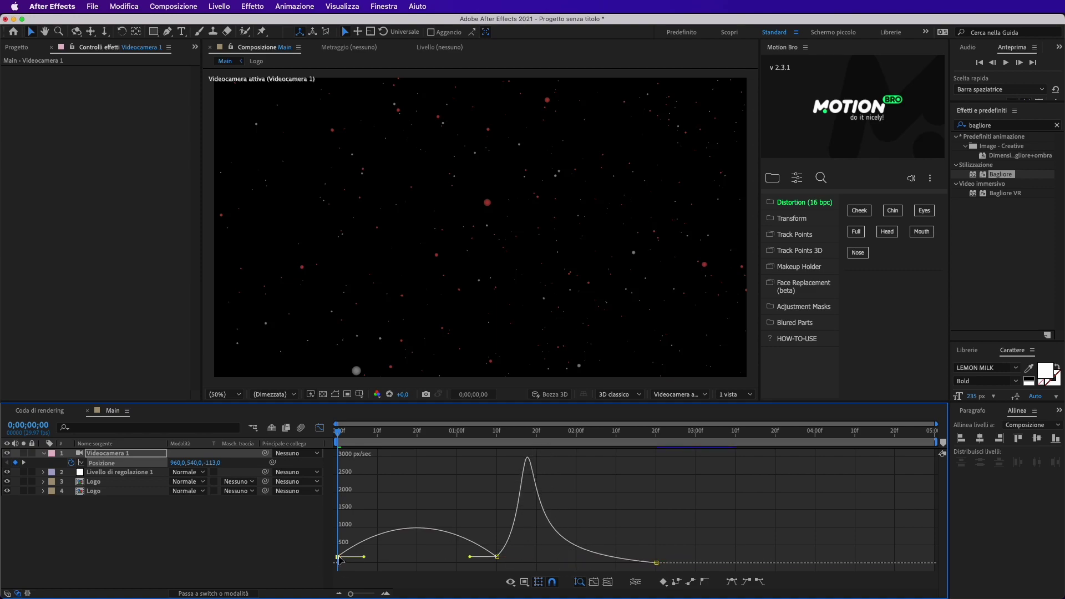
pyautogui.moveTo(365, 556); pyautogui.dragTo(365, 549)
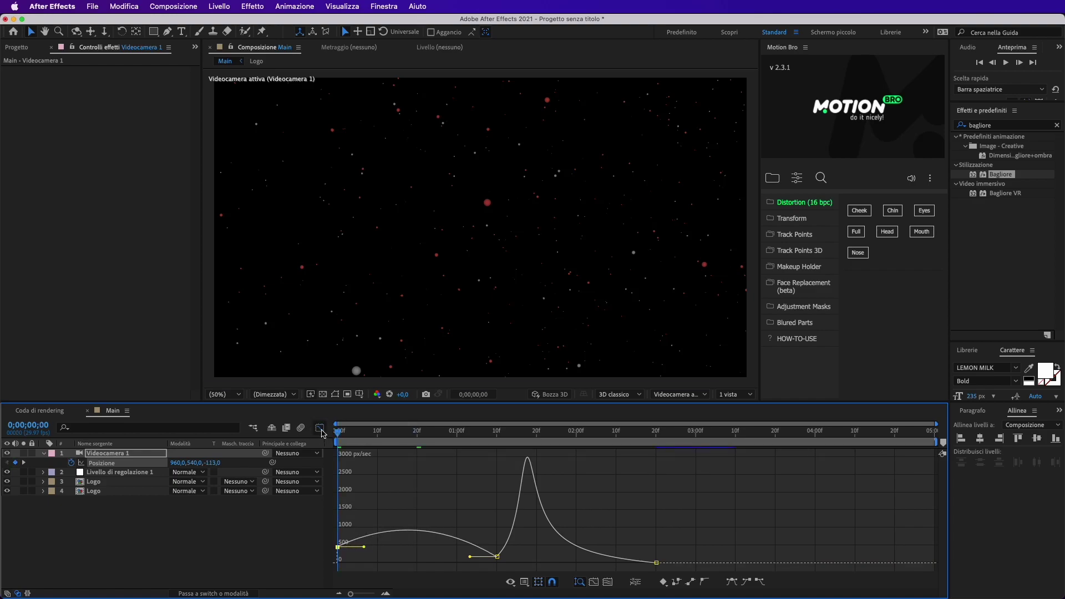
pyautogui.press('space')
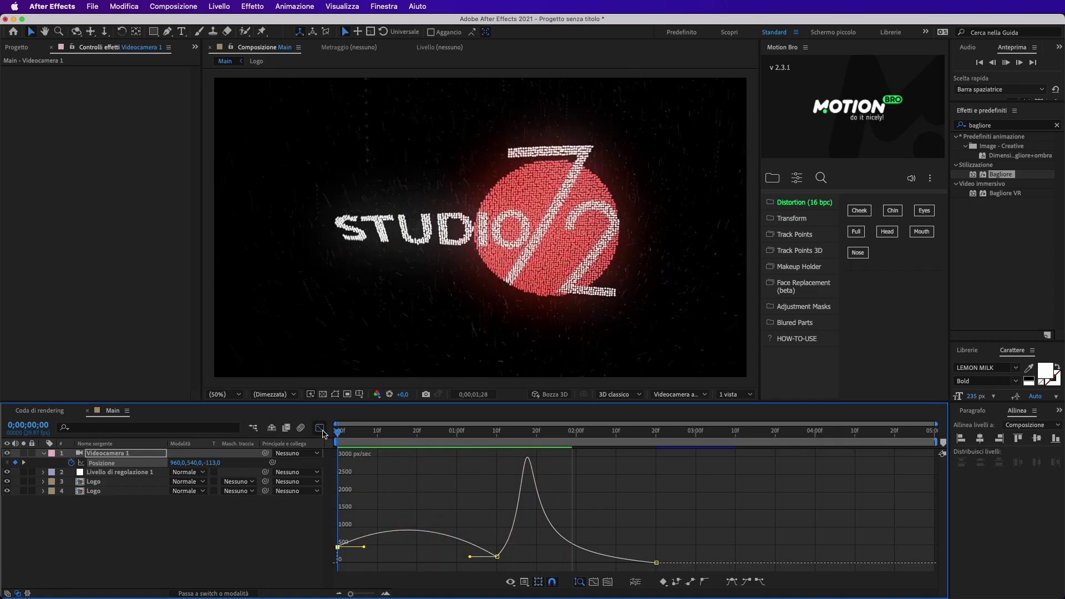
pyautogui.press('space')
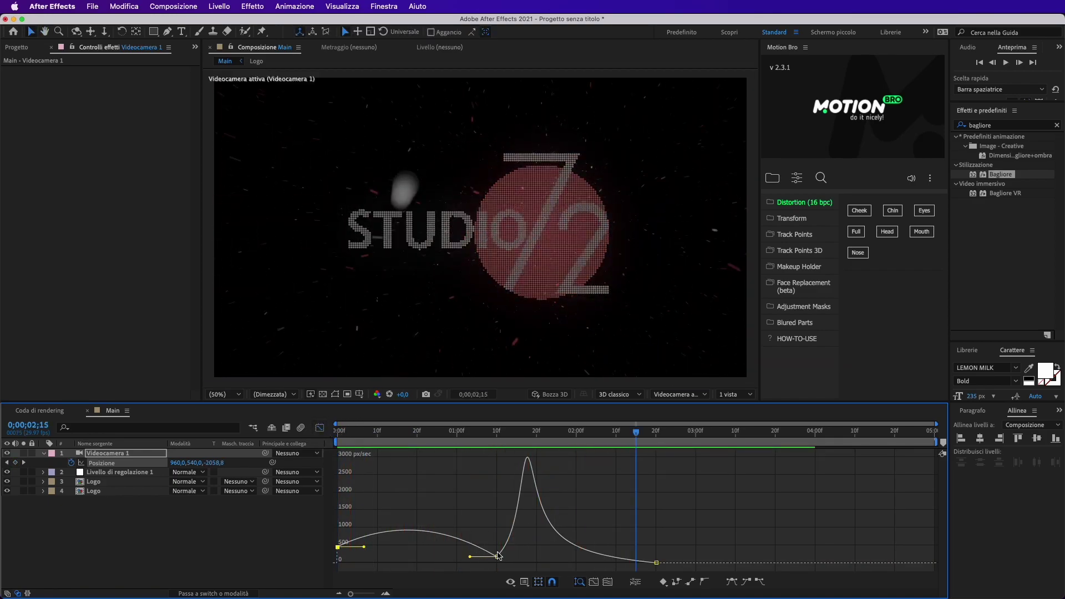
# Lengthen the middle keyframe's outgoing ease and shorten its incoming ease, previewing the push-in.
pyautogui.click(556, 562)
pyautogui.moveTo(516, 555); pyautogui.dragTo(584, 561)
pyautogui.click(345, 433)
pyautogui.press('space')
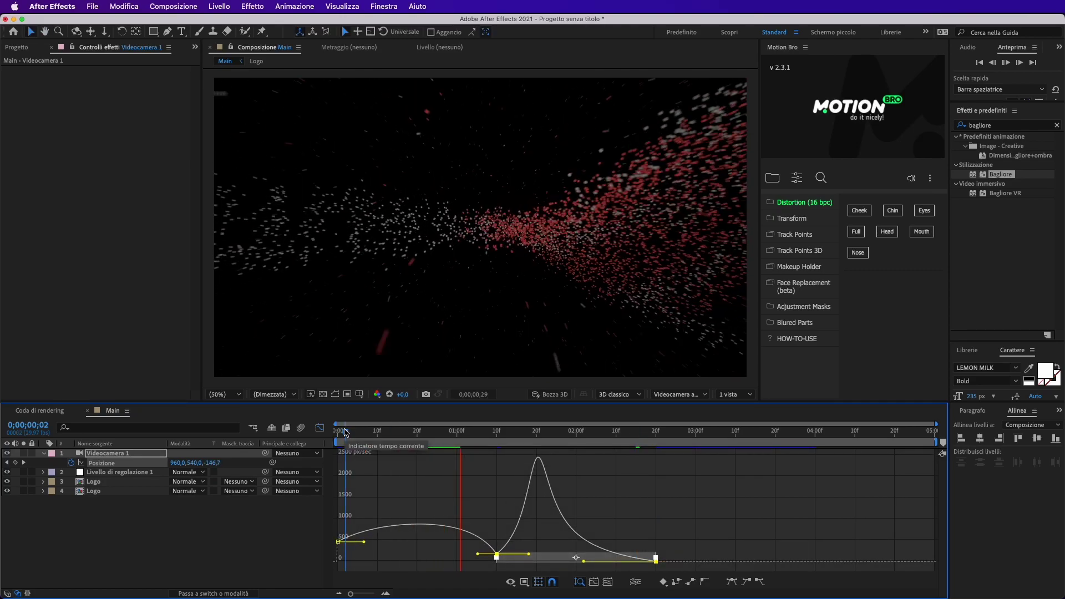
pyautogui.press('space')
pyautogui.click(336, 542)
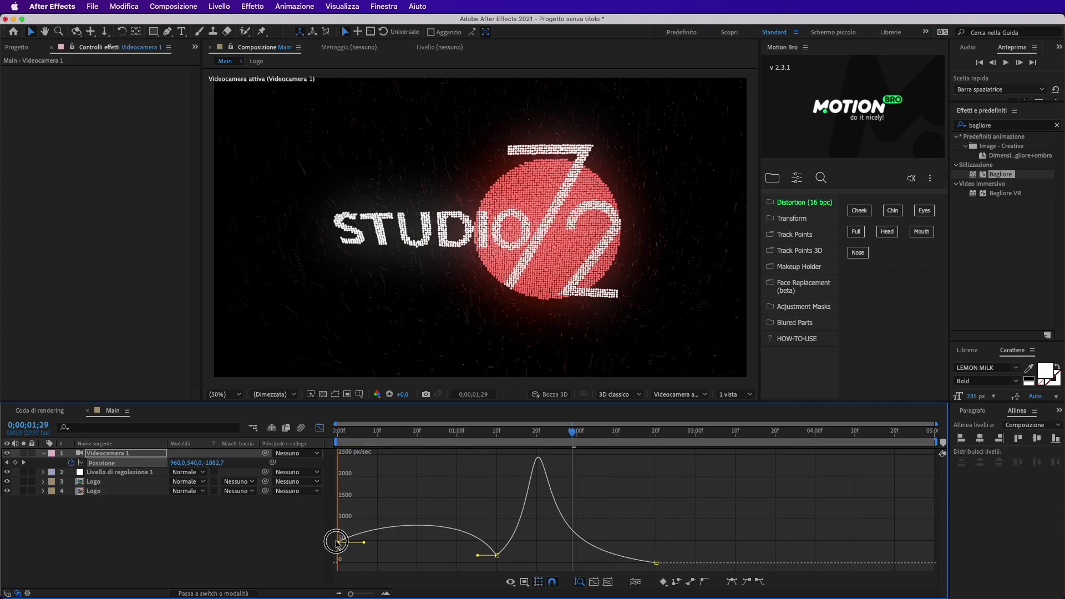
pyautogui.moveTo(478, 556); pyautogui.dragTo(466, 556)
pyautogui.press('Home')
pyautogui.press('space')
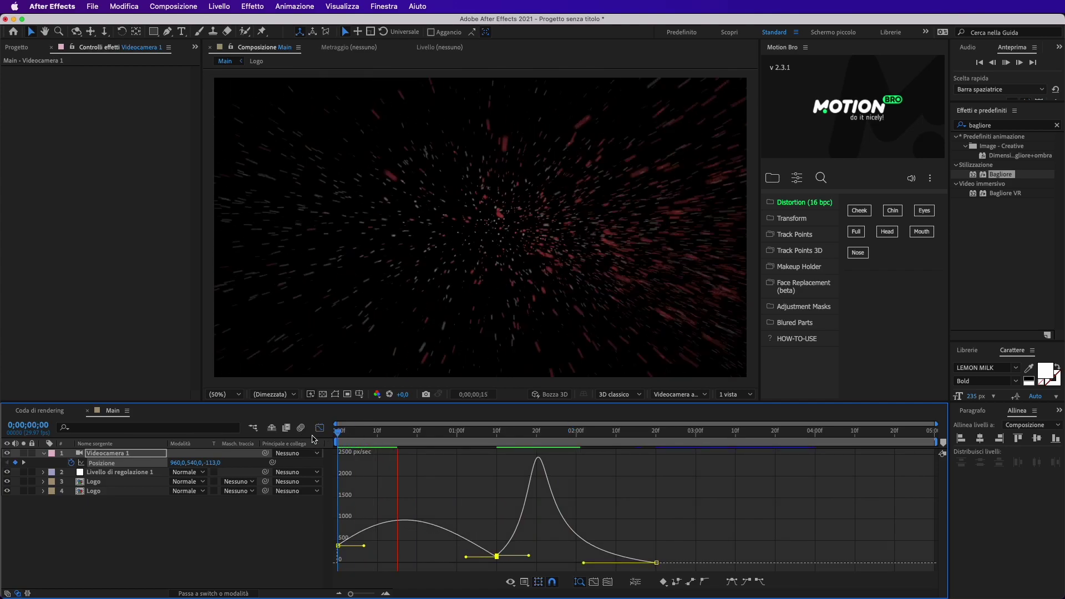
pyautogui.press('space')
# Stretch the last keyframe's ease-in slightly and preview the push-in settling onto the logo.
pyautogui.click(583, 563)
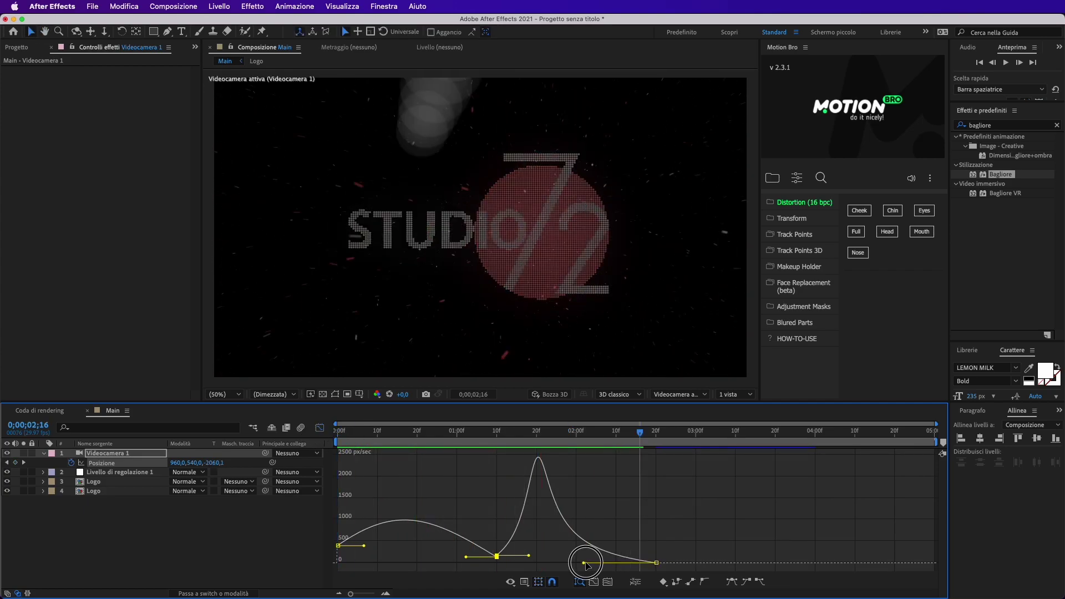
pyautogui.moveTo(583, 563); pyautogui.dragTo(592, 563)
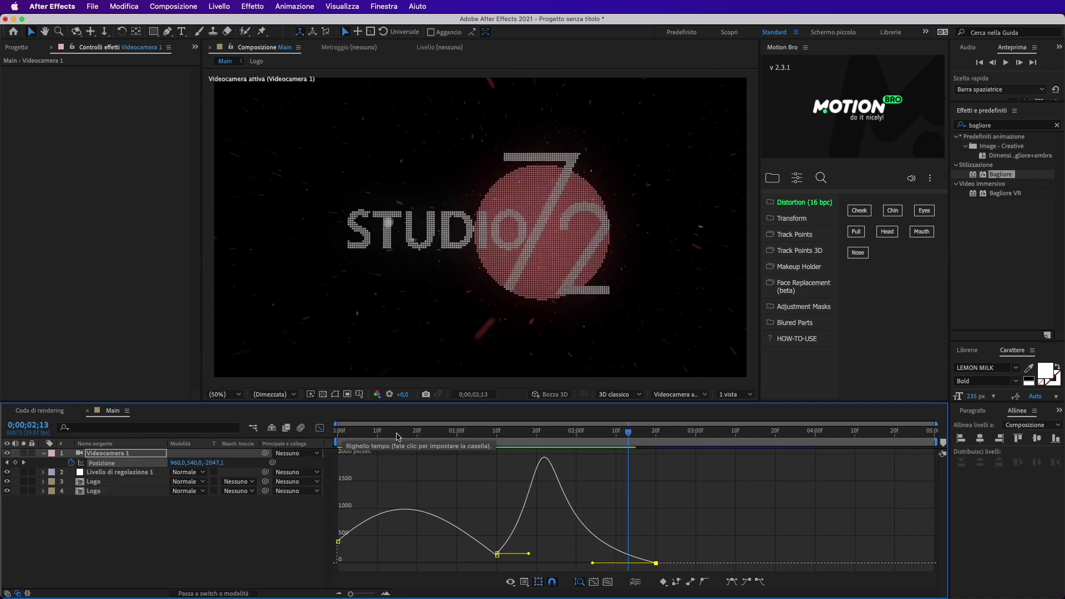
pyautogui.press('Home')
pyautogui.press('space')
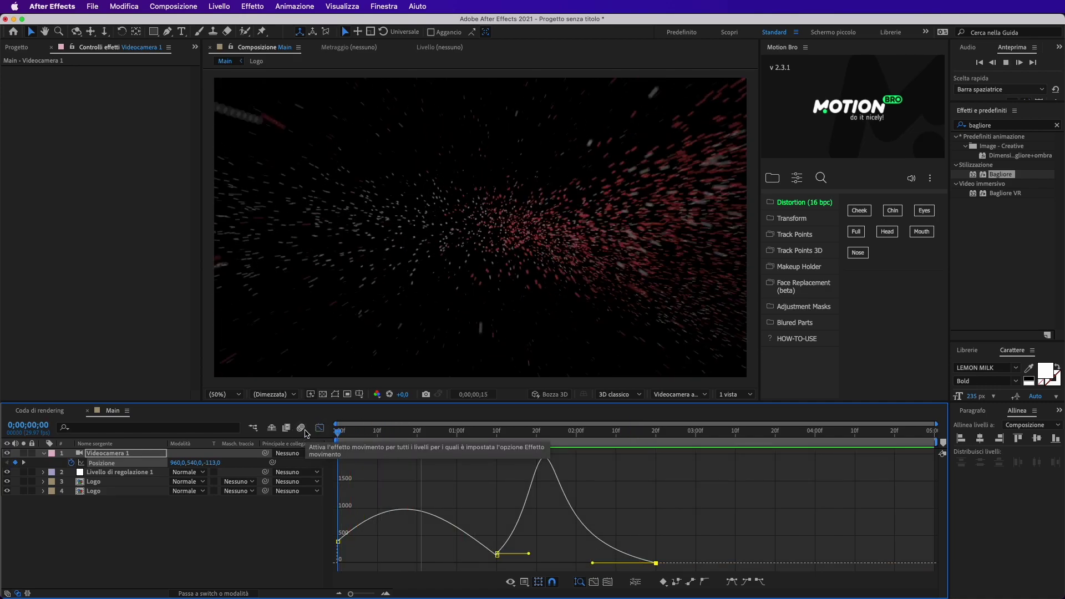
pyautogui.press('space')
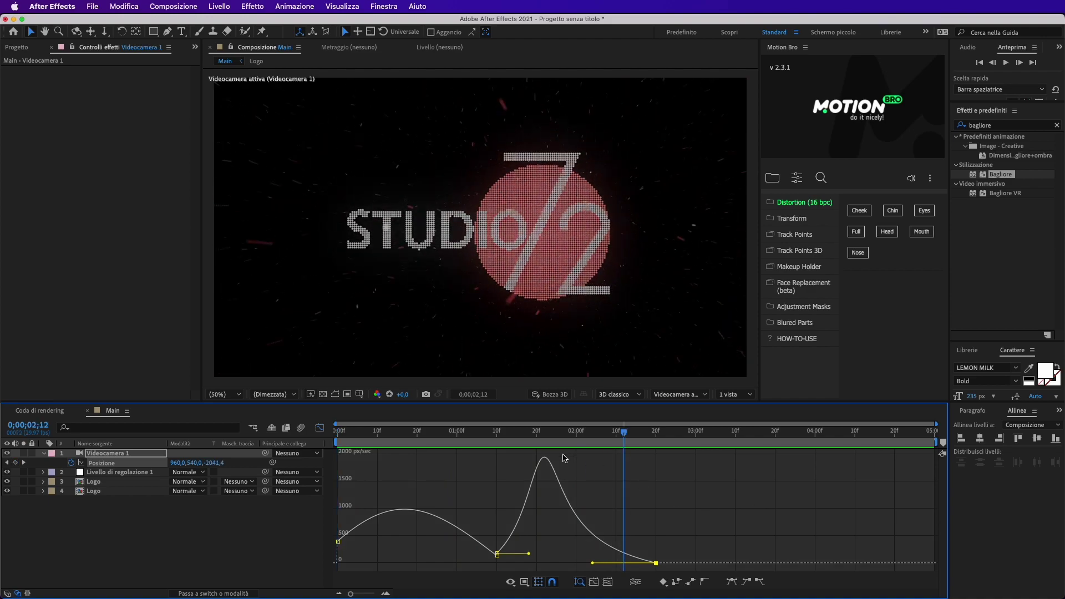
pyautogui.moveTo(541, 432); pyautogui.dragTo(325, 438)
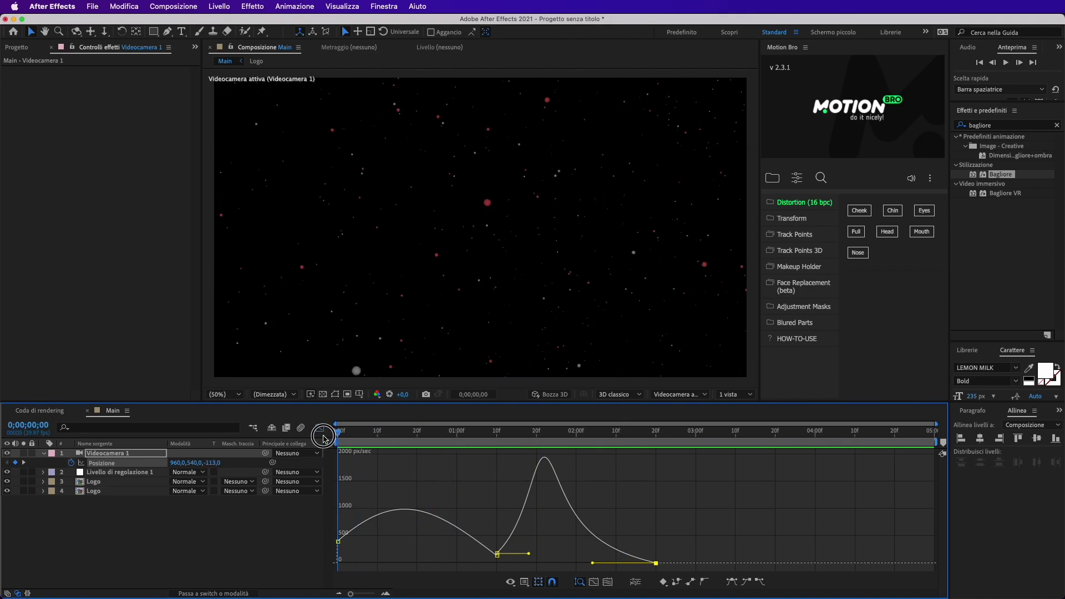
pyautogui.press('space')
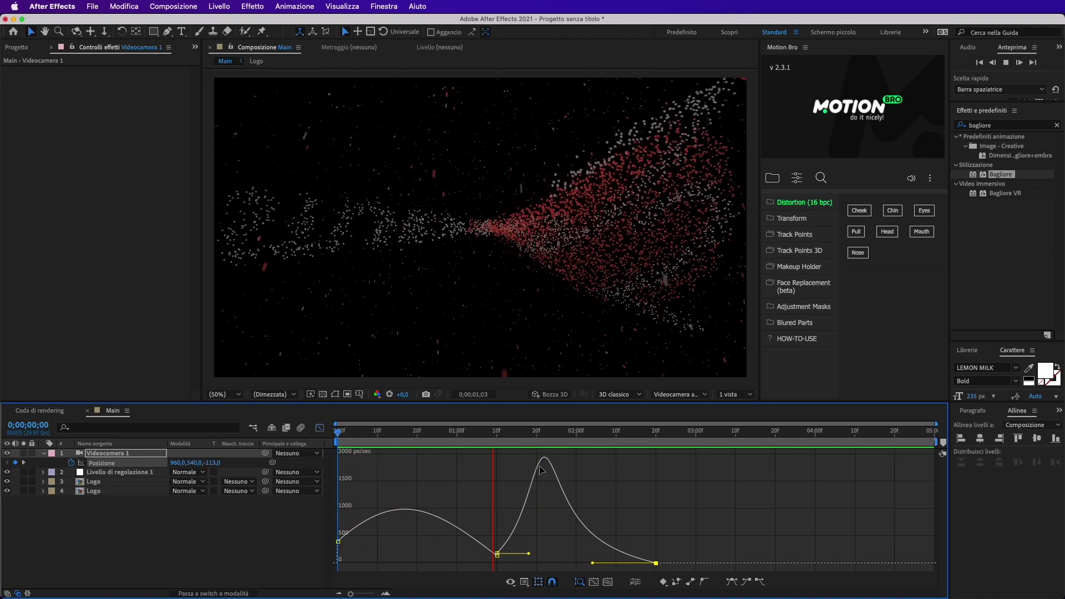
pyautogui.press('space')
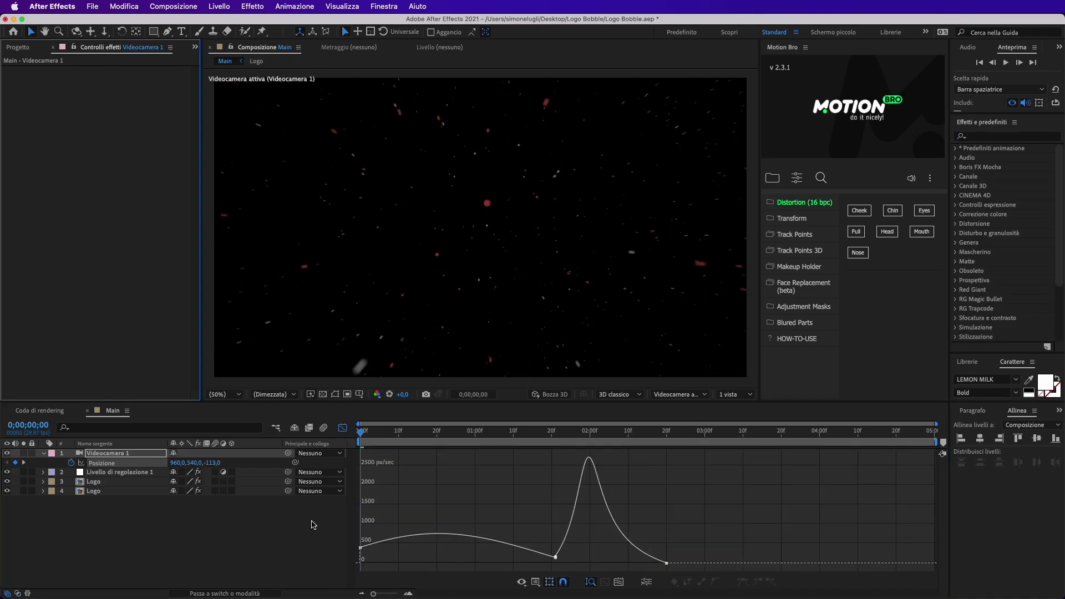
# Return the timeline to layer bars and collapse the camera layer's properties.
pyautogui.click(343, 430)
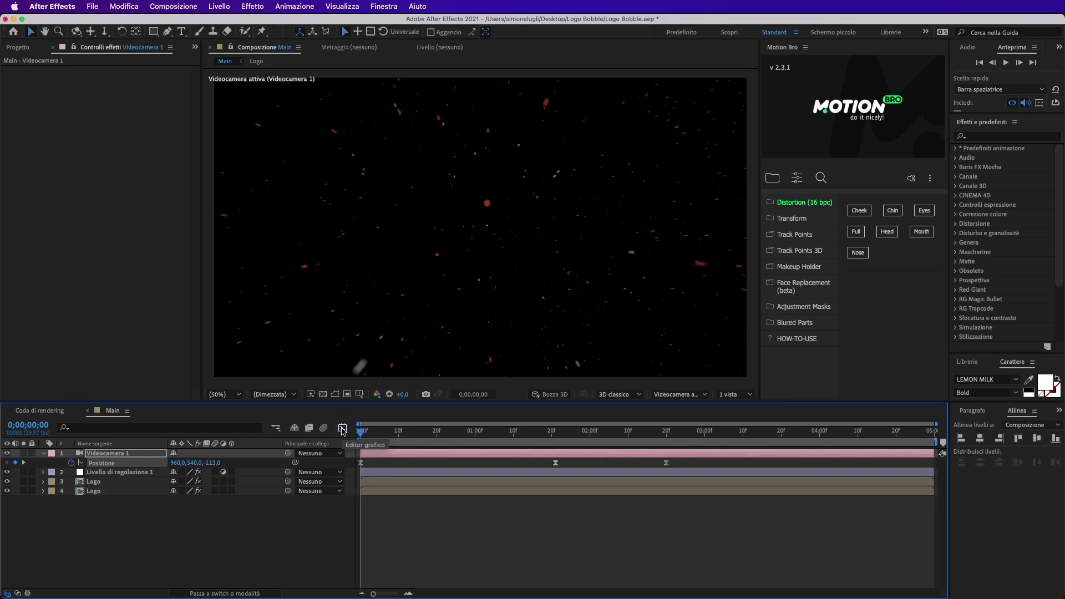
pyautogui.click(238, 535)
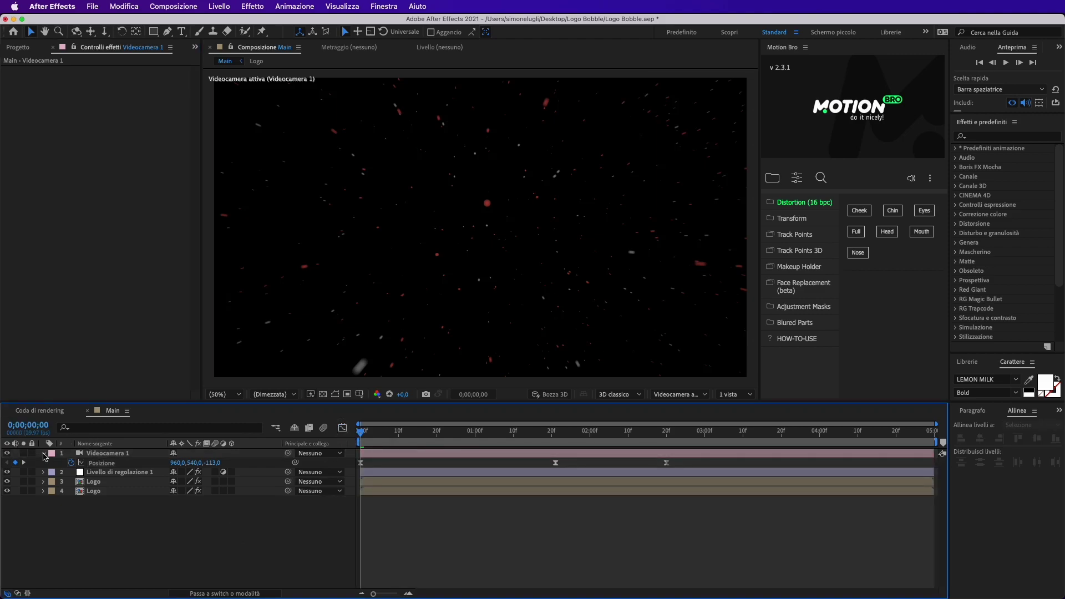
pyautogui.click(44, 453)
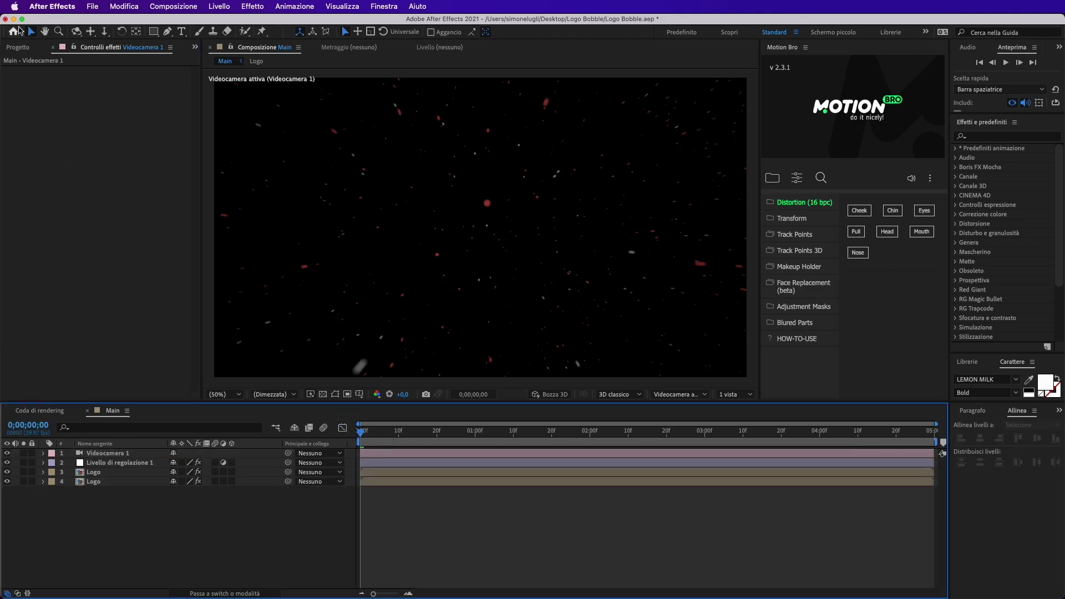
# Create a new composition named Riflesso (1920x1080, 29,97 fps, 5 seconds).
pyautogui.click(18, 48)
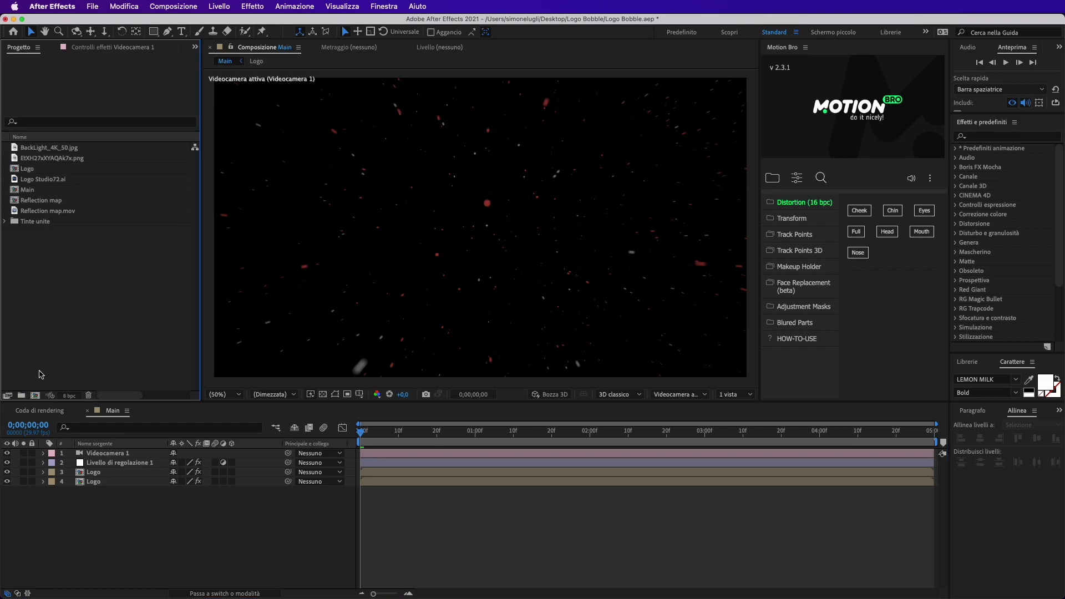
pyautogui.click(35, 395)
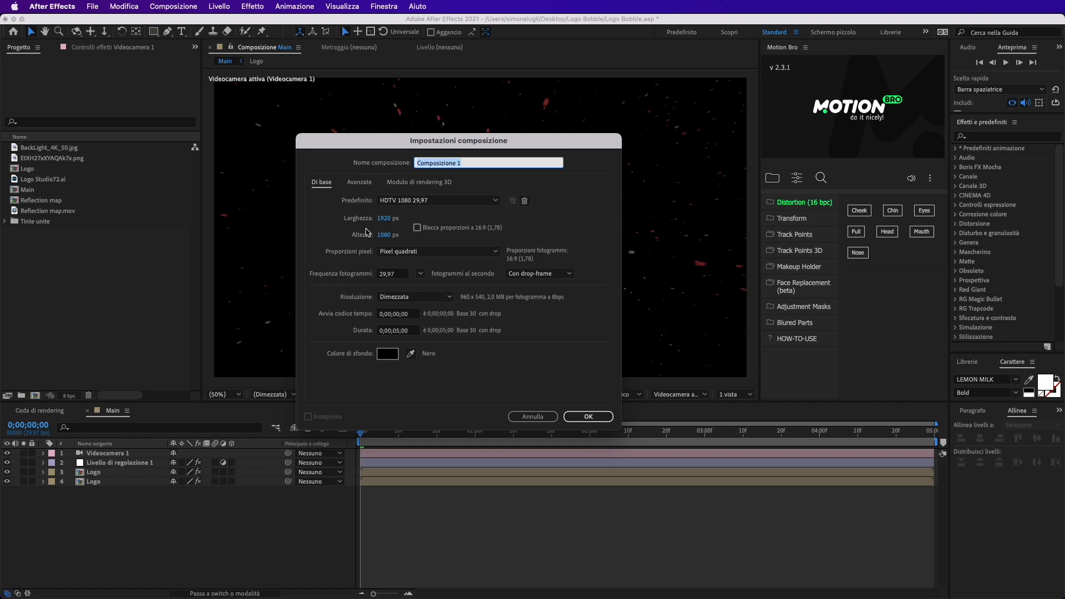
pyautogui.write('R')
pyautogui.write('ifl')
pyautogui.write('esso')
pyautogui.click(589, 417)
# Add the Logo composition to the Riflesso timeline as its only layer.
pyautogui.click(198, 526)
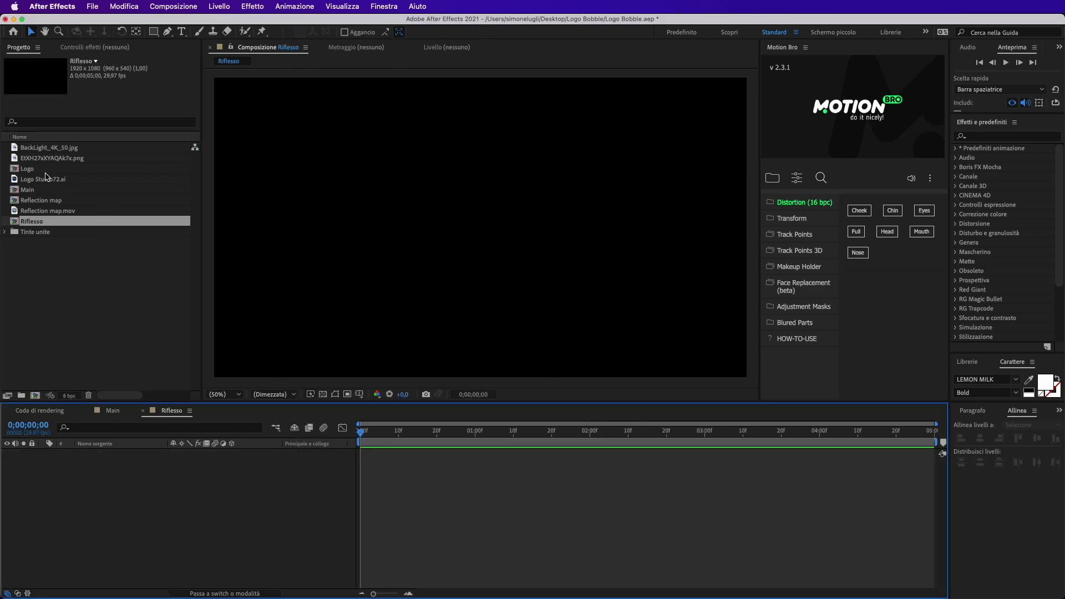
pyautogui.click(45, 172)
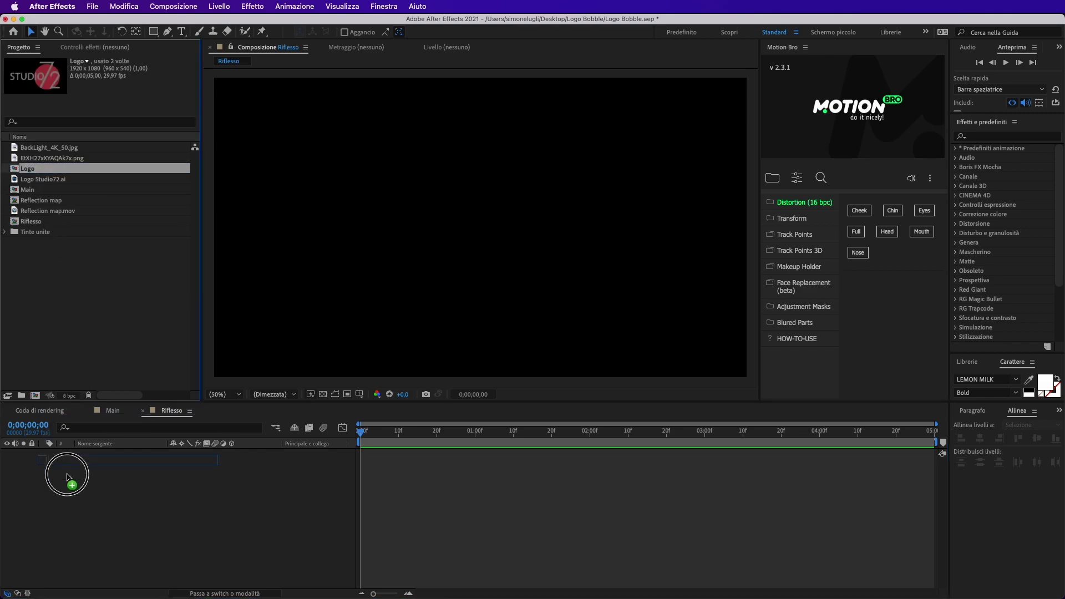
pyautogui.moveTo(40, 170); pyautogui.dragTo(67, 494)
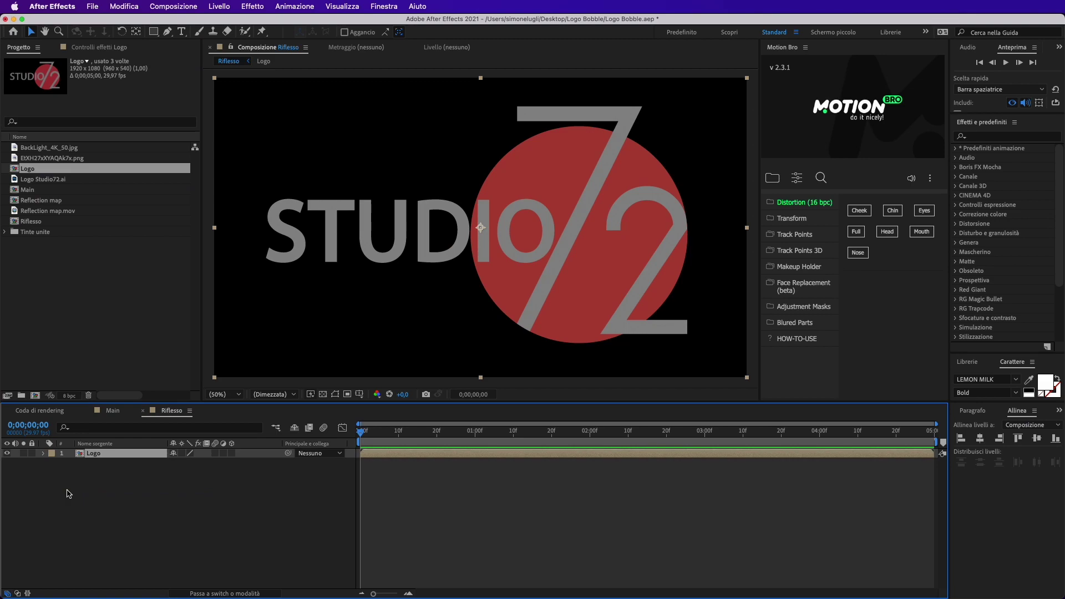
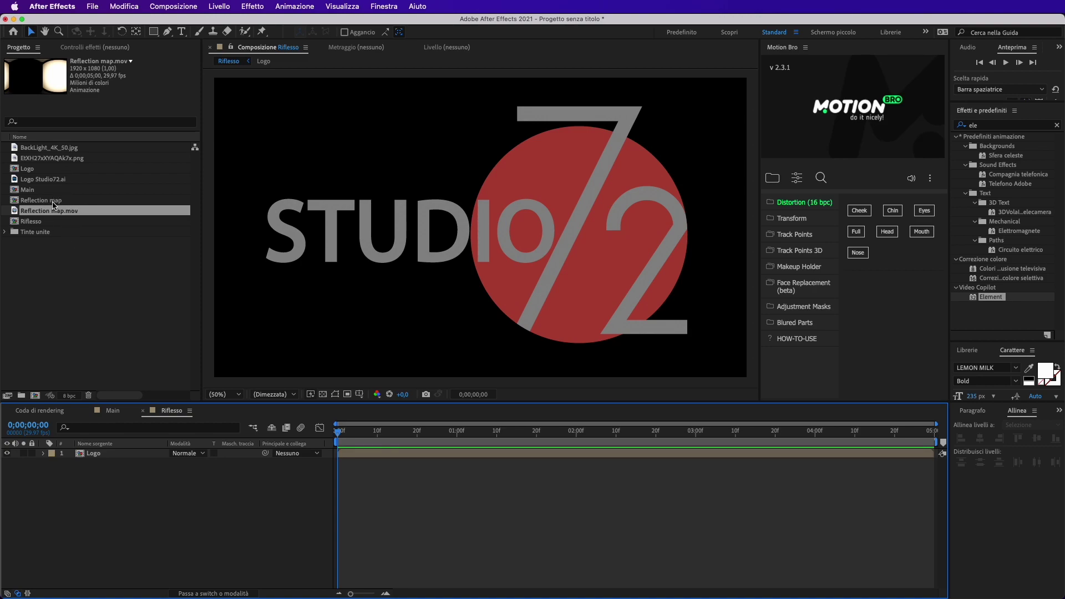
# Open the Reflection map comp and scrub to watch the backlight image slide horizontally.
pyautogui.doubleClick(54, 202)
pyautogui.moveTo(452, 437); pyautogui.dragTo(497, 436)
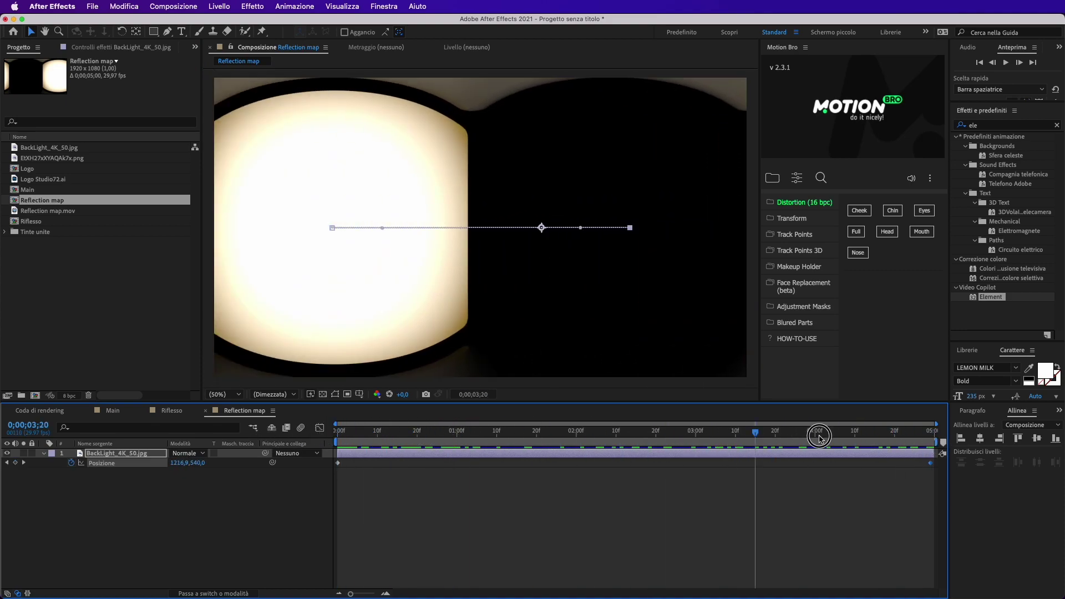
pyautogui.moveTo(498, 436); pyautogui.dragTo(194, 423)
pyautogui.click(67, 290)
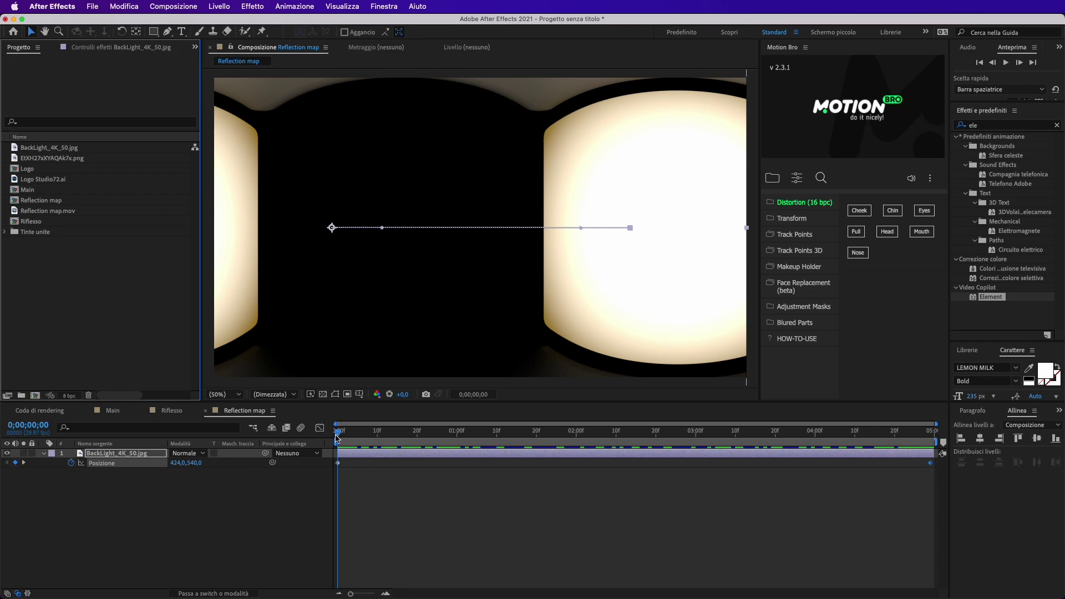
pyautogui.moveTo(336, 430)
pyautogui.mouseDown()
pyautogui.moveTo(922, 453)
pyautogui.moveTo(336, 438)
pyautogui.mouseUp()
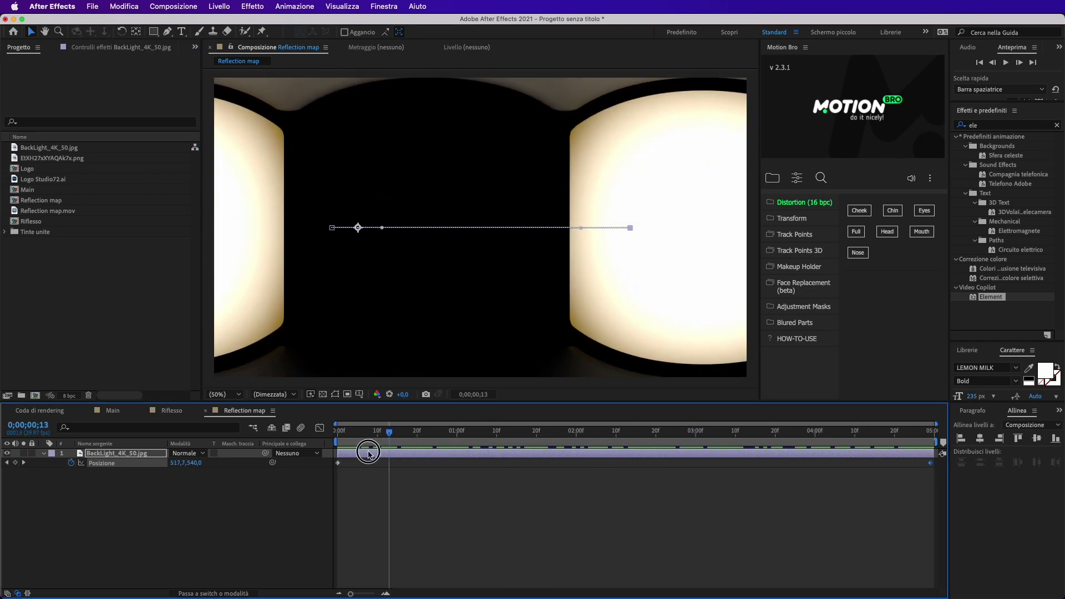
# Return to Riflesso and place Reflection map.mov in its timeline below the Logo layer.
pyautogui.click(205, 410)
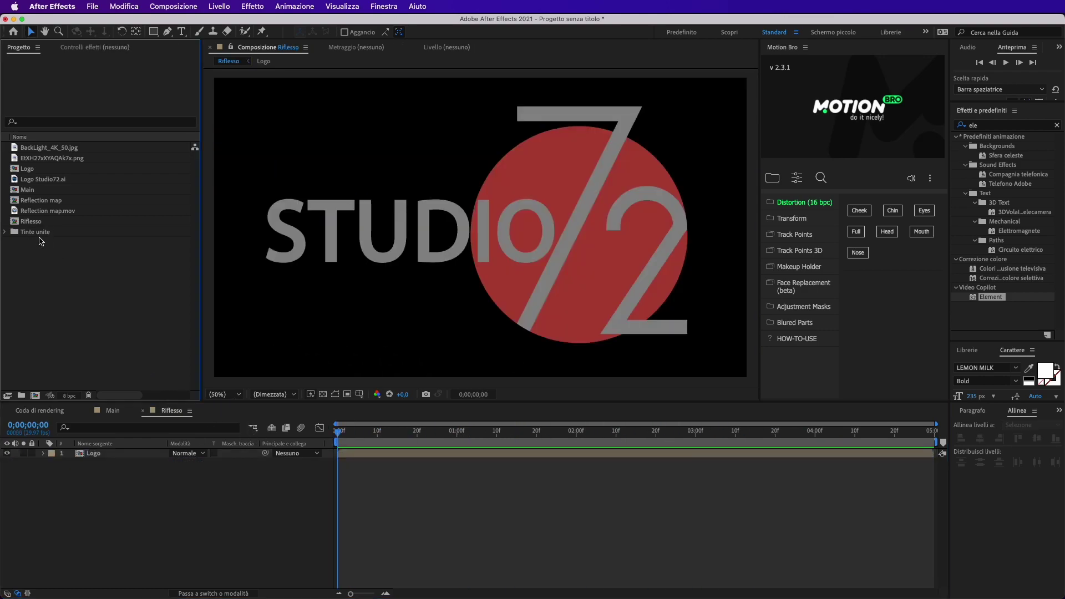
pyautogui.click(44, 214)
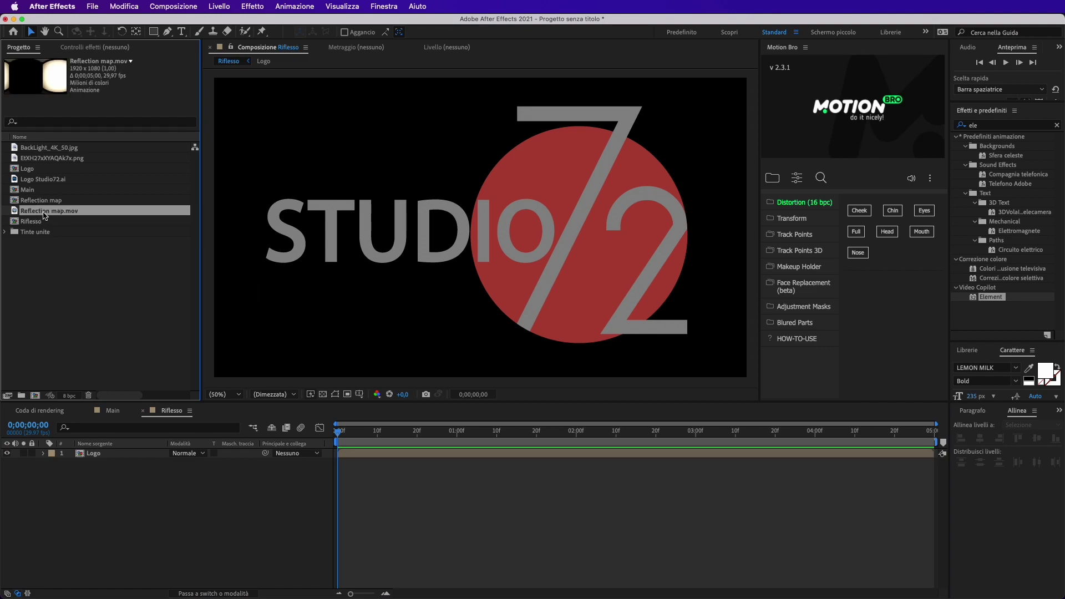
pyautogui.moveTo(44, 212); pyautogui.dragTo(73, 532)
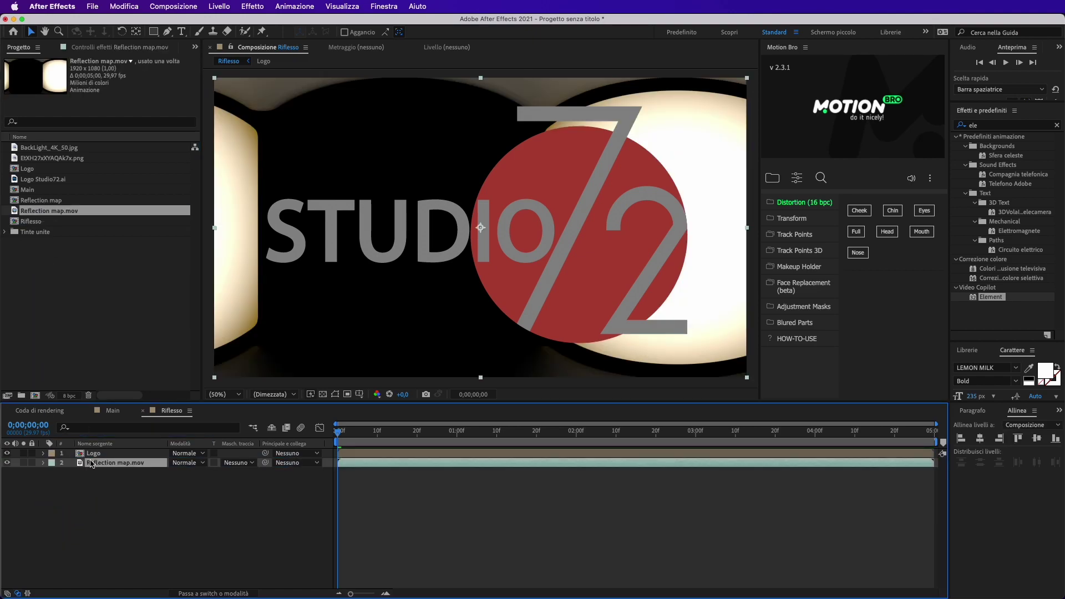
pyautogui.click(94, 454)
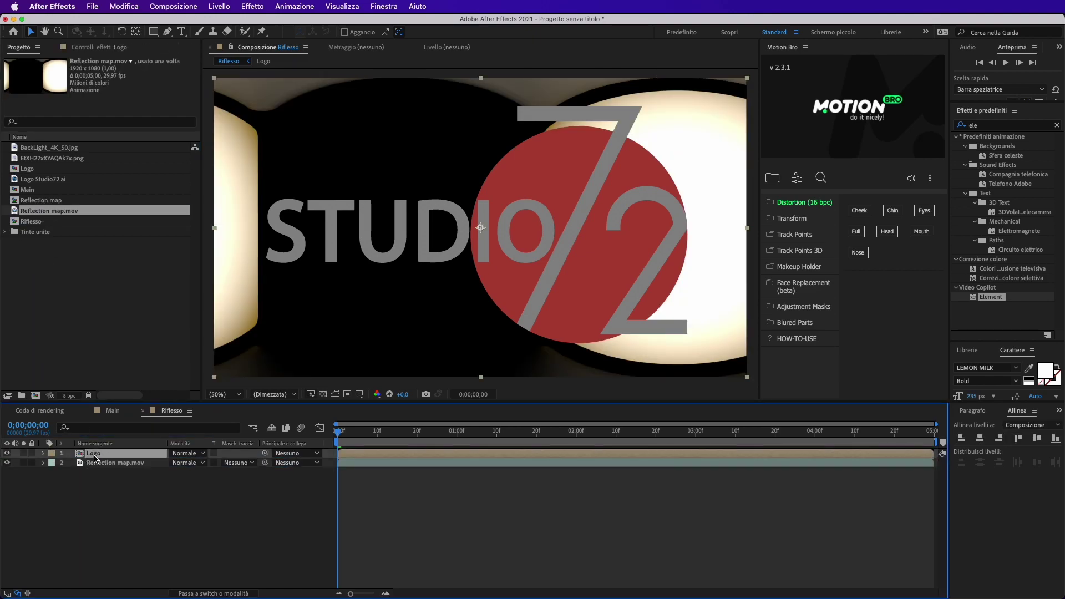
pyautogui.click(94, 462)
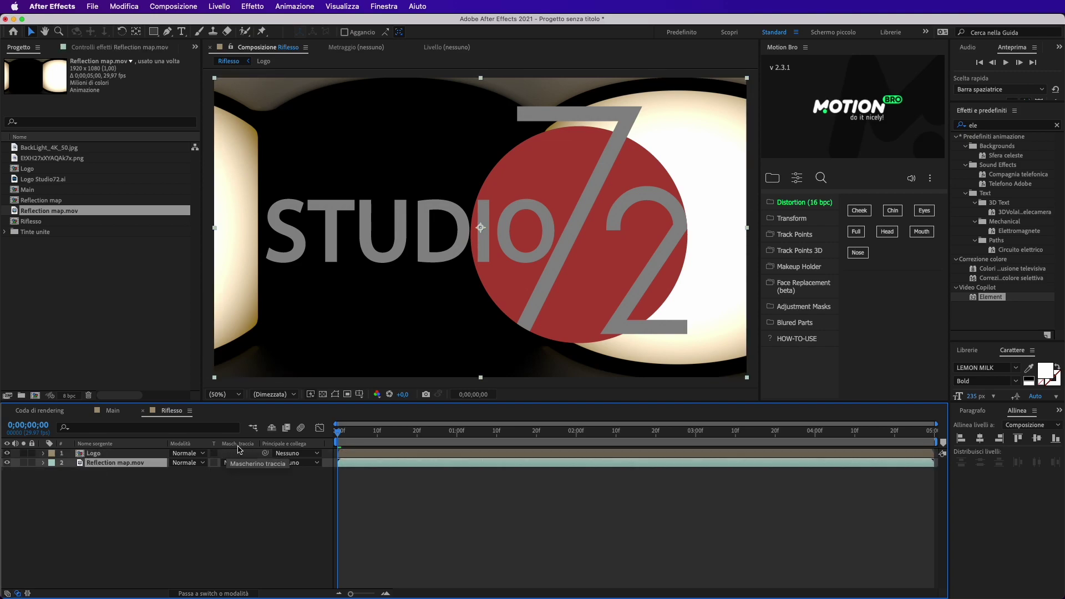
# Set Reflection map.mov's Track Matte to Alpha Matte "Logo".
pyautogui.click(214, 595)
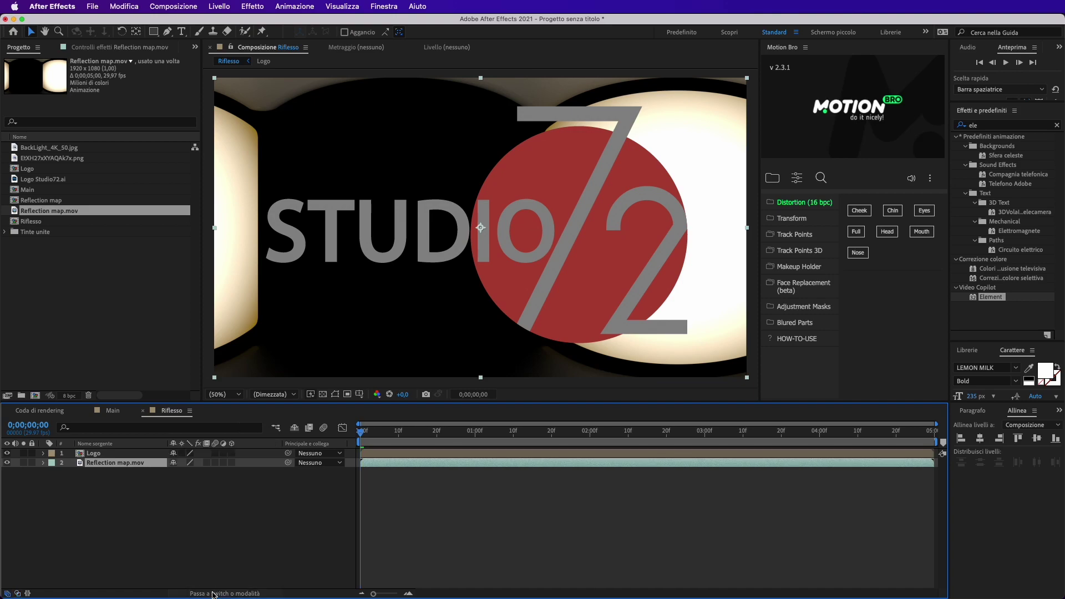
pyautogui.click(214, 594)
pyautogui.click(213, 594)
pyautogui.click(214, 594)
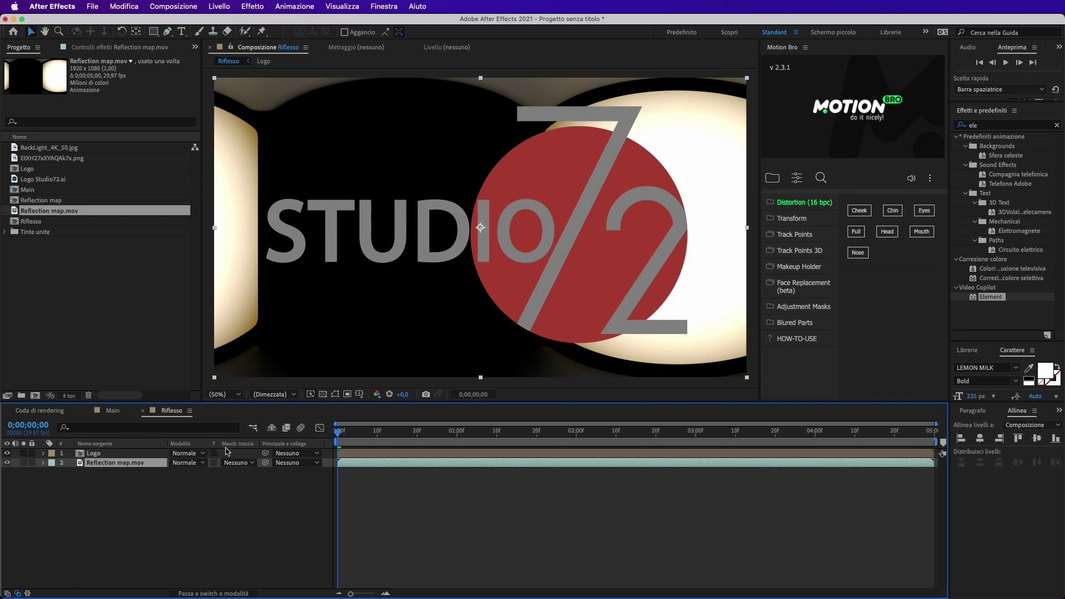
pyautogui.click(234, 464)
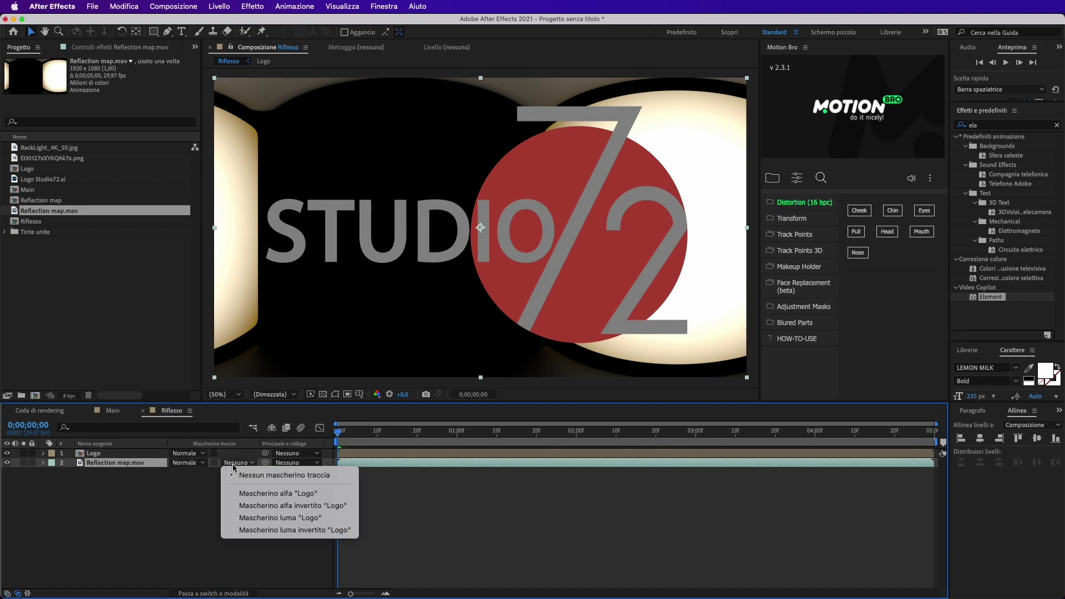
pyautogui.click(243, 494)
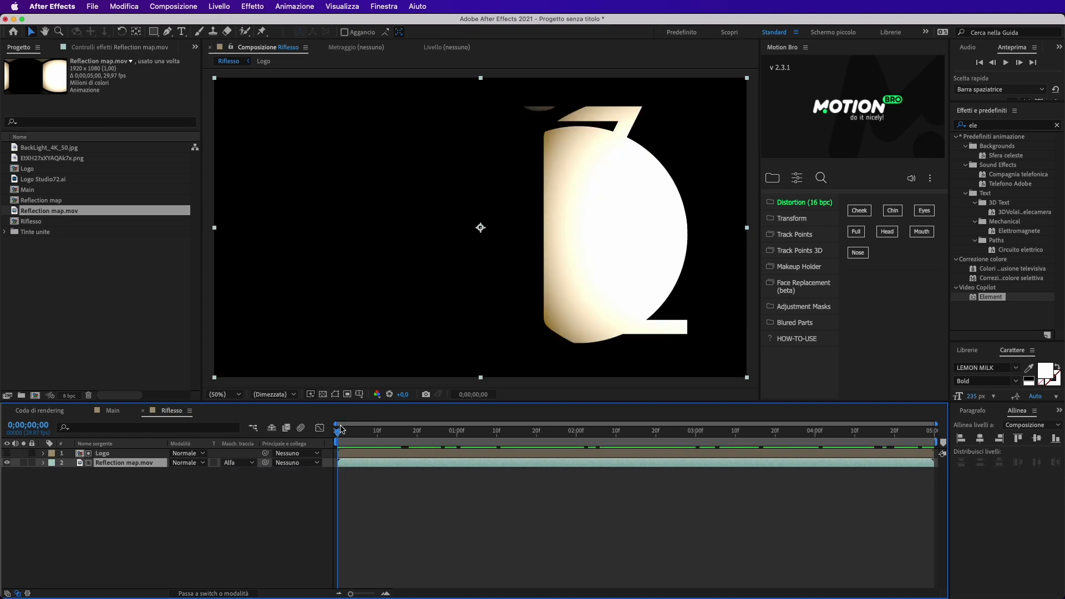
# Find CC Glass with the search 'cc gla' and apply it to Reflection map.mov.
pyautogui.moveTo(337, 440)
pyautogui.mouseDown()
pyautogui.moveTo(248, 448)
pyautogui.moveTo(858, 487)
pyautogui.moveTo(338, 472)
pyautogui.mouseUp()
pyautogui.click(994, 127)
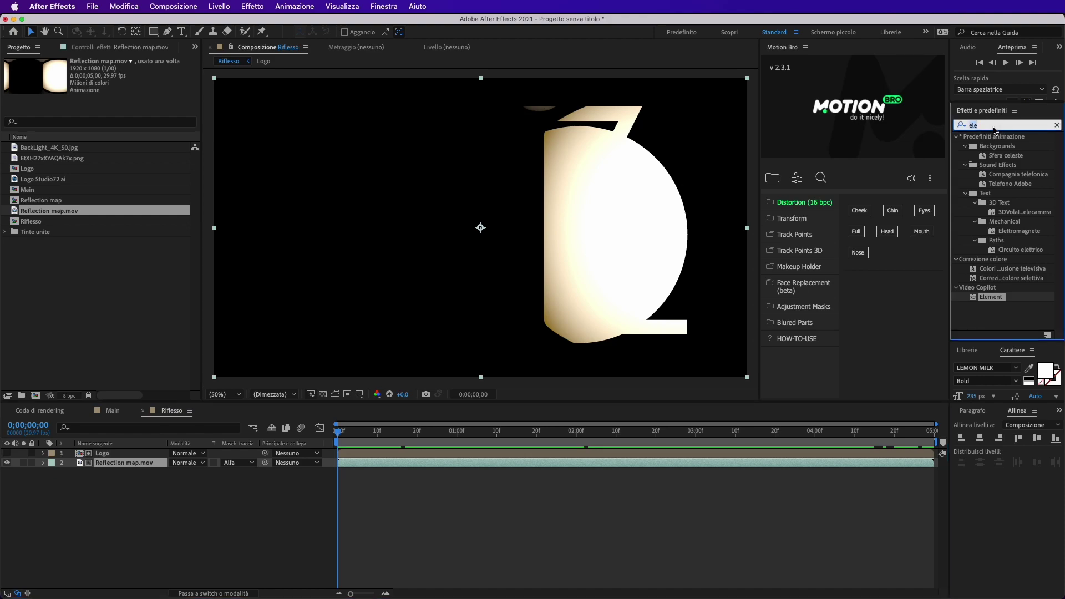
pyautogui.write('cc')
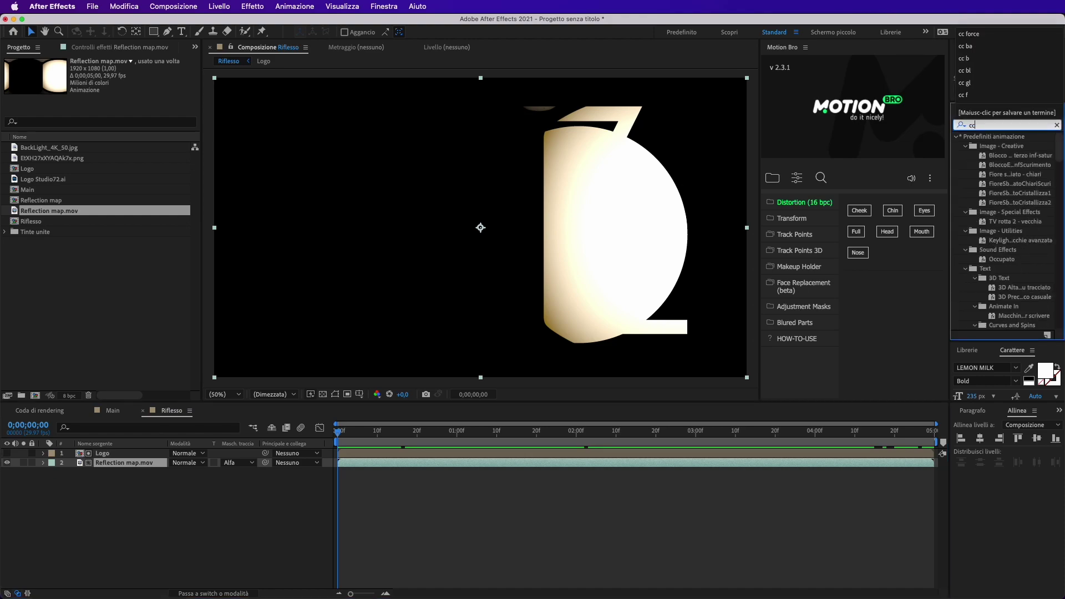
pyautogui.write(' gla')
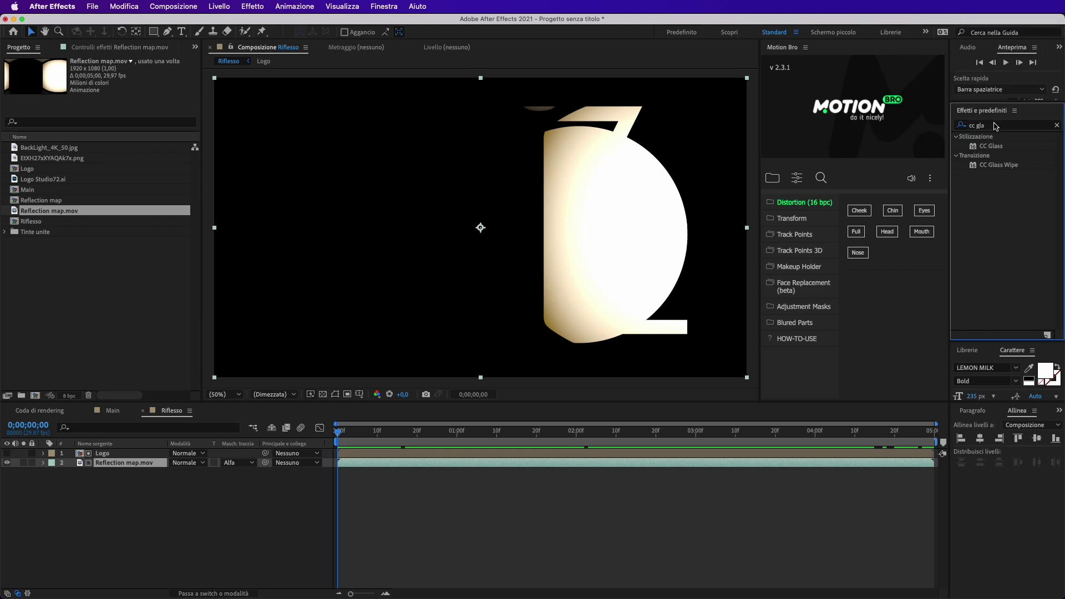
pyautogui.click(991, 149)
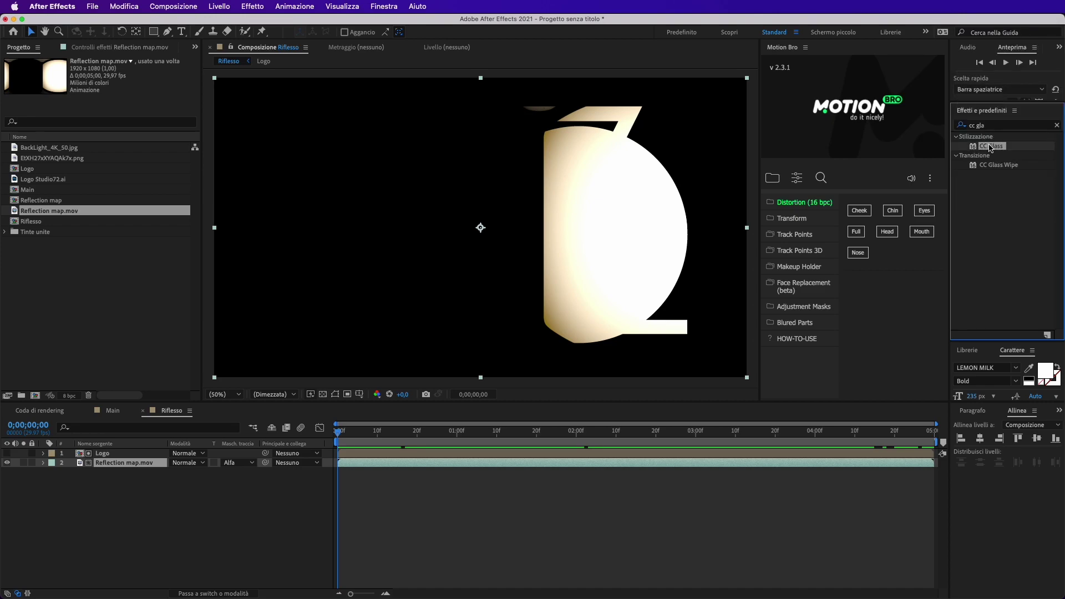
pyautogui.moveTo(992, 149); pyautogui.dragTo(105, 465)
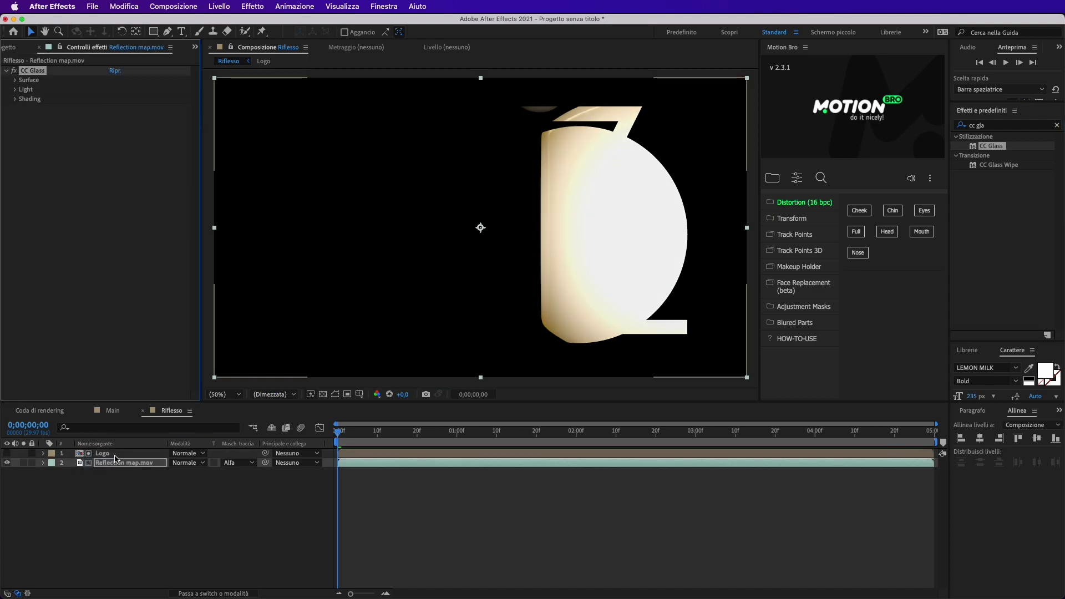
# Set CC Glass surface: Bump Map 1. Logo, Softness 50, Height 100, Displacement -150.
pyautogui.click(15, 81)
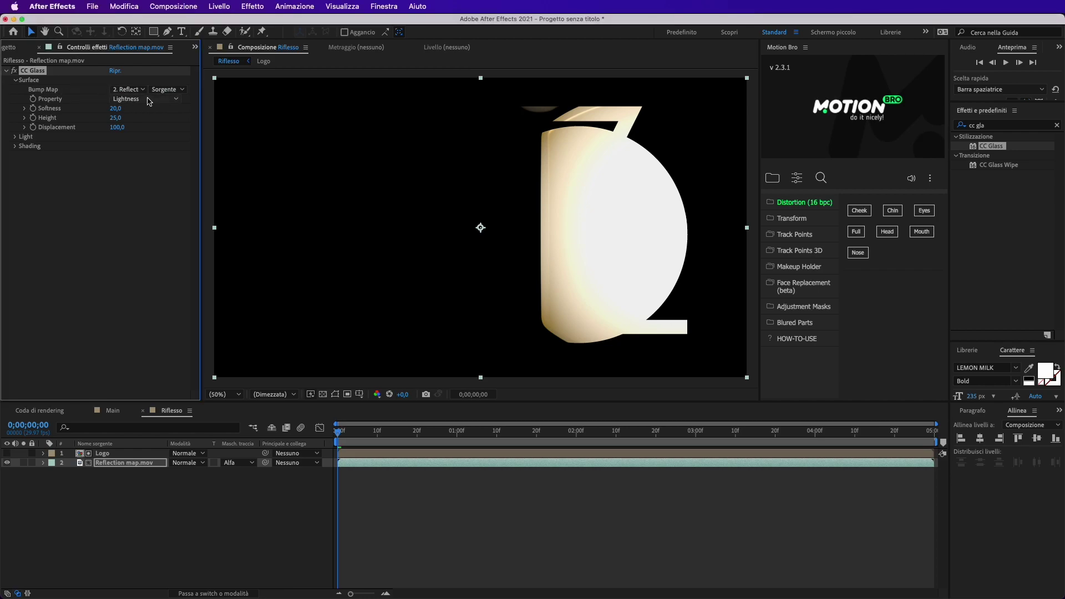
pyautogui.click(128, 90)
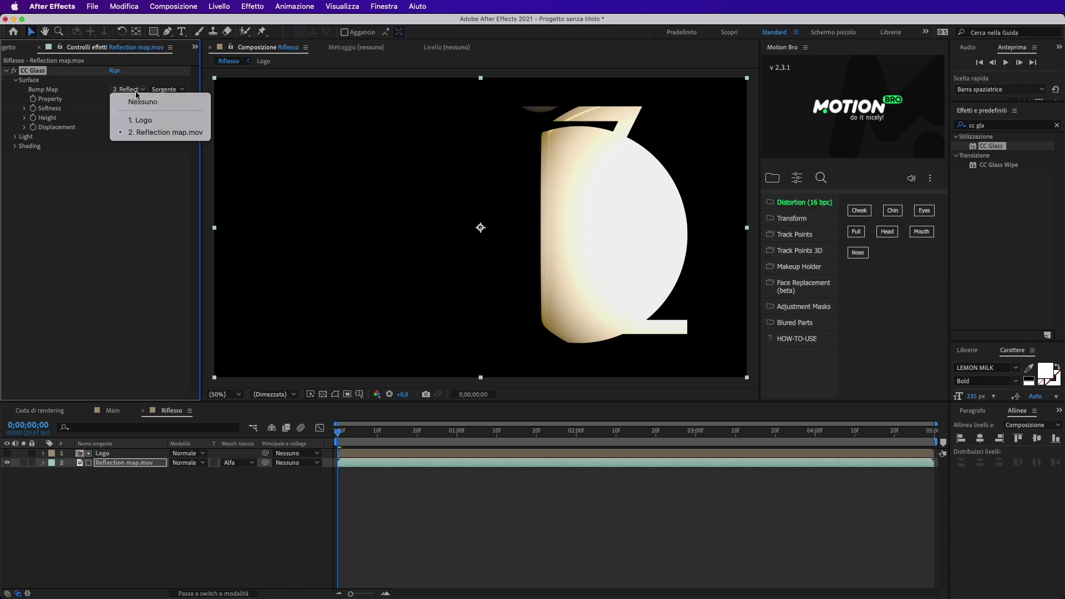
pyautogui.click(142, 120)
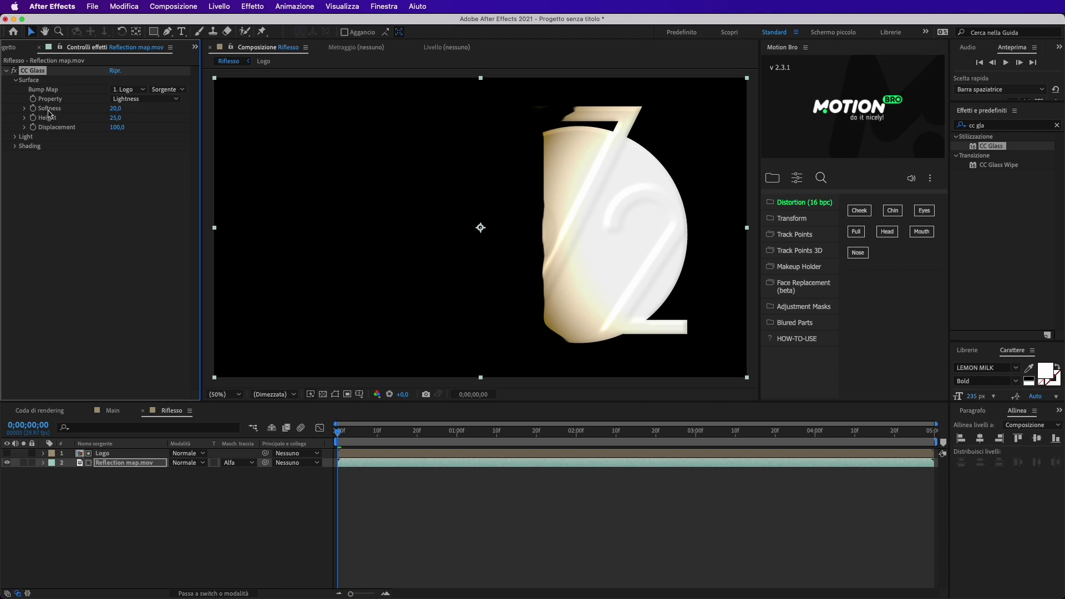
pyautogui.click(114, 108)
pyautogui.write('50')
pyautogui.click(133, 225)
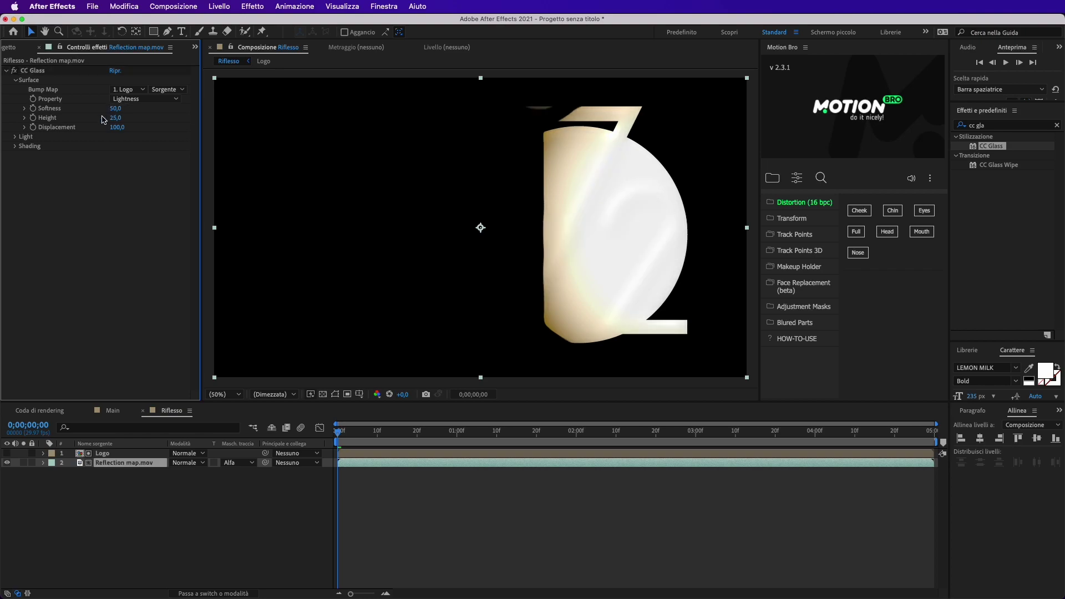
pyautogui.click(116, 119)
pyautogui.write('100')
pyautogui.click(102, 203)
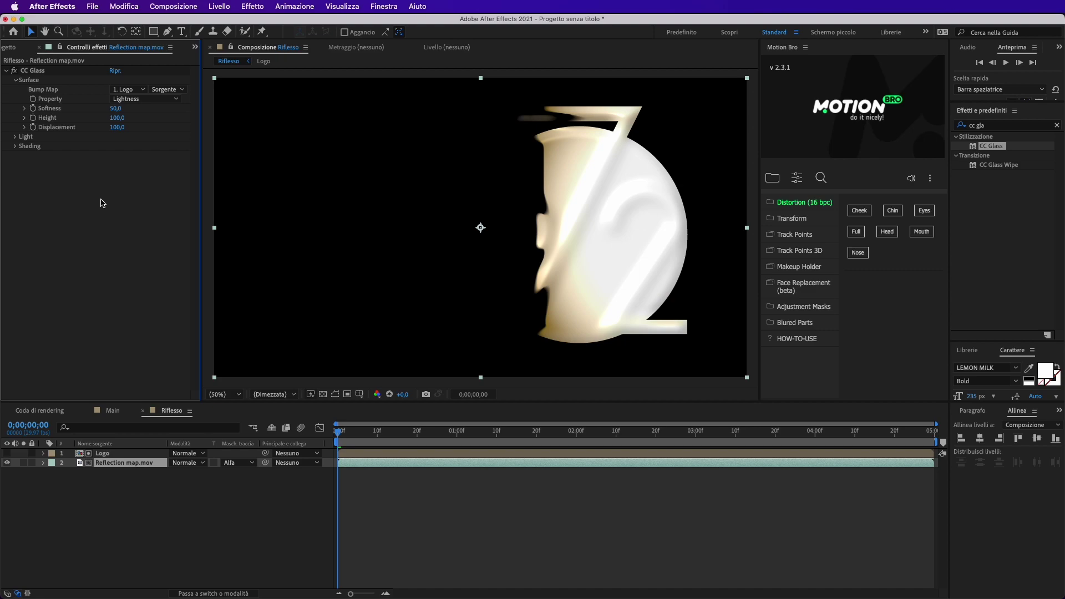
pyautogui.click(116, 128)
pyautogui.write('-150')
pyautogui.click(78, 190)
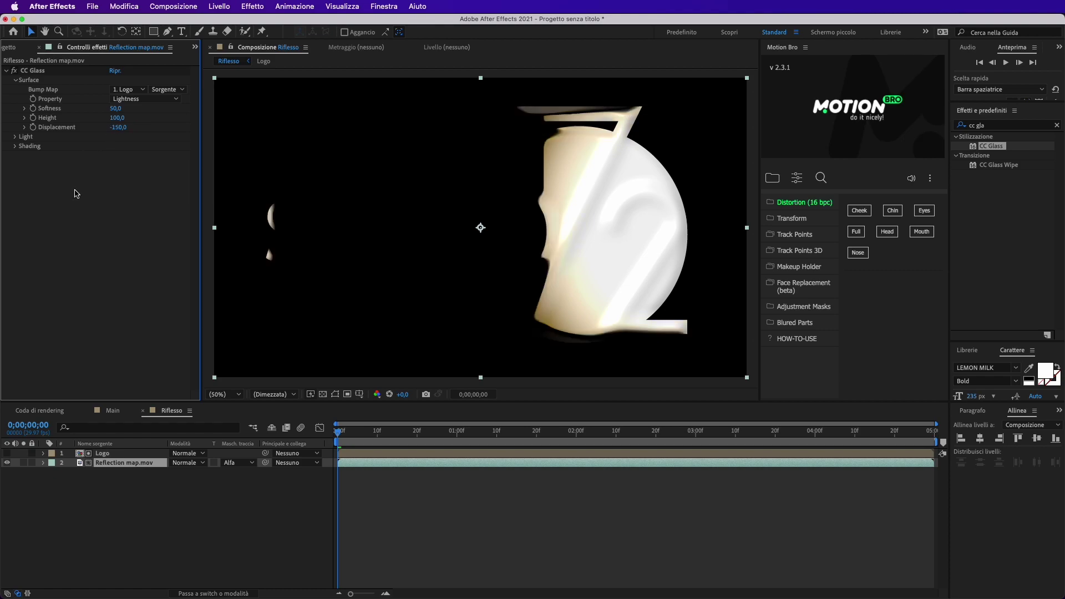
# Switch CC Glass lighting to Point Light with Light Height 100.
pyautogui.click(15, 137)
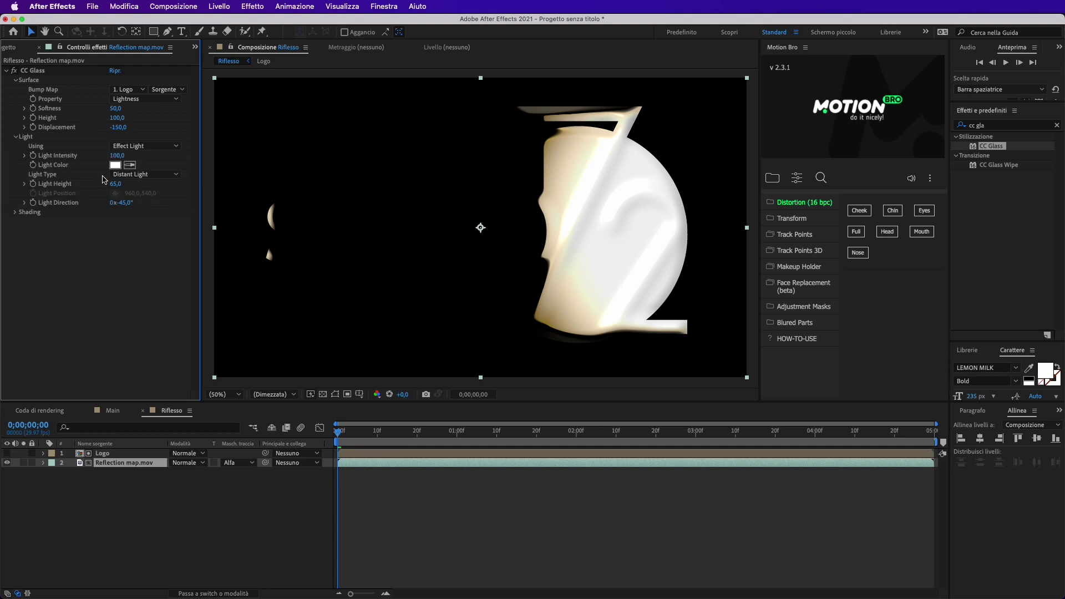
pyautogui.click(138, 175)
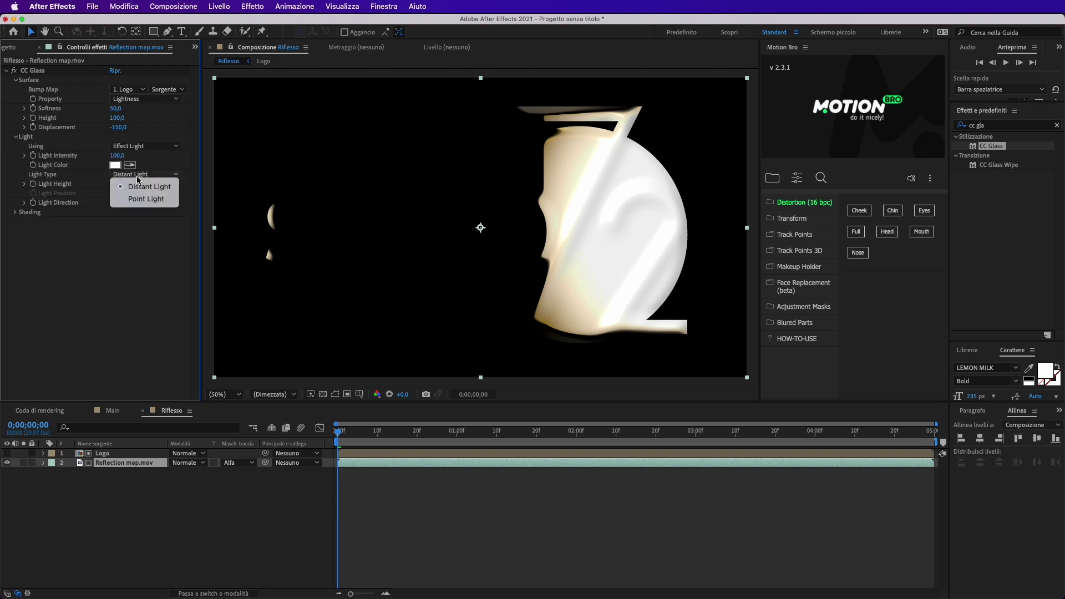
pyautogui.click(143, 199)
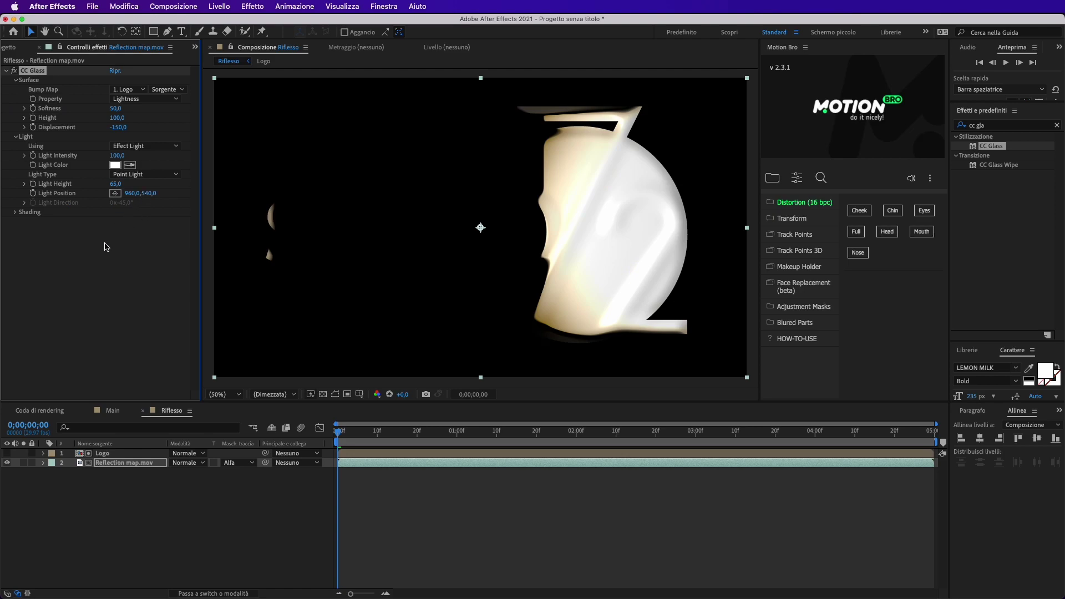
pyautogui.click(115, 184)
pyautogui.moveTo(114, 185); pyautogui.dragTo(273, 183)
pyautogui.click(129, 274)
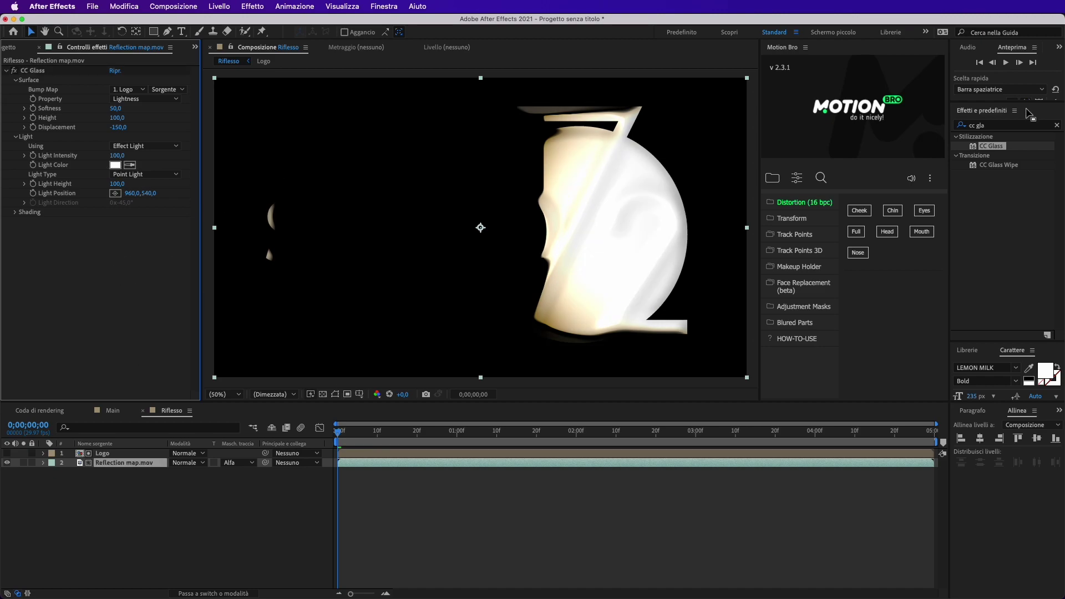
# Search 'cc blob' and apply CC Blobbylize to the Reflection map.mov layer.
pyautogui.click(1024, 128)
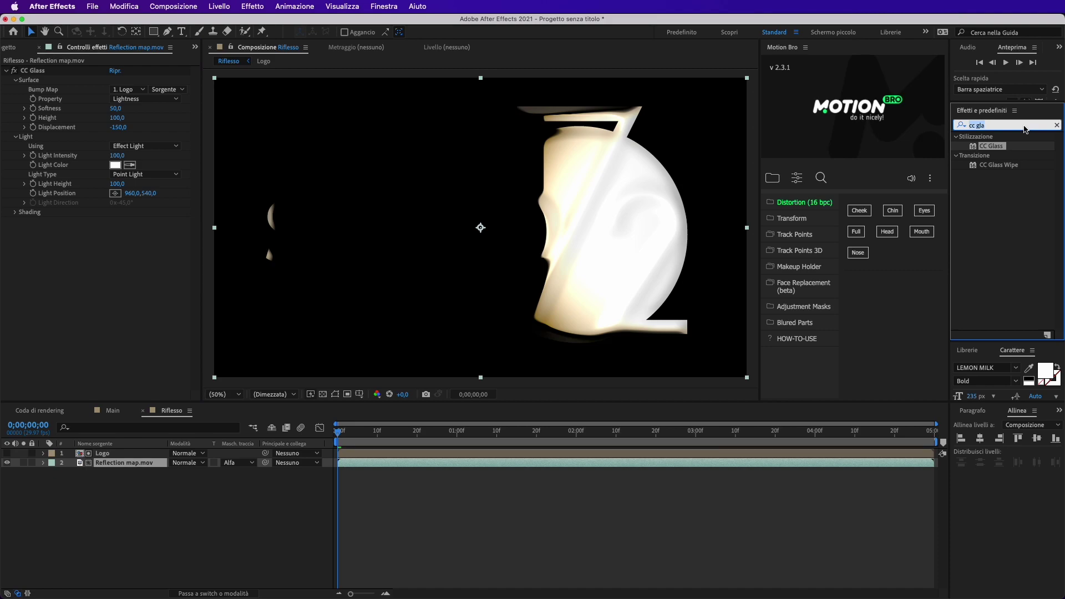
pyautogui.write('cc')
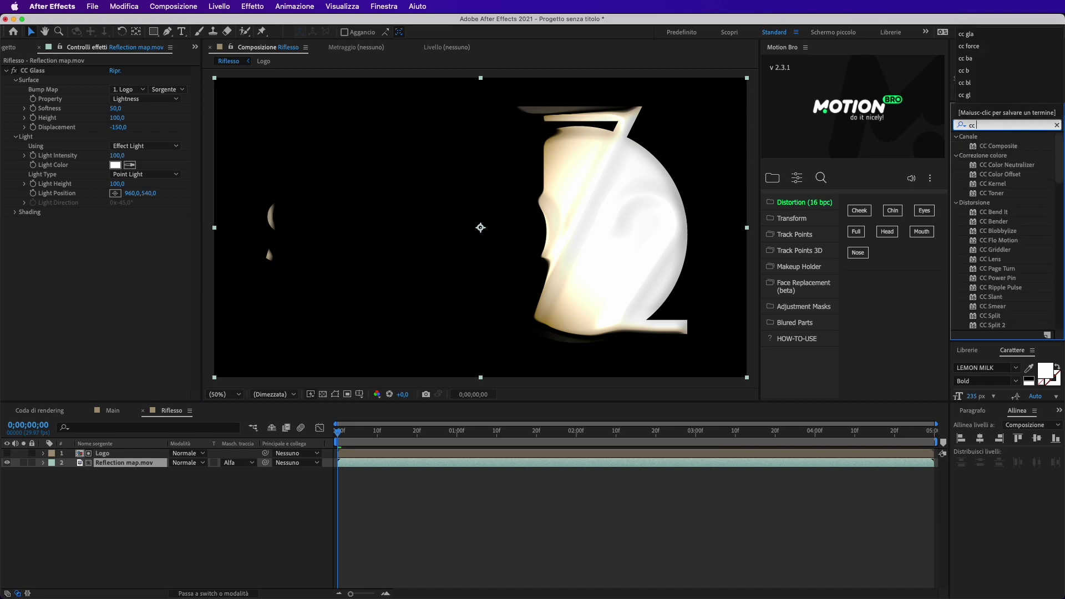
pyautogui.write(' blo')
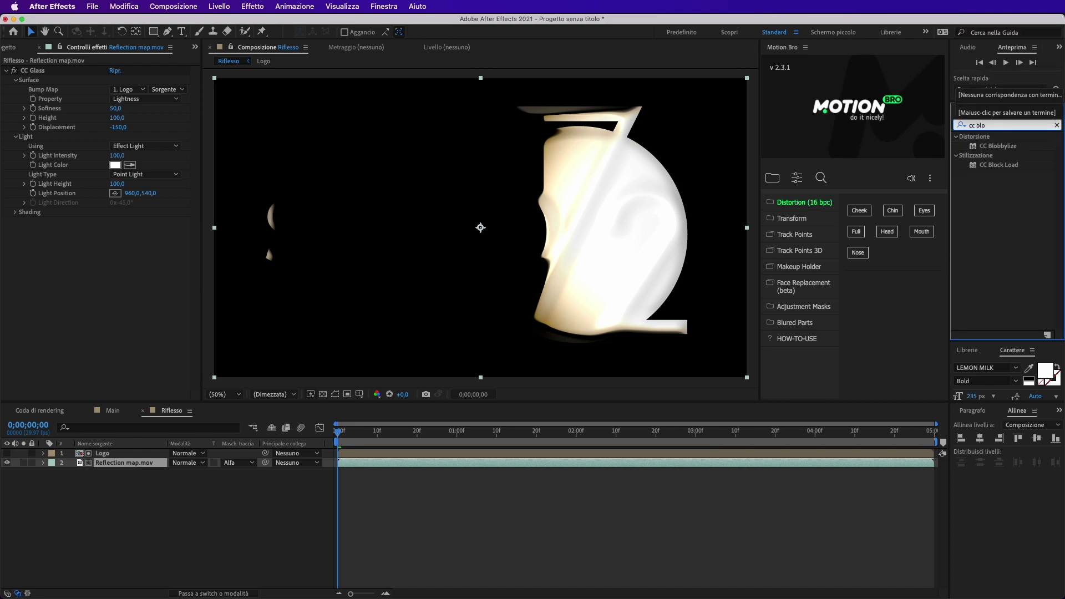
pyautogui.write('b')
pyautogui.moveTo(998, 146); pyautogui.dragTo(122, 329)
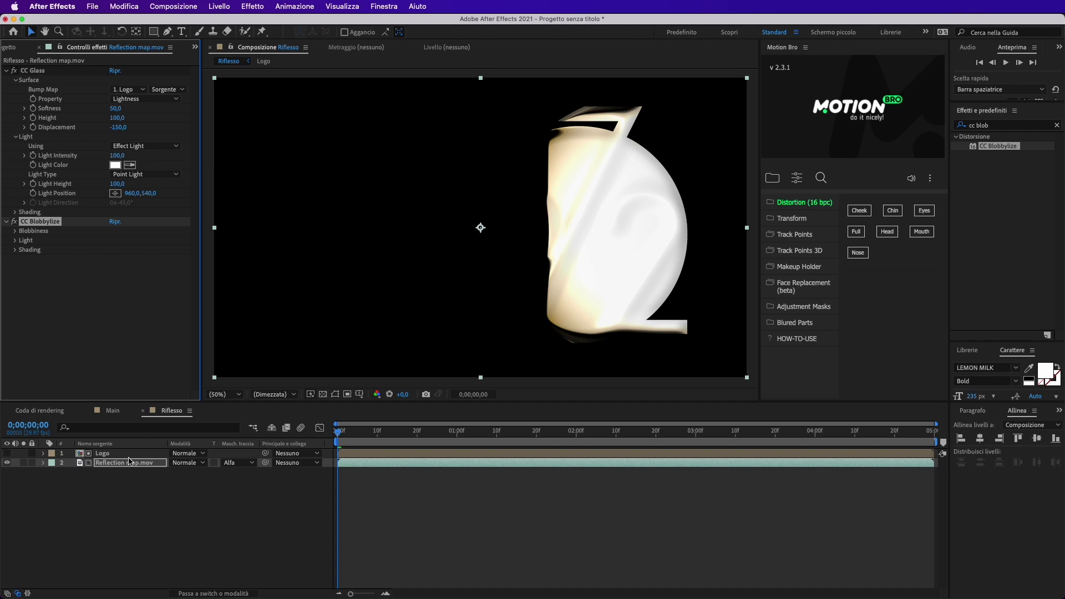
# Set CC Blobbylize Blob Layer to 1. Logo, Softness 15, Cut Away 45, and preview.
pyautogui.click(15, 231)
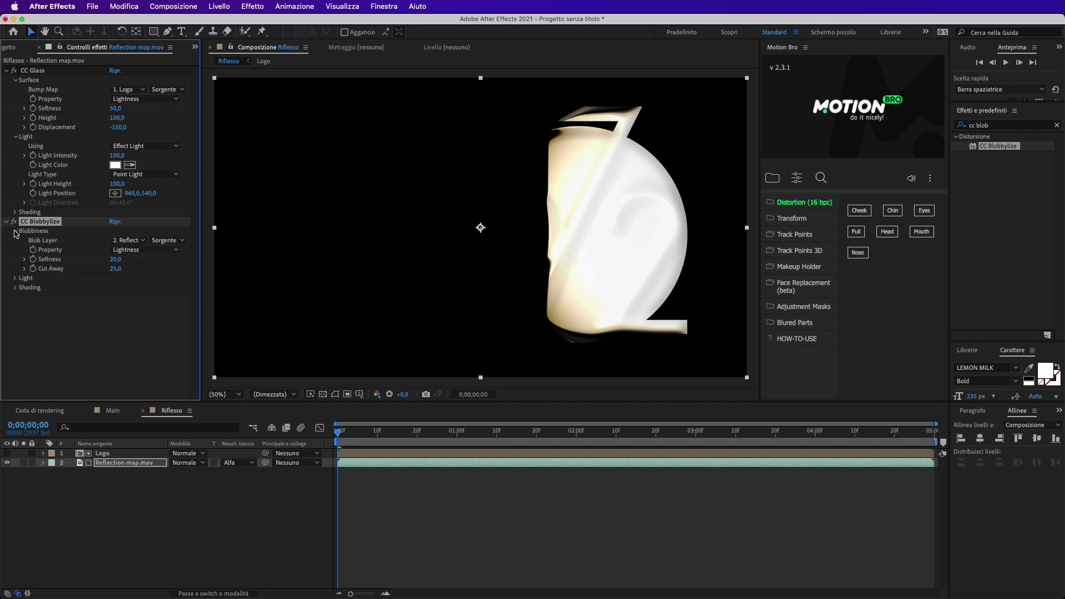
pyautogui.click(133, 241)
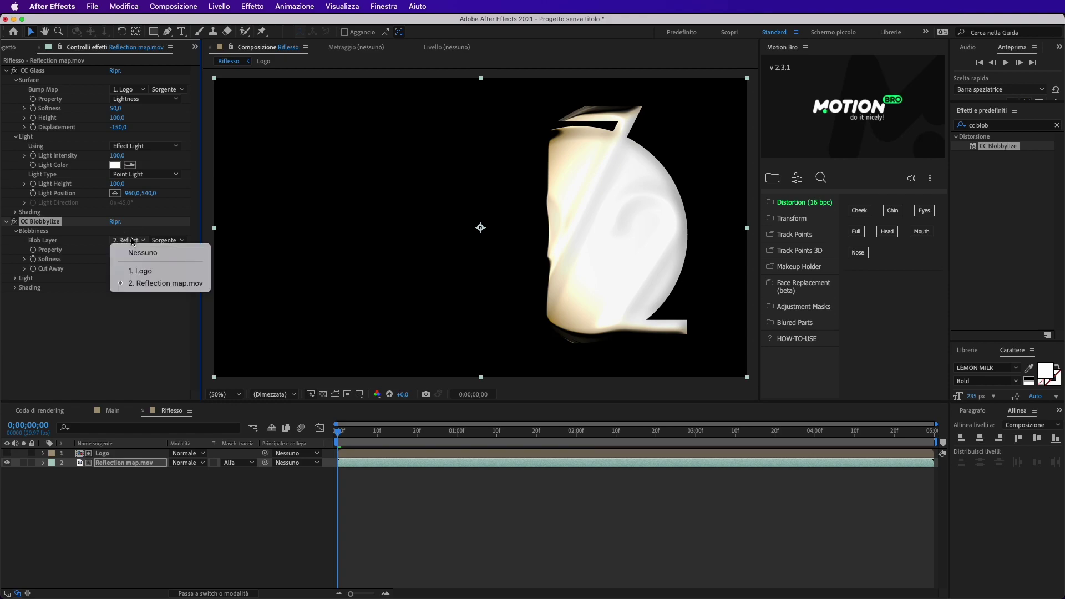
pyautogui.click(99, 360)
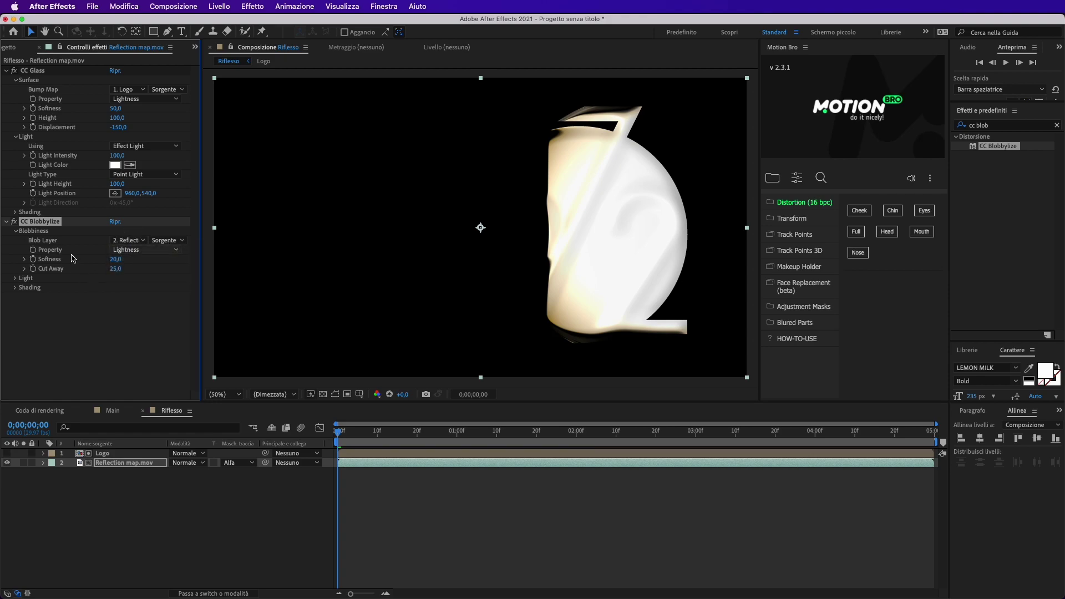
pyautogui.click(127, 242)
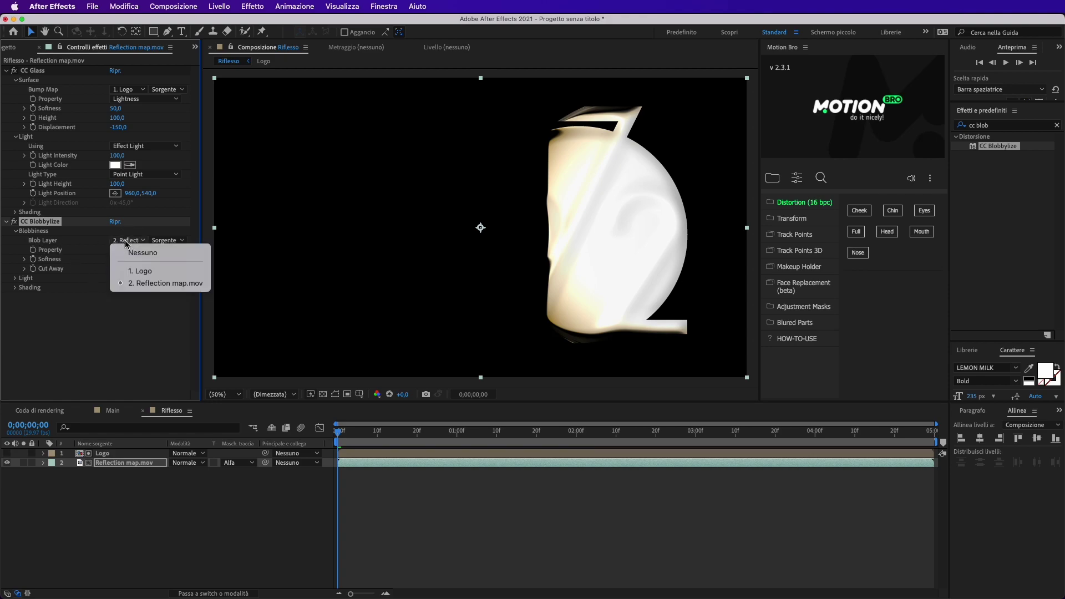
pyautogui.click(131, 269)
pyautogui.write('15')
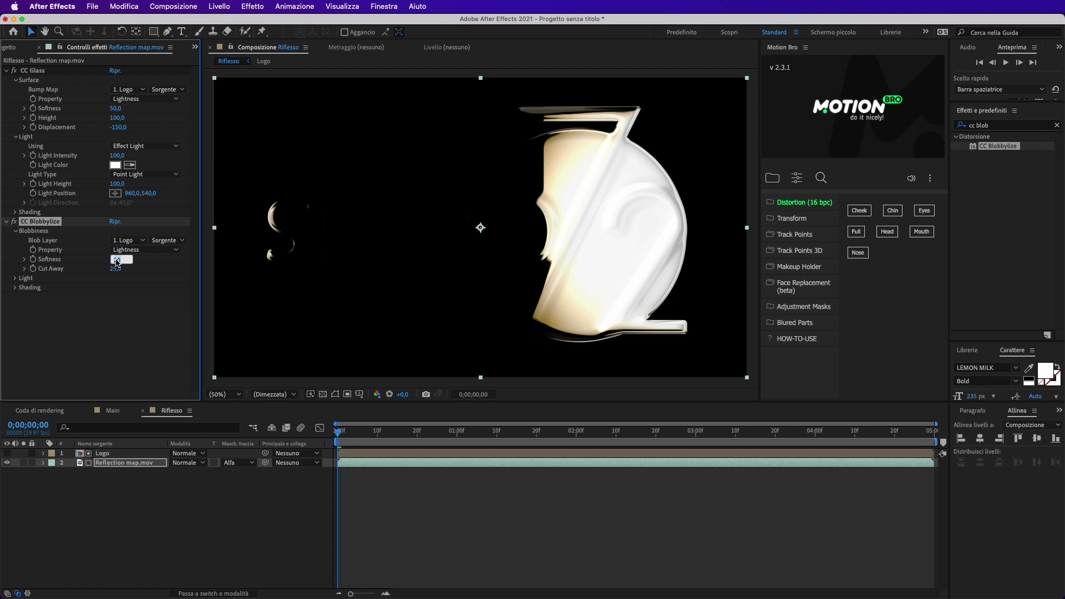
pyautogui.click(81, 331)
pyautogui.write('45')
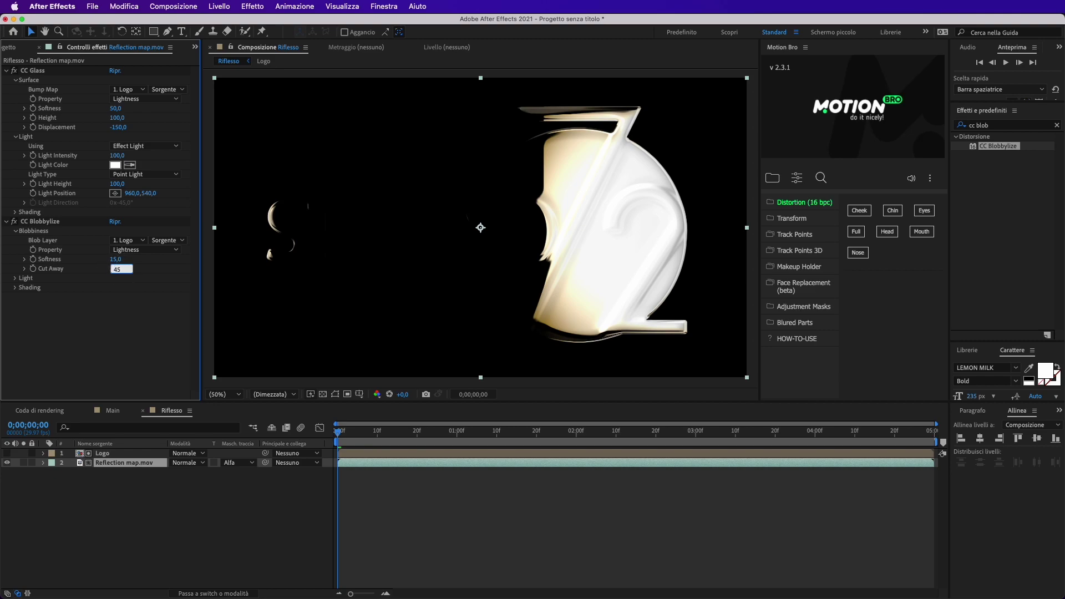
pyautogui.click(102, 333)
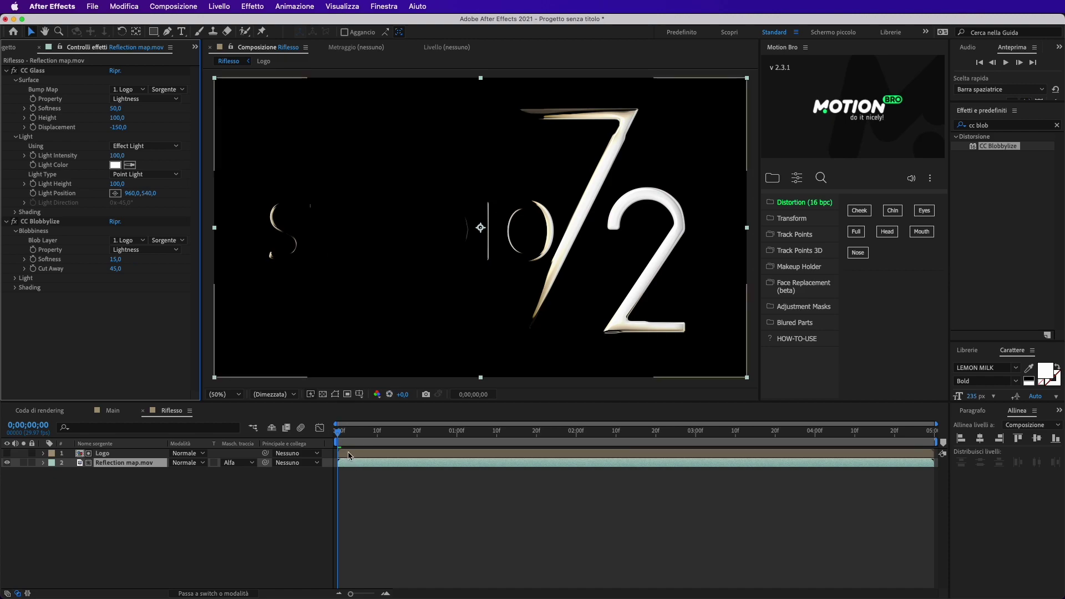
pyautogui.moveTo(340, 432)
pyautogui.mouseDown()
pyautogui.moveTo(585, 436)
pyautogui.moveTo(374, 470)
pyautogui.mouseUp()
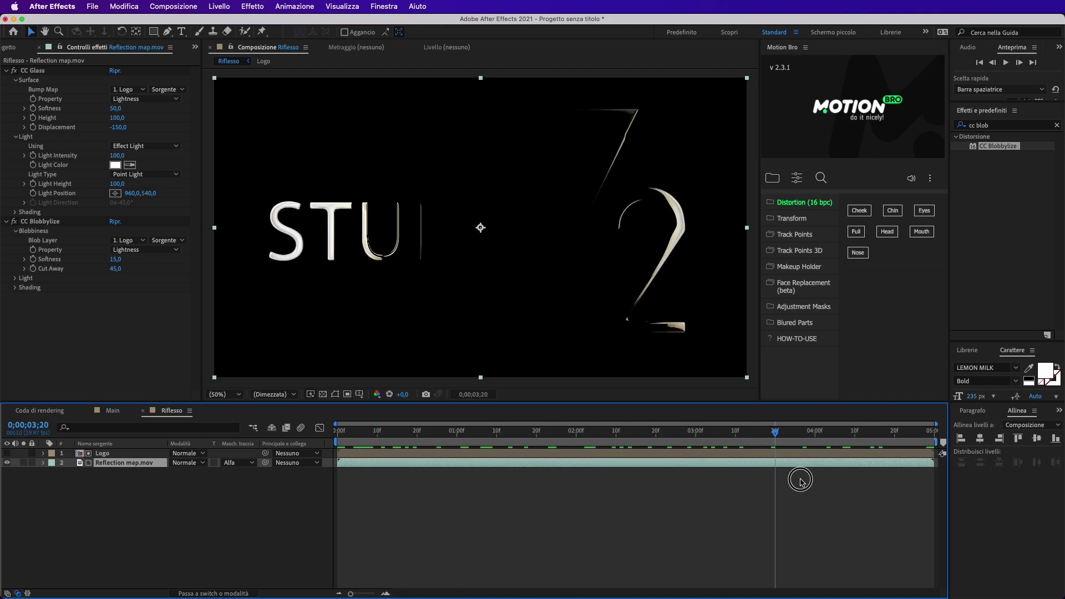
pyautogui.moveTo(375, 470); pyautogui.dragTo(274, 467)
pyautogui.click(7, 47)
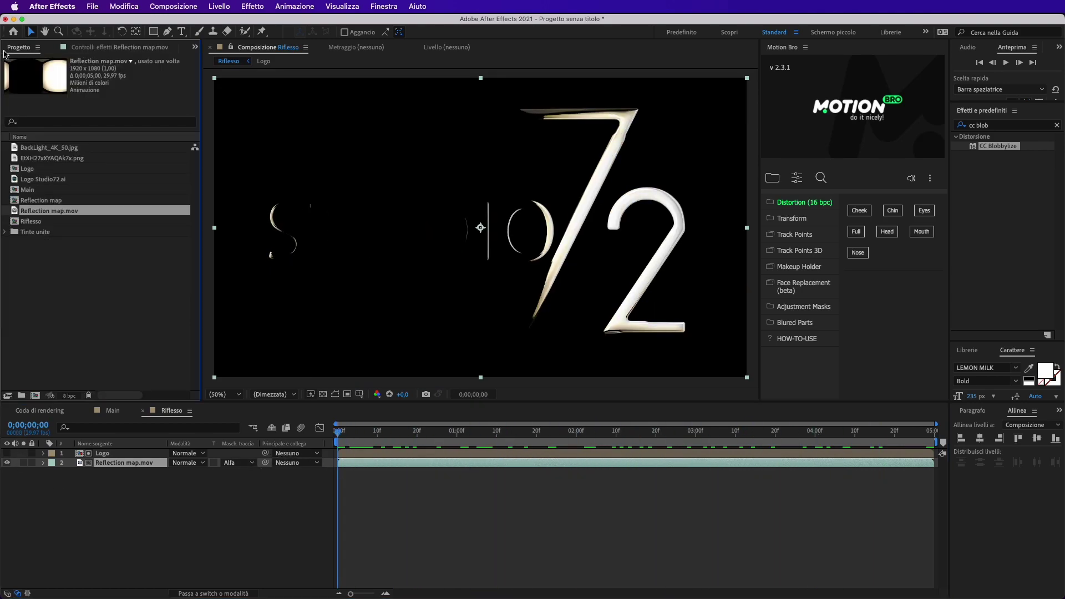
# Add the Logo comp as the bottom layer and blend Reflection map.mov in Scolora mode.
pyautogui.click(50, 169)
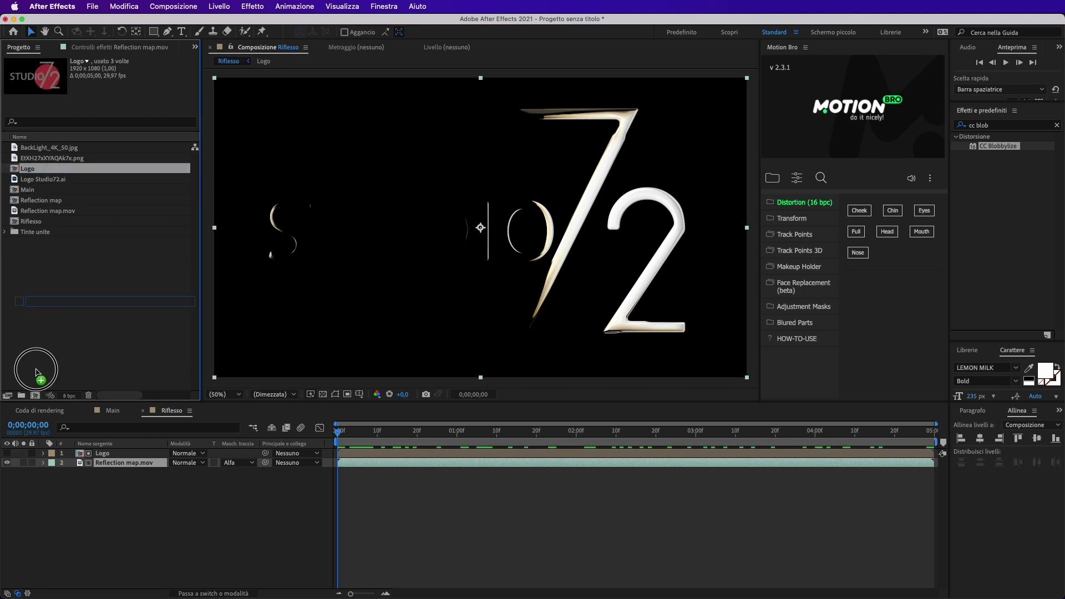
pyautogui.moveTo(31, 173); pyautogui.dragTo(36, 510)
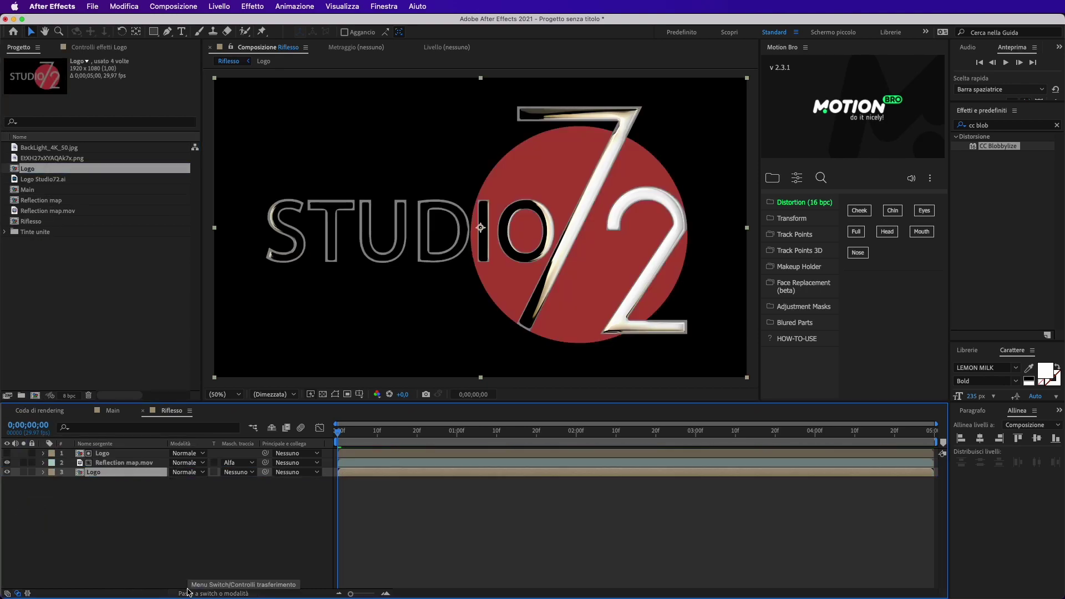
pyautogui.click(115, 462)
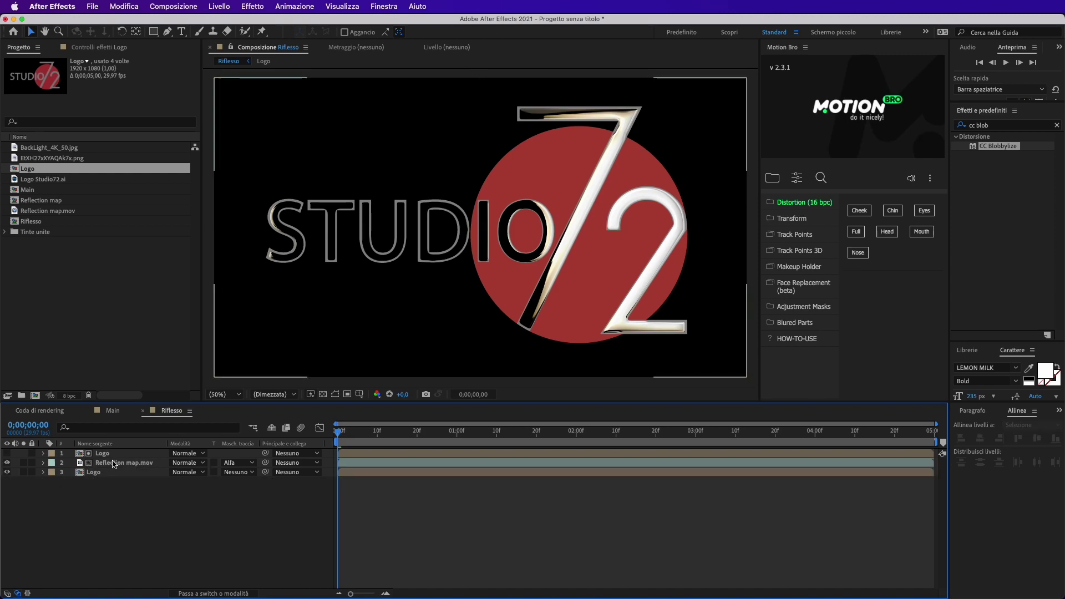
pyautogui.click(183, 463)
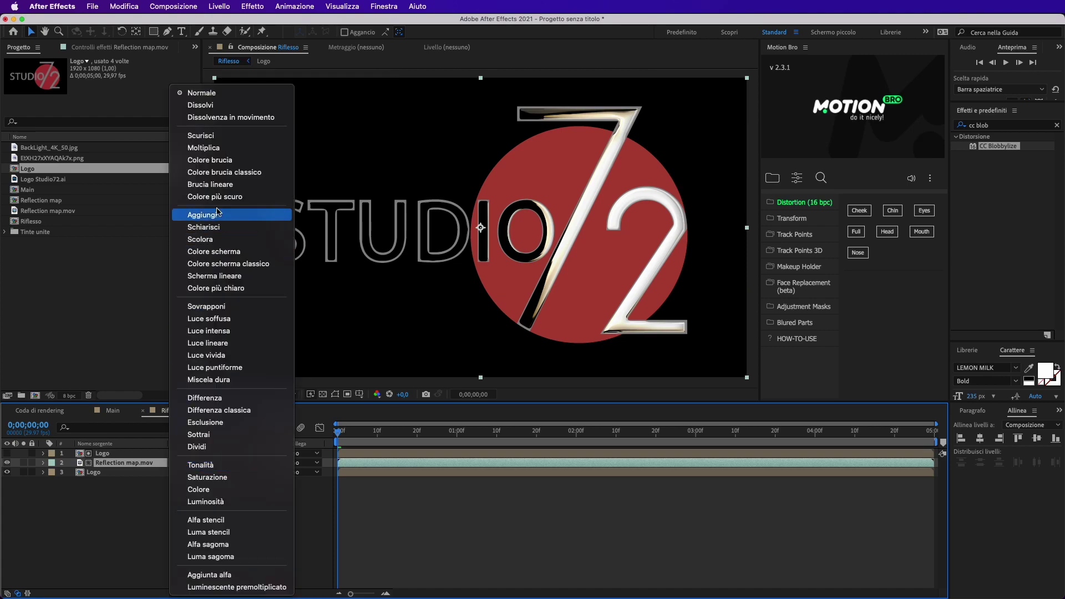
pyautogui.click(214, 242)
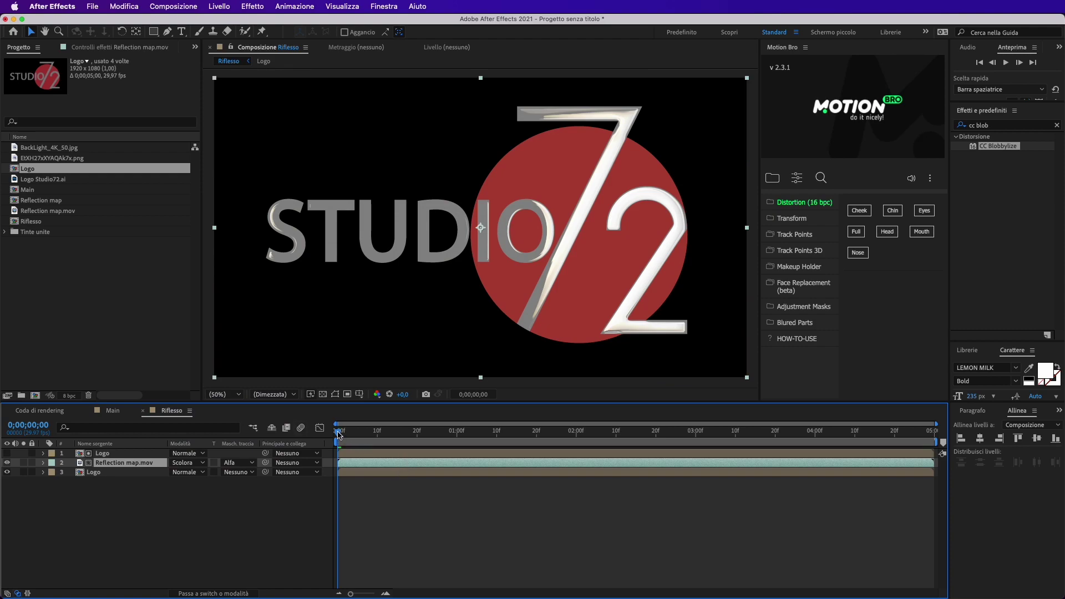
pyautogui.moveTo(340, 434)
pyautogui.mouseDown()
pyautogui.moveTo(799, 471)
pyautogui.moveTo(391, 492)
pyautogui.mouseUp()
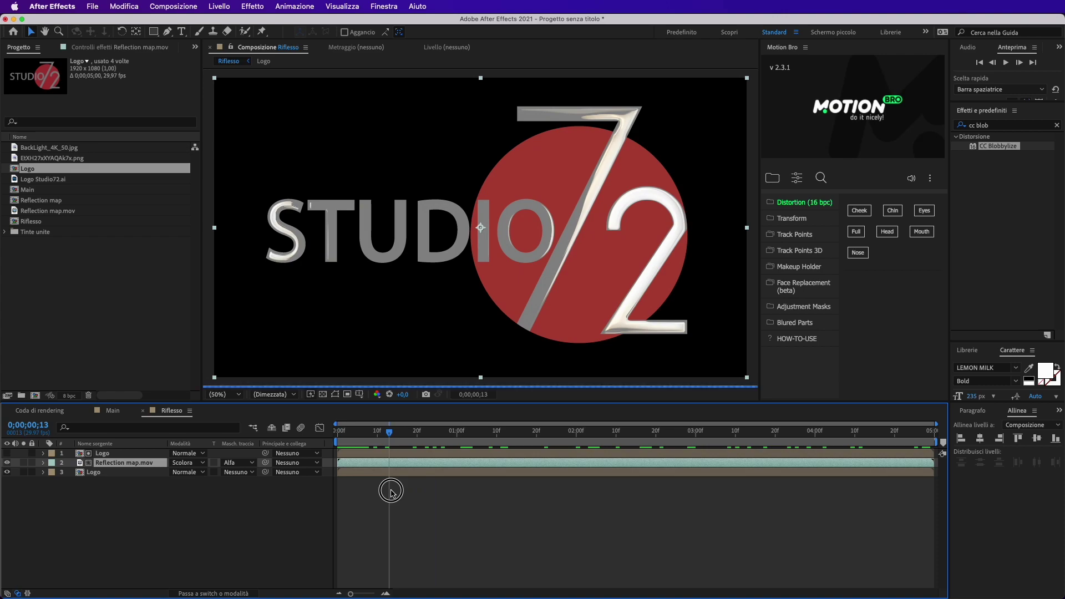
pyautogui.moveTo(391, 492); pyautogui.dragTo(41, 472)
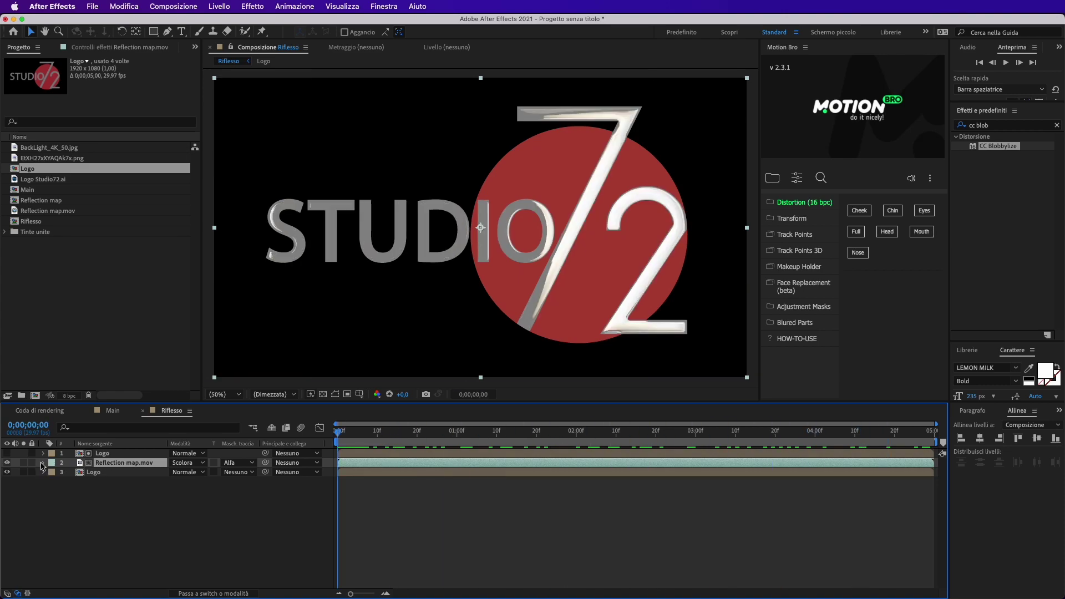
# Keyframe Reflection map.mov Opacity from 100% at 0;00;02;10 to 0% at 0;00;03;10.
pyautogui.click(43, 464)
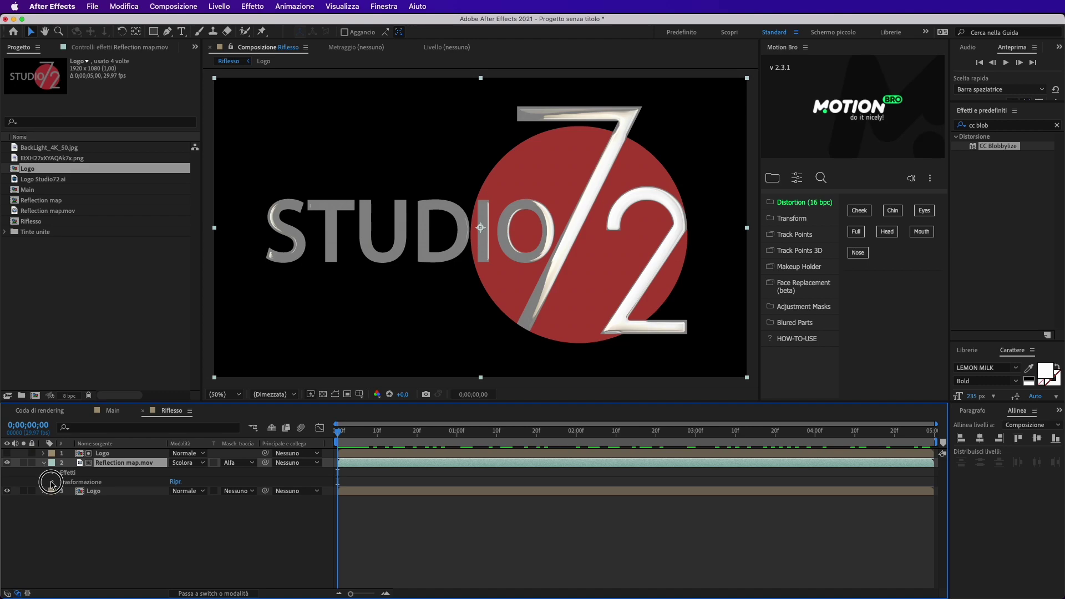
pyautogui.click(52, 482)
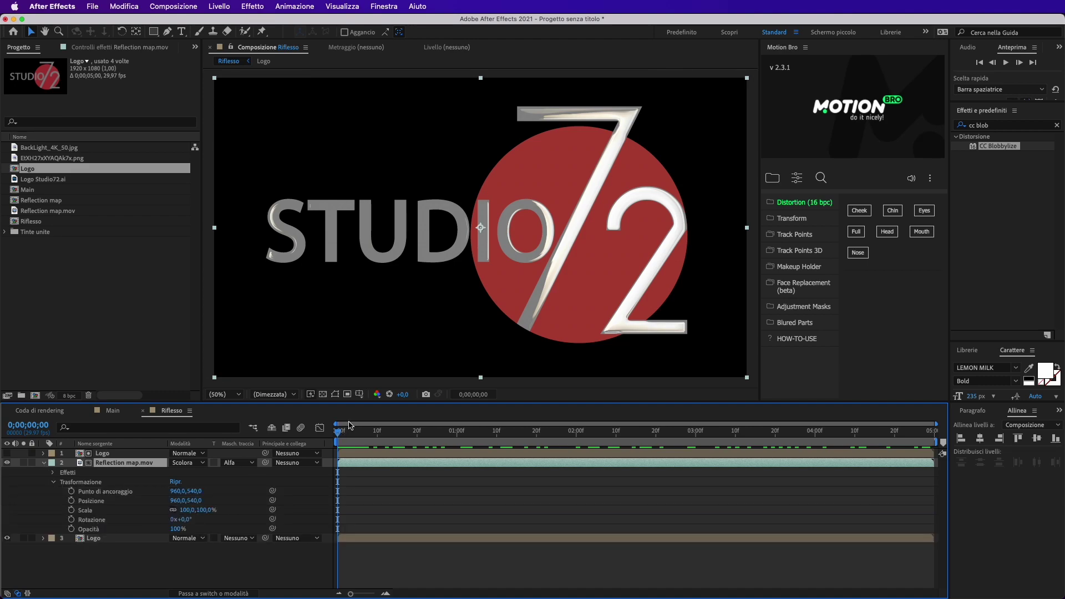
pyautogui.moveTo(337, 435); pyautogui.dragTo(614, 452)
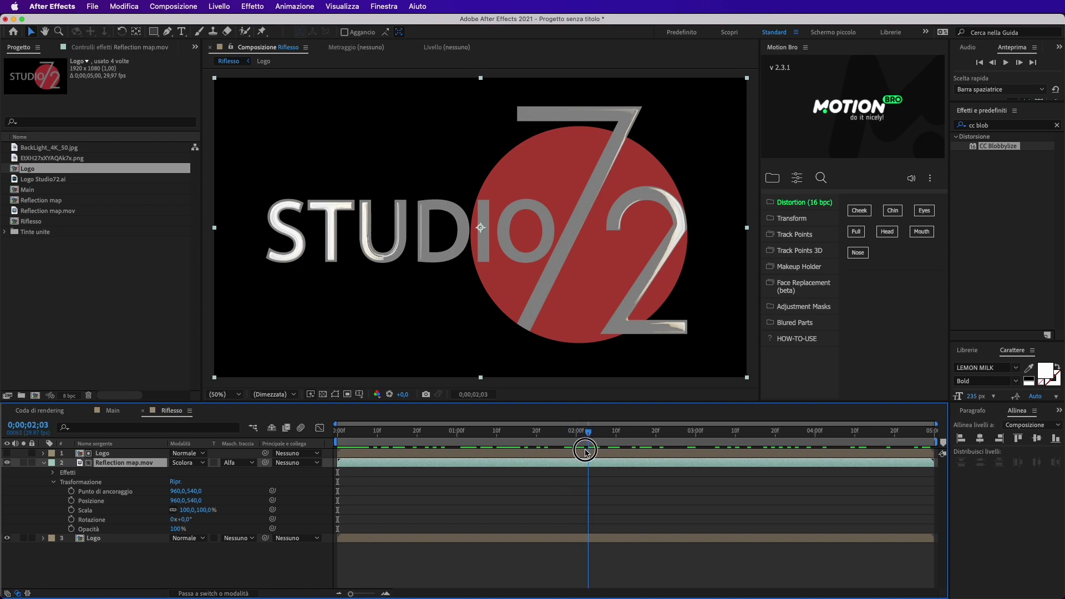
pyautogui.click(72, 529)
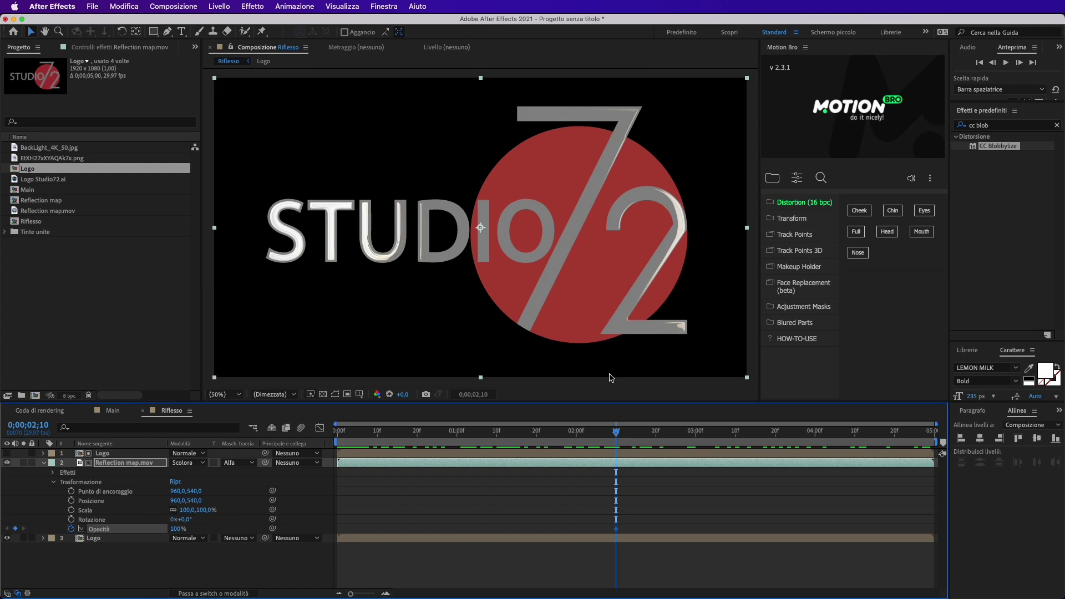
pyautogui.moveTo(621, 441); pyautogui.dragTo(735, 438)
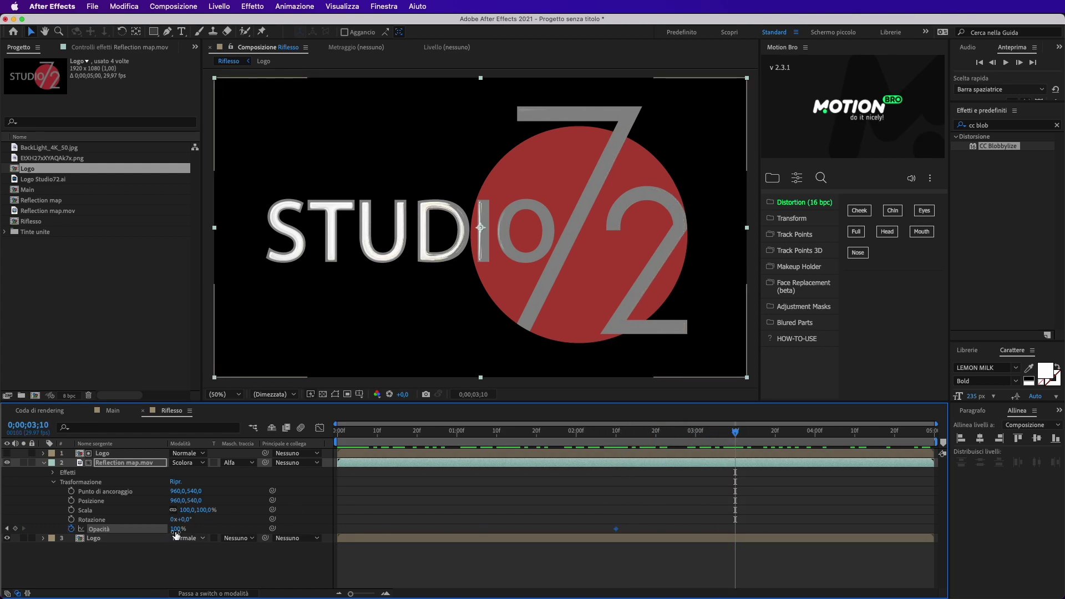
pyautogui.write('0')
pyautogui.press('Return')
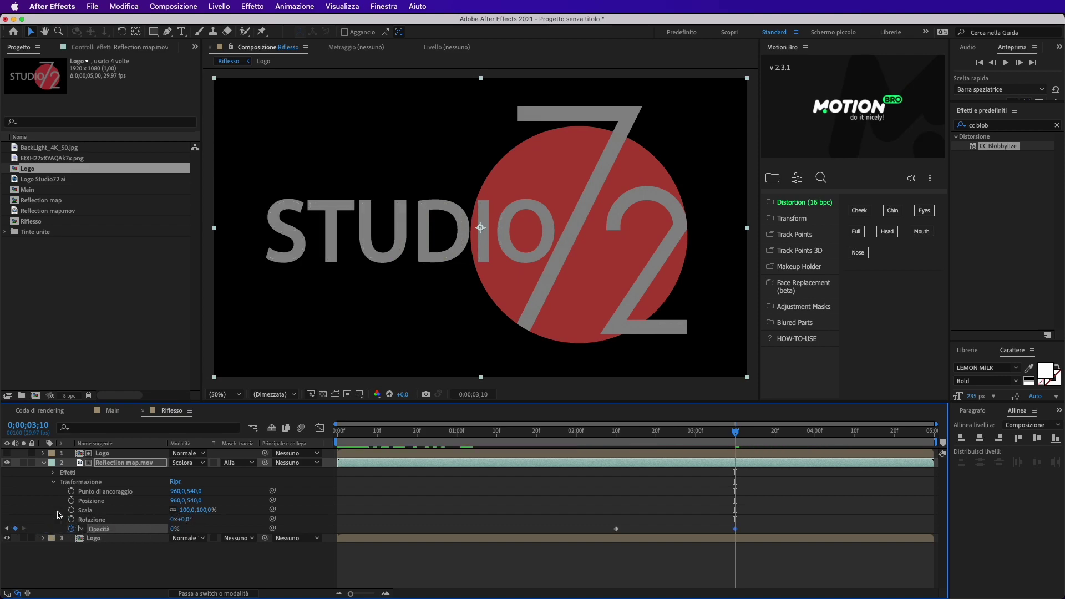
# Play a preview of the fading reflection and return to the first frame.
pyautogui.click(405, 438)
pyautogui.press('space')
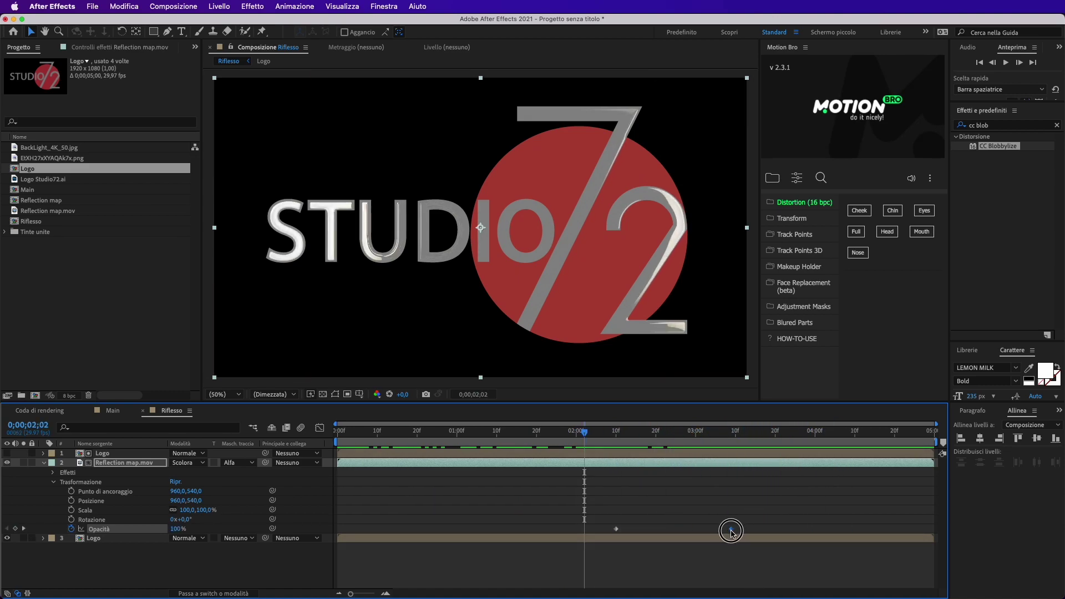
pyautogui.press('Home')
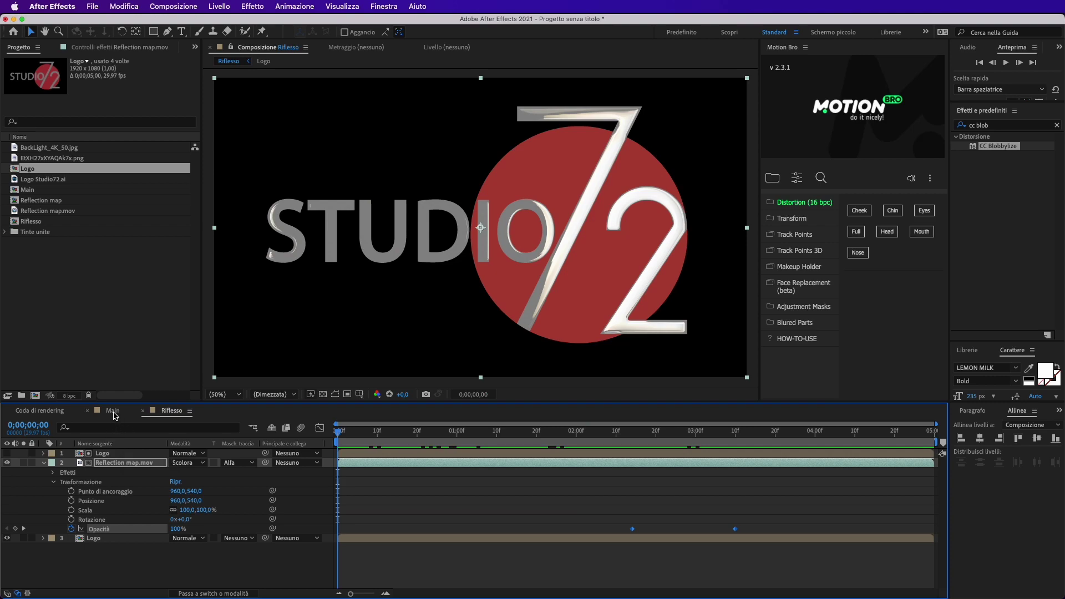
# Add Riflesso to the Main timeline and slide its layer to start at 0;00;01;00.
pyautogui.click(113, 411)
pyautogui.click(139, 554)
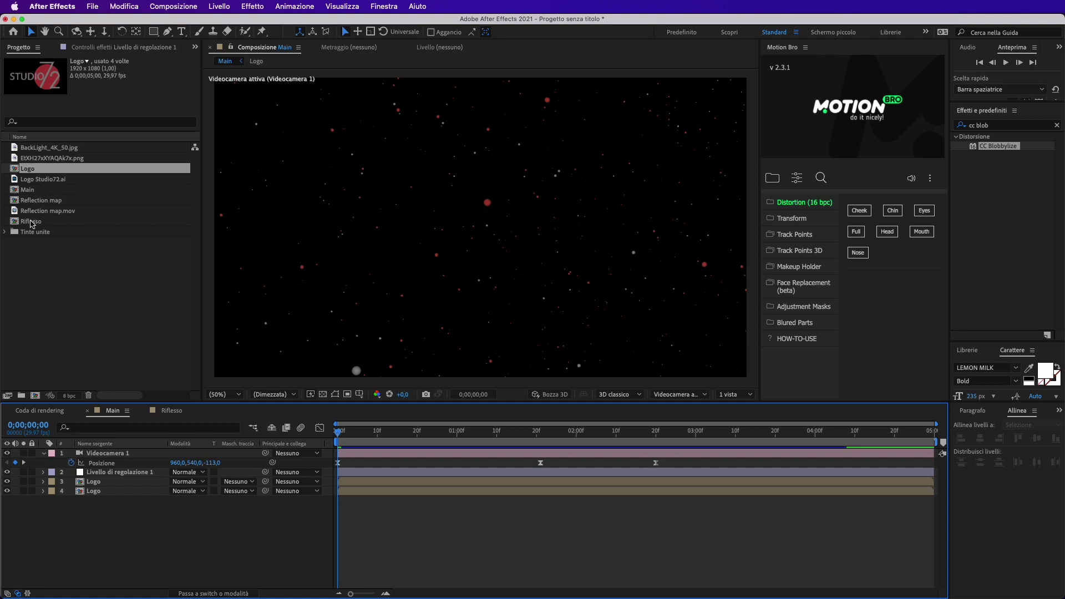
pyautogui.click(60, 224)
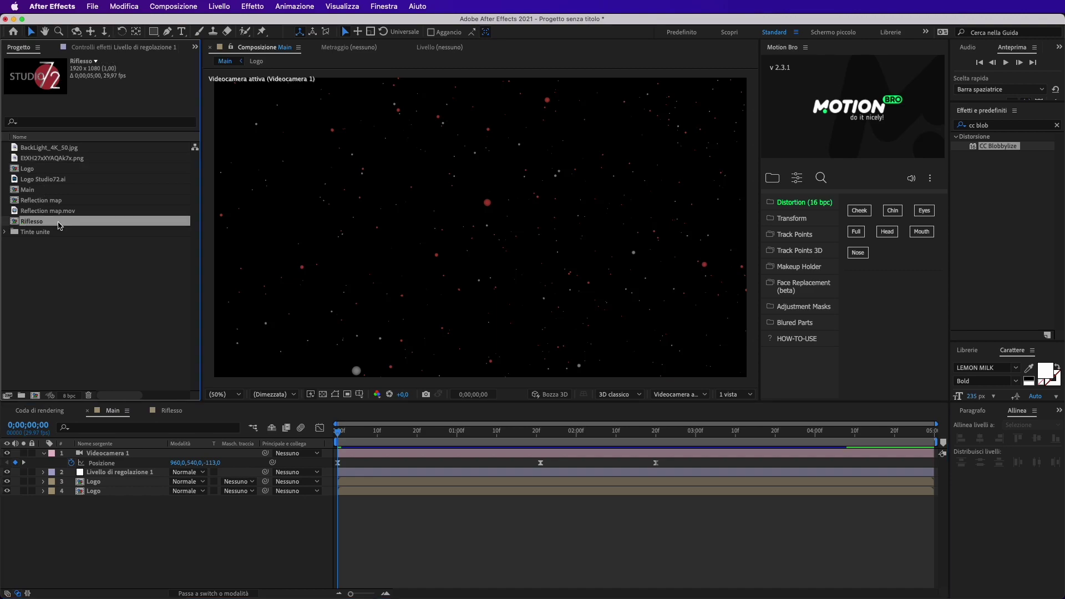
pyautogui.moveTo(60, 224); pyautogui.dragTo(78, 527)
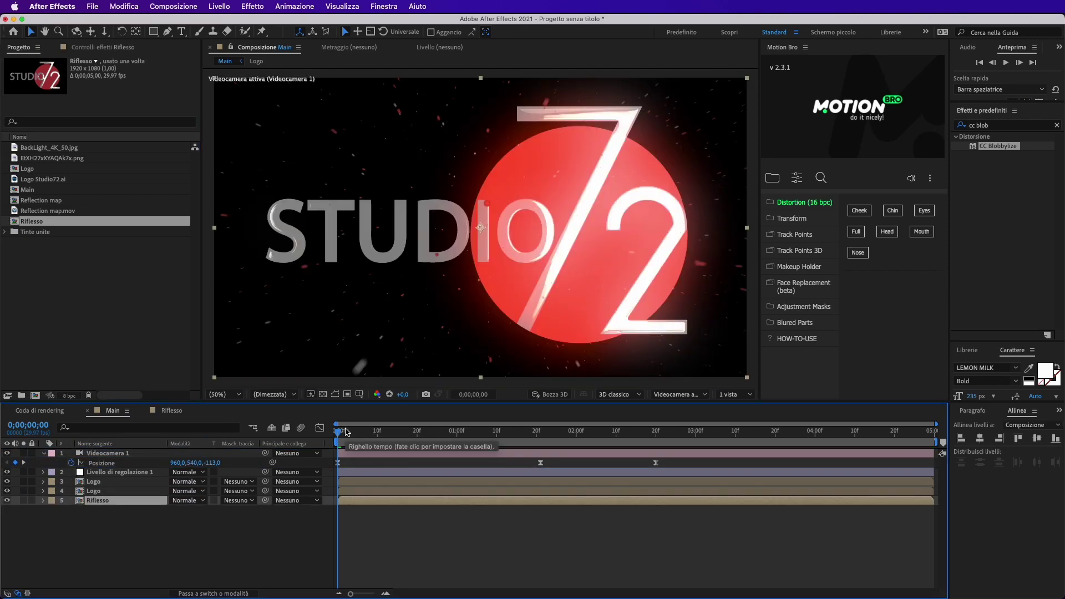
pyautogui.moveTo(342, 434); pyautogui.dragTo(457, 442)
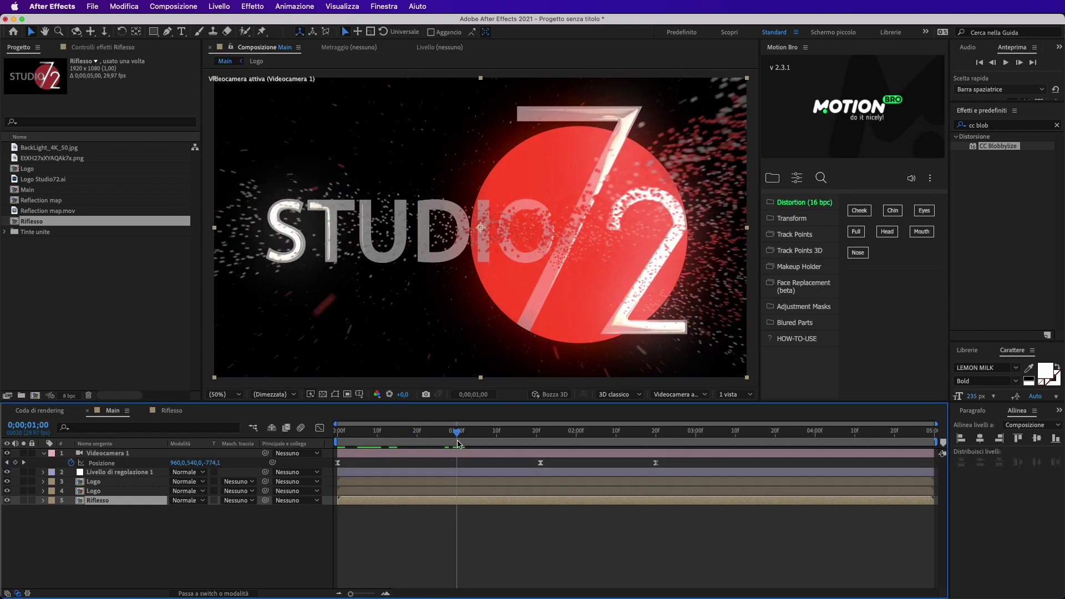
pyautogui.moveTo(363, 501); pyautogui.dragTo(478, 501)
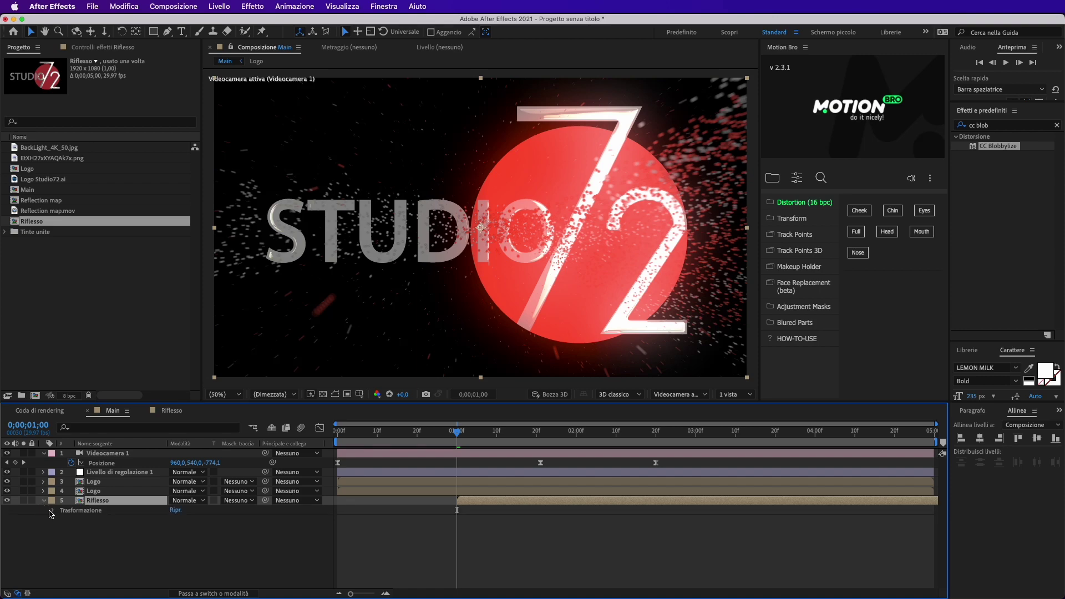
# Keyframe Riflesso's Opacity from 0% at 2;00 to 100% at 2;10.
pyautogui.click(53, 513)
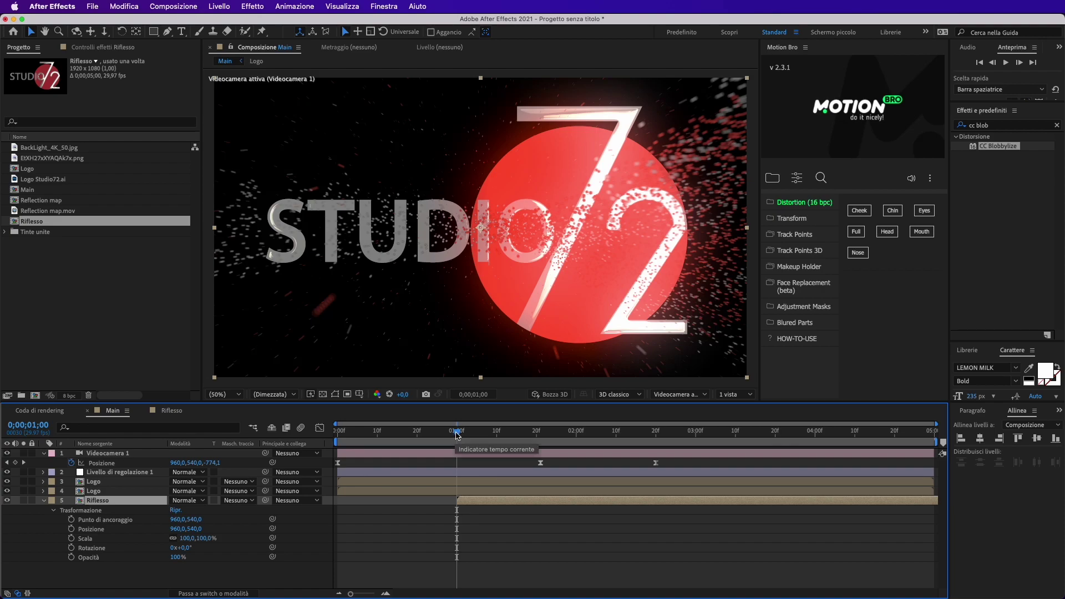
pyautogui.moveTo(456, 434); pyautogui.dragTo(590, 456)
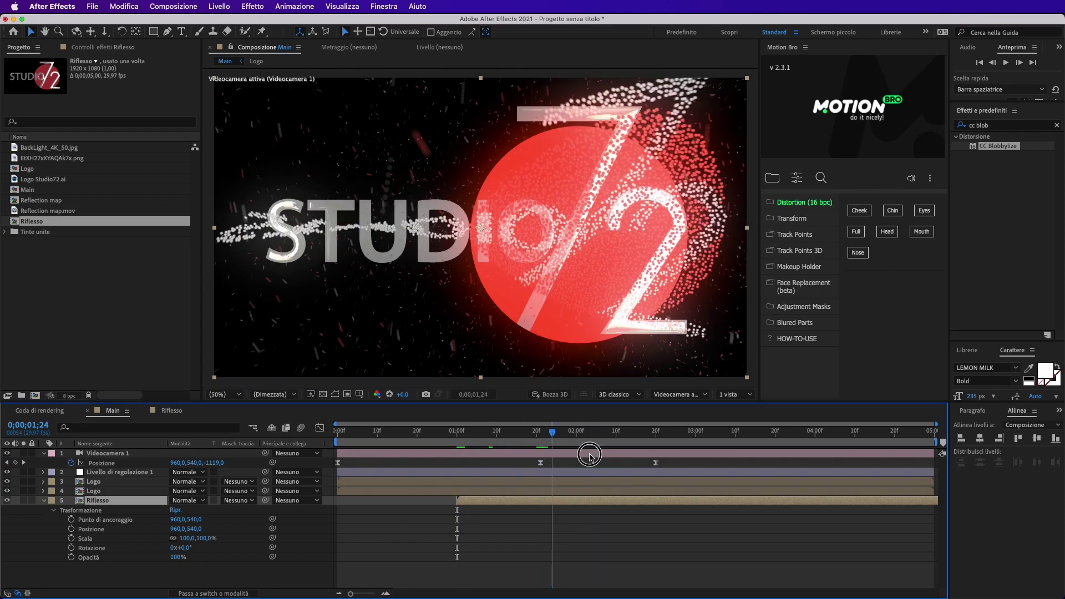
pyautogui.moveTo(590, 456); pyautogui.dragTo(575, 456)
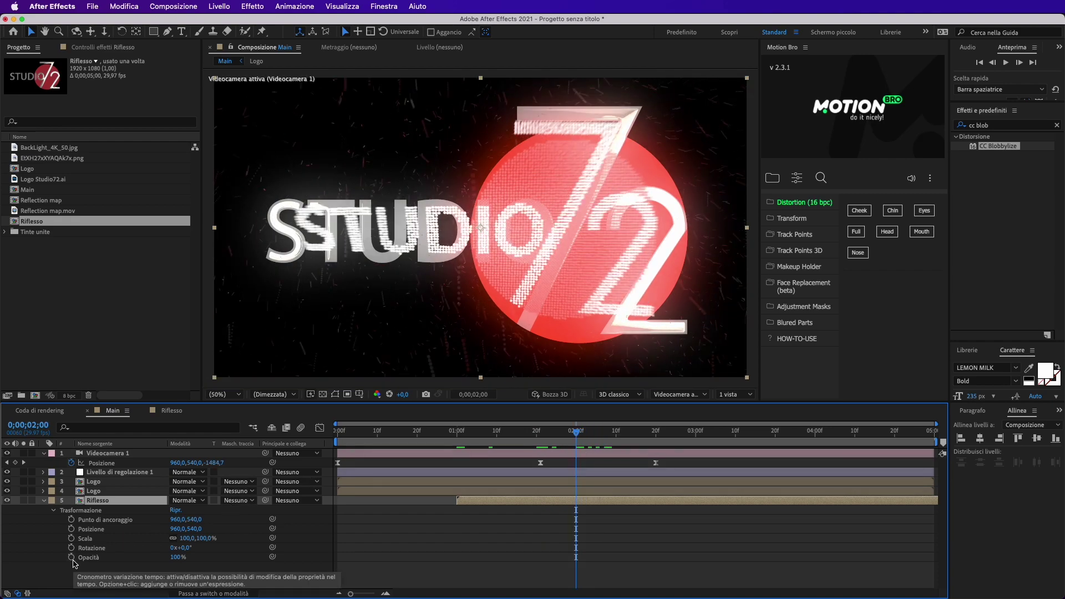
pyautogui.click(72, 557)
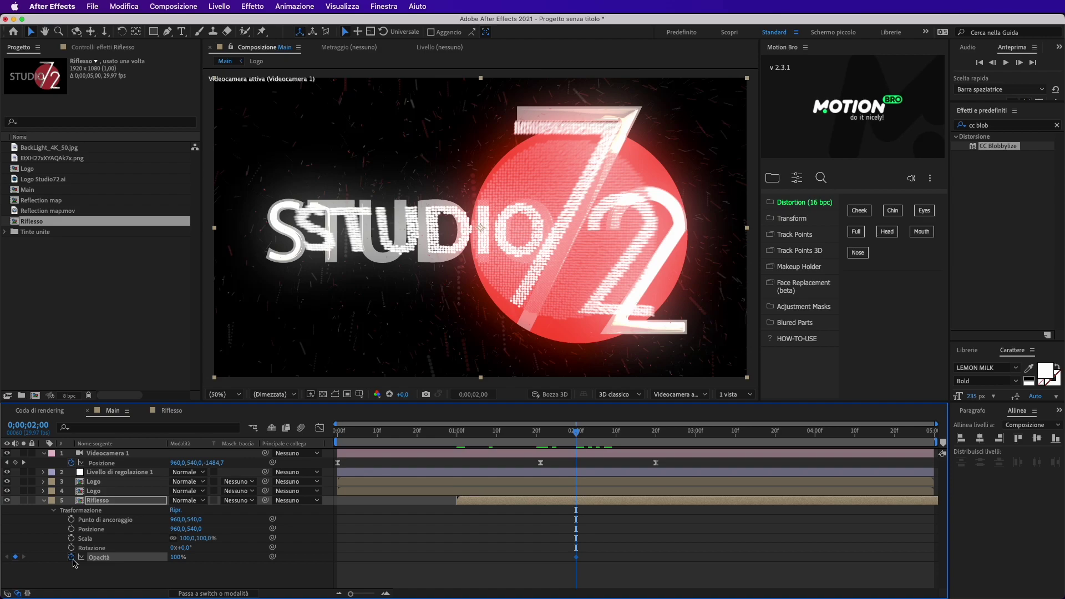
pyautogui.moveTo(179, 561); pyautogui.dragTo(48, 557)
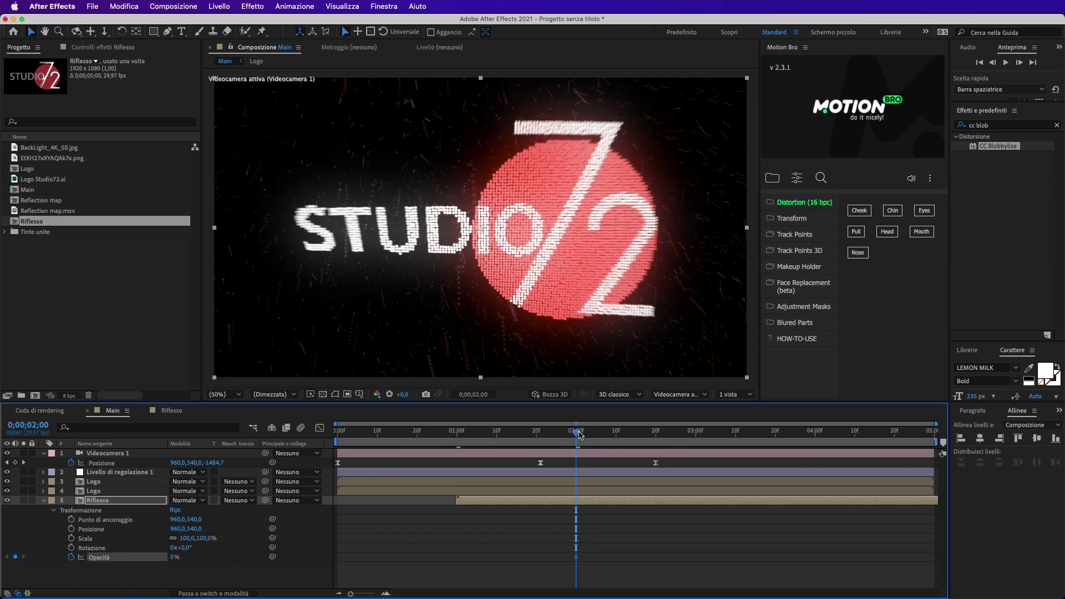
pyautogui.moveTo(579, 435); pyautogui.dragTo(613, 434)
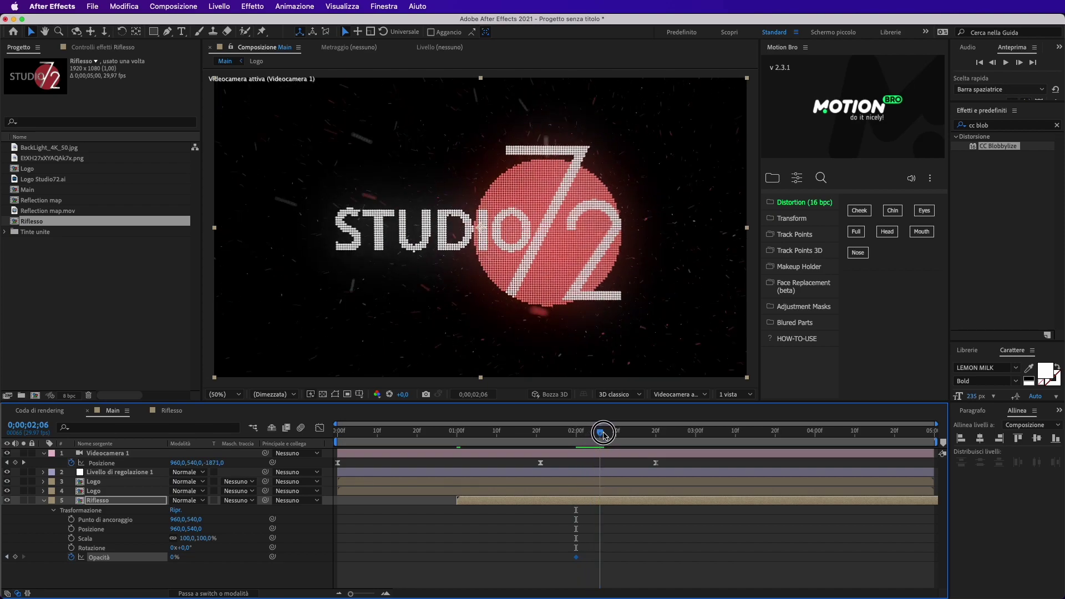
pyautogui.moveTo(613, 434); pyautogui.dragTo(616, 433)
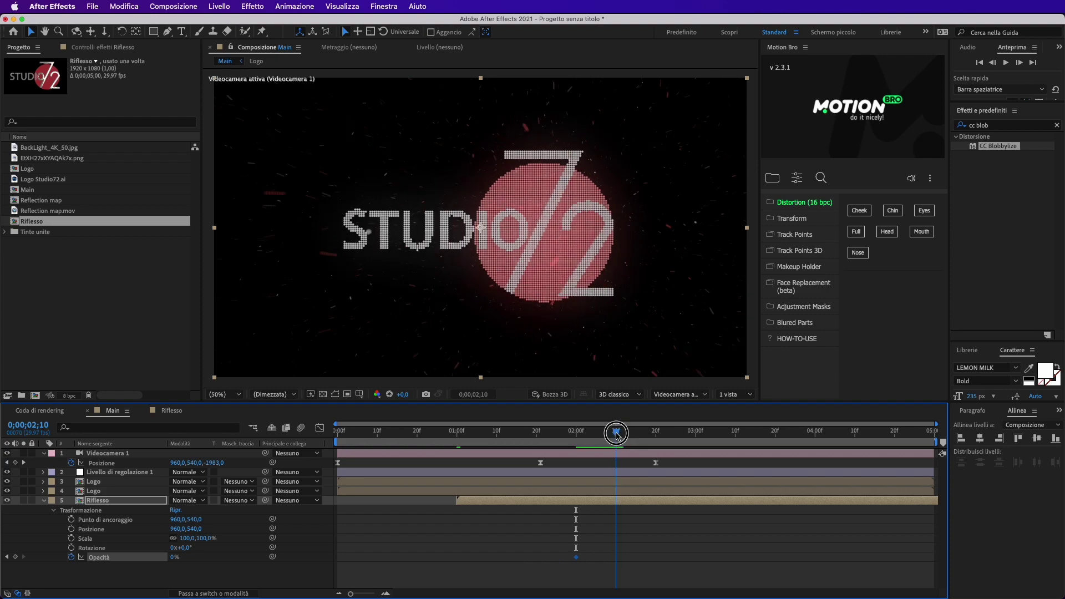
pyautogui.moveTo(172, 558); pyautogui.dragTo(500, 557)
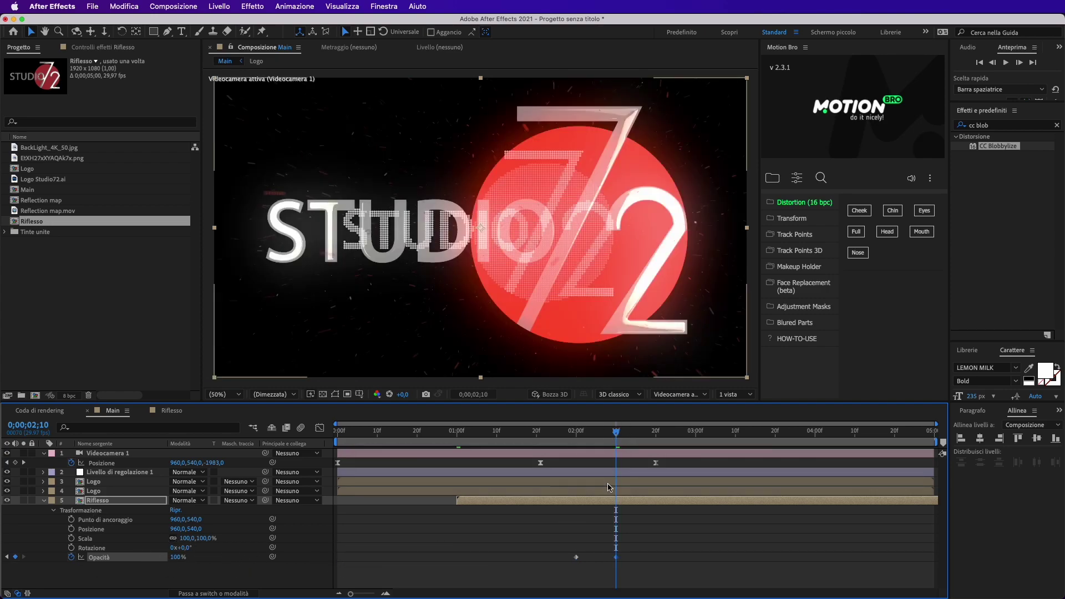
pyautogui.moveTo(619, 501)
pyautogui.mouseDown()
pyautogui.moveTo(663, 484)
pyautogui.moveTo(575, 477)
pyautogui.mouseUp()
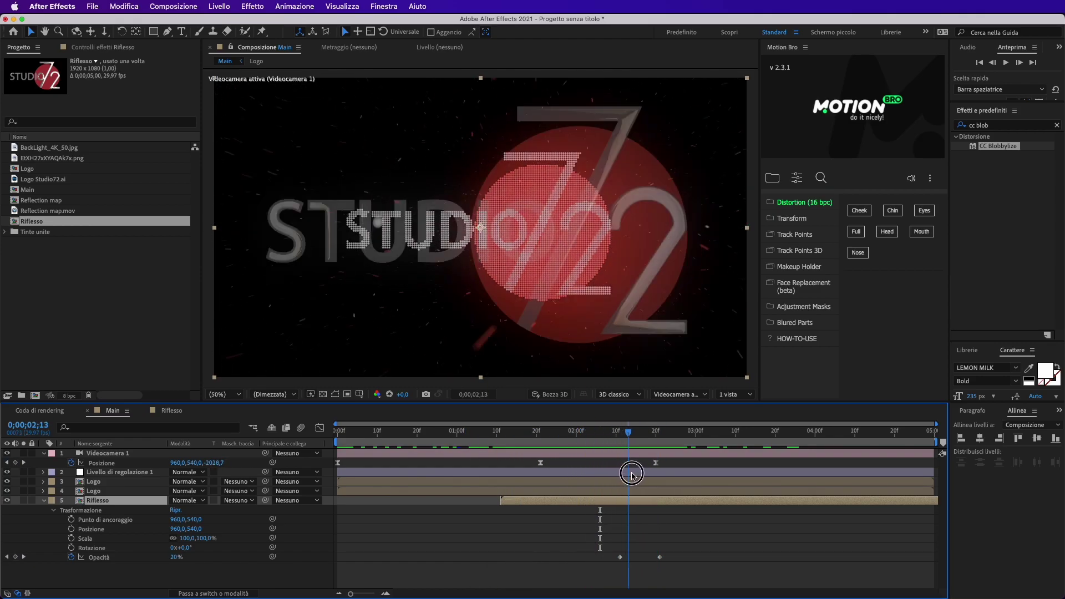
pyautogui.moveTo(575, 477); pyautogui.dragTo(537, 487)
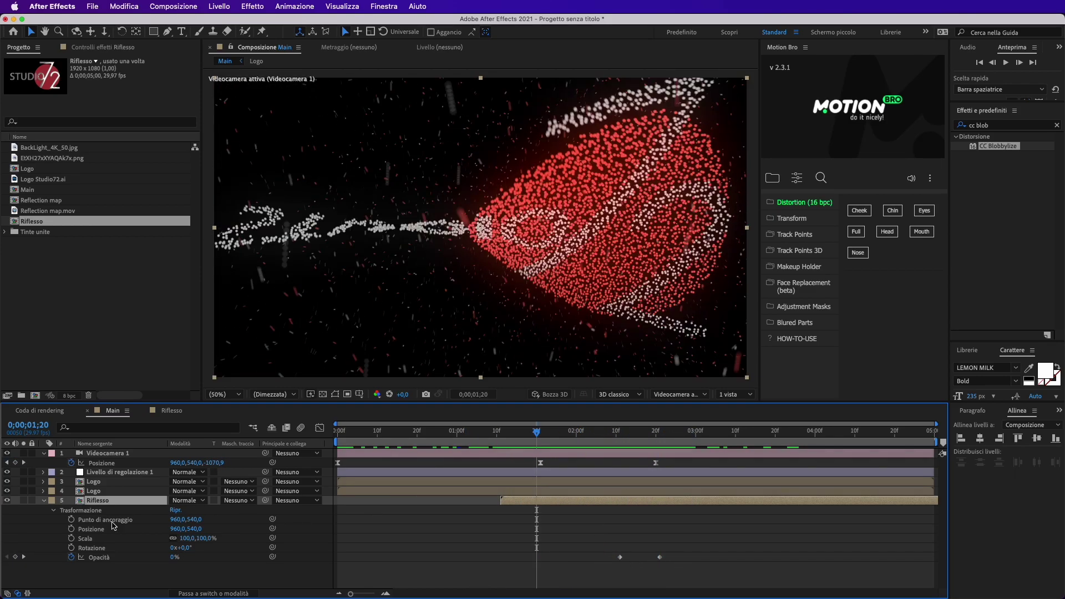
# Enable the 3D layer switch on Riflesso.
pyautogui.click(43, 502)
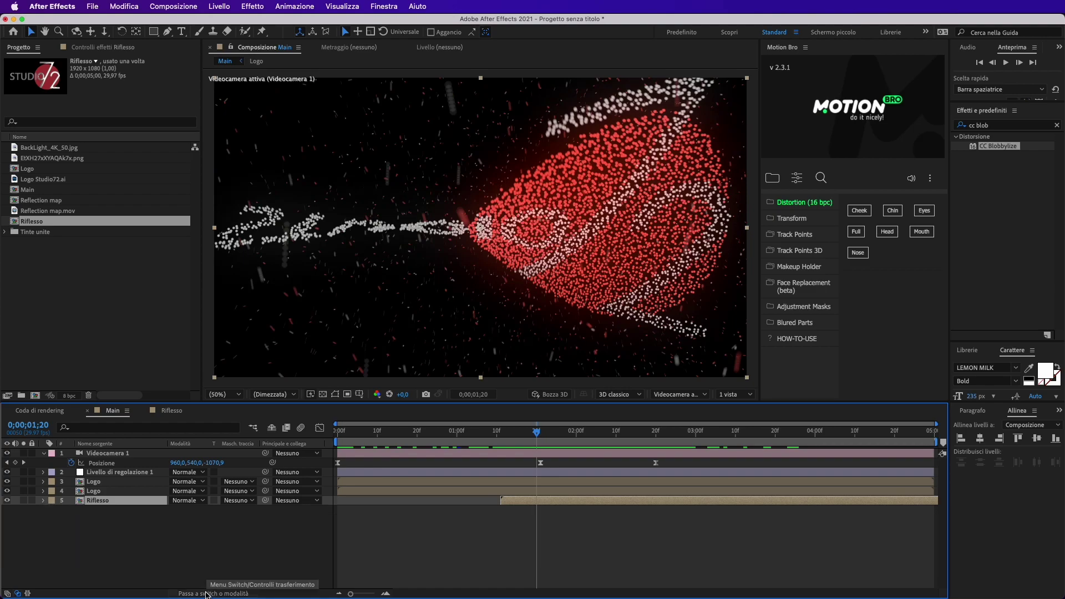
pyautogui.click(204, 594)
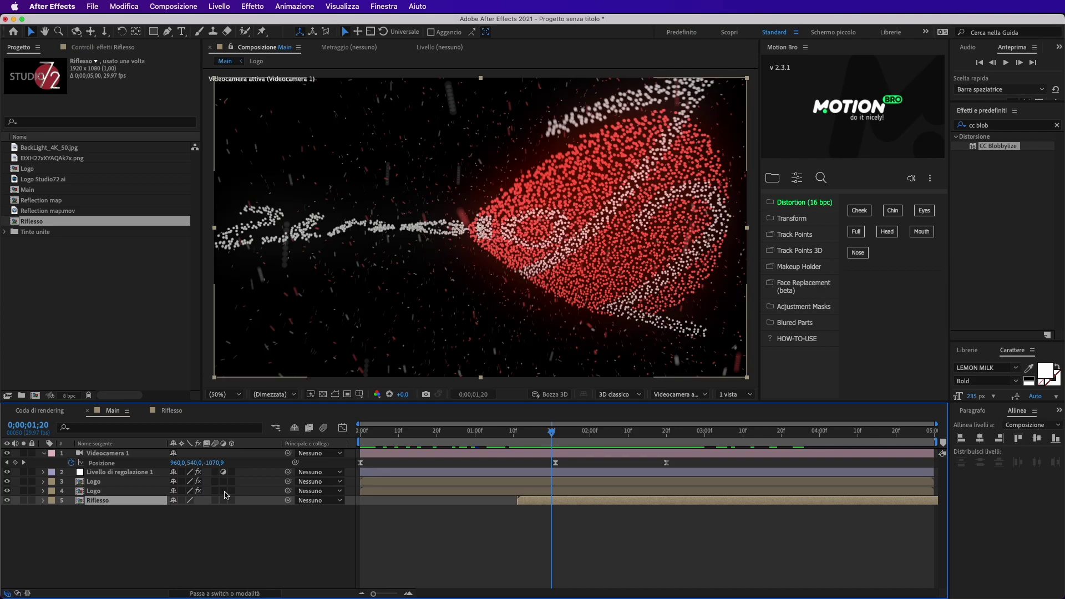
pyautogui.click(231, 501)
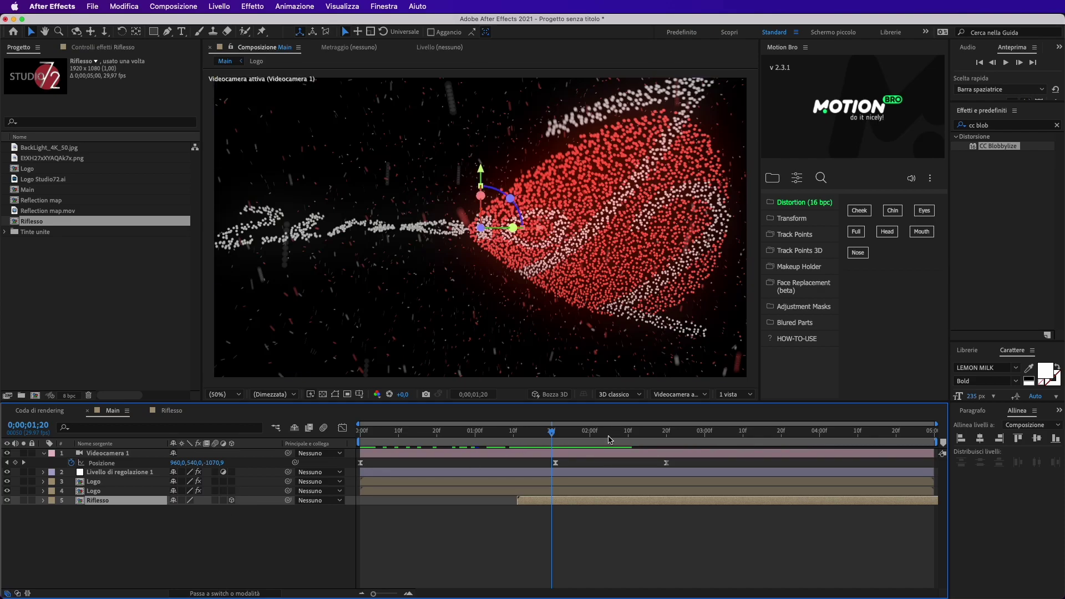
# Move both Riflesso opacity keyframes slightly earlier and preview the fade-in.
pyautogui.moveTo(558, 437); pyautogui.dragTo(727, 464)
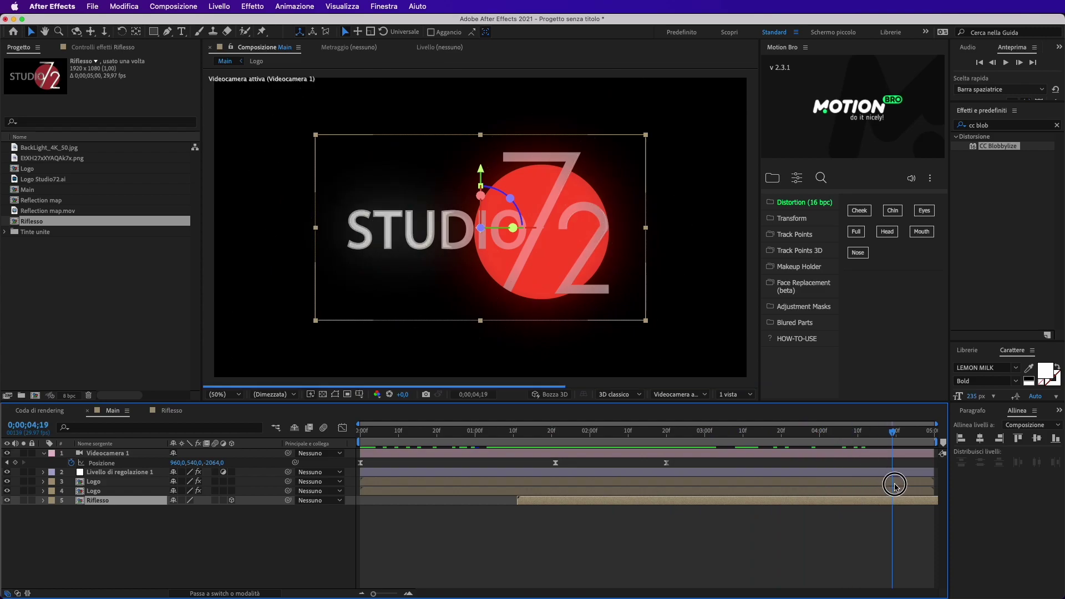
pyautogui.moveTo(727, 464); pyautogui.dragTo(541, 472)
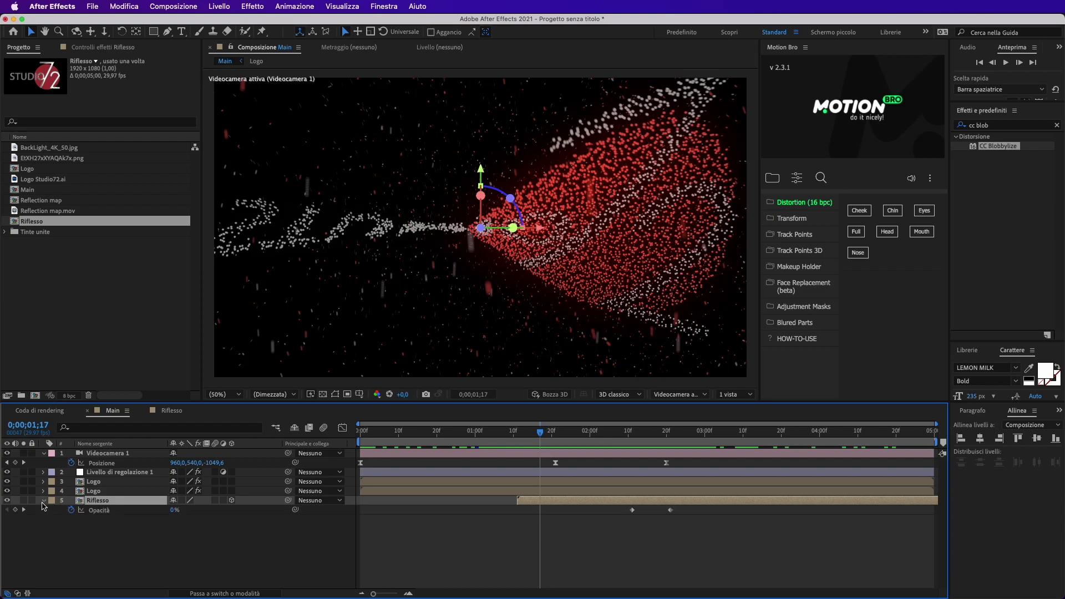
pyautogui.moveTo(533, 430); pyautogui.dragTo(595, 442)
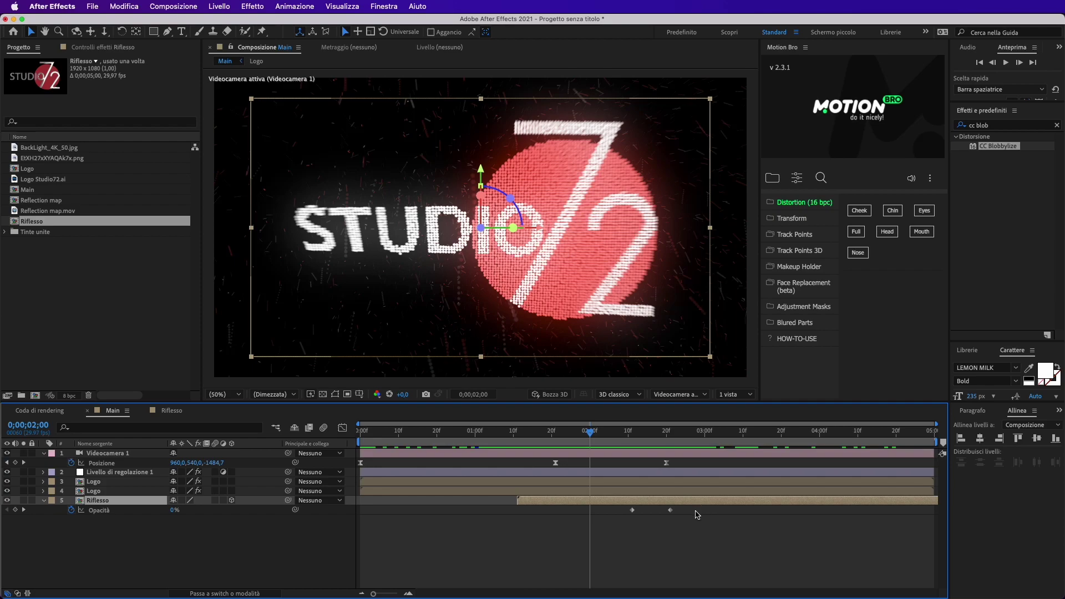
pyautogui.moveTo(697, 515)
pyautogui.mouseDown()
pyautogui.moveTo(626, 506)
pyautogui.moveTo(588, 515)
pyautogui.mouseUp()
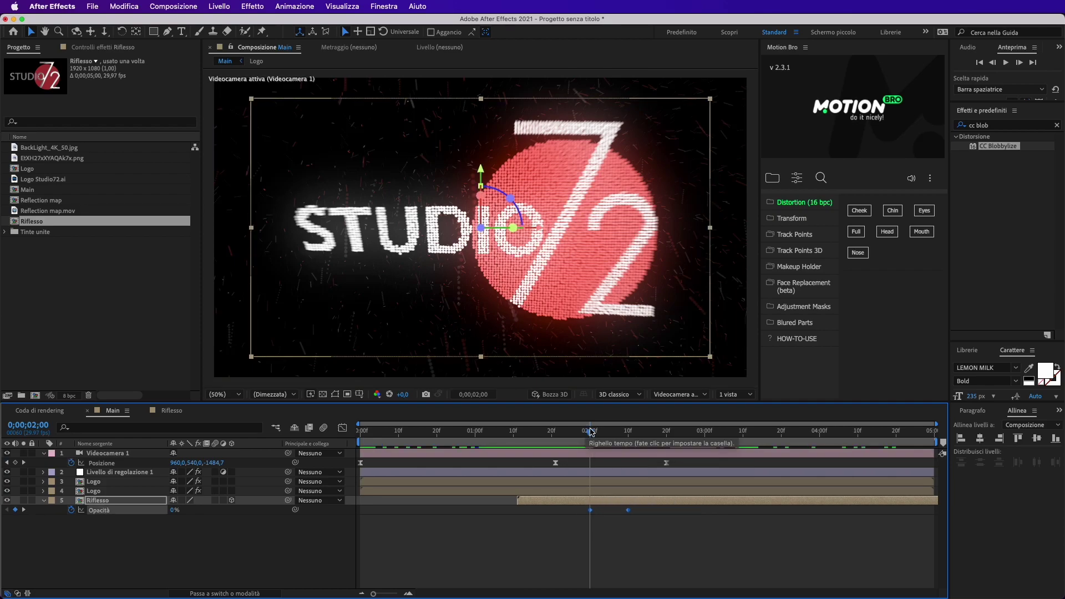
pyautogui.moveTo(592, 432)
pyautogui.mouseDown()
pyautogui.moveTo(708, 452)
pyautogui.moveTo(494, 462)
pyautogui.mouseUp()
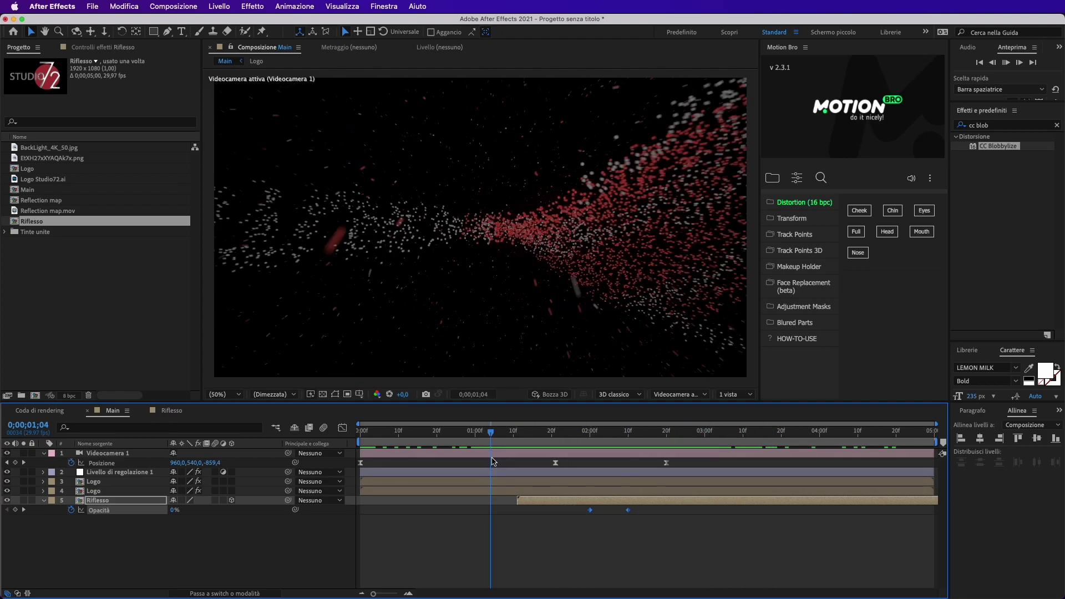
pyautogui.press('space')
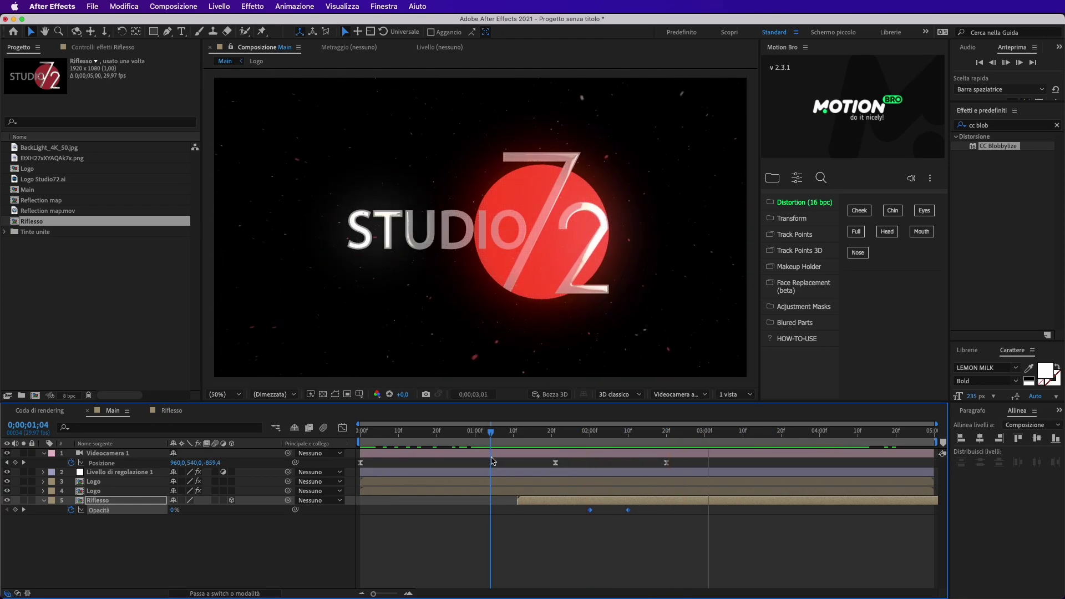
pyautogui.moveTo(469, 432); pyautogui.dragTo(249, 438)
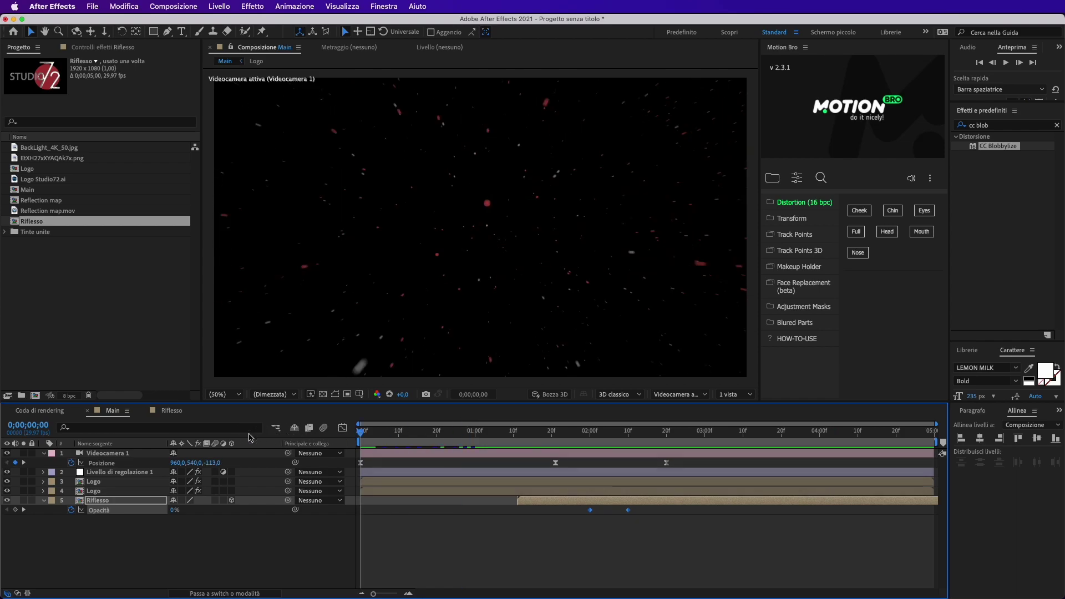
pyautogui.press('space')
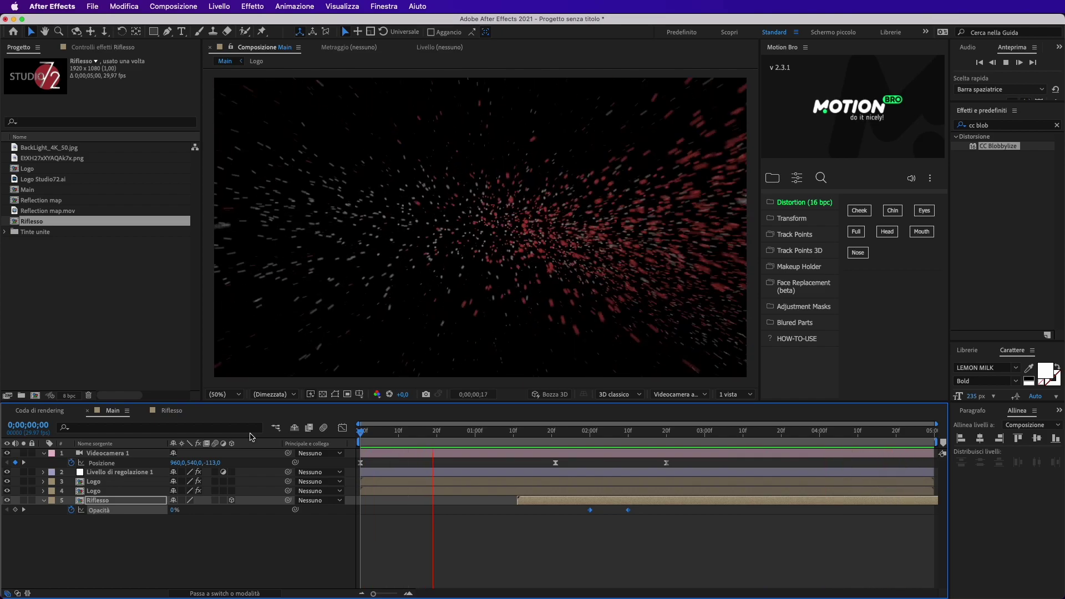
pyautogui.press('space')
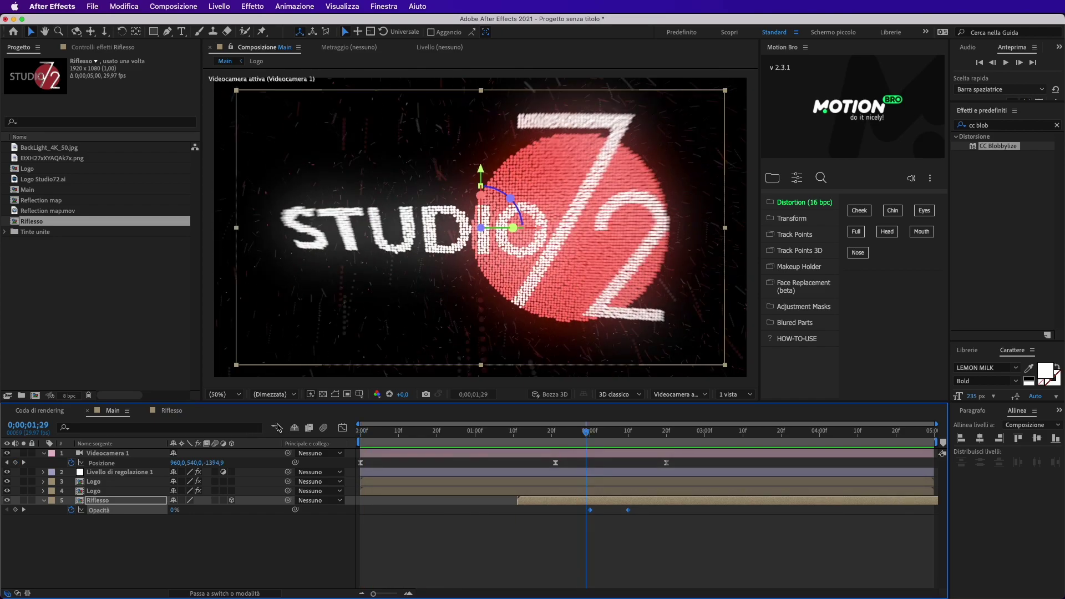
pyautogui.press('Home')
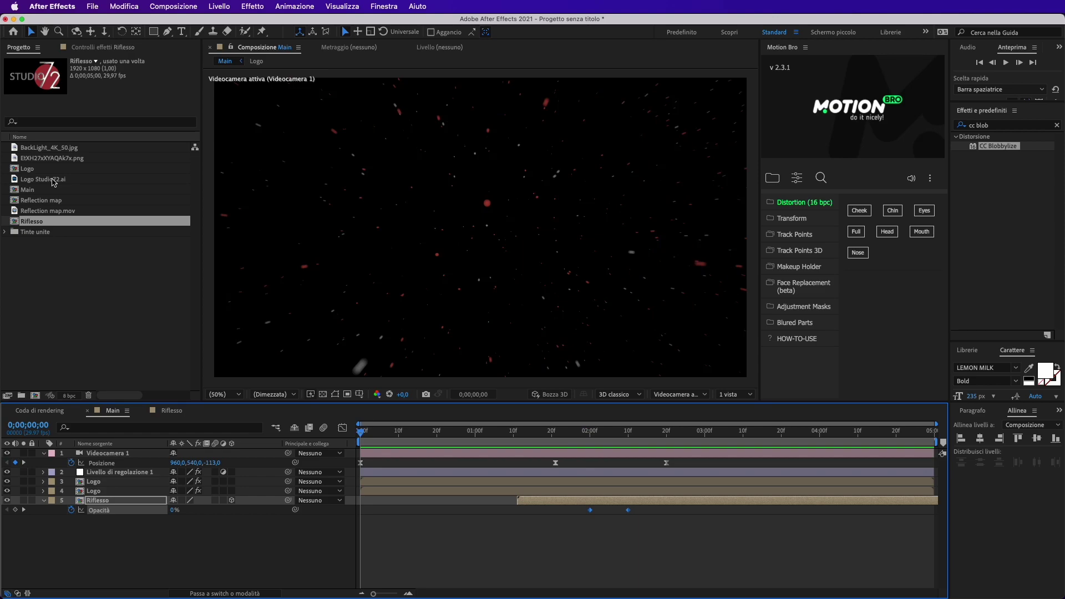
# In the Logo comp, add the Ae icon image at 200% scale and hide Logo Studio72.ai.
pyautogui.doubleClick(40, 169)
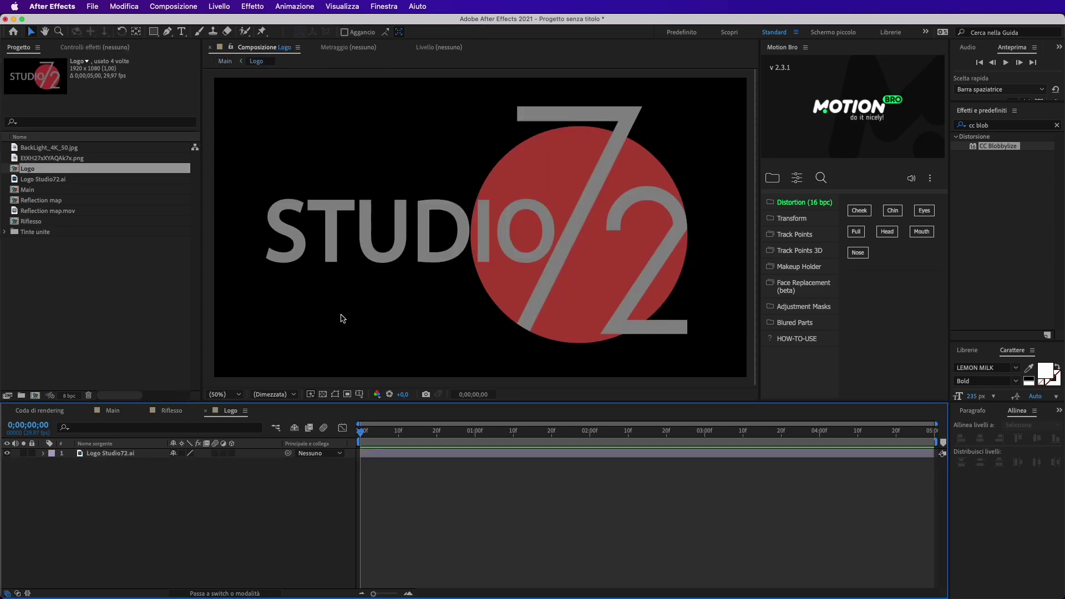
pyautogui.click(61, 159)
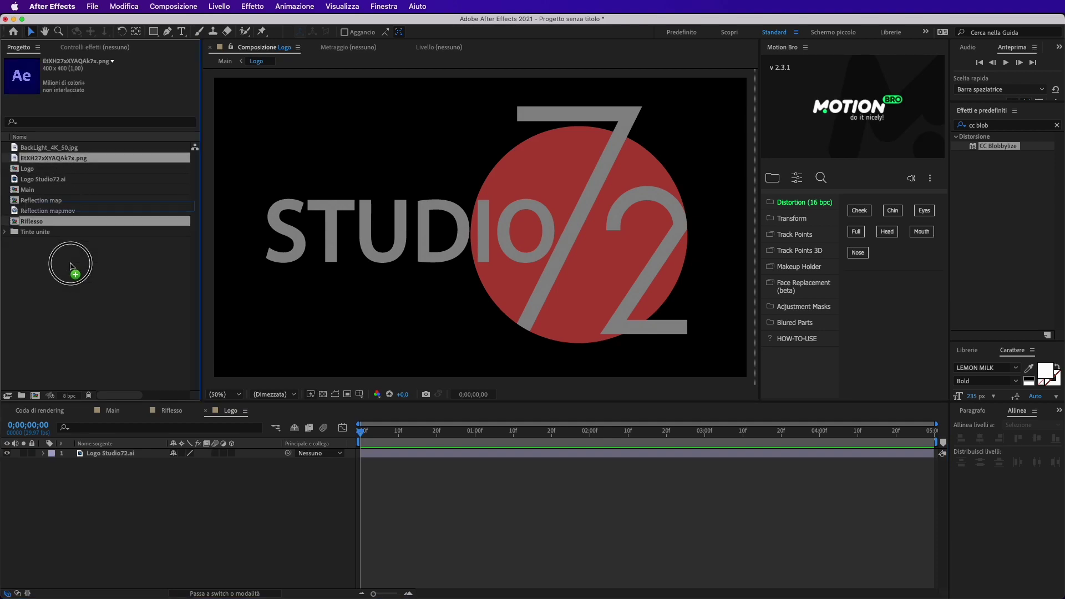
pyautogui.moveTo(61, 159); pyautogui.dragTo(97, 491)
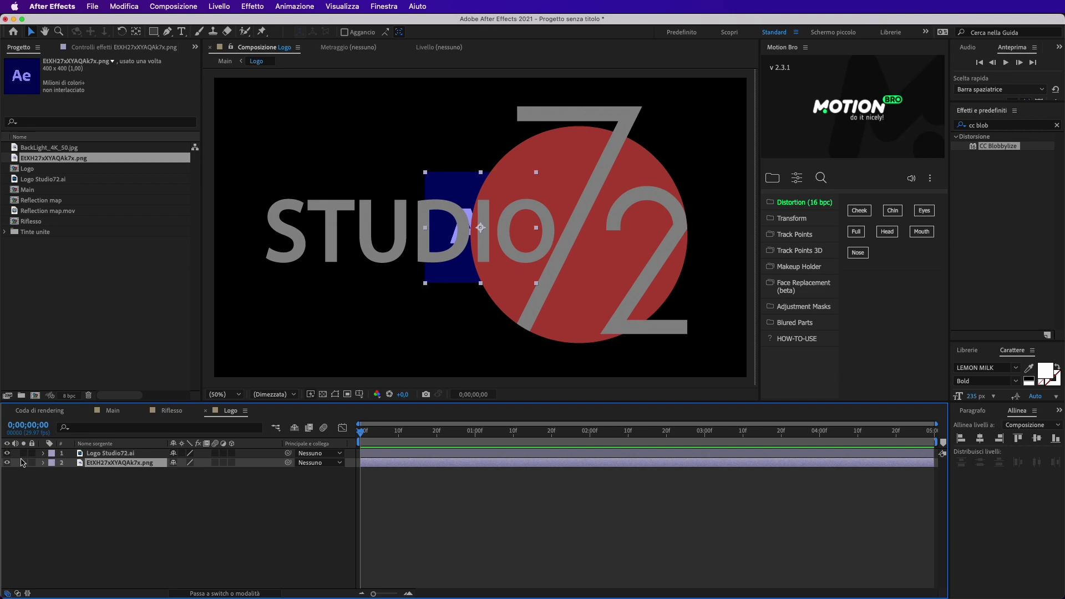
pyautogui.click(7, 454)
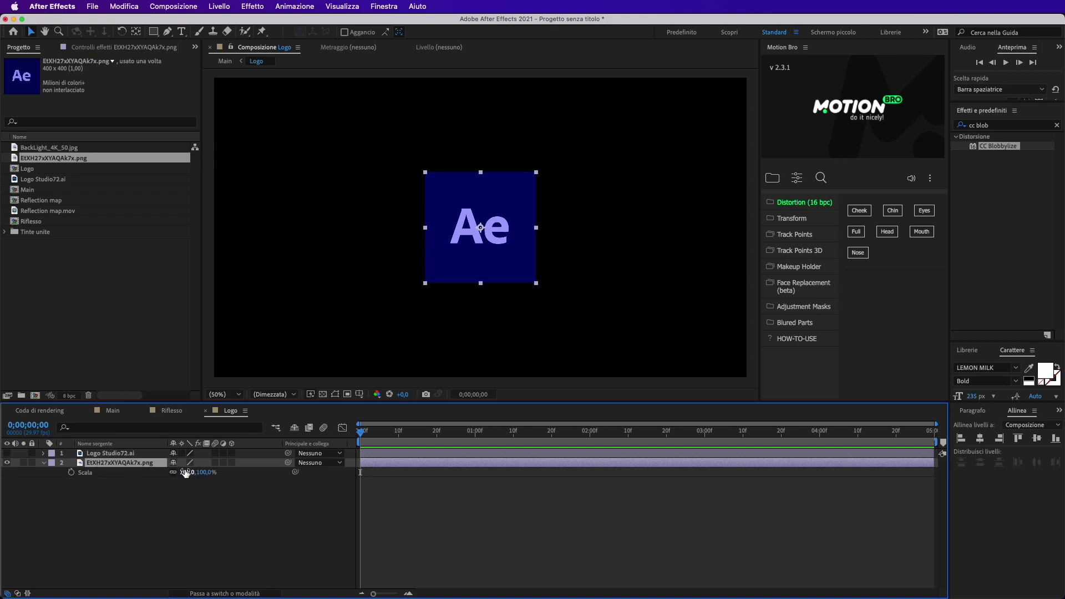
pyautogui.write('200')
pyautogui.press('Return')
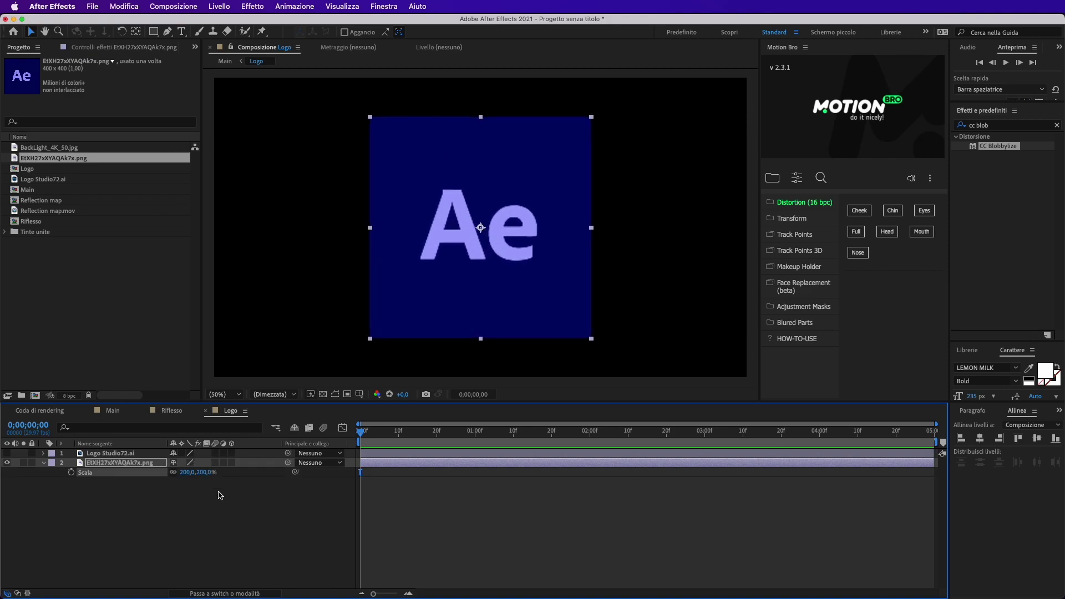
# Toggle preview resolution to Full and back to Half, then return to the Main comp.
pyautogui.click(272, 395)
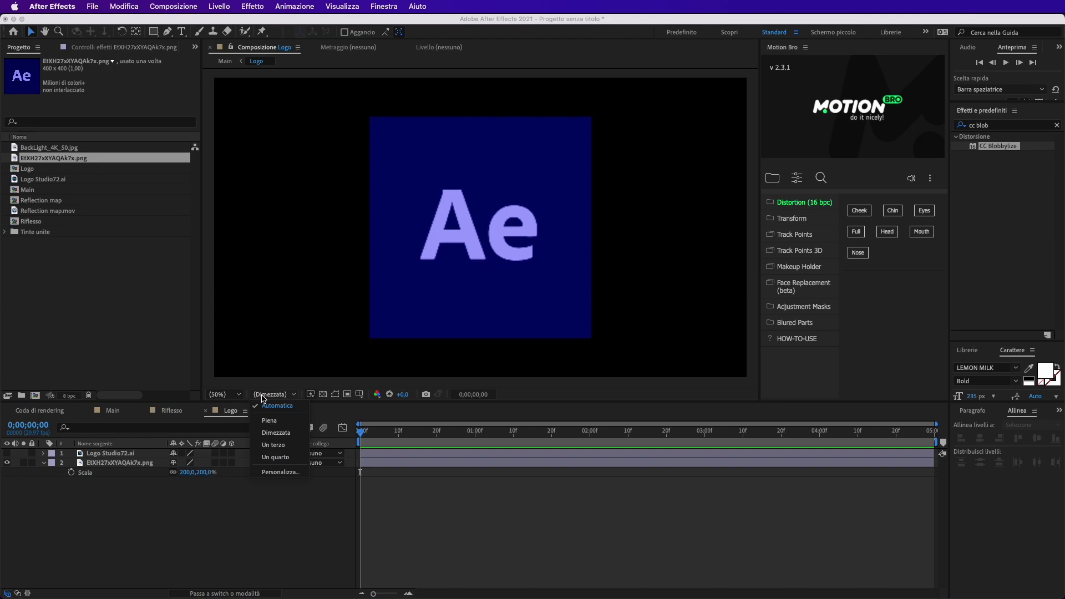
pyautogui.click(265, 405)
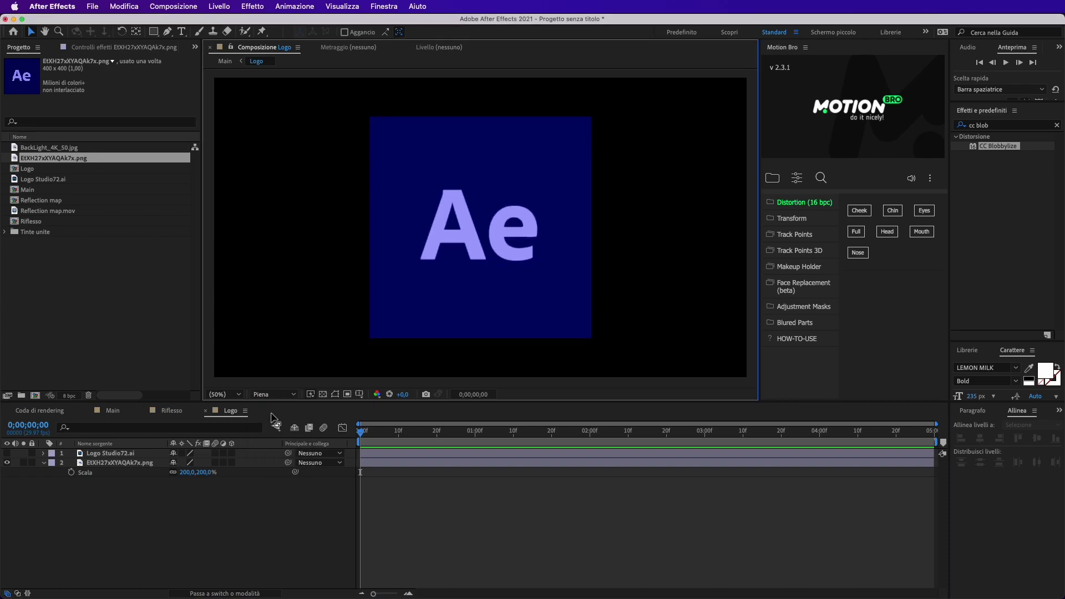
pyautogui.click(278, 394)
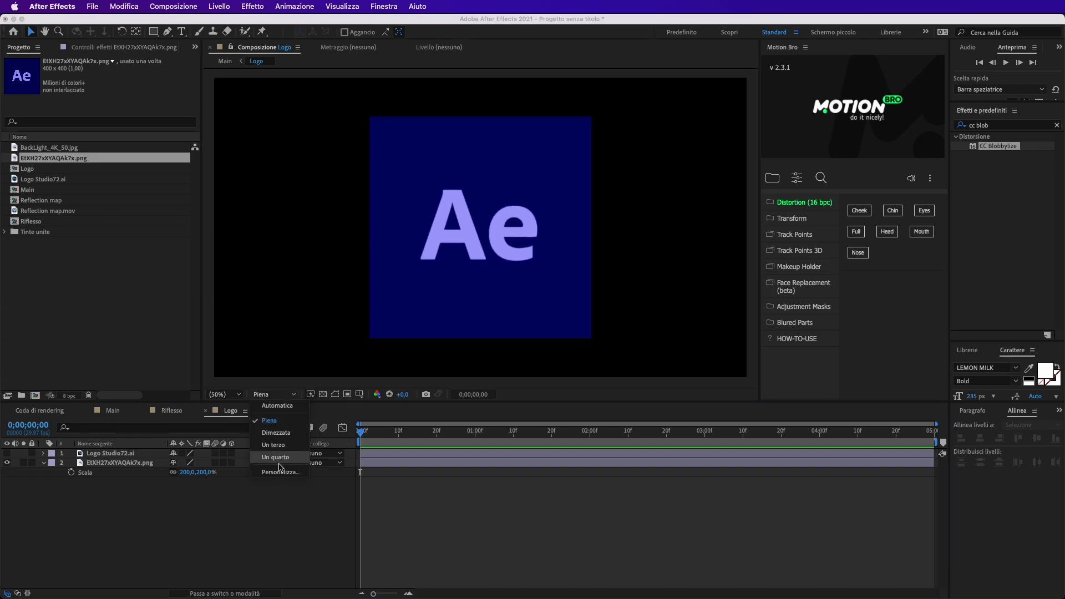
pyautogui.click(276, 433)
pyautogui.click(237, 519)
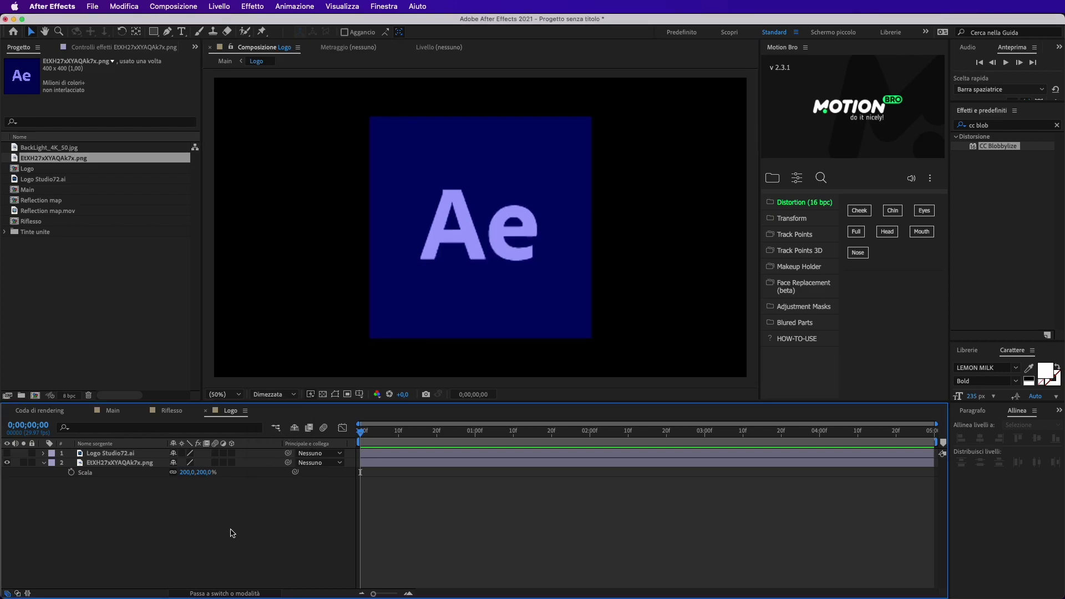
pyautogui.click(110, 411)
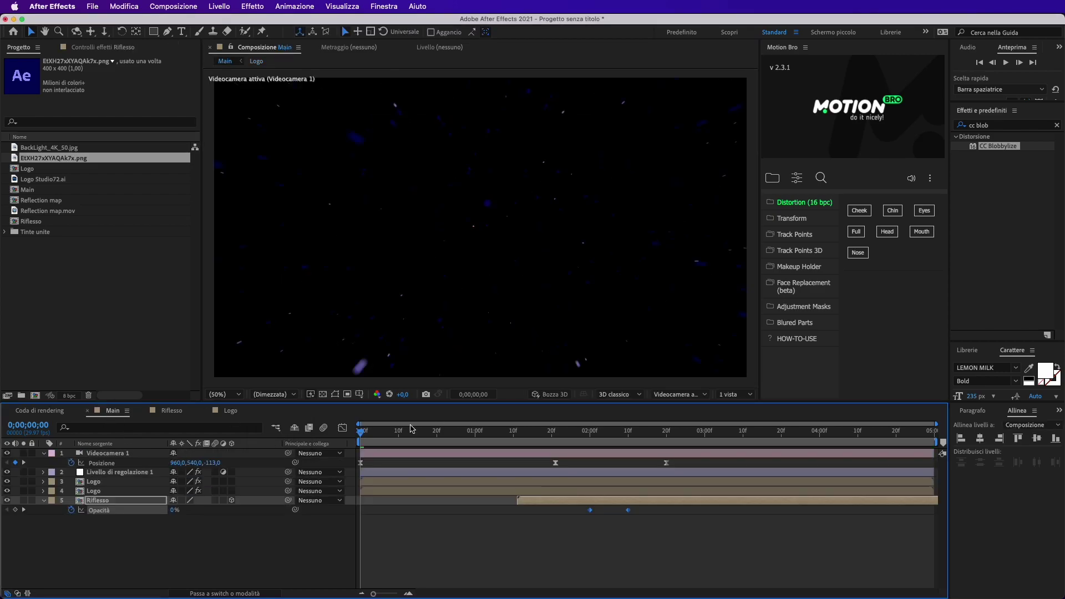
pyautogui.moveTo(370, 436); pyautogui.dragTo(645, 450)
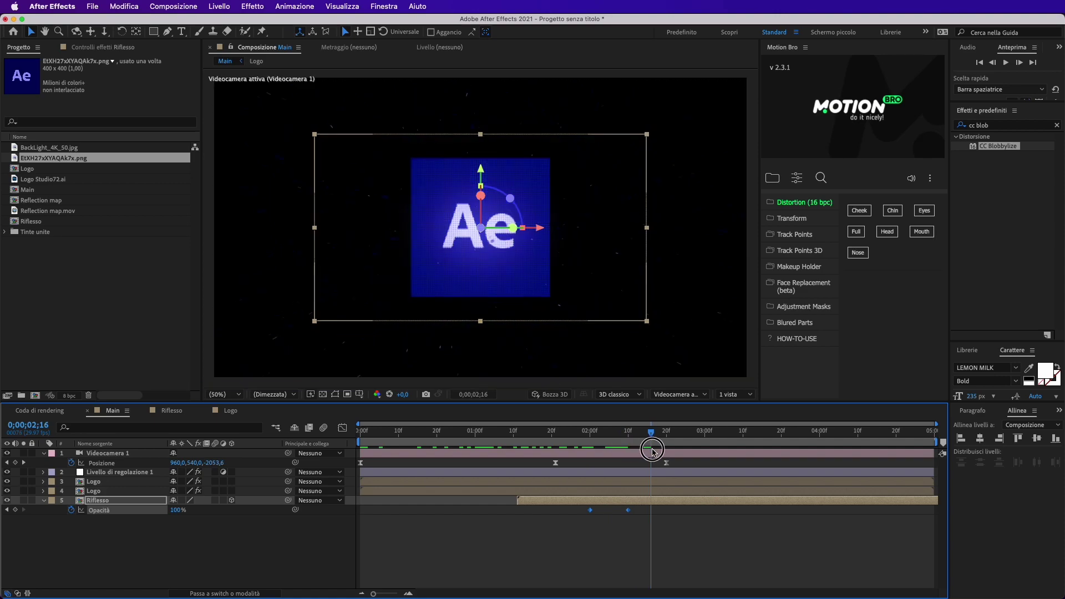
pyautogui.moveTo(646, 450); pyautogui.dragTo(556, 448)
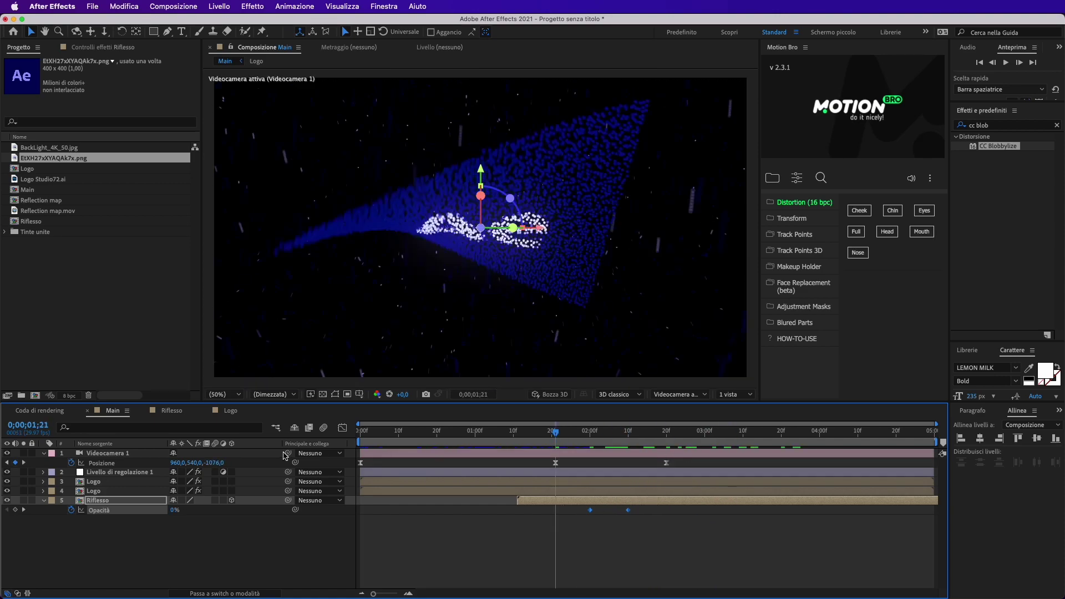
pyautogui.press('Home')
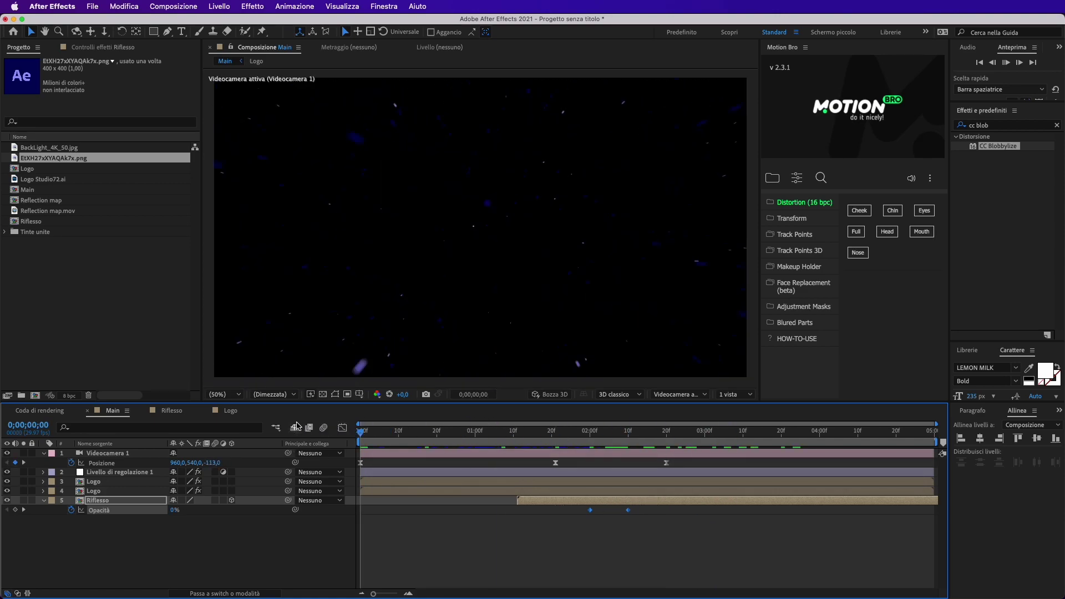
pyautogui.press('space')
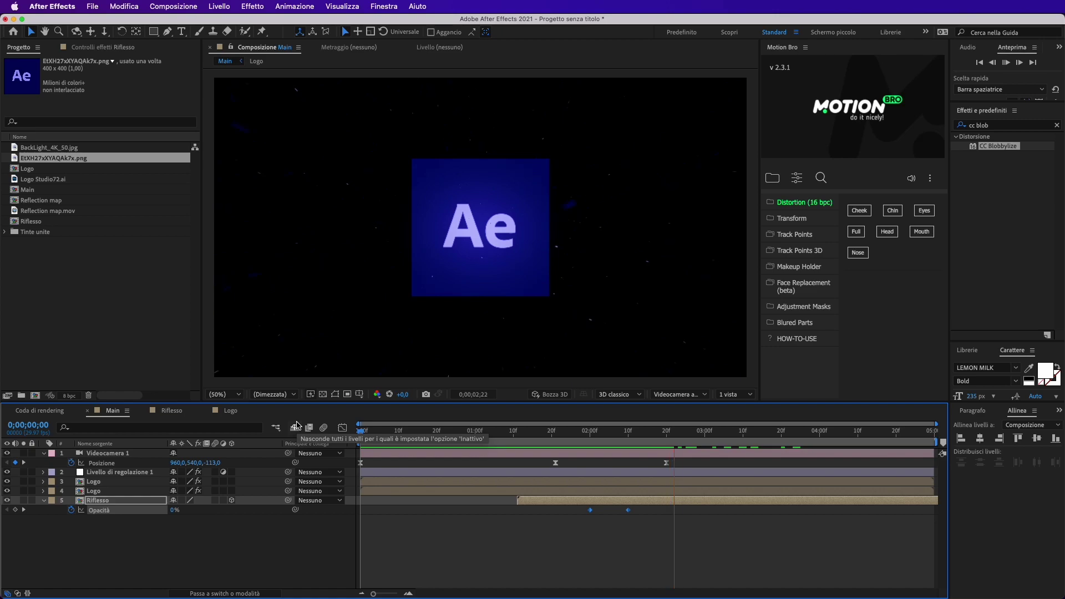
pyautogui.click(671, 431)
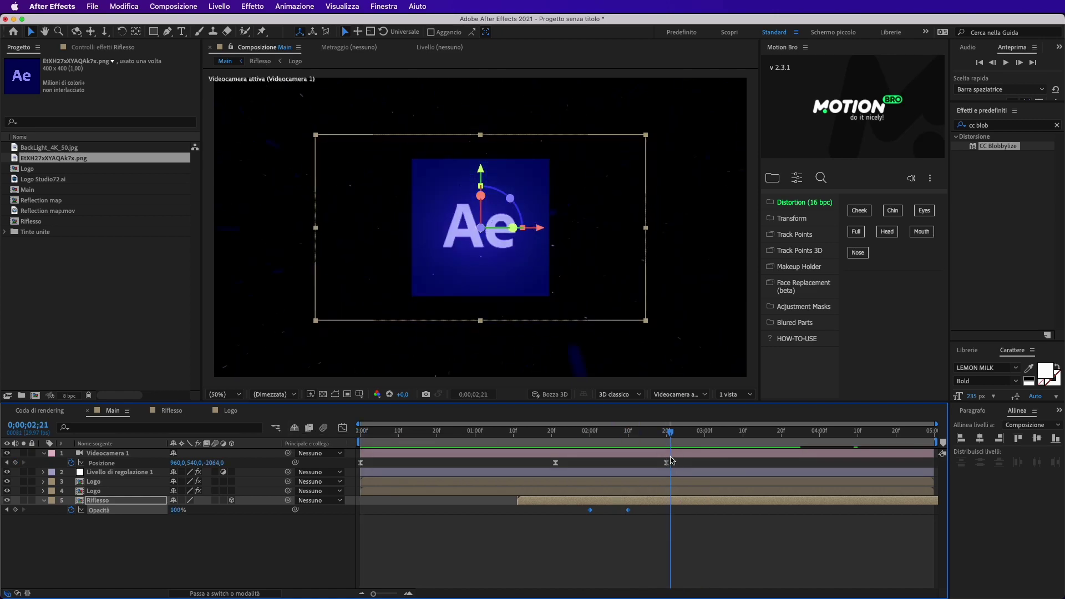
pyautogui.click(127, 329)
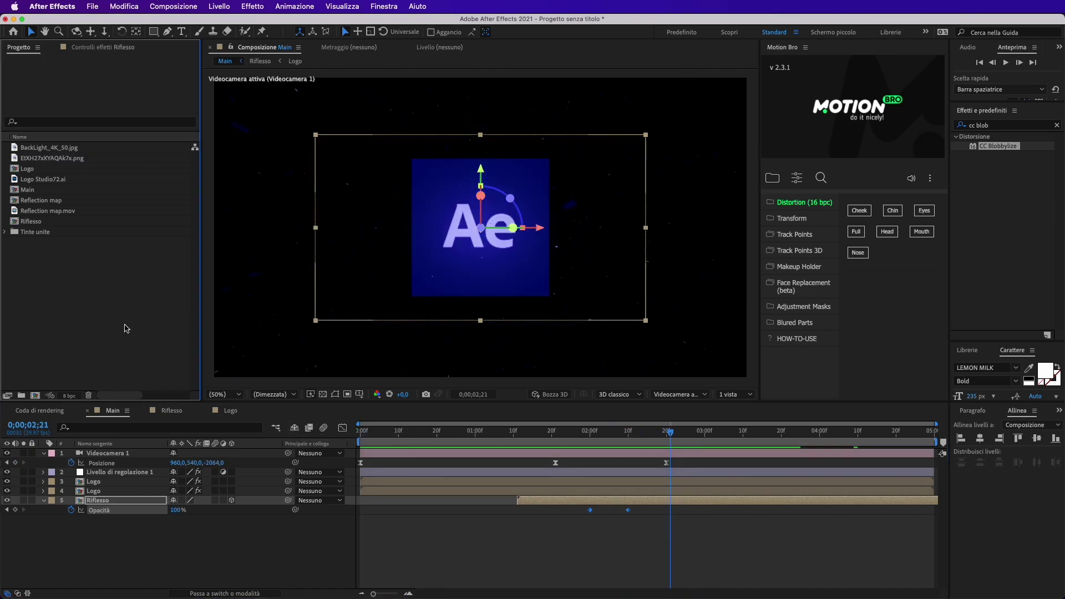
pyautogui.click(128, 546)
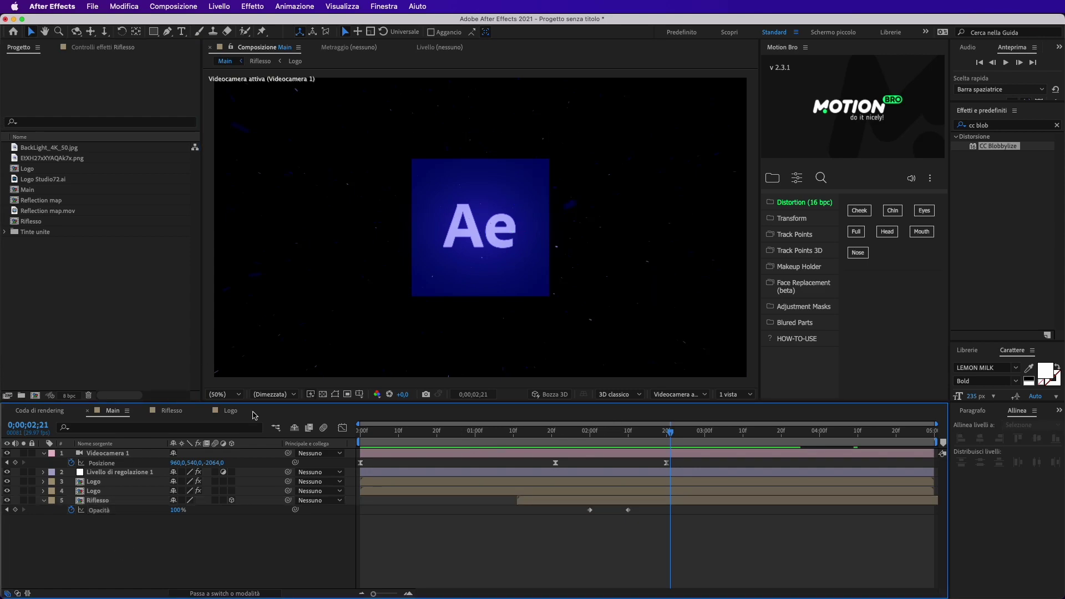
# In the Logo comp, show Logo Studio72.ai and hide the Ae PNG, then scrub Main to check STUDIO 72.
pyautogui.click(230, 410)
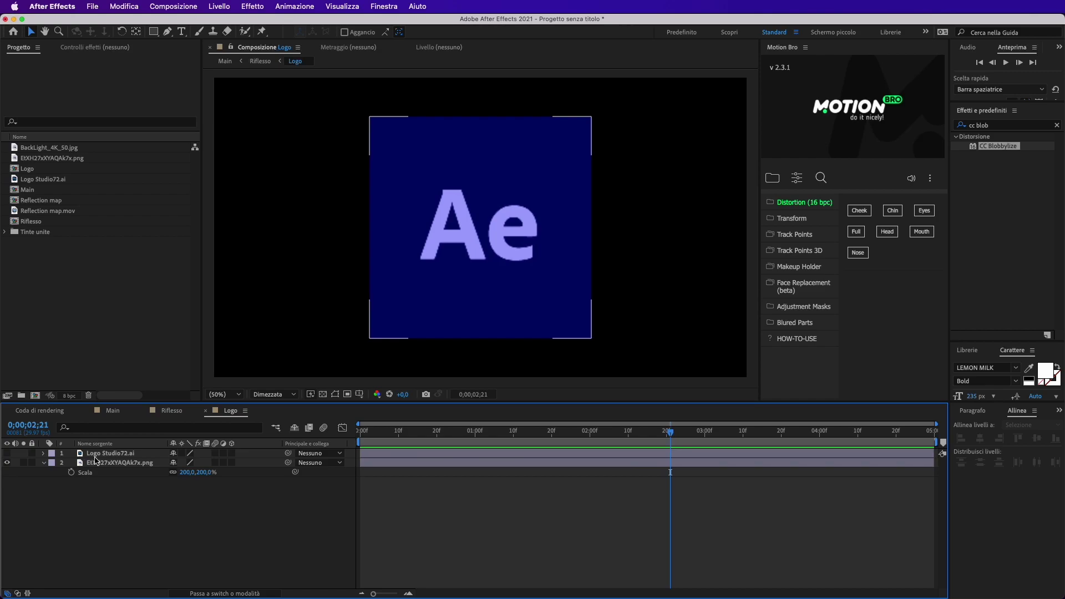
pyautogui.click(7, 453)
pyautogui.click(7, 462)
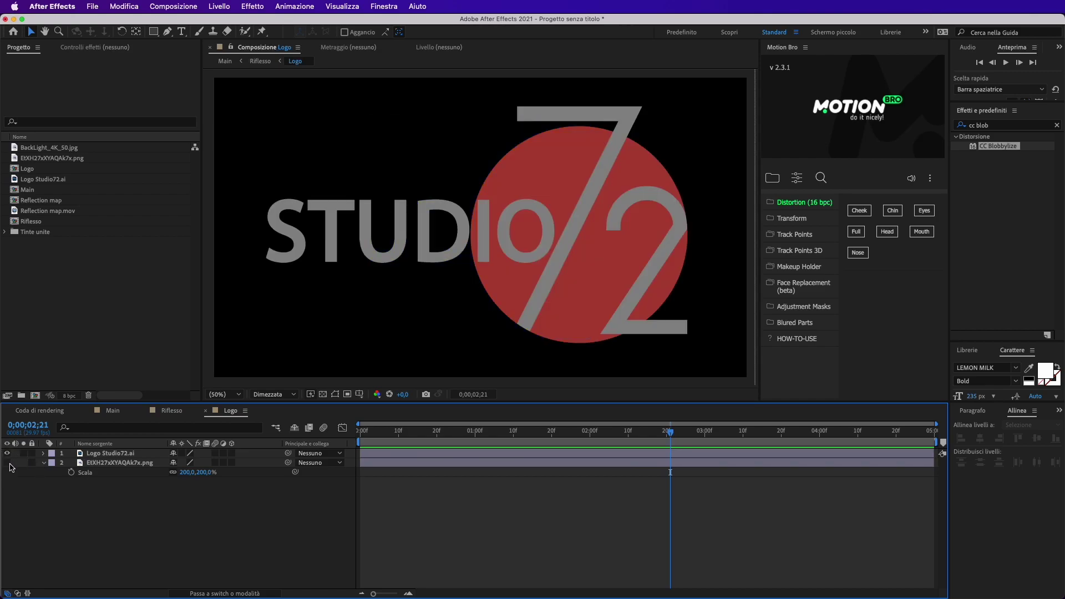
pyautogui.click(118, 410)
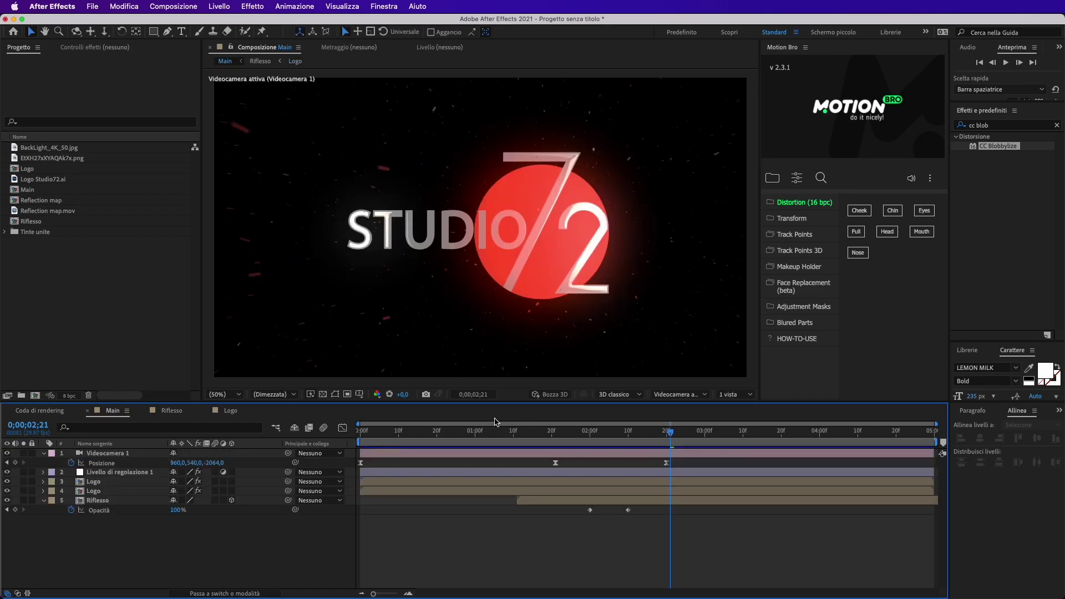
pyautogui.moveTo(493, 436)
pyautogui.mouseDown()
pyautogui.moveTo(468, 449)
pyautogui.moveTo(673, 448)
pyautogui.moveTo(268, 447)
pyautogui.mouseUp()
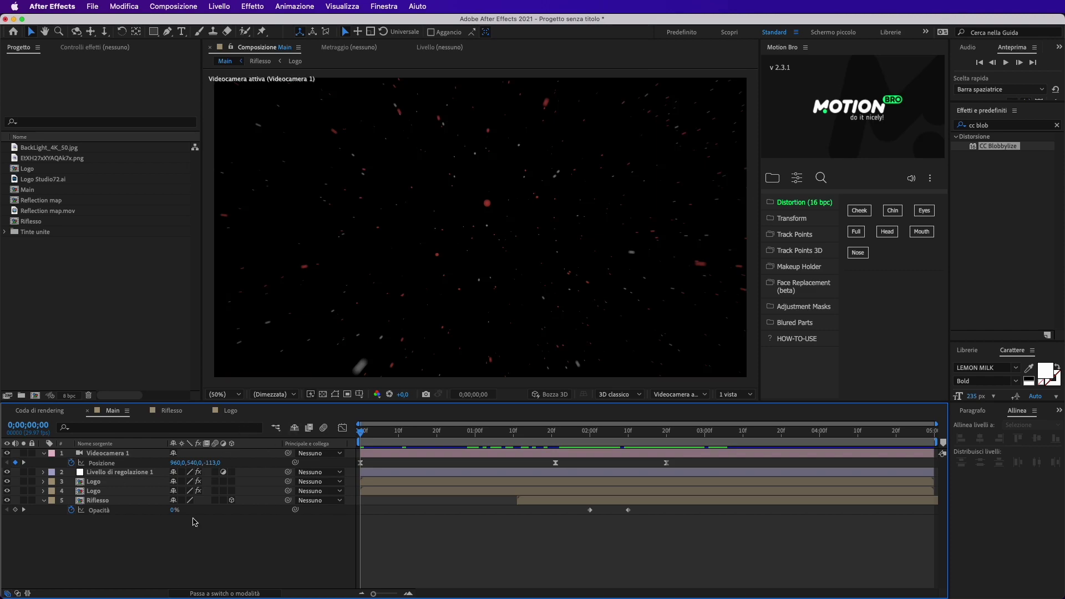
pyautogui.moveTo(363, 435)
pyautogui.mouseDown()
pyautogui.moveTo(489, 455)
pyautogui.moveTo(692, 461)
pyautogui.moveTo(502, 442)
pyautogui.mouseUp()
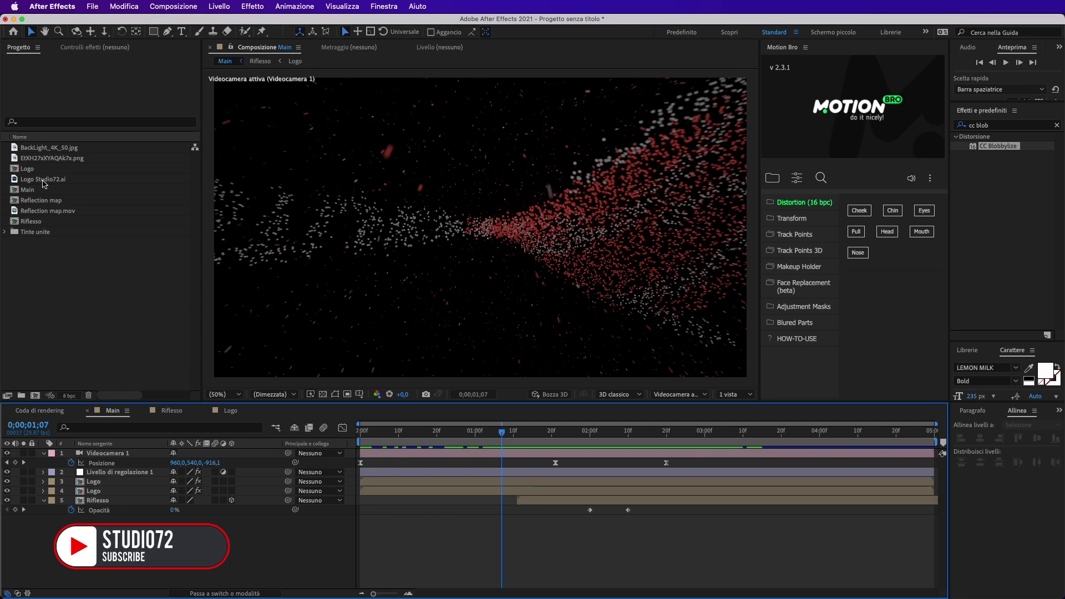
pyautogui.click(46, 211)
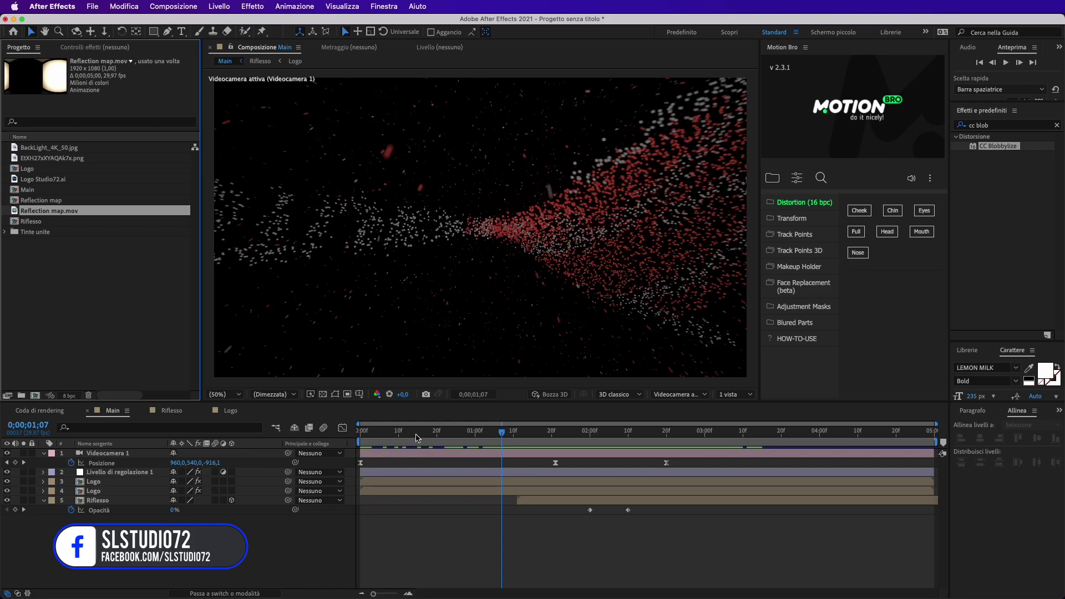
pyautogui.click(309, 427)
pyautogui.press('Home')
pyautogui.moveTo(582, 432); pyautogui.dragTo(577, 447)
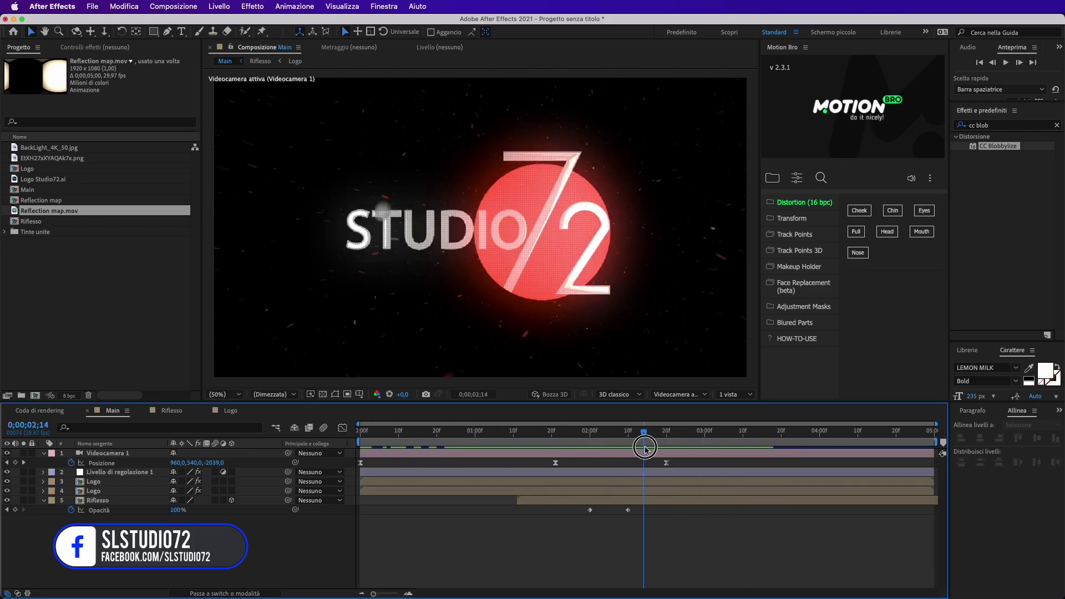
pyautogui.moveTo(577, 447); pyautogui.dragTo(352, 430)
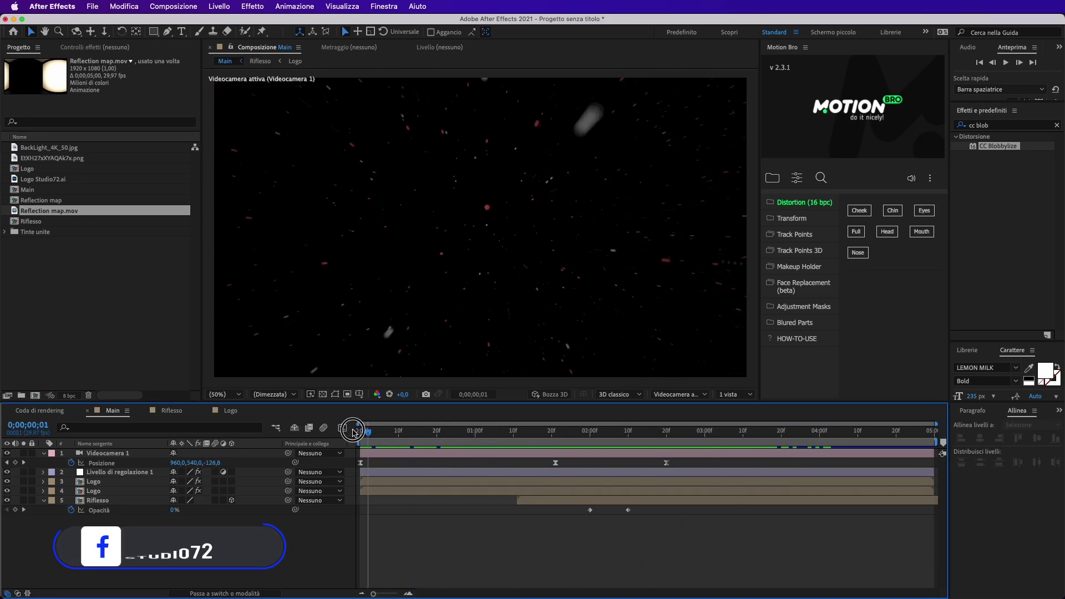